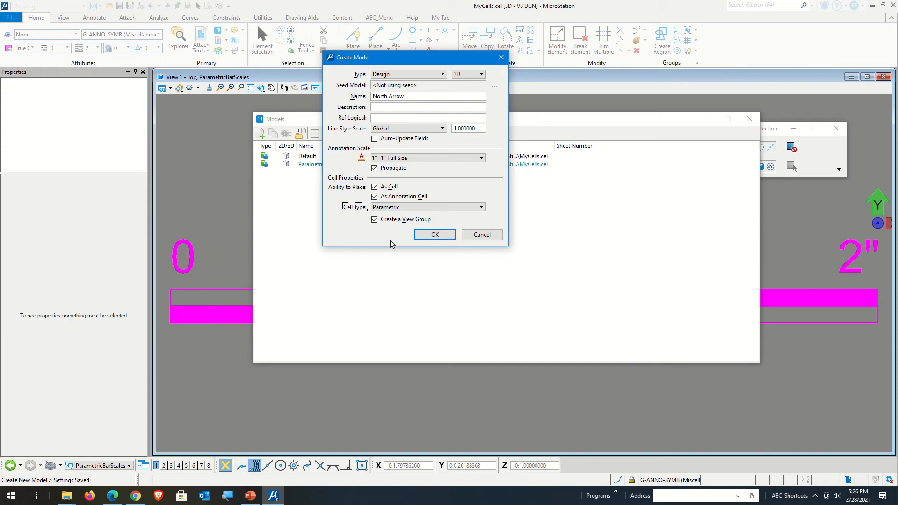
Create the 3D design model North Arrow, placeable as a parametric annotation cell, and close the Models dialog
click(434, 234)
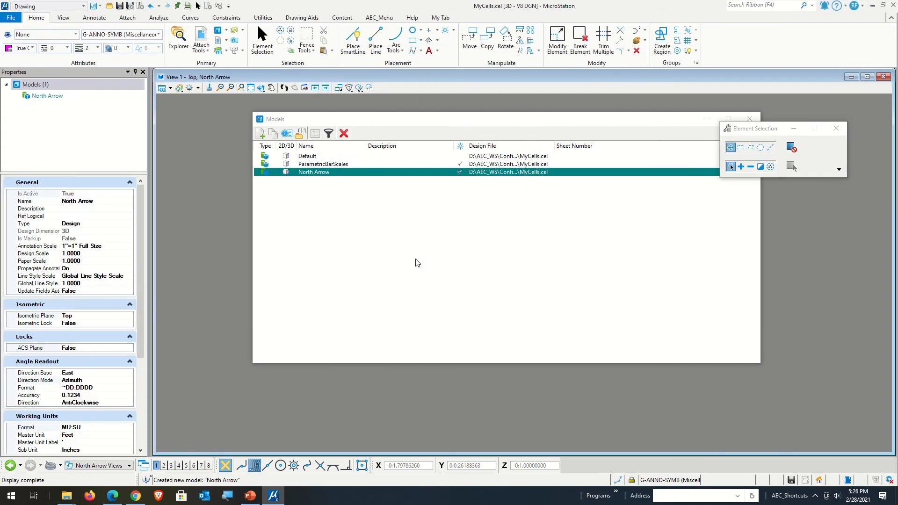
click(750, 119)
Check the new model's working units in the Design File Settings
click(219, 6)
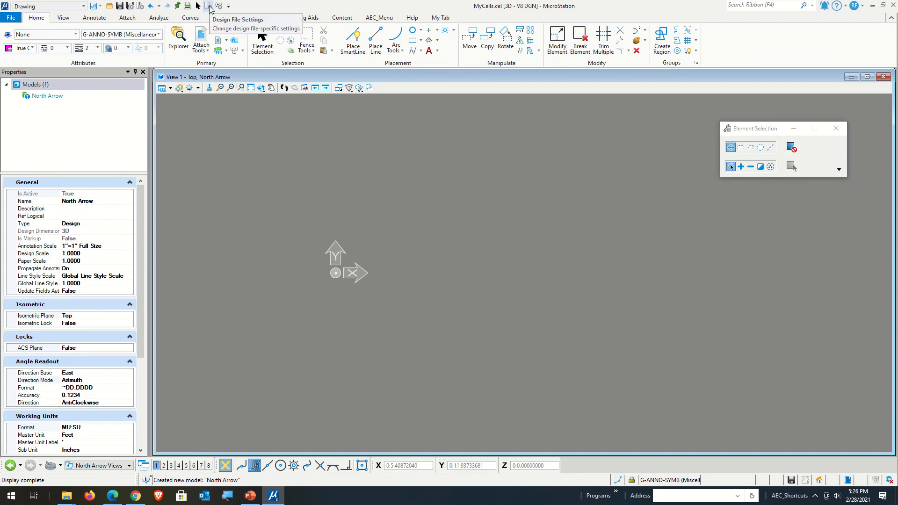
click(234, 19)
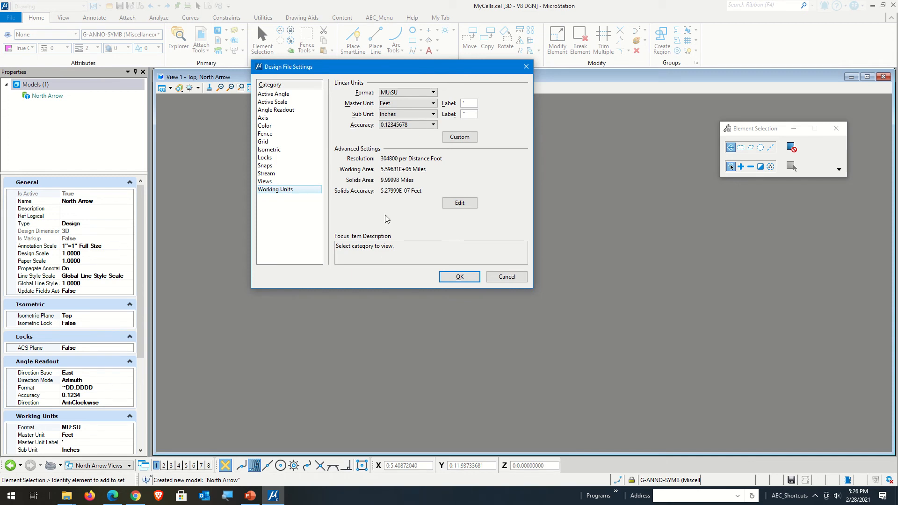
click(473, 277)
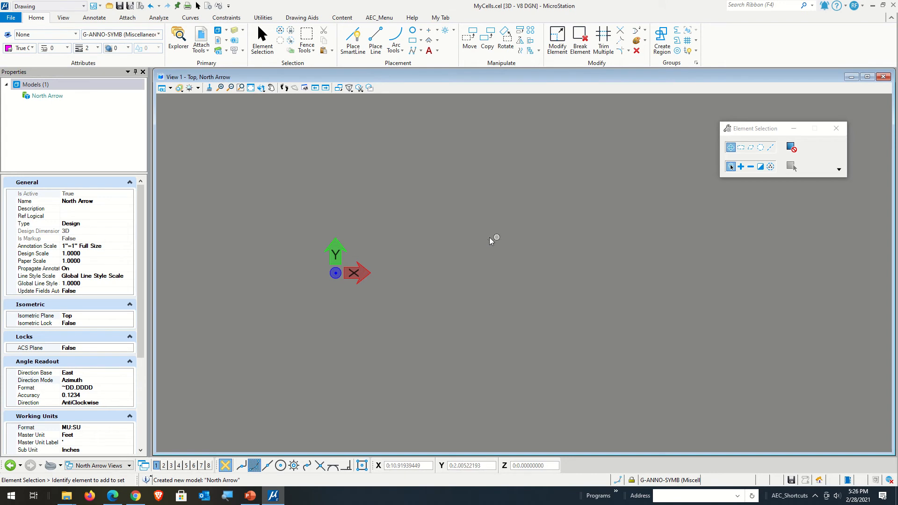
Start Place Active Cell and open the AEC_Div01 - General Requirements cell library for browsing
click(444, 29)
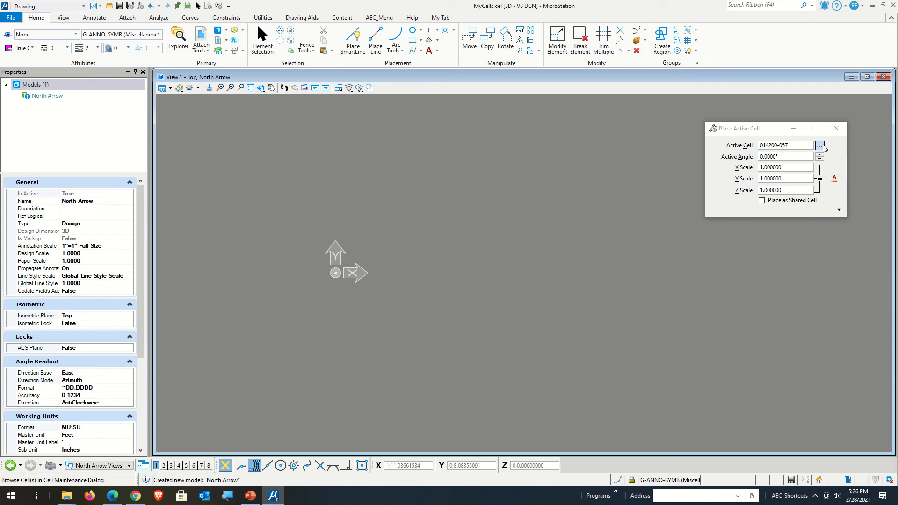
click(820, 145)
click(375, 103)
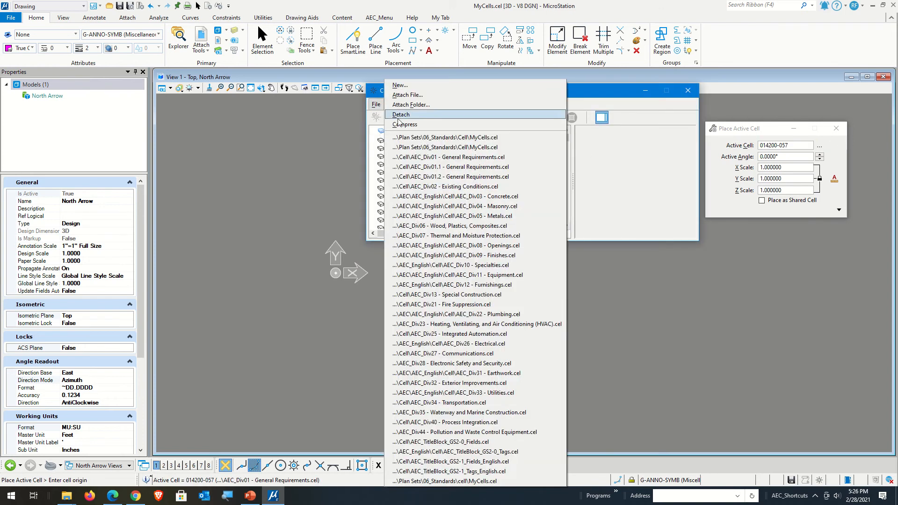
click(498, 158)
Look through the library's cell list for north indicators, widening the description column to read the full names
drag(567, 140, 570, 213)
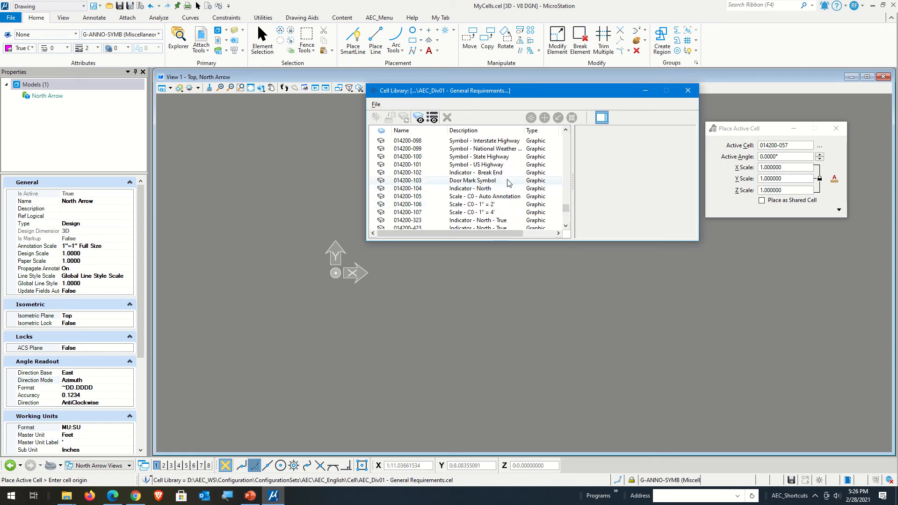
scroll(508, 183, down, 4)
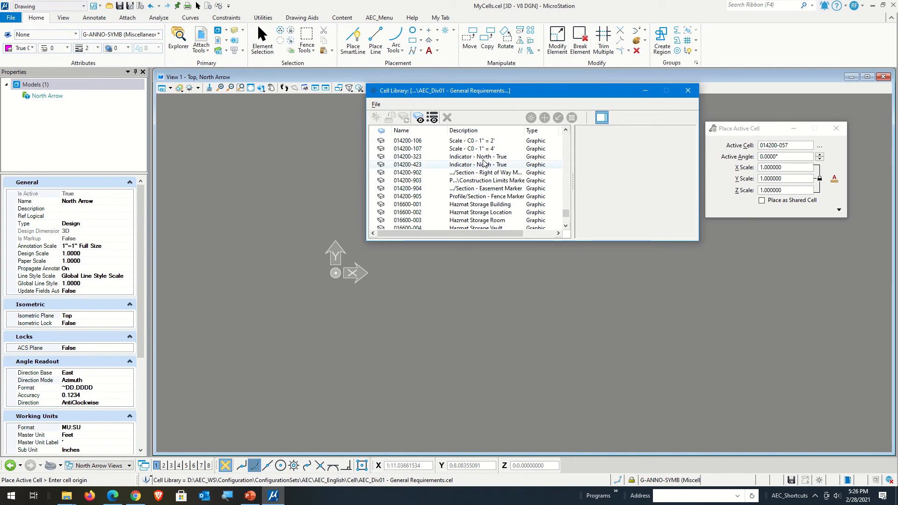
drag(566, 214, 573, 156)
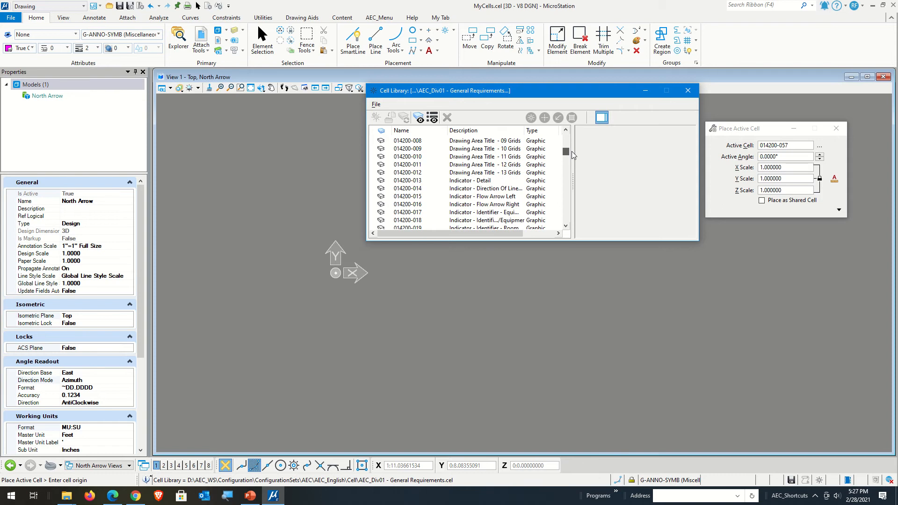
scroll(533, 194, up, 5)
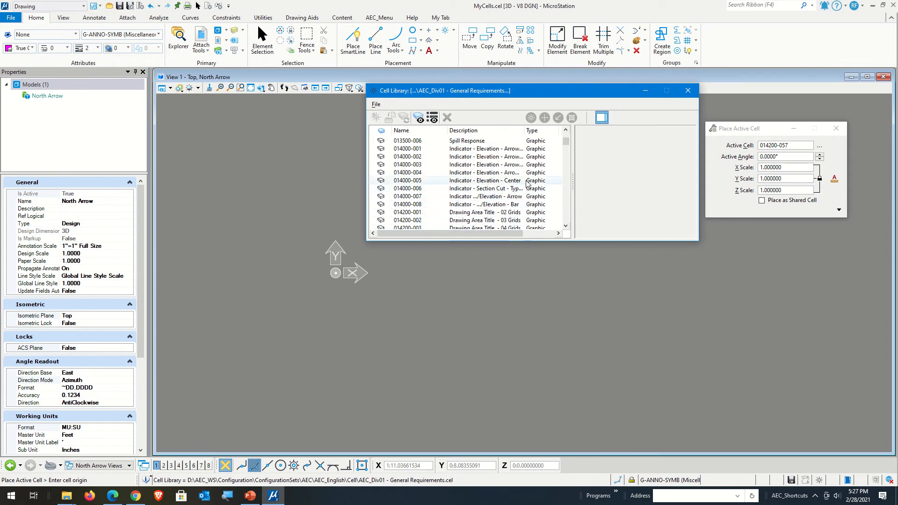
scroll(526, 184, up, 2)
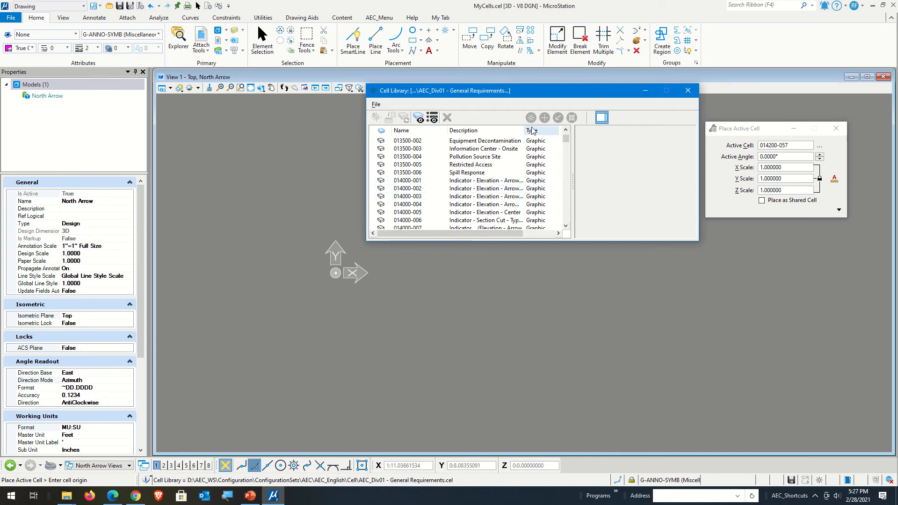
drag(524, 130, 560, 130)
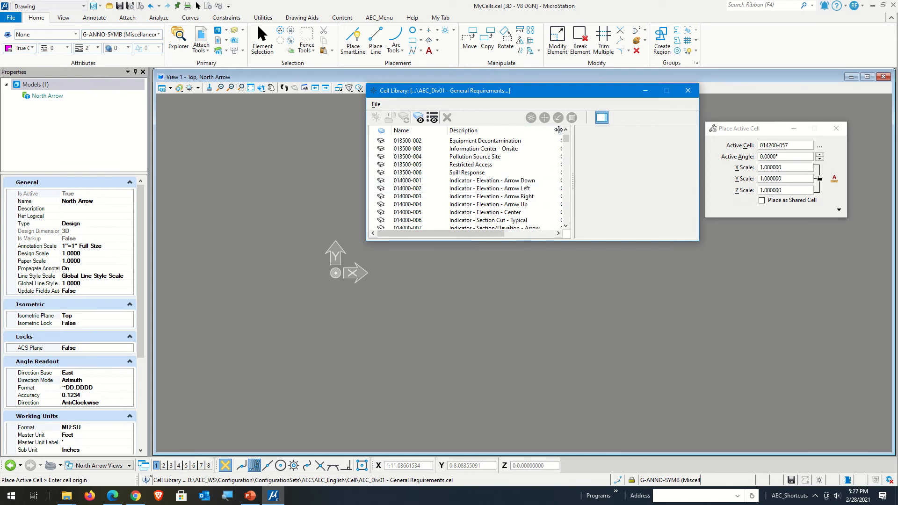
Preview the indicator cells one after another and make 014200-022, Indicator - North - Plan, the active cell for placement
click(518, 189)
key(Down)
key(Down)
key(Down)
key(Down)
key(Down)
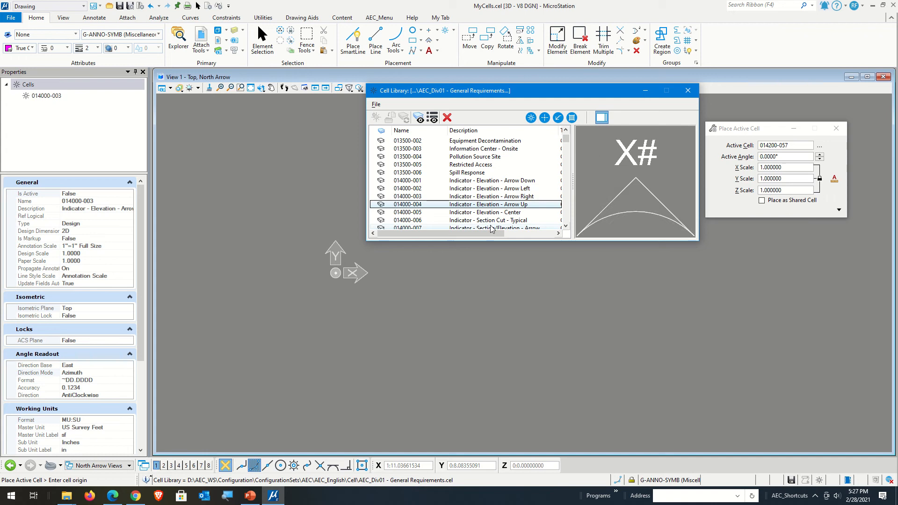
key(Down)
key(Down)
key(Down)
key(Down)
key(Down)
key(Down)
key(Down)
key(Down)
key(Down)
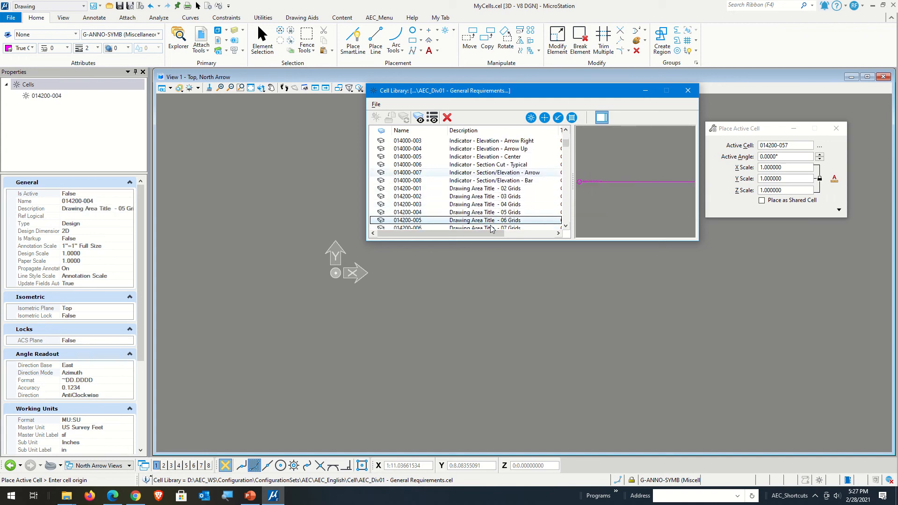
key(Down)
key(Down)
key(Down)
key(Down)
key(Down)
key(Down)
key(Down)
key(Down)
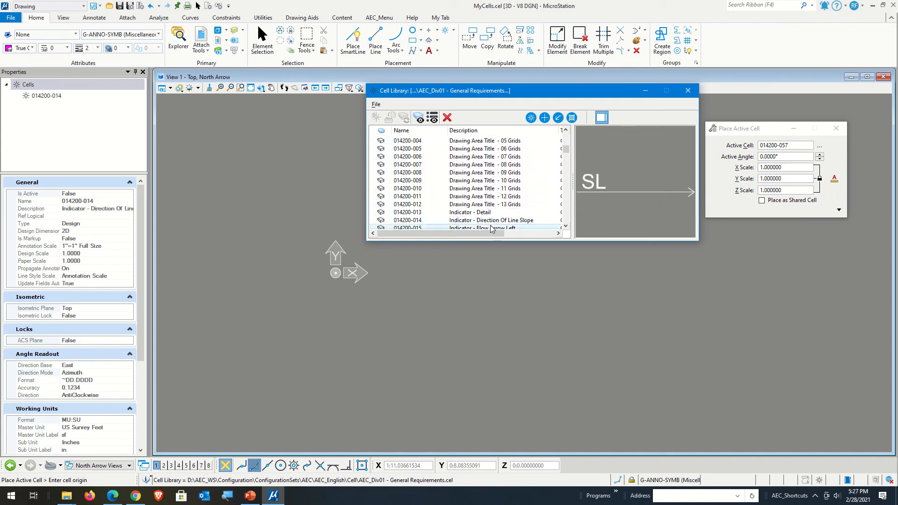
key(Down)
key(Down)
key(Down)
key(Down)
key(Down)
key(Down)
key(Down)
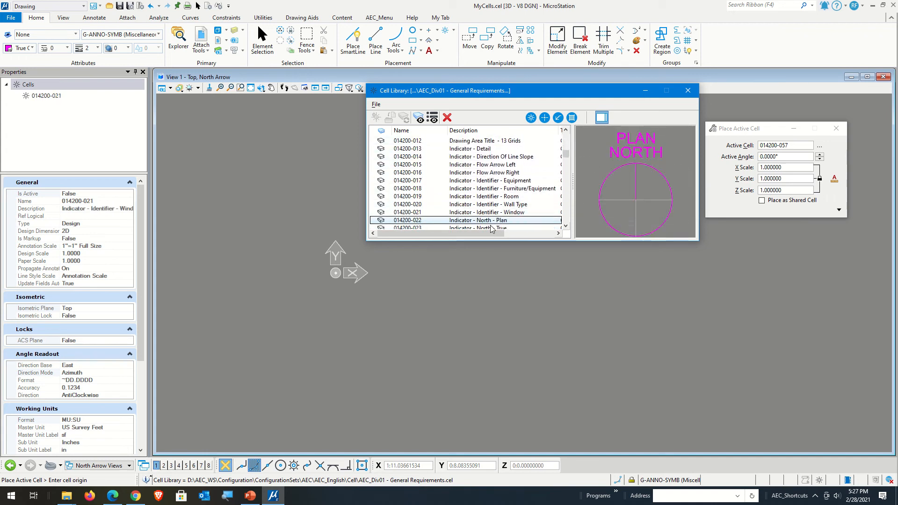
key(Up)
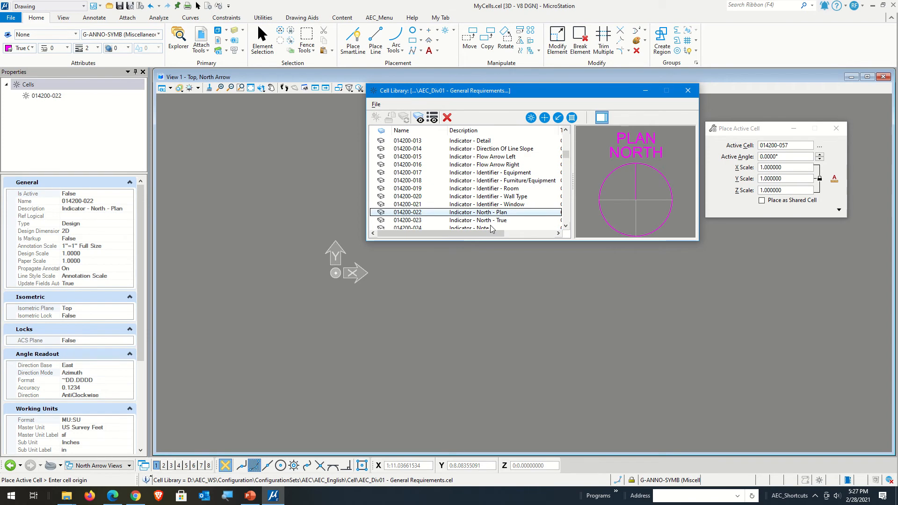
double_click(424, 213)
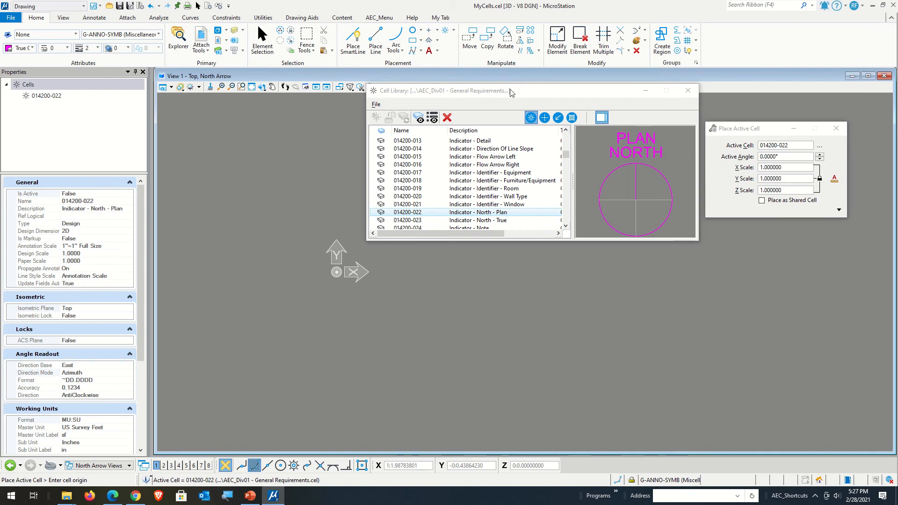
Place the plan north cell at the absolute coordinates 0,0,0 and end the placement
drag(510, 92, 897, 131)
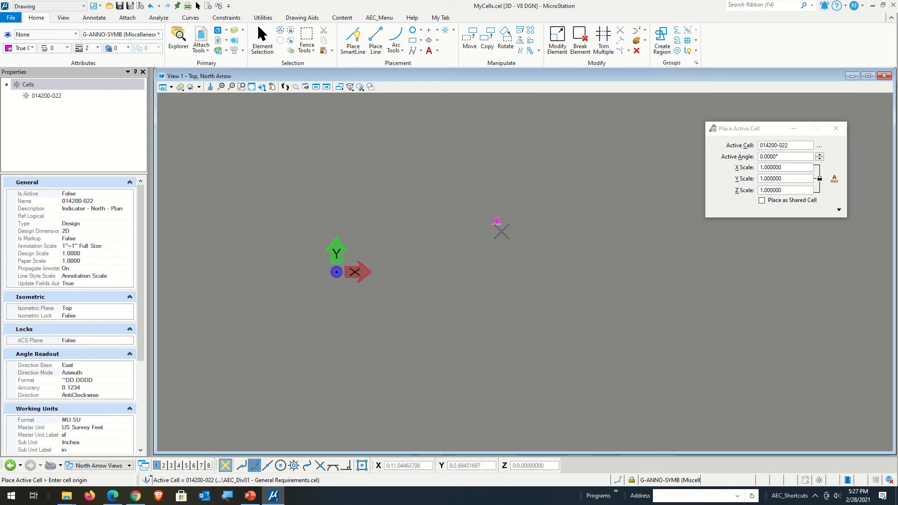
key(F11)
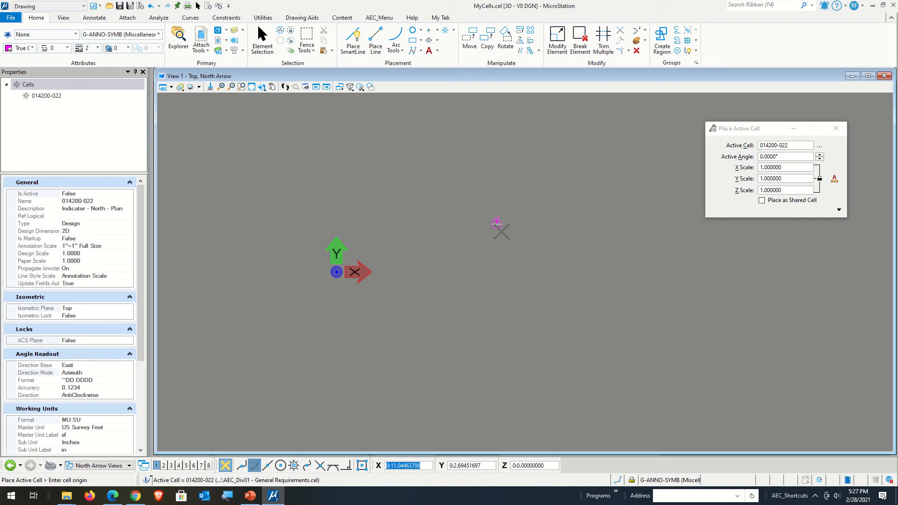
key(p)
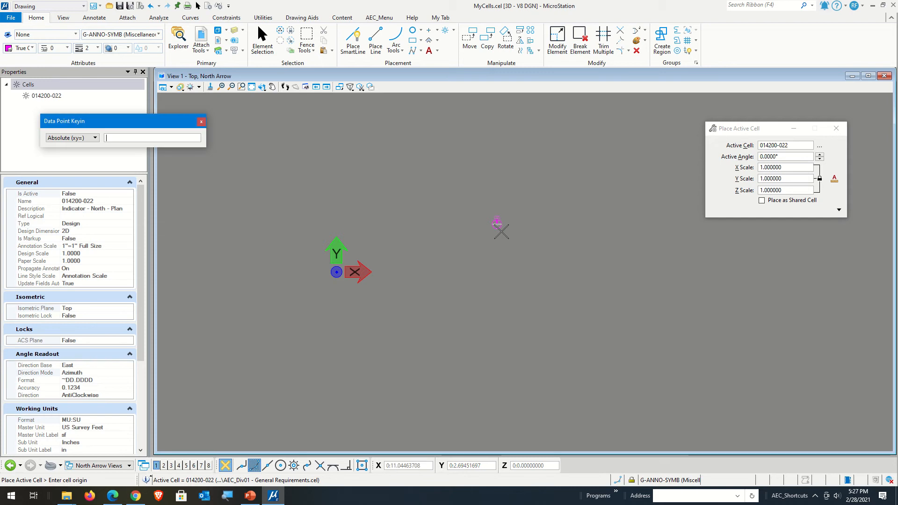
text(0,0,0)
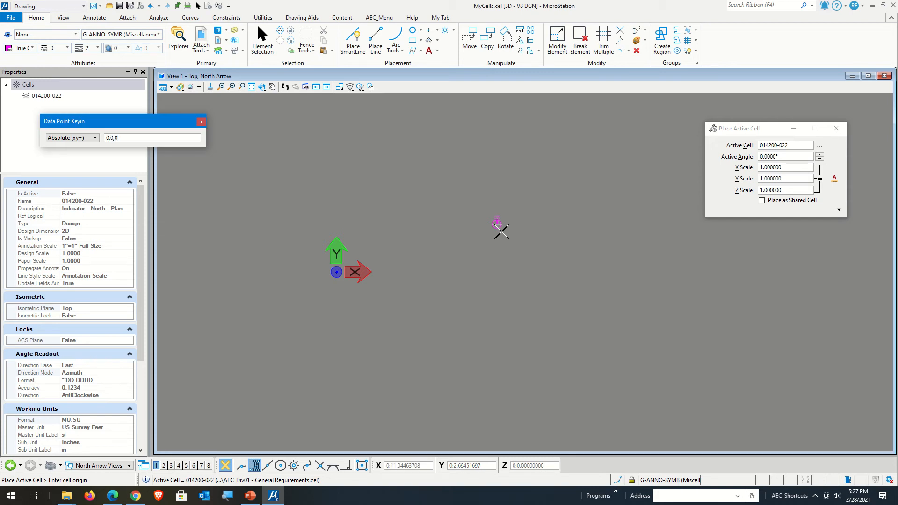
key(Return)
key(Escape)
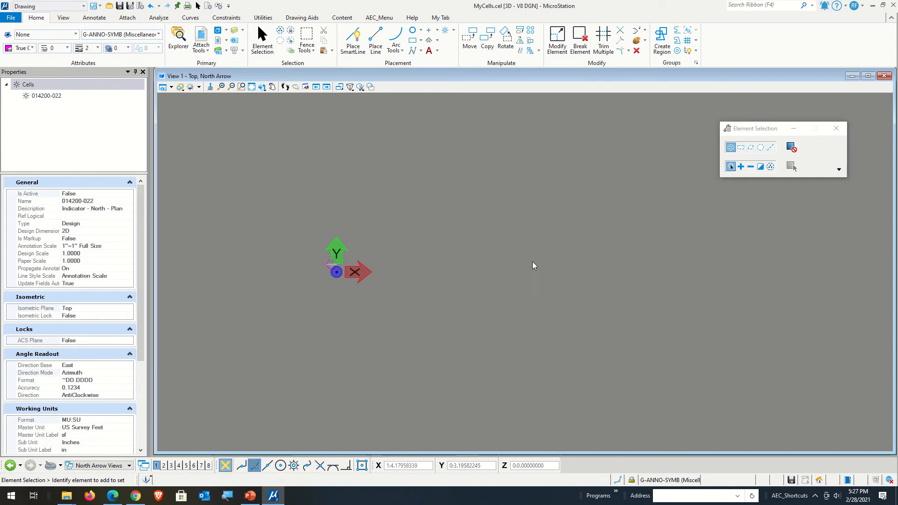
Fit the view and drop the placed plan north cell into separate elements, with Complex and Shared Cells enabled
click(252, 87)
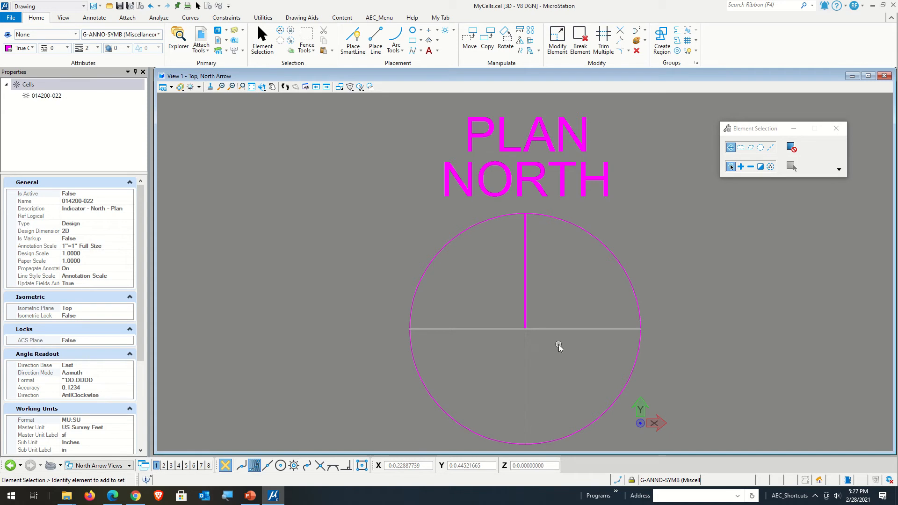
click(687, 51)
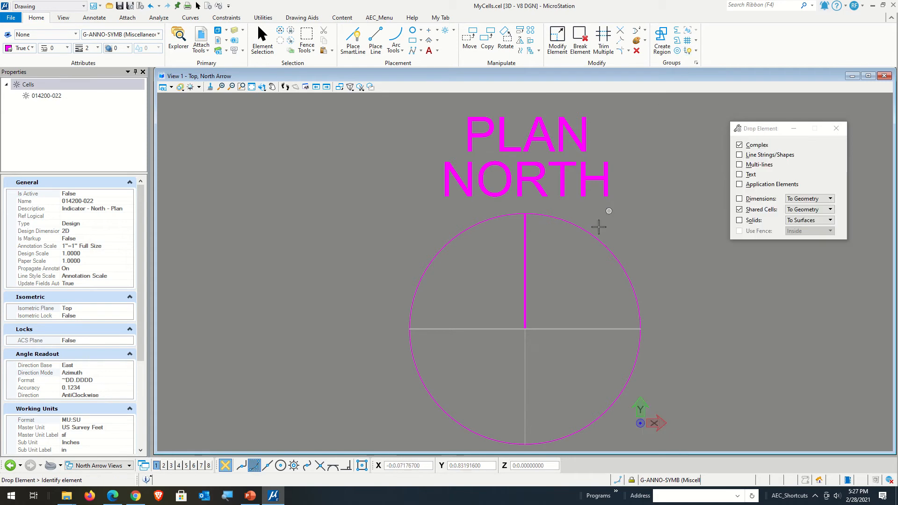
click(601, 246)
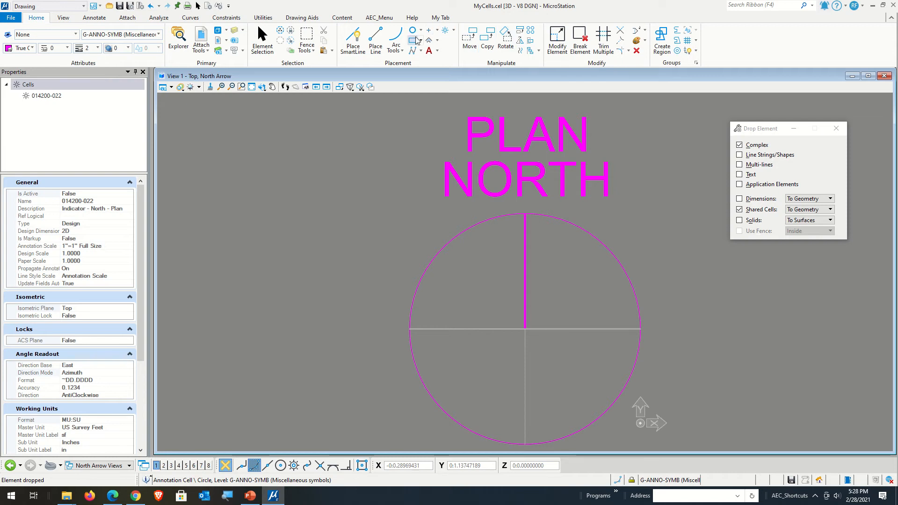
Apply a fixed 2D constraint to the north arrow's circle
click(226, 17)
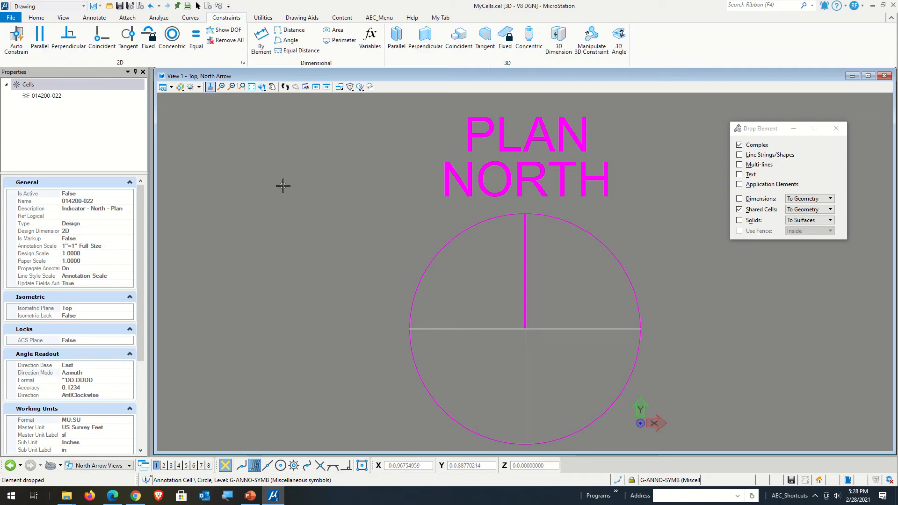
click(150, 40)
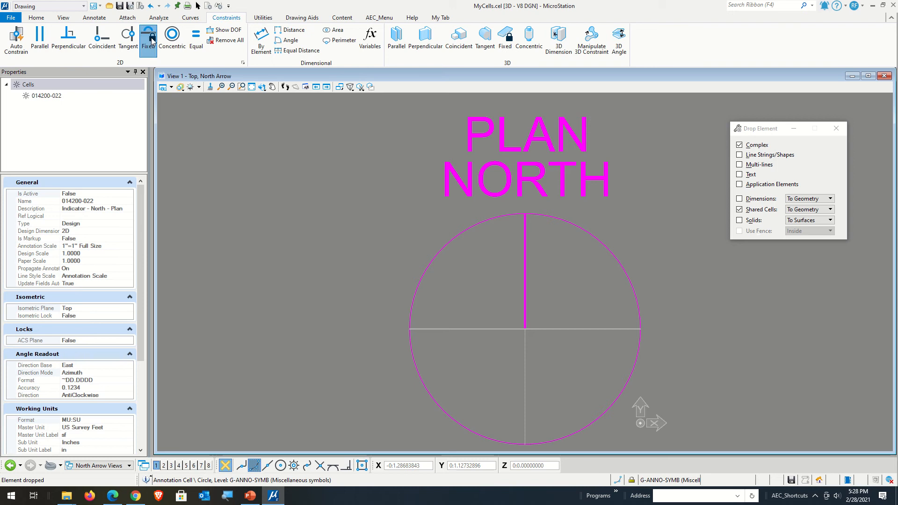
click(624, 267)
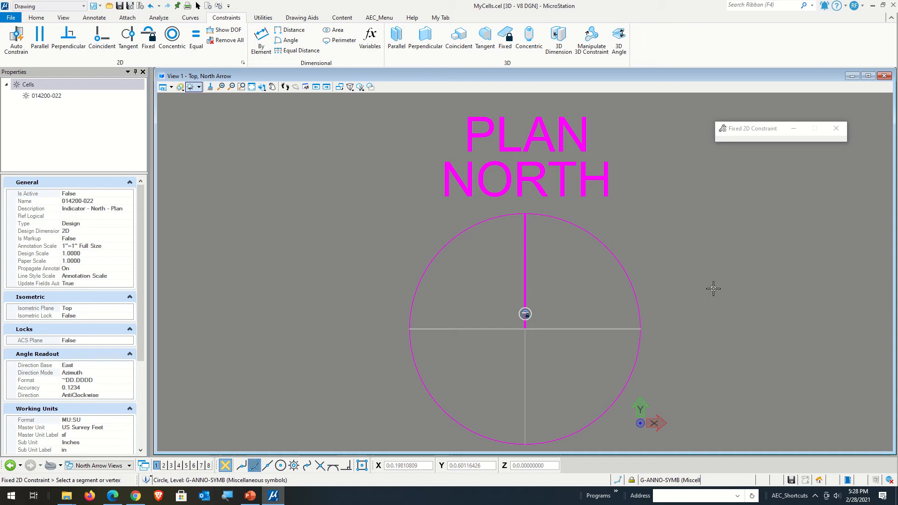
Add a radius dimension constraint to the circle with Dimension Element Constraint and set it to 0.3125 inches
scroll(709, 281, down, 2)
scroll(708, 280, up, 1)
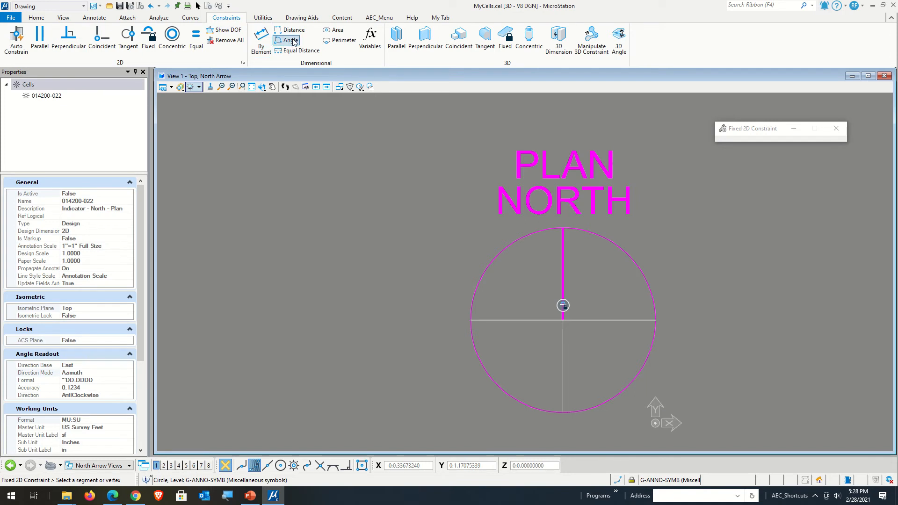
click(291, 30)
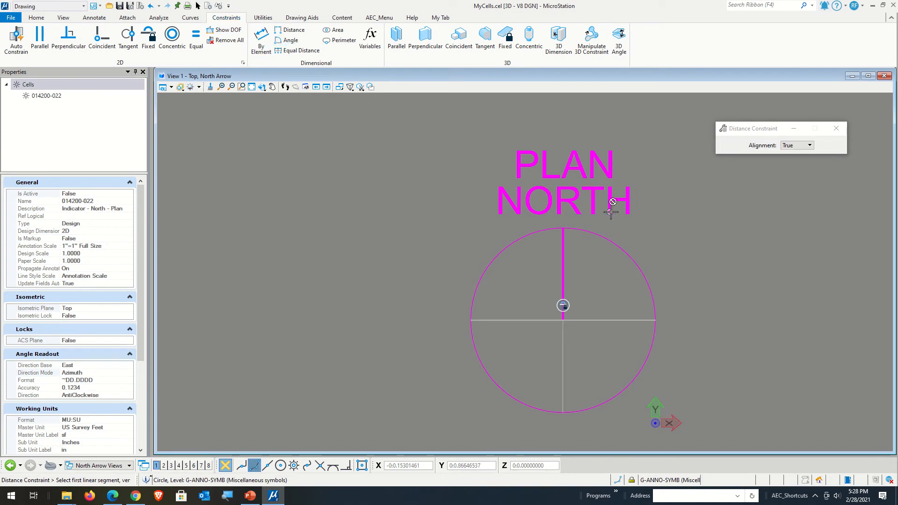
click(260, 40)
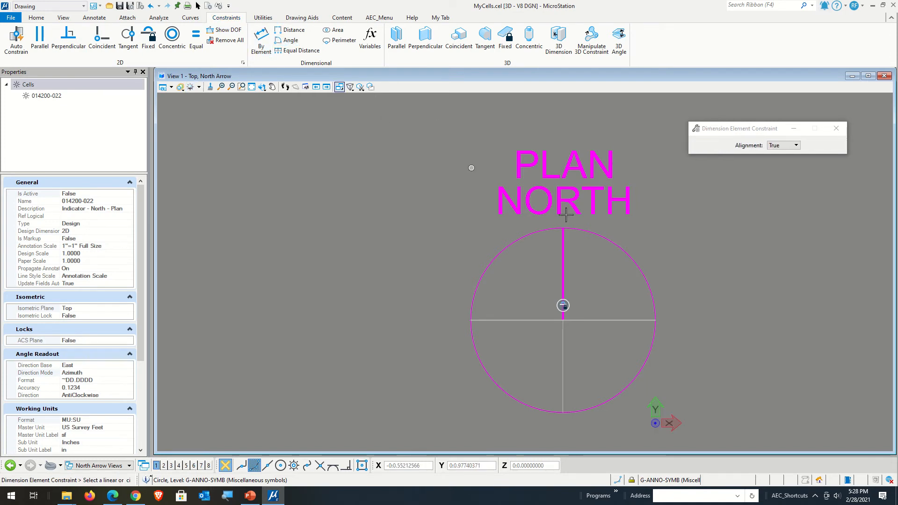
click(636, 266)
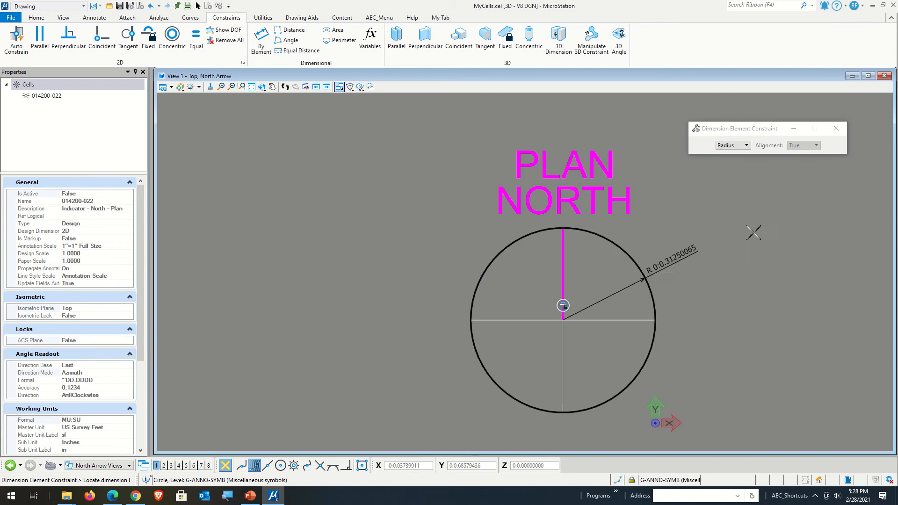
click(724, 216)
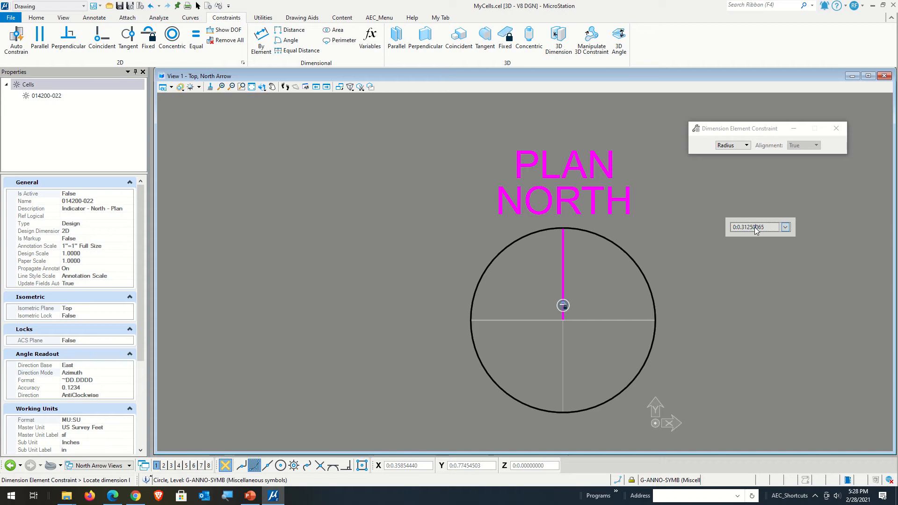
key(BackSpace)
key(Return)
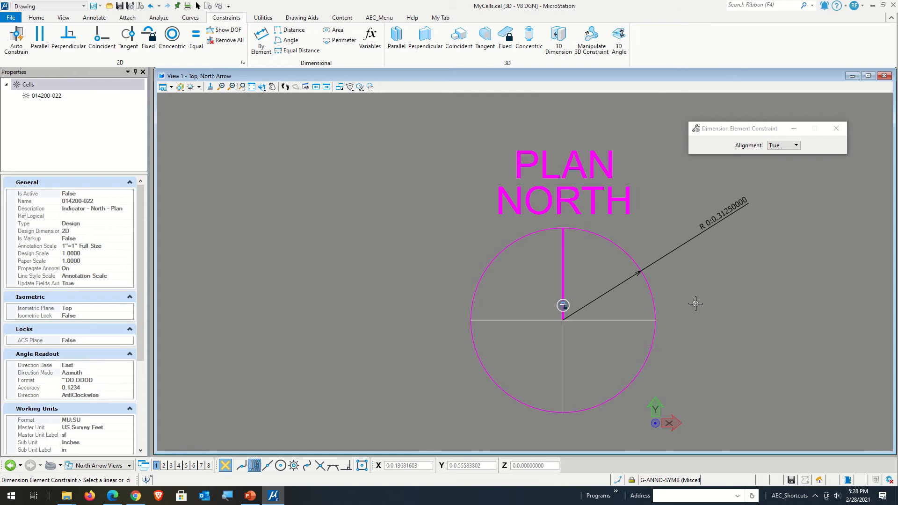
Check the degrees of freedom of the north arrow's circle with Show Degree of Freedom
click(224, 30)
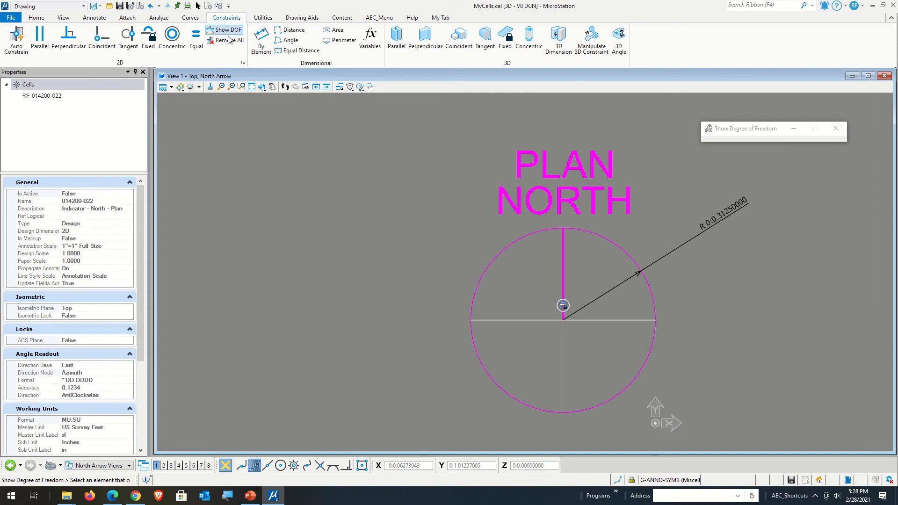
click(650, 290)
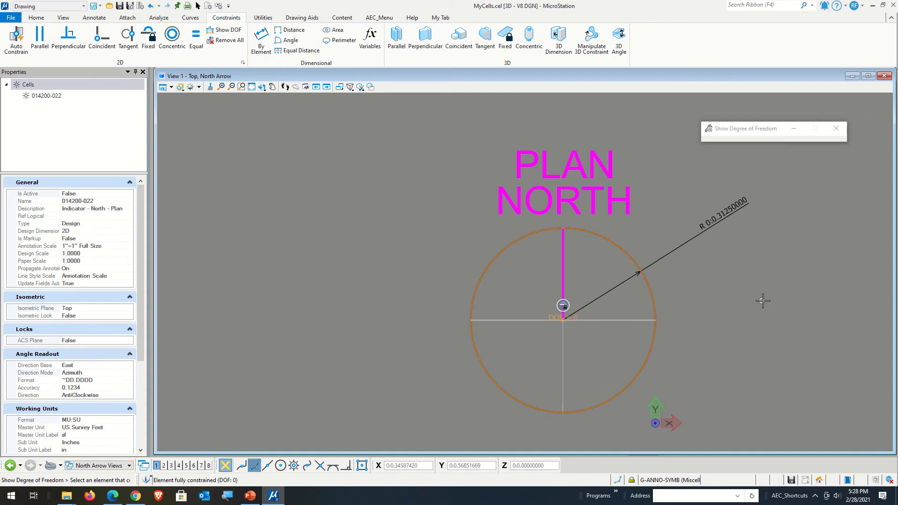
click(733, 316)
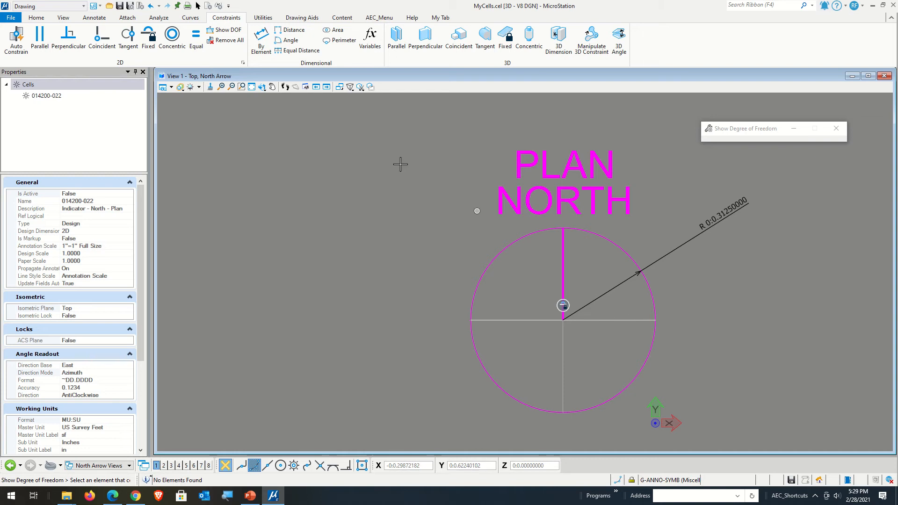
Add coincident 2D constraints tying both ends of the horizontal centre line to the circle
click(103, 44)
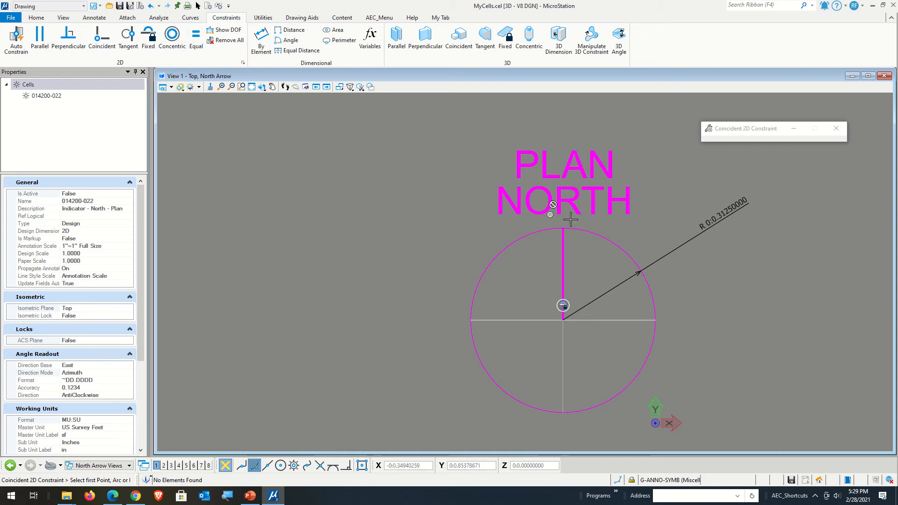
click(654, 301)
click(650, 320)
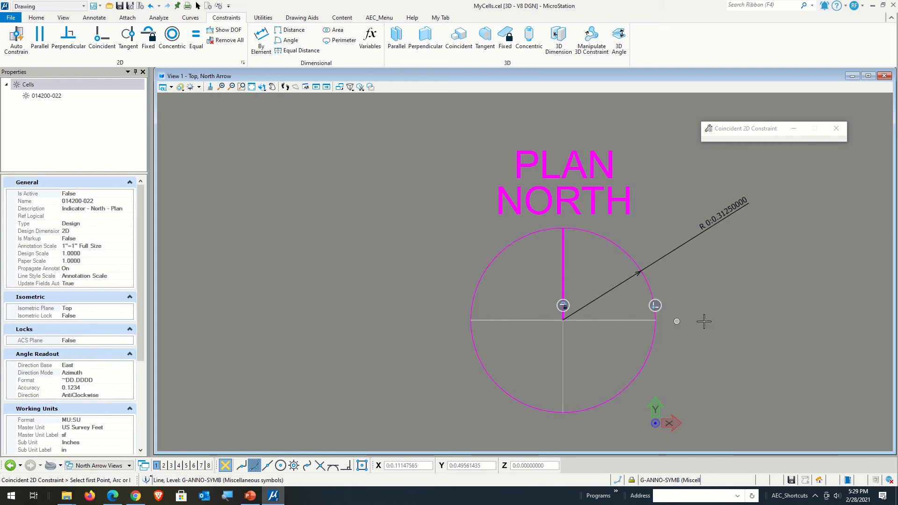
click(470, 301)
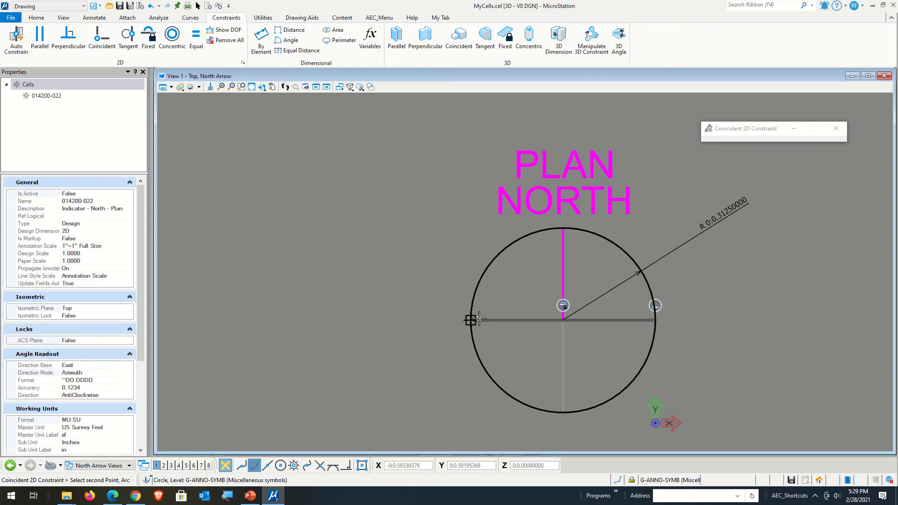
click(473, 321)
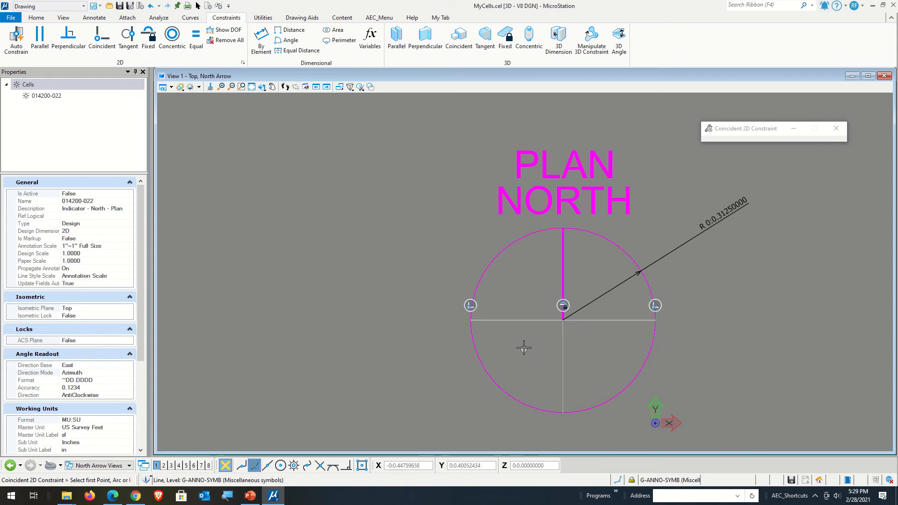
Check the degrees of freedom of the horizontal centre line
click(223, 30)
click(496, 314)
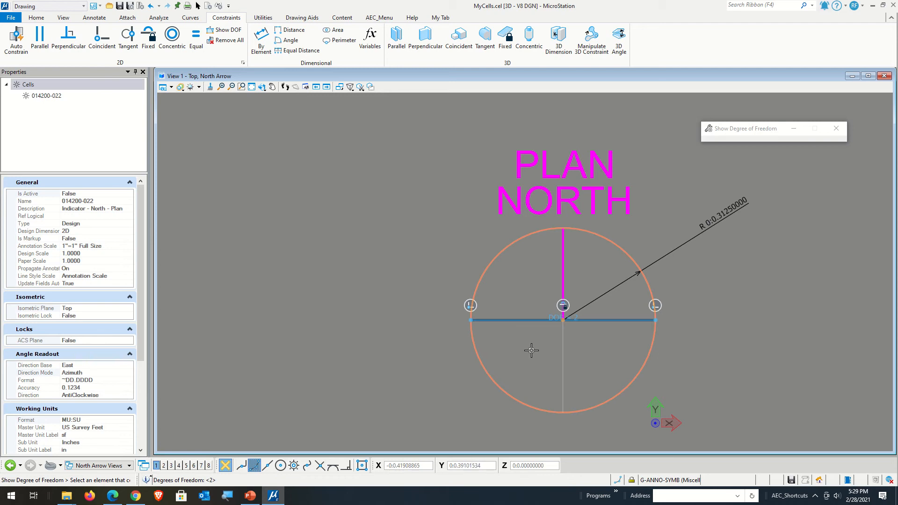
click(633, 343)
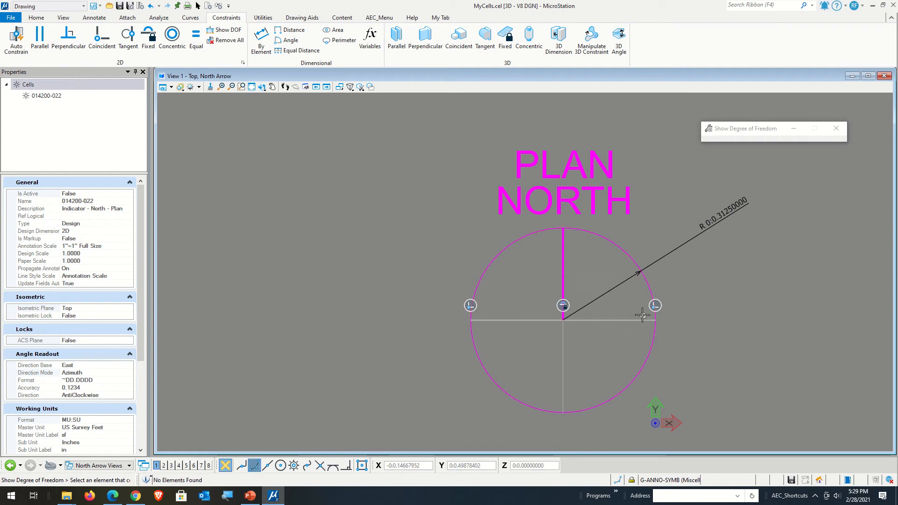
Add a length dimension constraint of 0.625 inches to the horizontal centre line, placed below the circle, and refresh the view
click(266, 41)
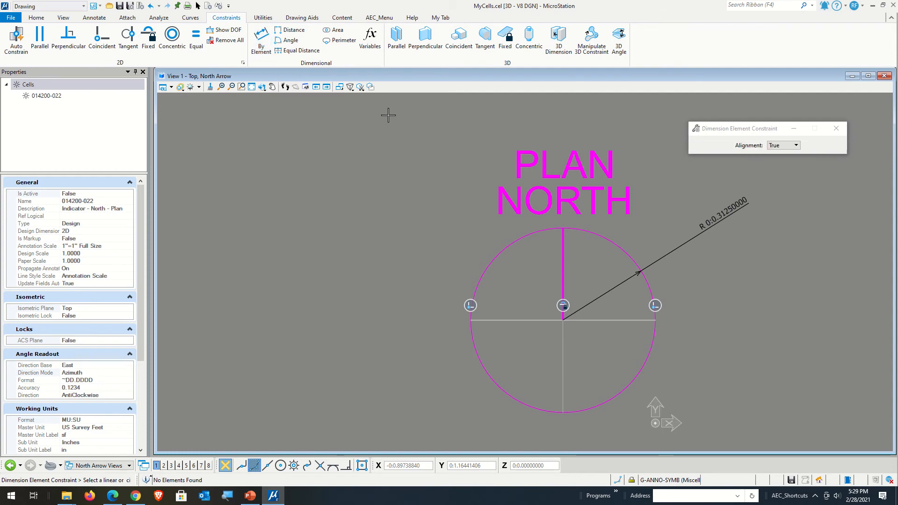
click(536, 321)
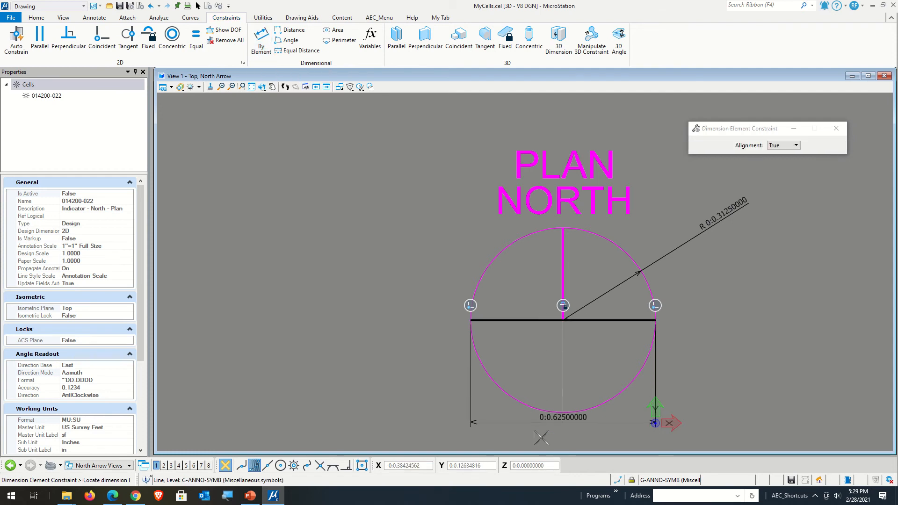
scroll(541, 425, down, 1)
scroll(540, 424, up, 2)
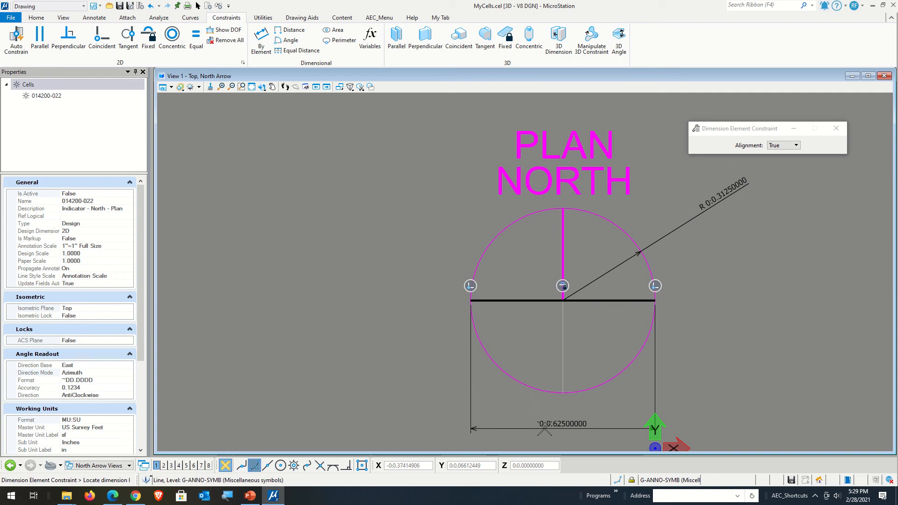
click(544, 427)
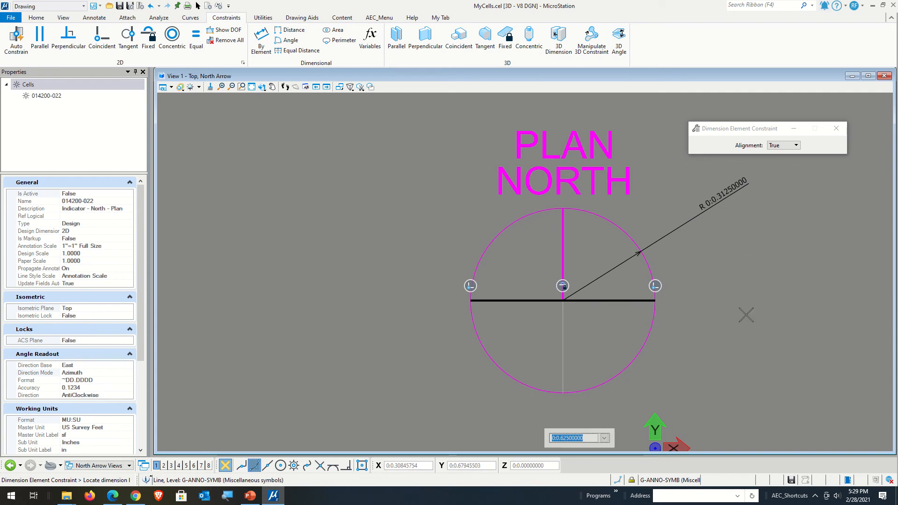
key(Return)
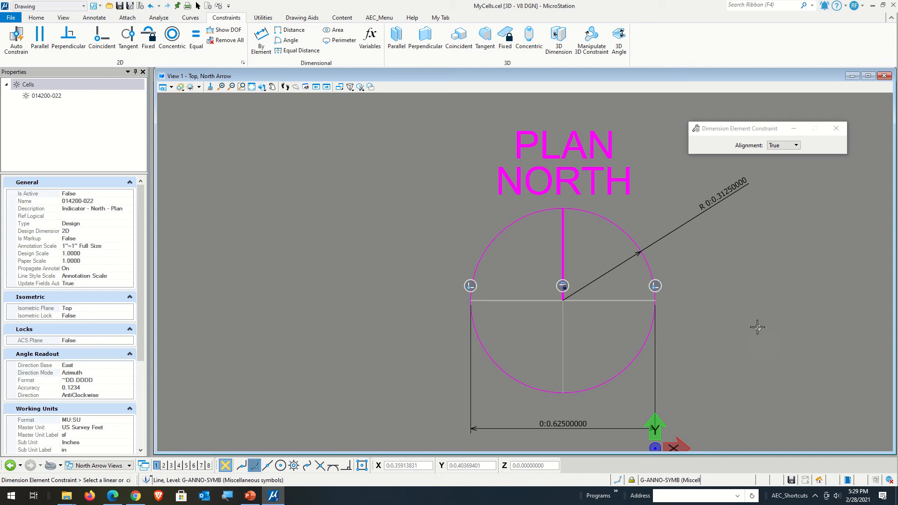
click(305, 86)
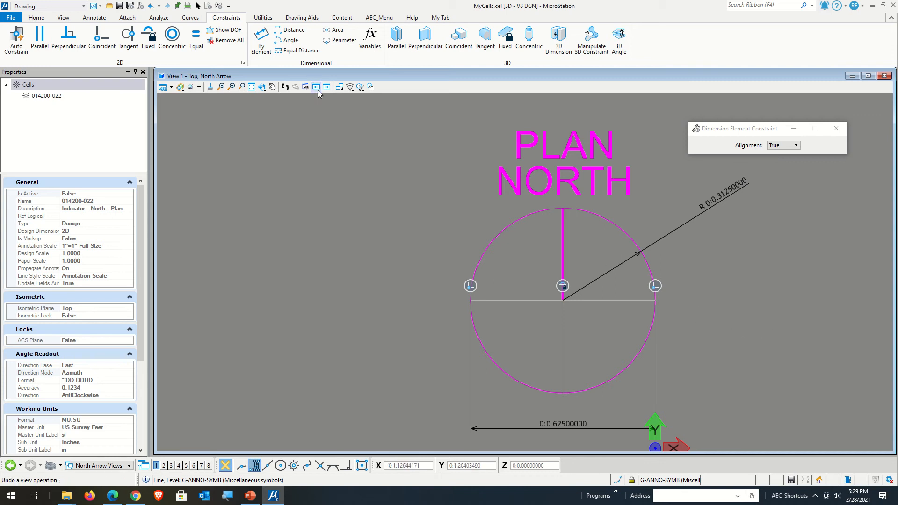
Apply a fixed 2D constraint to the horizontal centre line and check its degrees of freedom
click(233, 28)
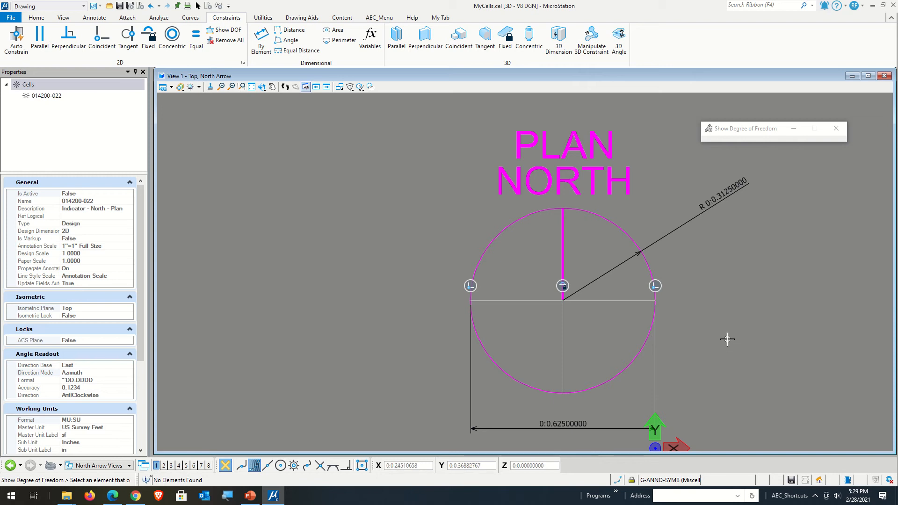
click(145, 42)
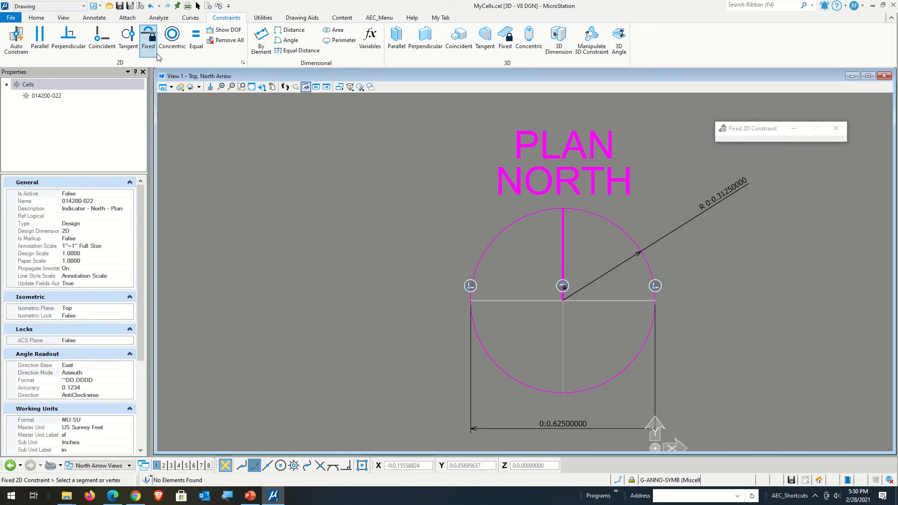
click(528, 301)
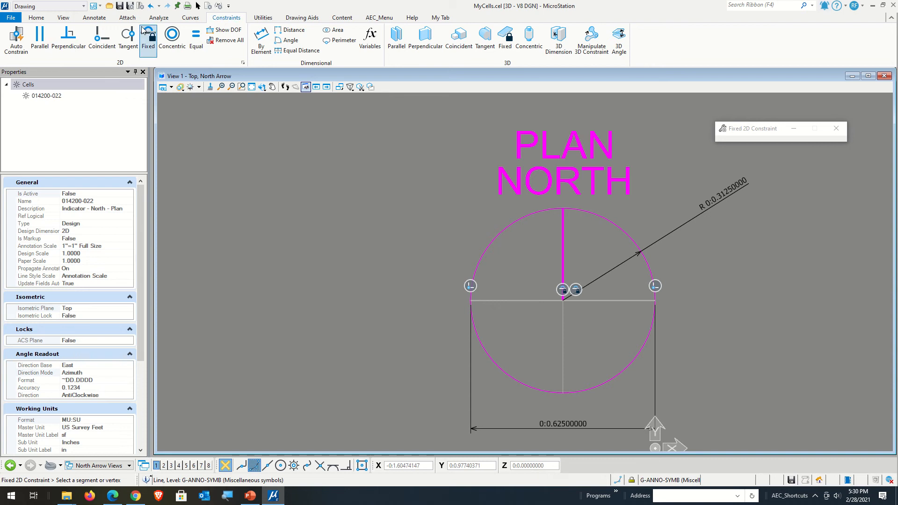
click(223, 29)
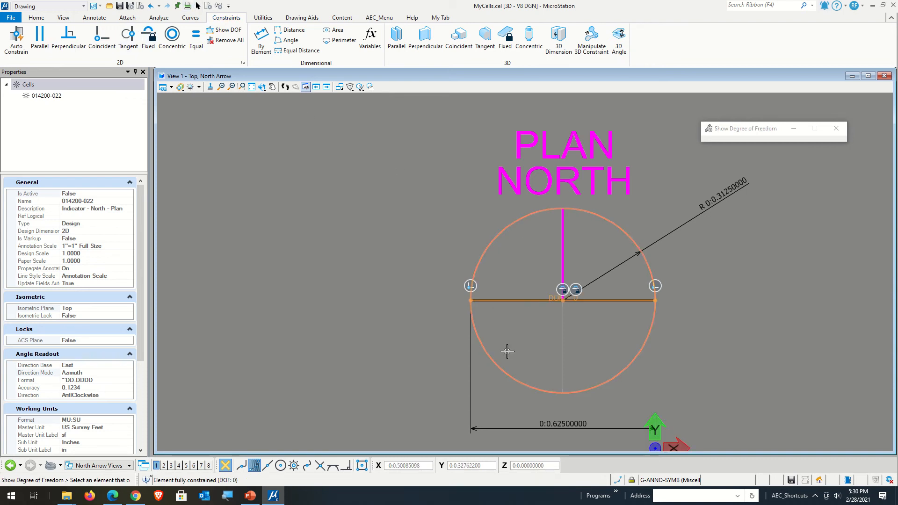
click(515, 339)
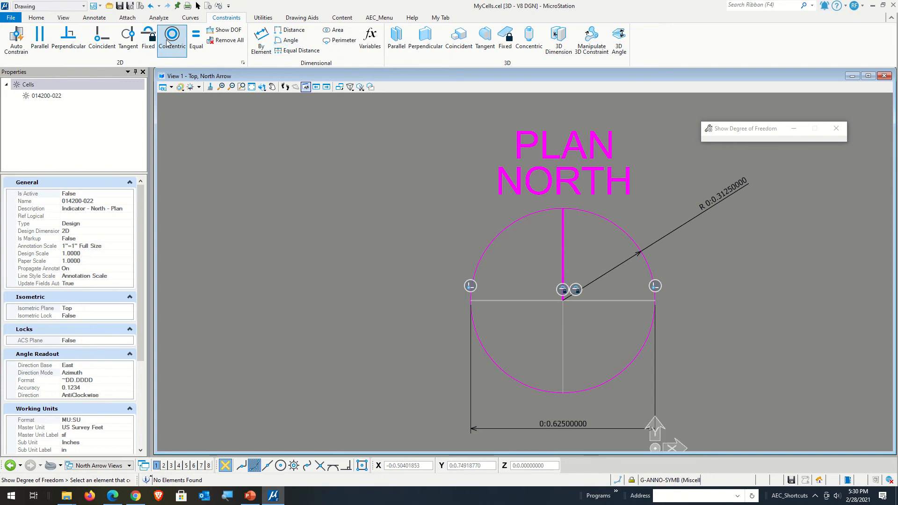
Move the thick vertical north line clear of the circle and add a concentric 2D constraint between the circle and the thin vertical line
click(197, 6)
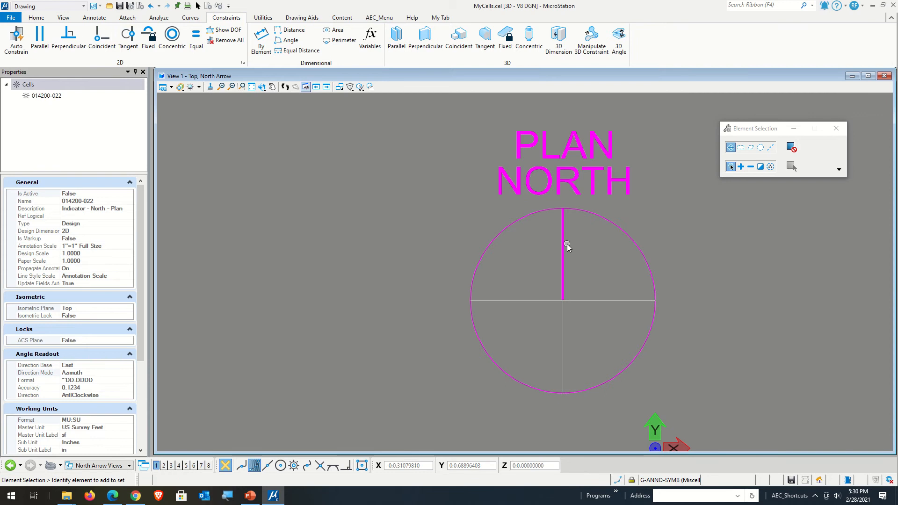
drag(566, 243, 382, 226)
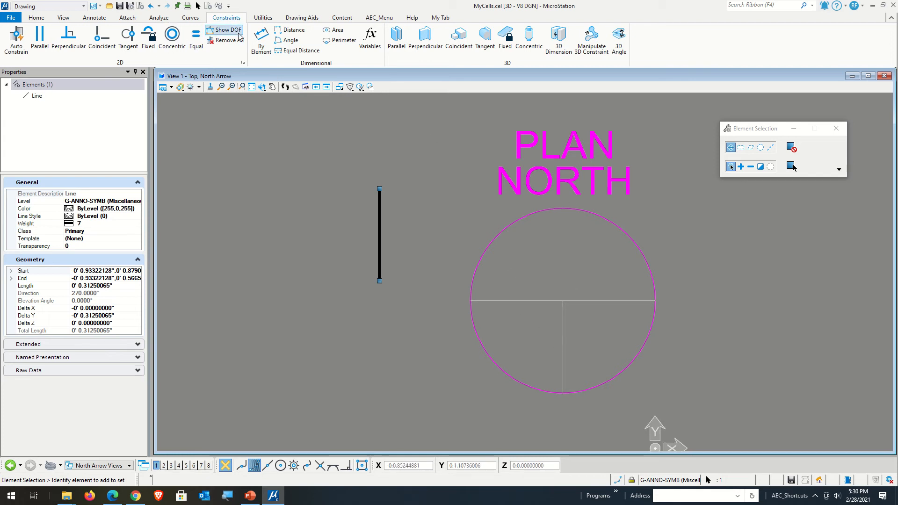
click(172, 39)
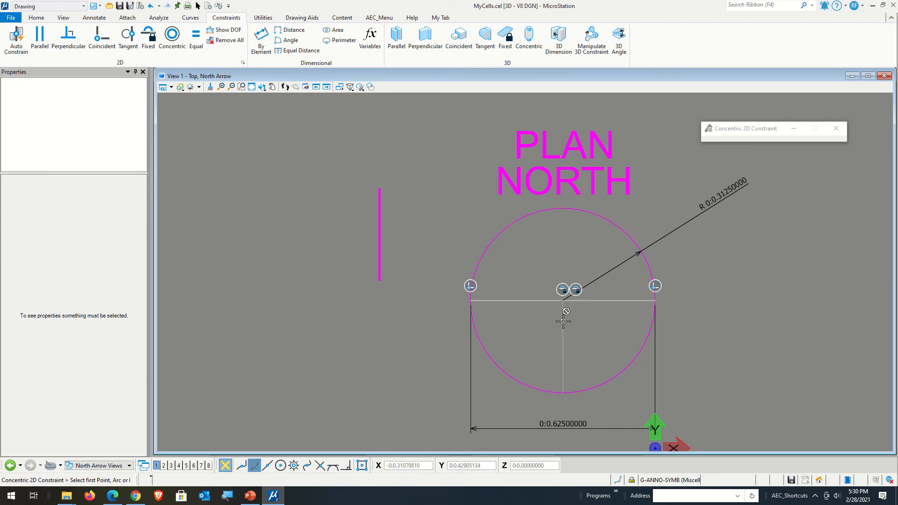
click(583, 391)
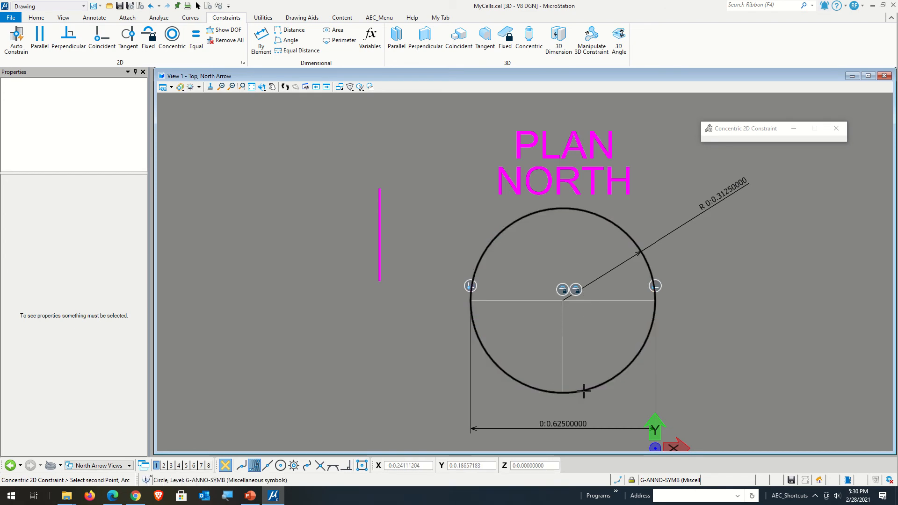
click(563, 390)
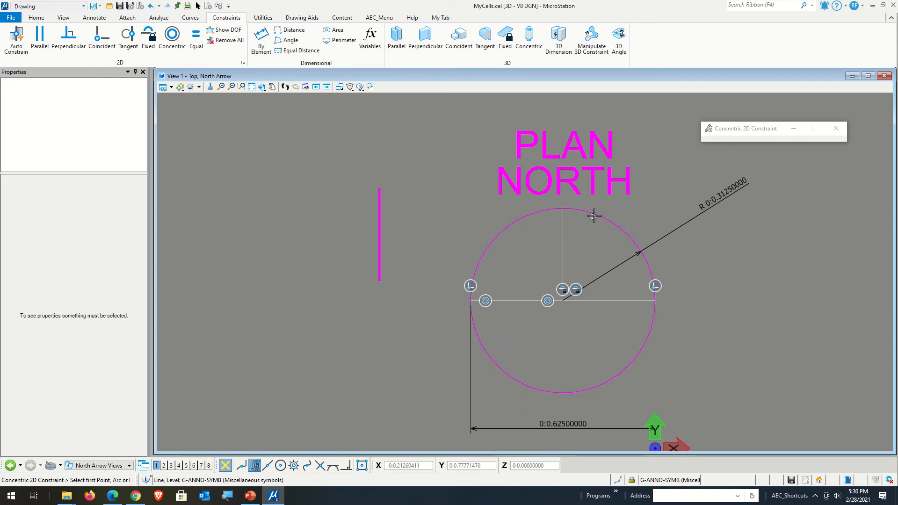
Try to add another concentric 2D constraint between the circle and the thin vertical line, at its lower and upper ends
click(594, 216)
click(565, 300)
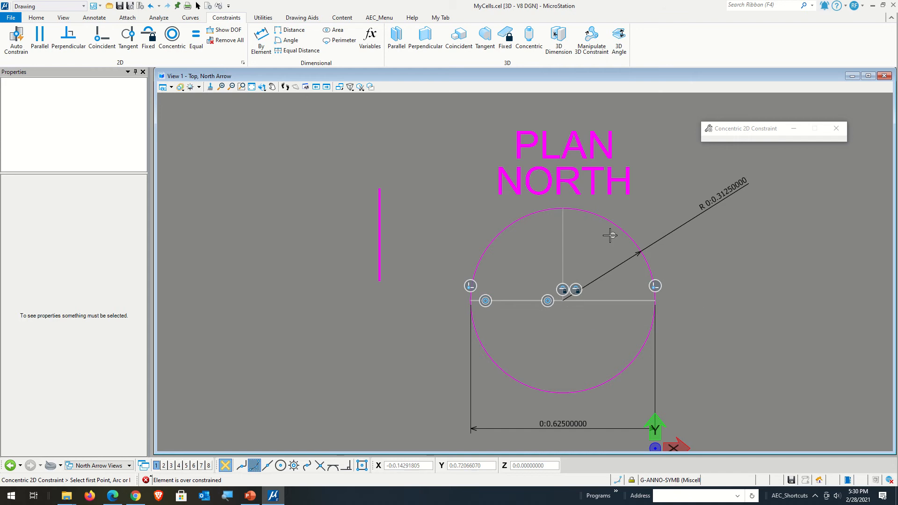
click(577, 394)
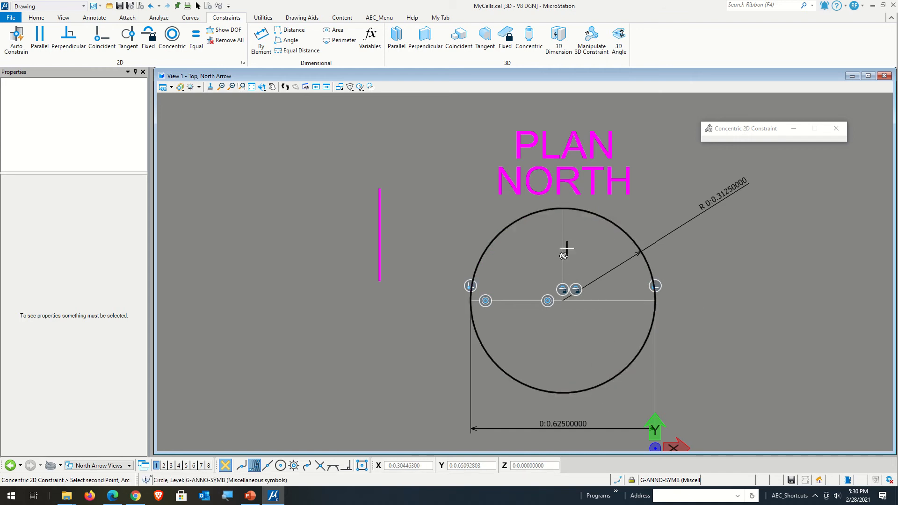
click(559, 213)
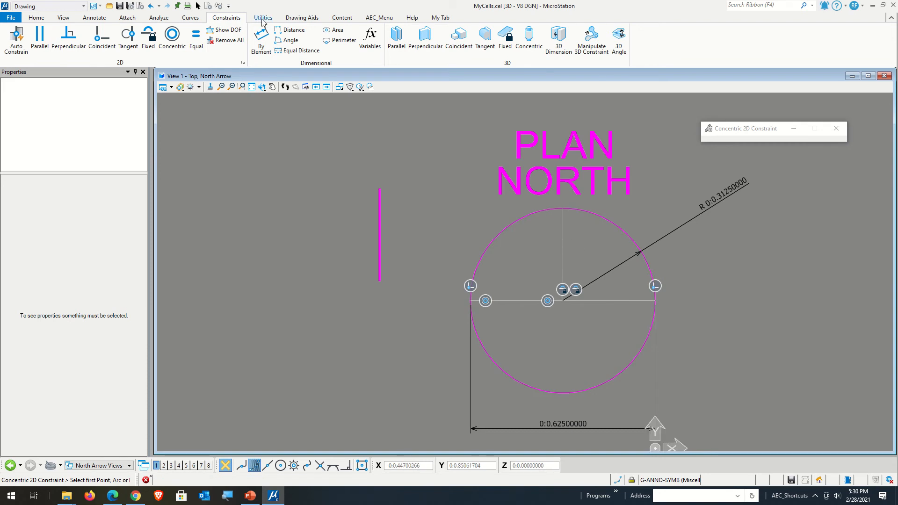
Stretch the thin vertical line's upper end straight up past the PLAN NORTH text, making the line about 0.68 inches long
click(197, 6)
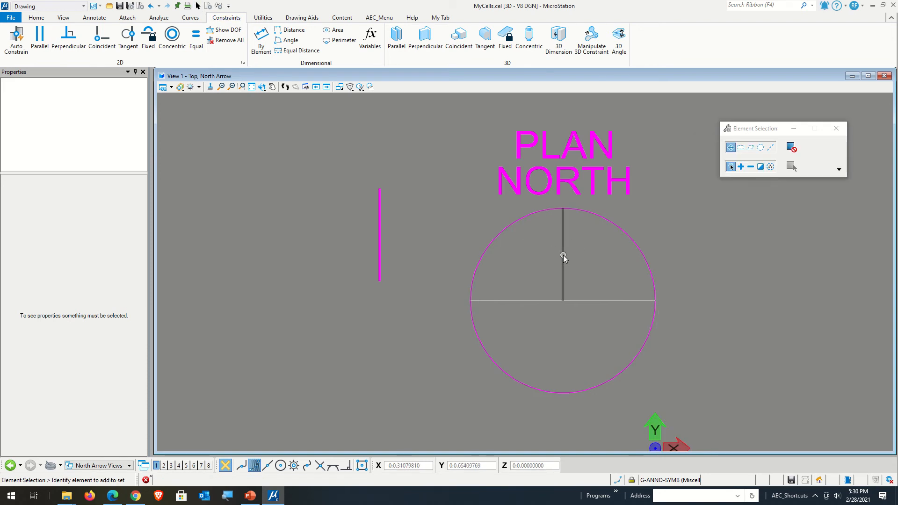
click(563, 300)
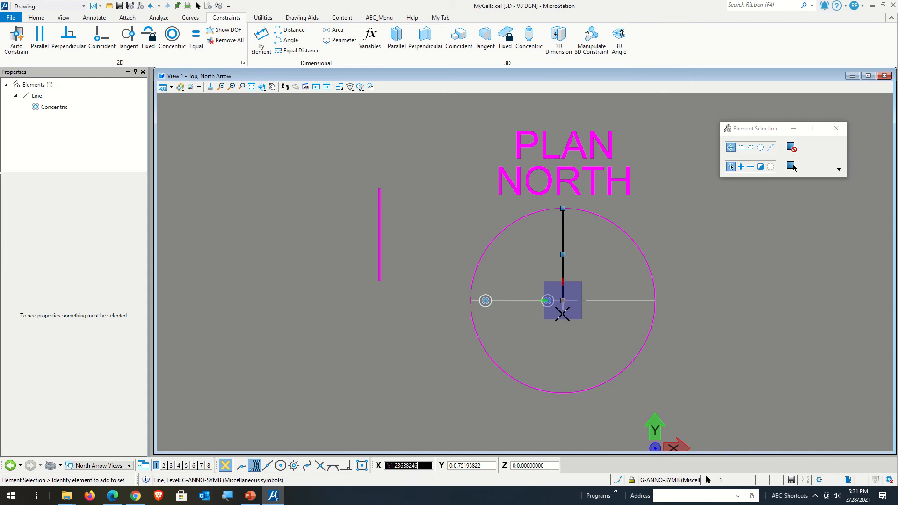
click(563, 208)
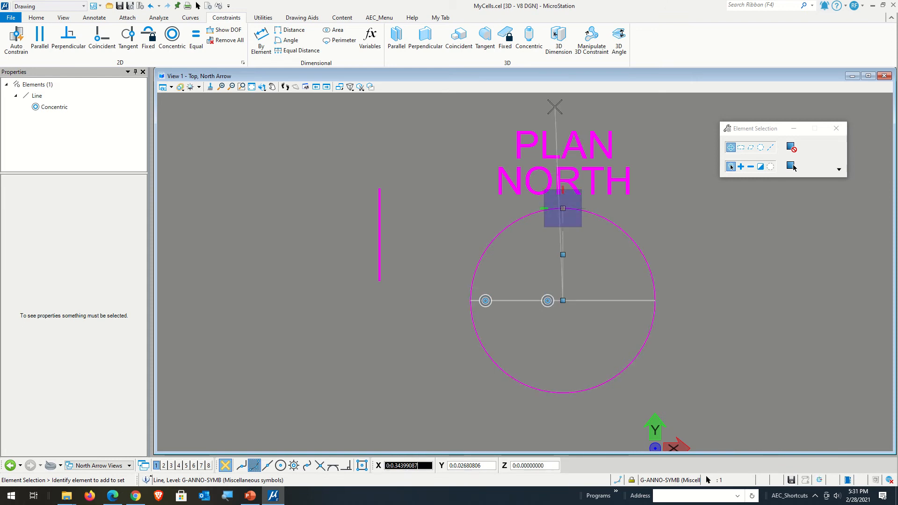
click(563, 99)
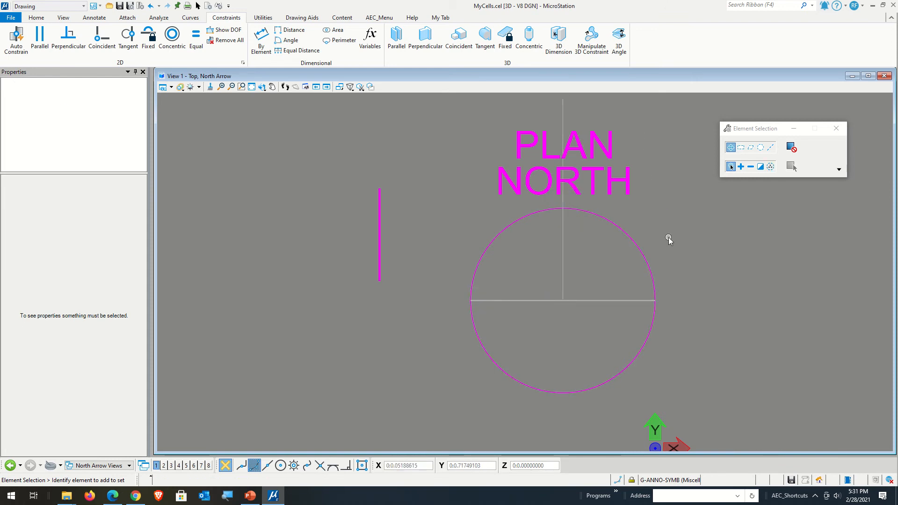
Inspect the thin vertical line's concentric constraint and move the line out of the circle, between it and the thick line
click(563, 283)
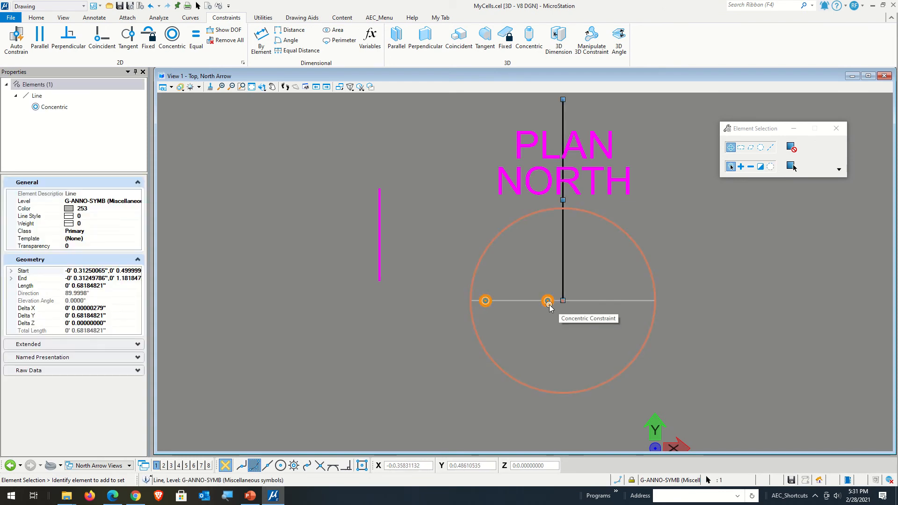
click(571, 304)
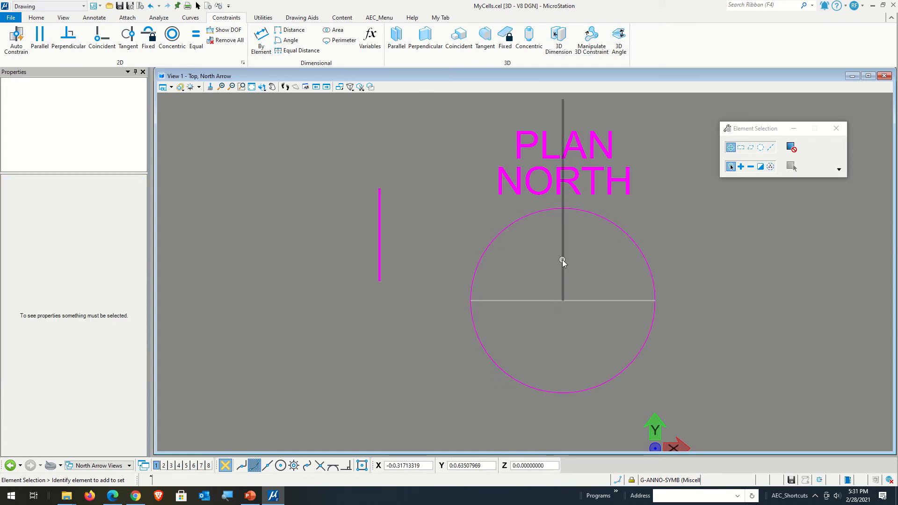
drag(569, 236, 441, 315)
click(468, 346)
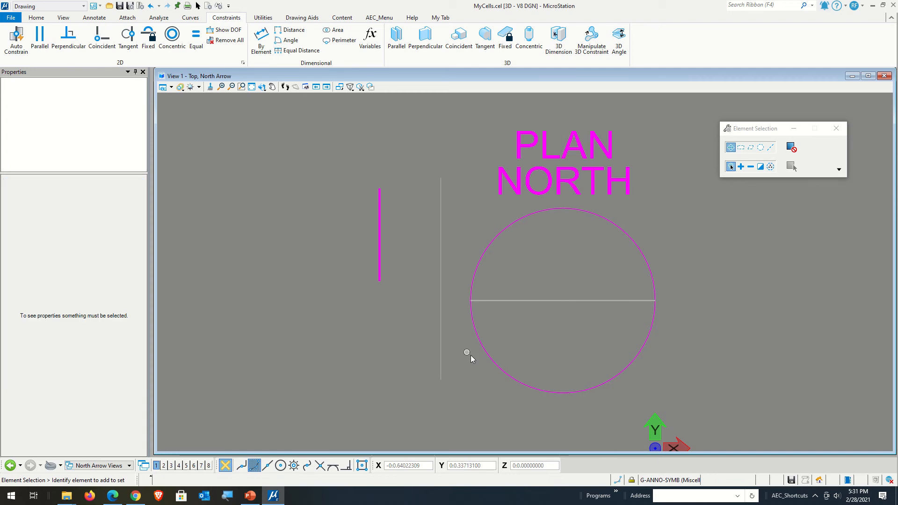
Add coincident 2D constraints that place the upper and lower ends of the thin vertical line on the circle
click(224, 30)
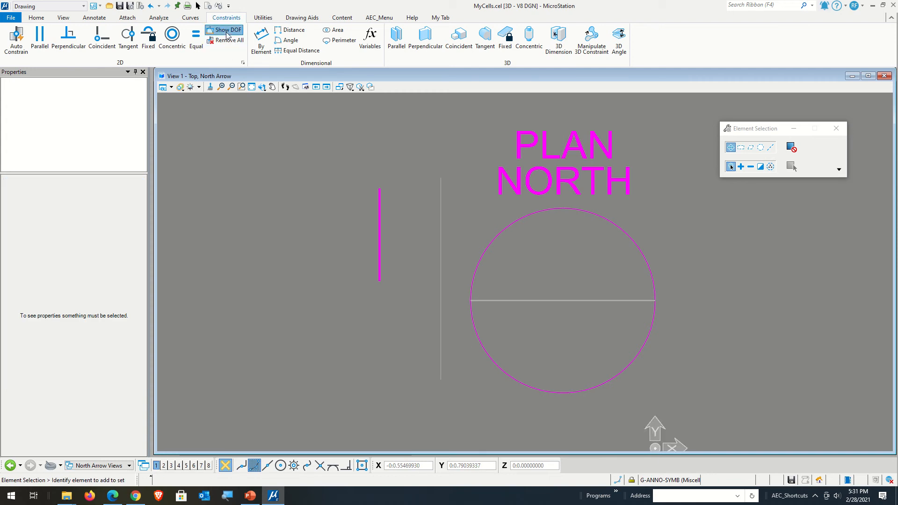
click(538, 333)
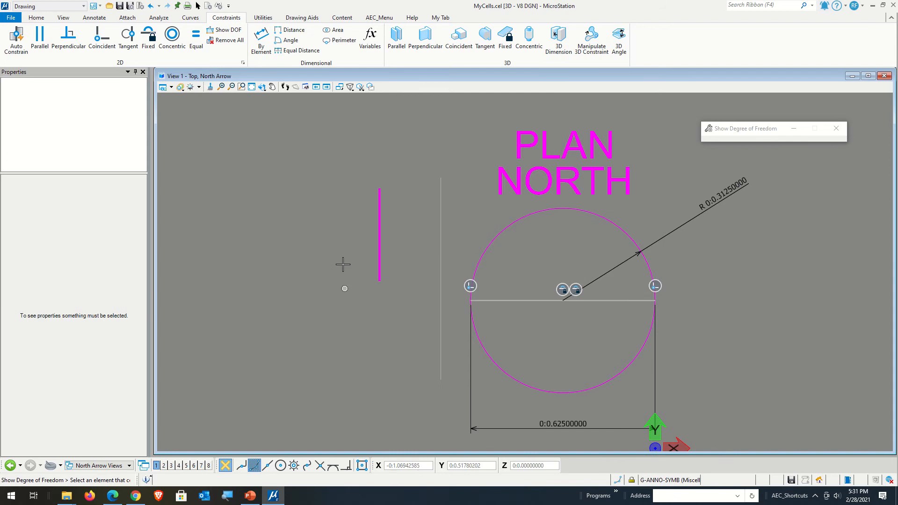
click(109, 45)
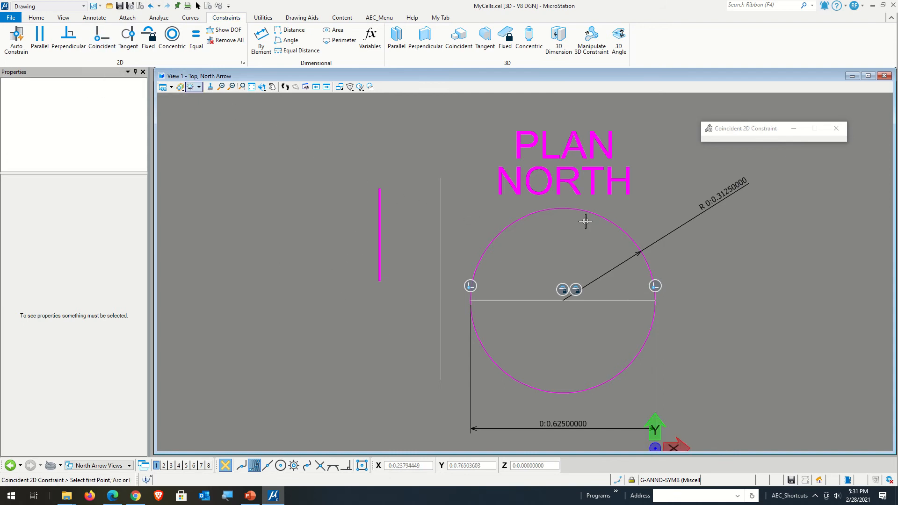
click(571, 214)
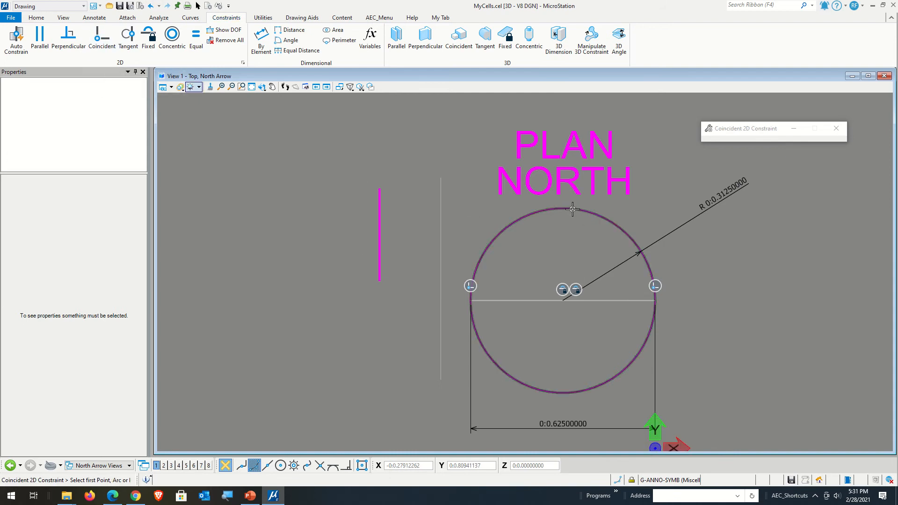
click(438, 180)
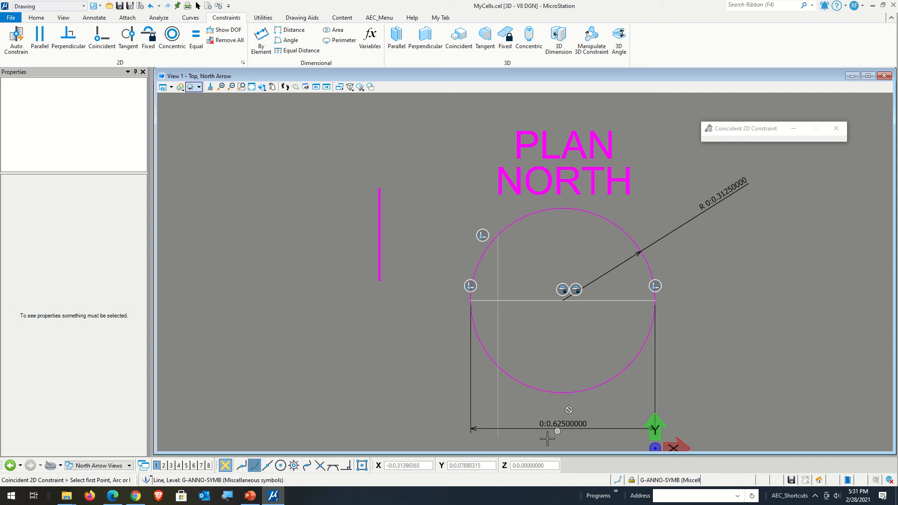
click(563, 390)
click(497, 435)
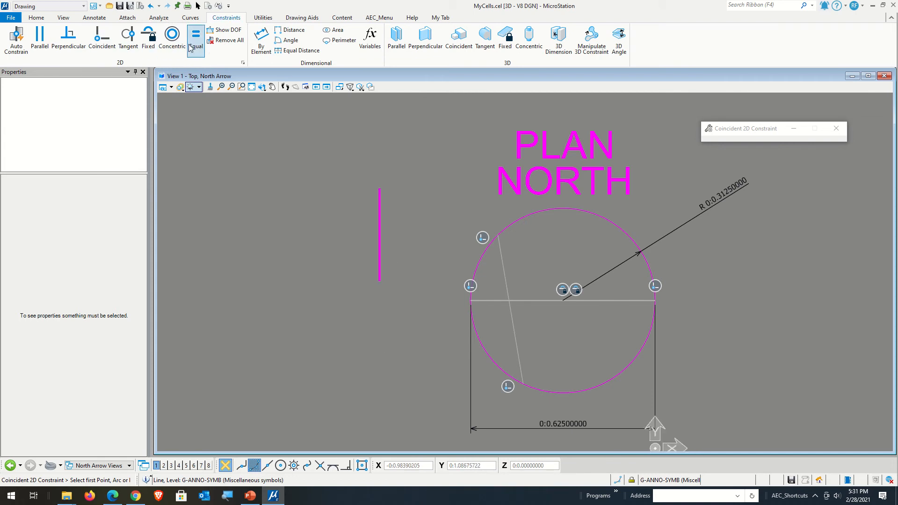
Add a perpendicular 2D constraint between the horizontal line and the slanted thin line
click(68, 40)
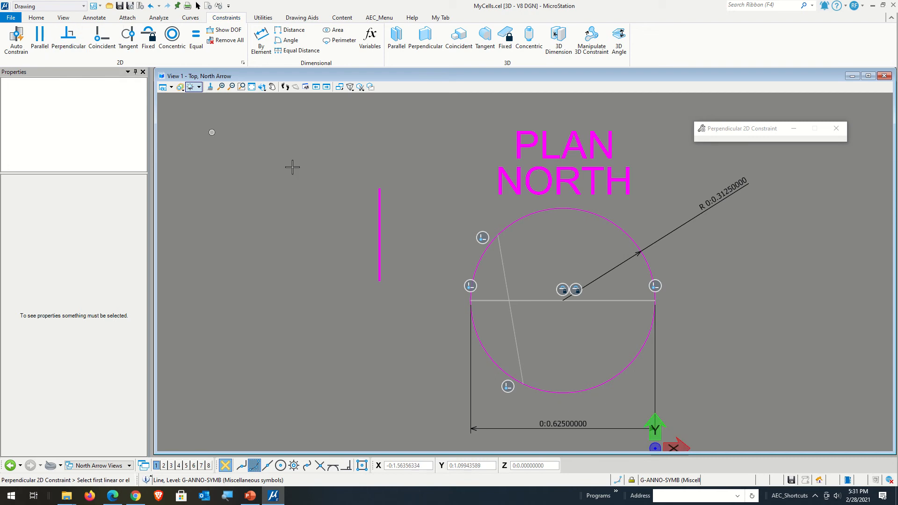
click(536, 298)
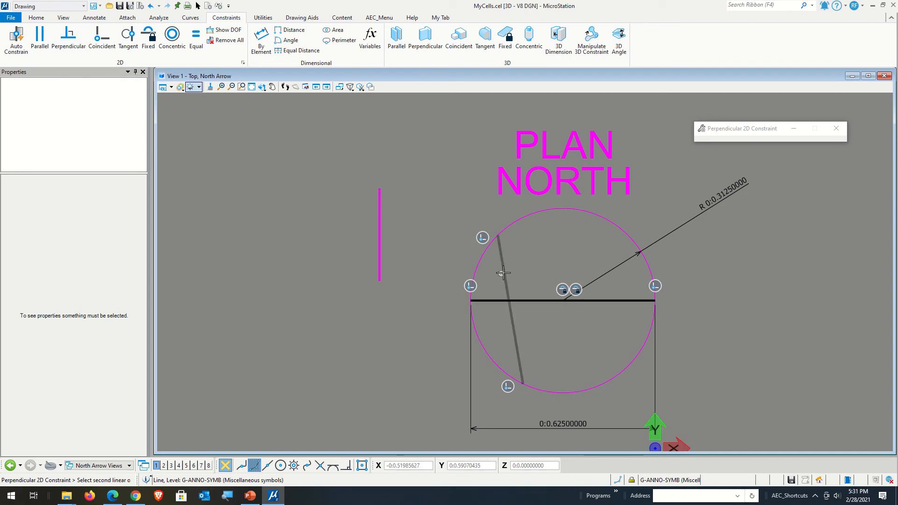
click(504, 272)
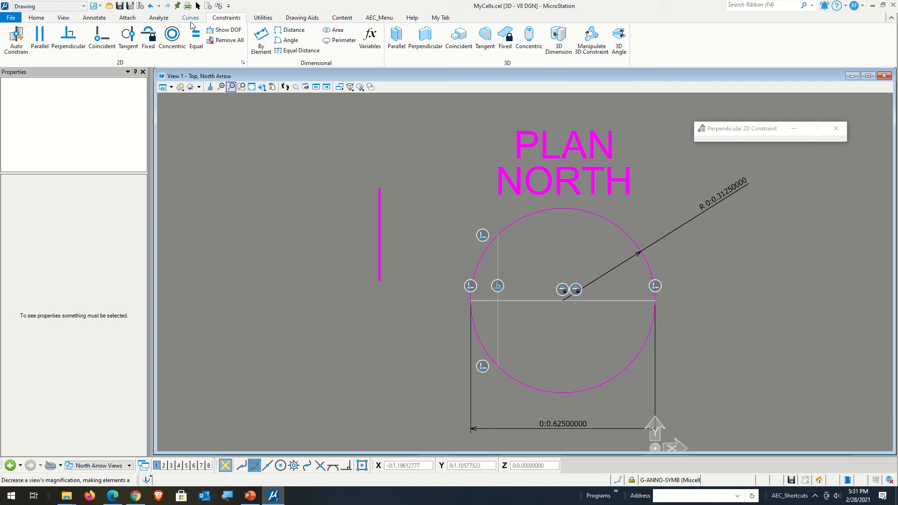
Constrain the thin vertical line to equal the horizontal line's length, and check the degrees of freedom of the constrained geometry
click(196, 36)
click(533, 301)
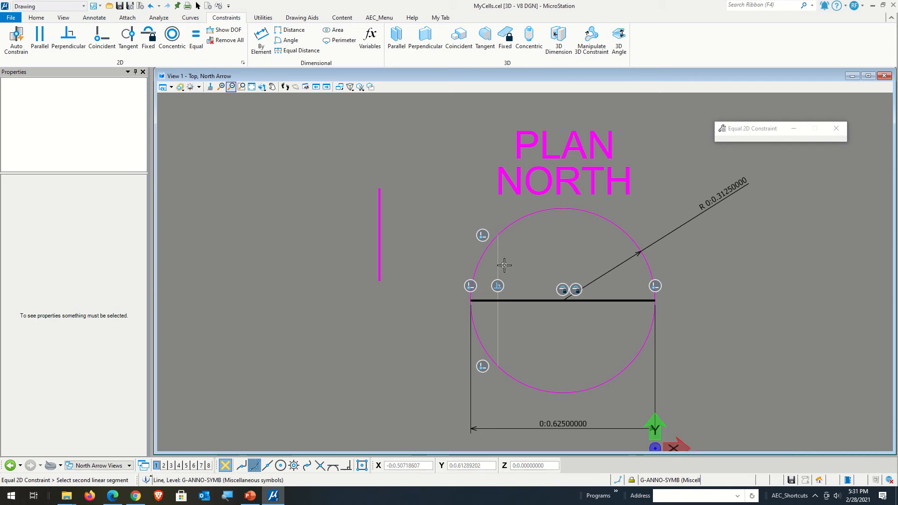
click(498, 260)
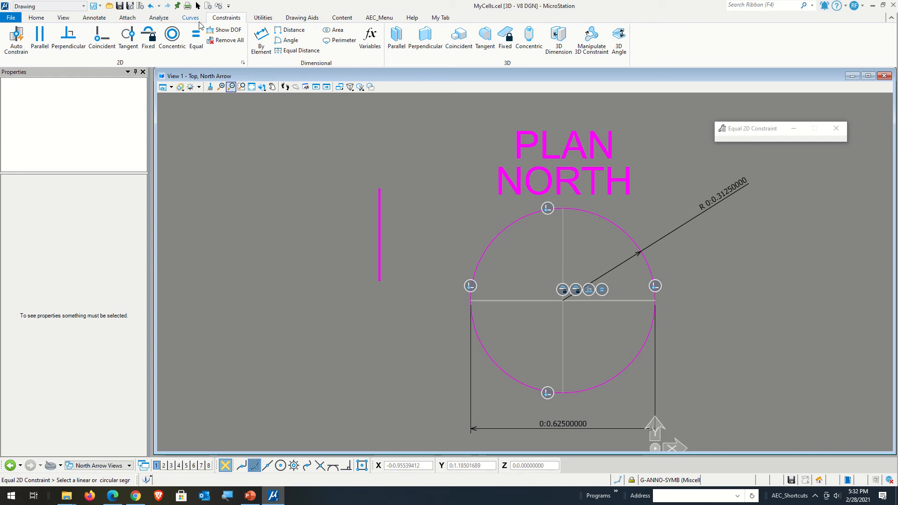
click(225, 30)
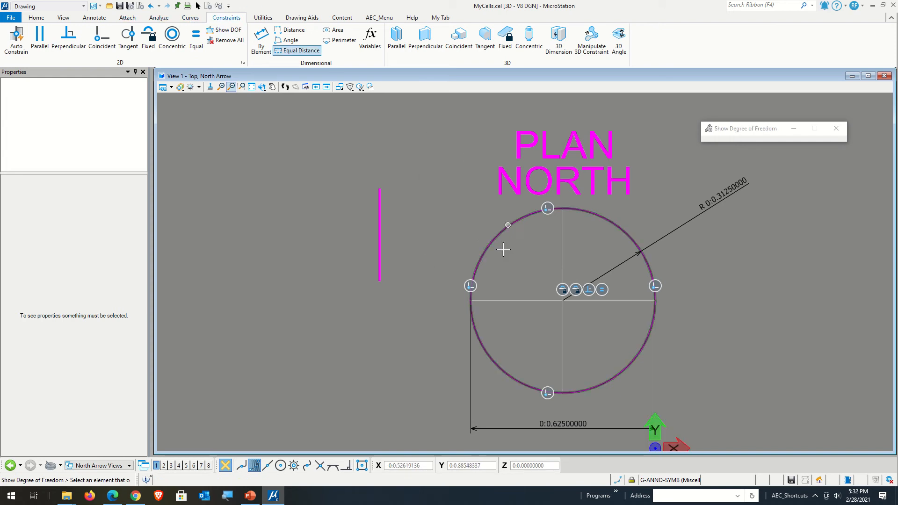
click(512, 302)
click(530, 340)
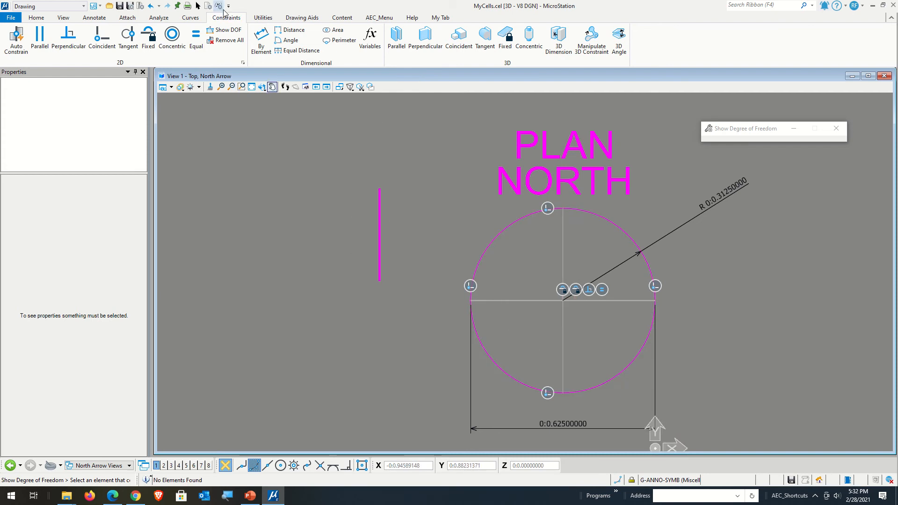
Tilt the thick north line by moving its upper end away from the circle while its lower end stays in place
click(198, 6)
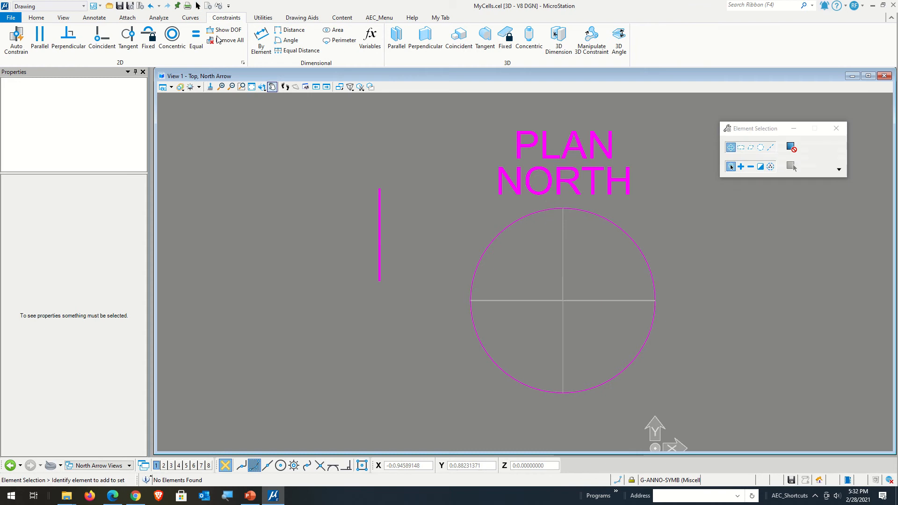
click(379, 215)
click(379, 189)
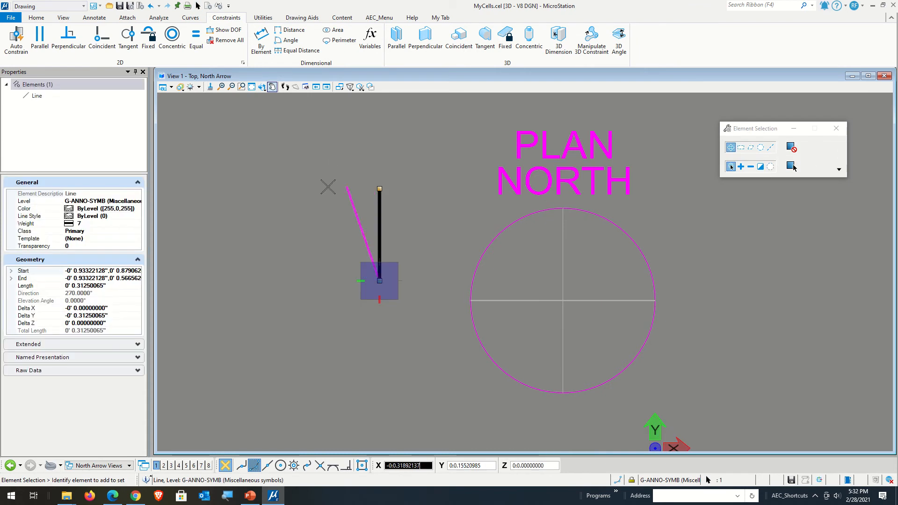
click(328, 187)
click(439, 234)
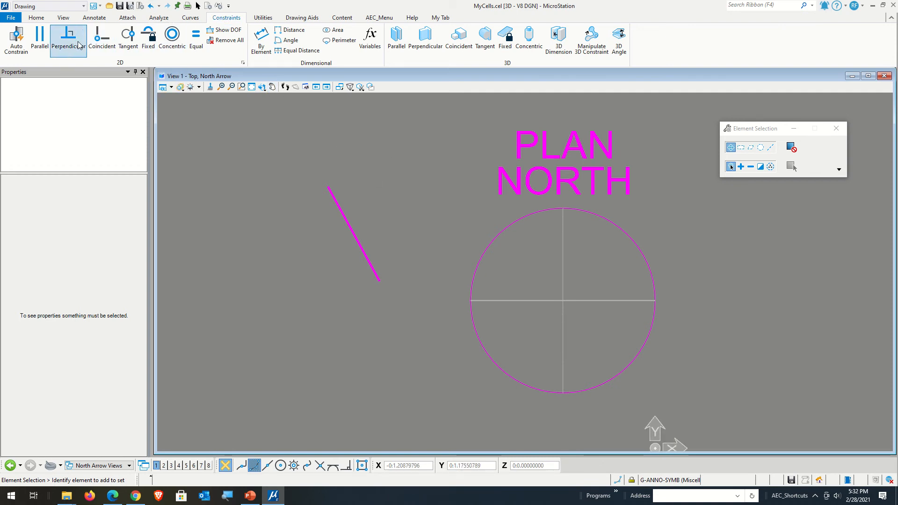
Add coincident 2D constraints joining the thick line's lower end to the circle's centre and its upper end to the circle
click(102, 42)
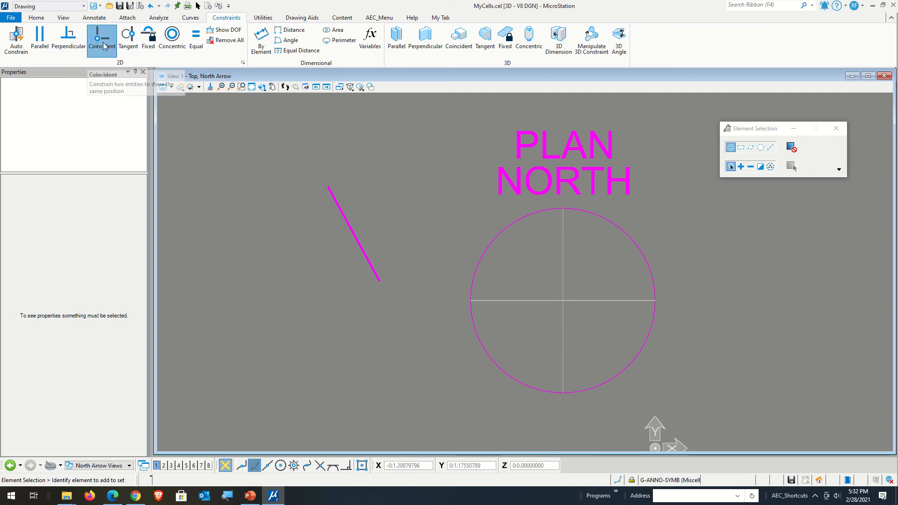
click(563, 301)
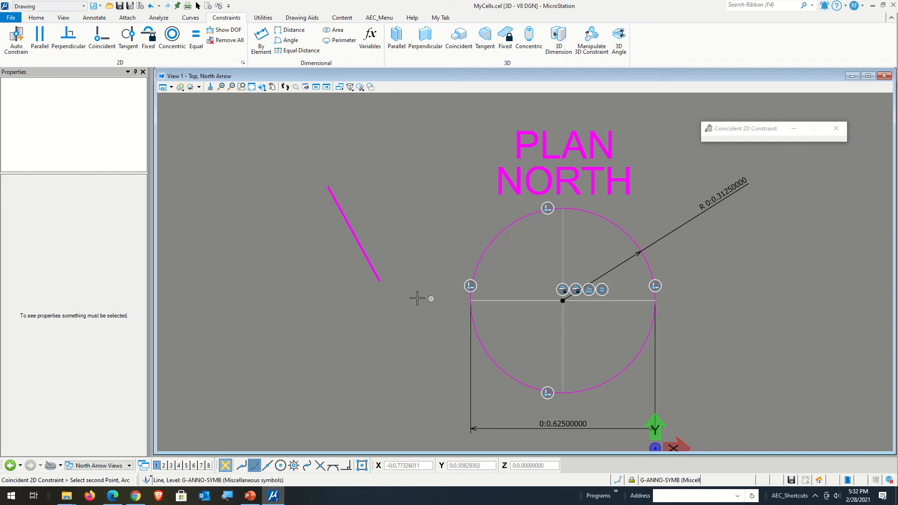
click(377, 281)
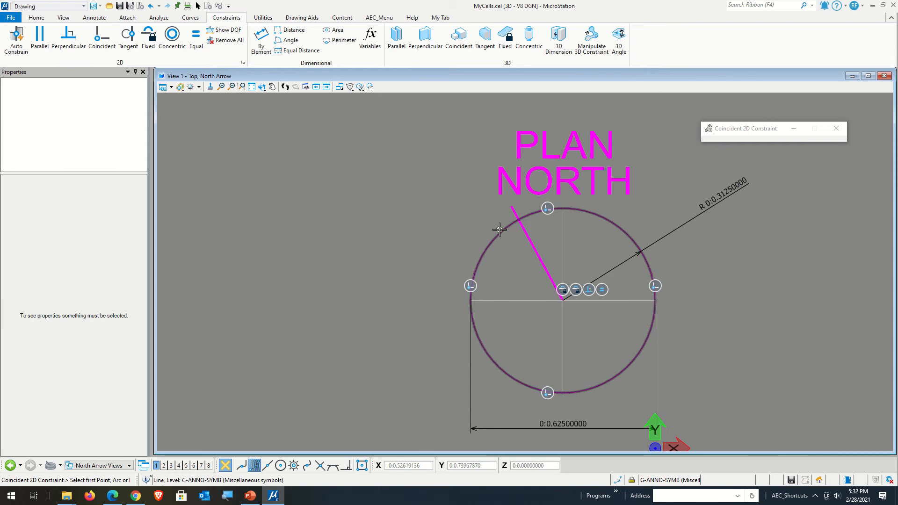
click(498, 212)
click(508, 206)
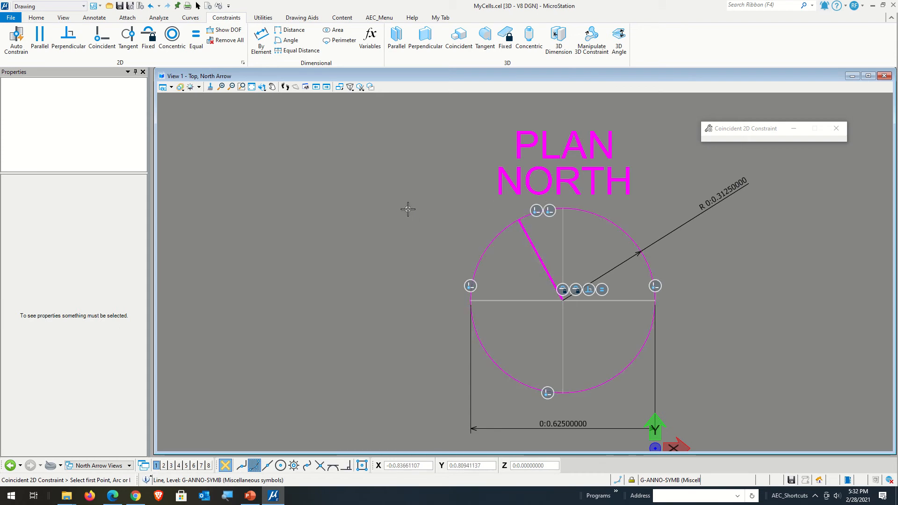
Try to swing the thick north line around the circle by its upper end and its midpoint
click(198, 6)
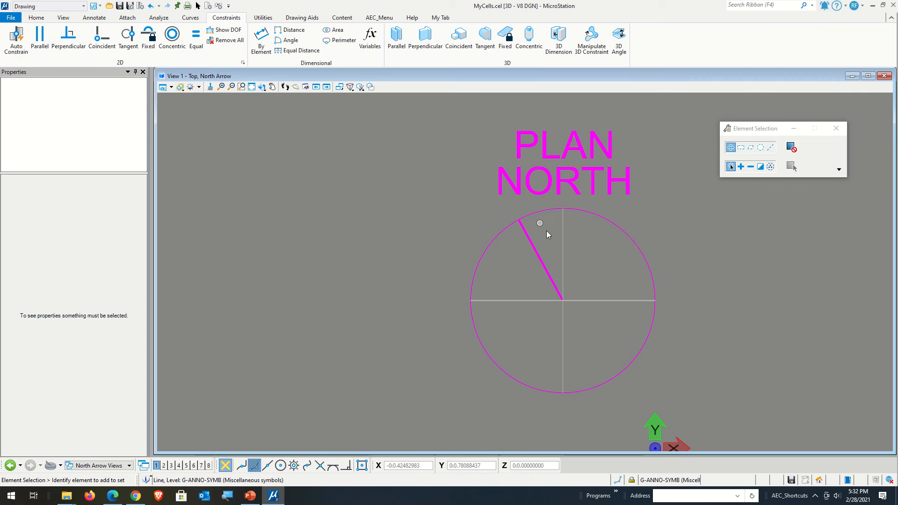
click(537, 250)
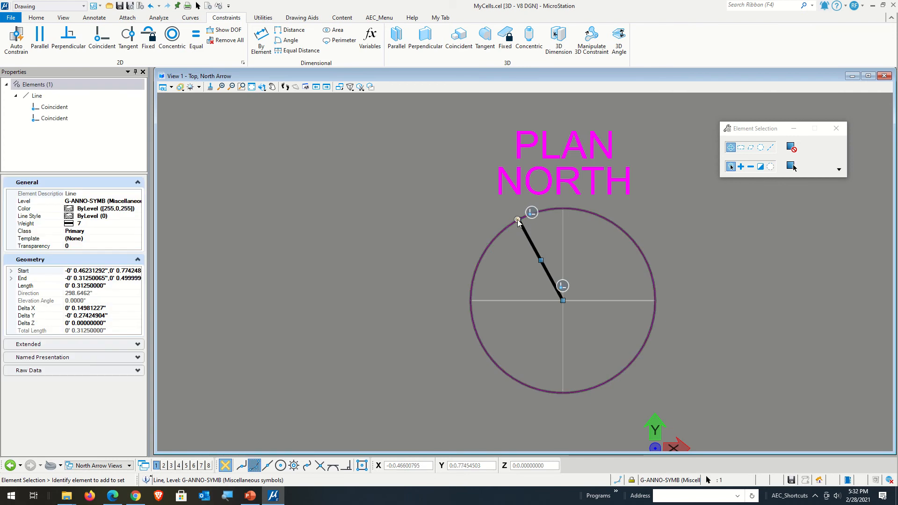
click(517, 220)
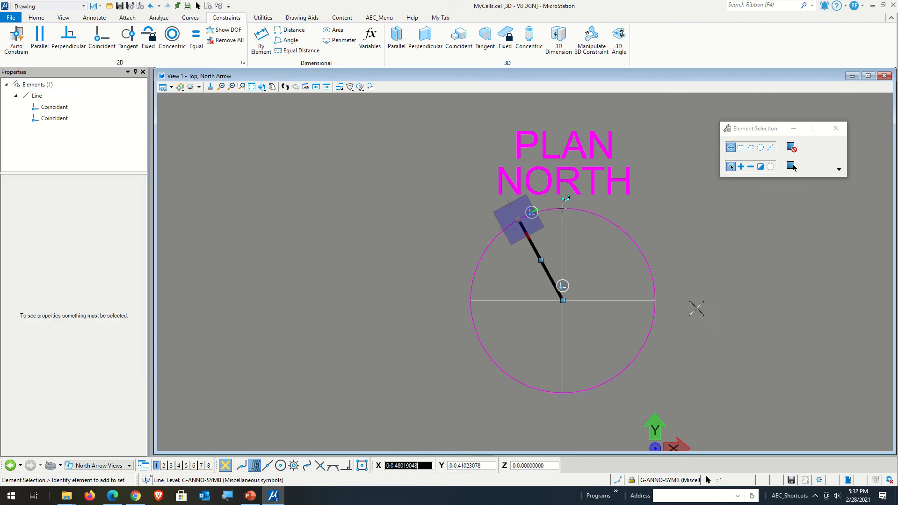
right_click(512, 242)
click(507, 257)
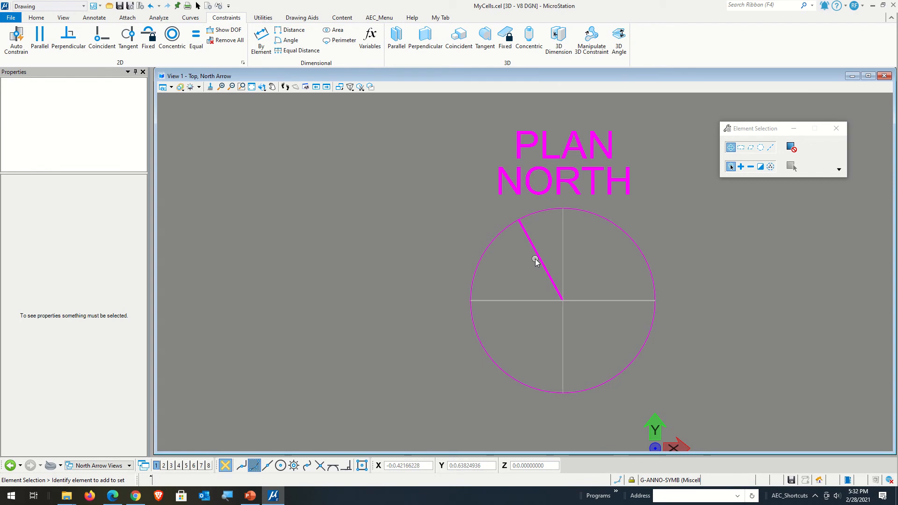
click(539, 261)
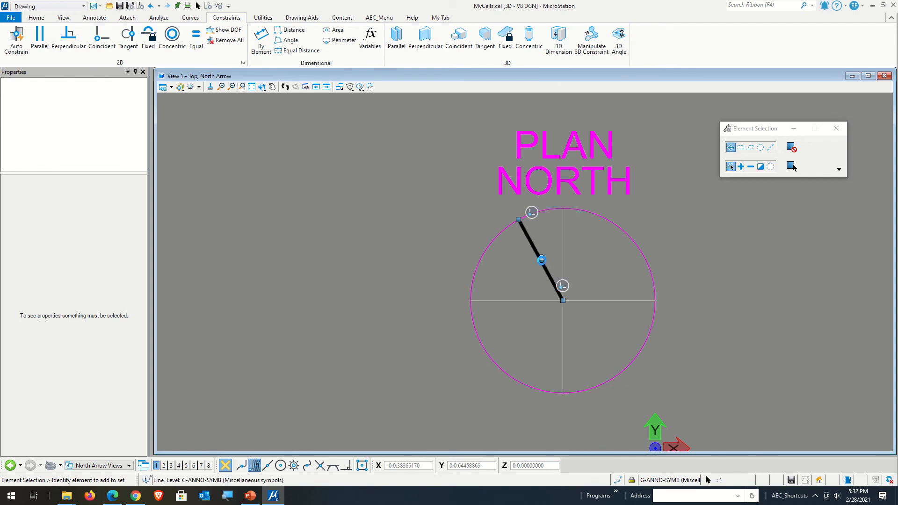
click(544, 232)
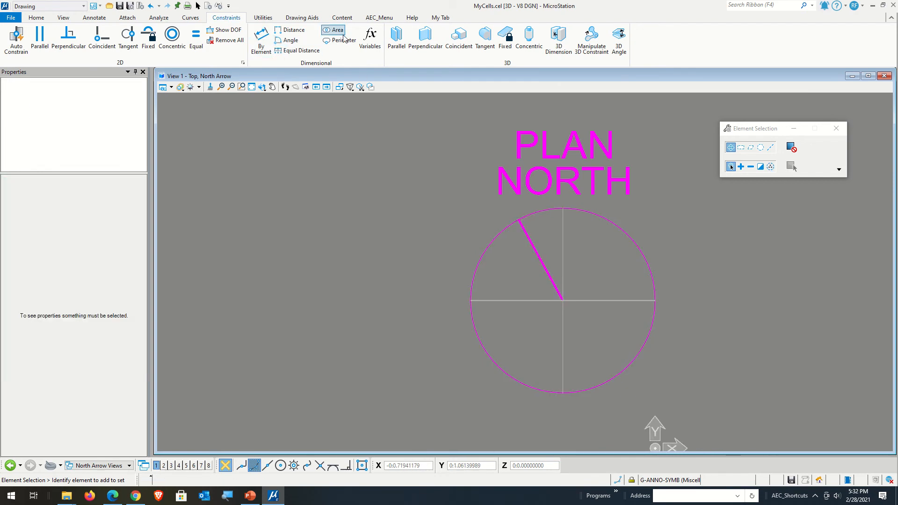
Check the remaining degrees of freedom of the thick north line
click(223, 30)
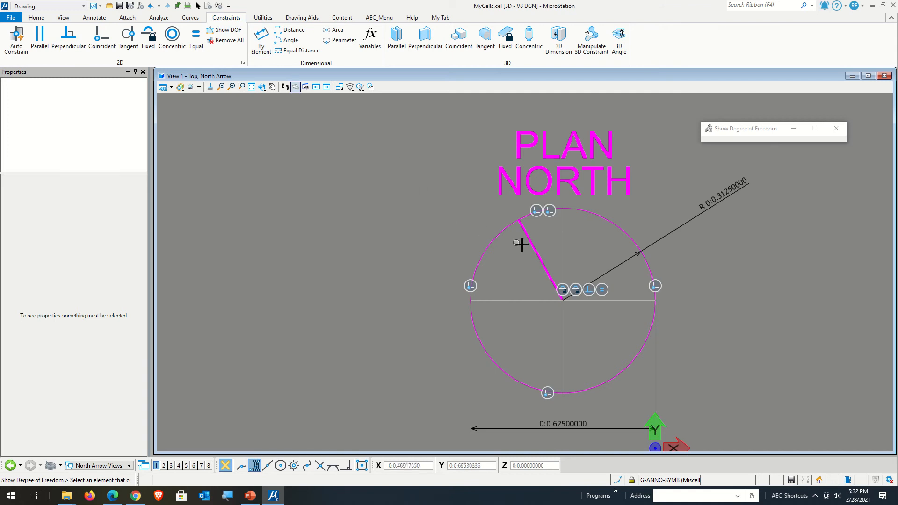
click(535, 250)
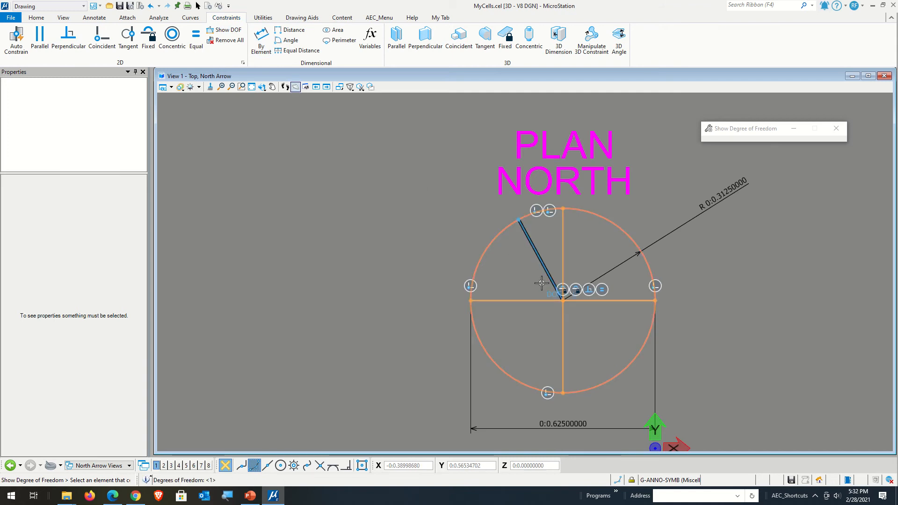
scroll(568, 295, up, 3)
scroll(561, 300, down, 5)
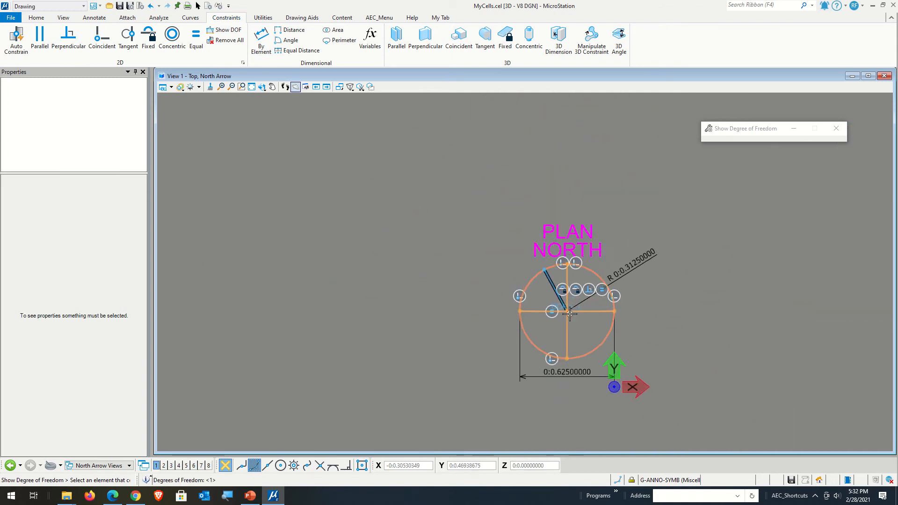
scroll(581, 323, up, 4)
click(590, 331)
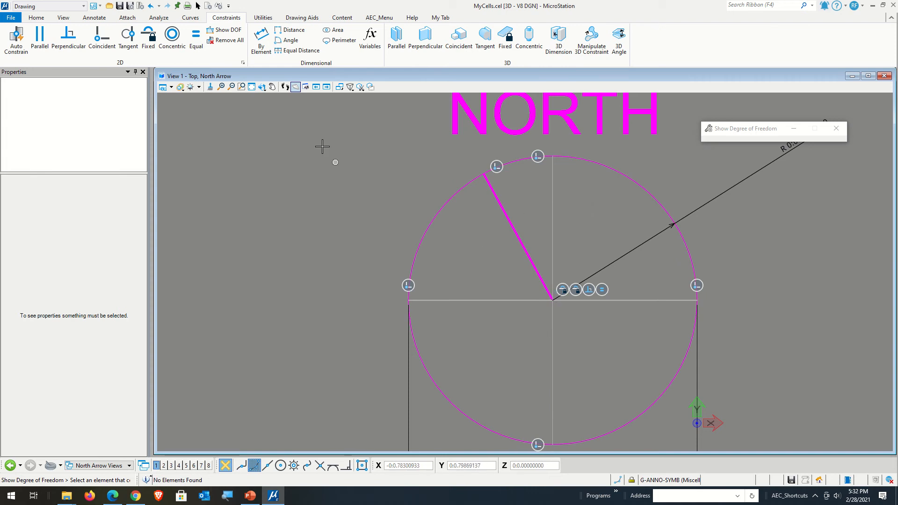
Add an angle constraint between the thin vertical line and the thick north line, placing its dimension inside the circle's upper part
click(288, 41)
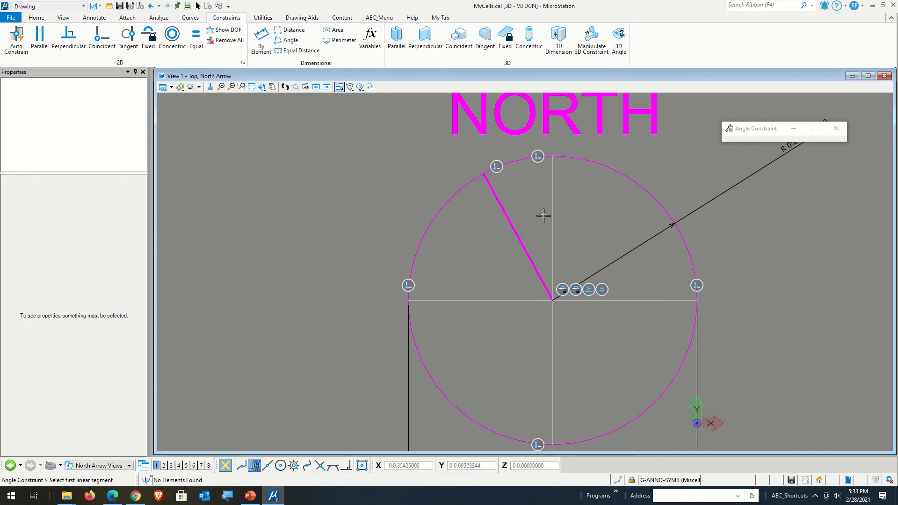
scroll(538, 211, down, 3)
scroll(542, 214, up, 2)
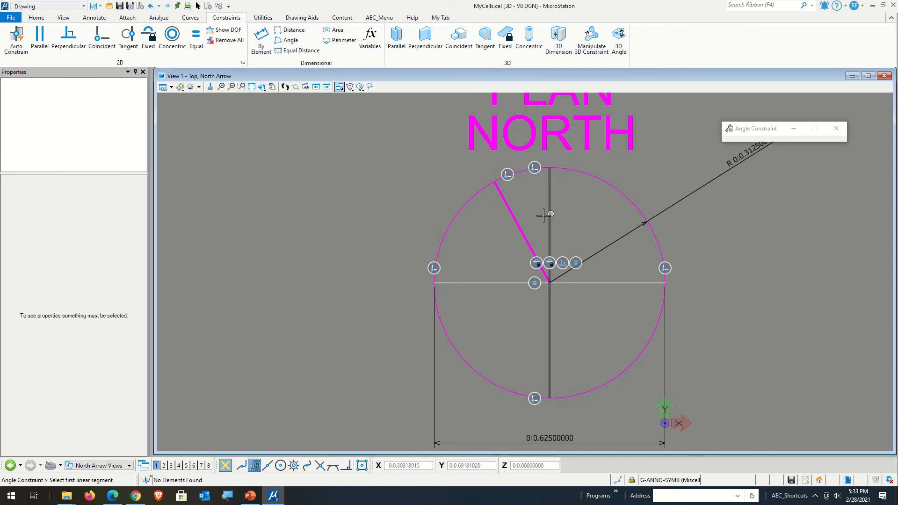
click(549, 216)
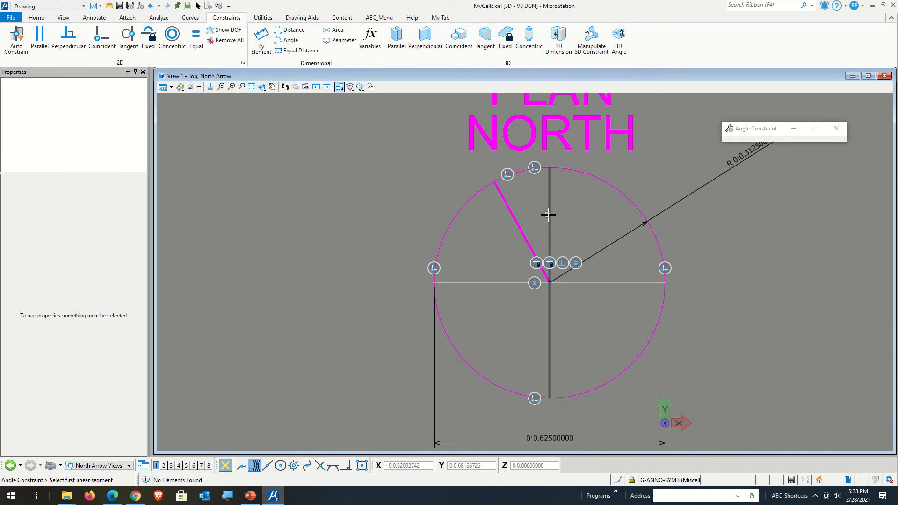
click(515, 225)
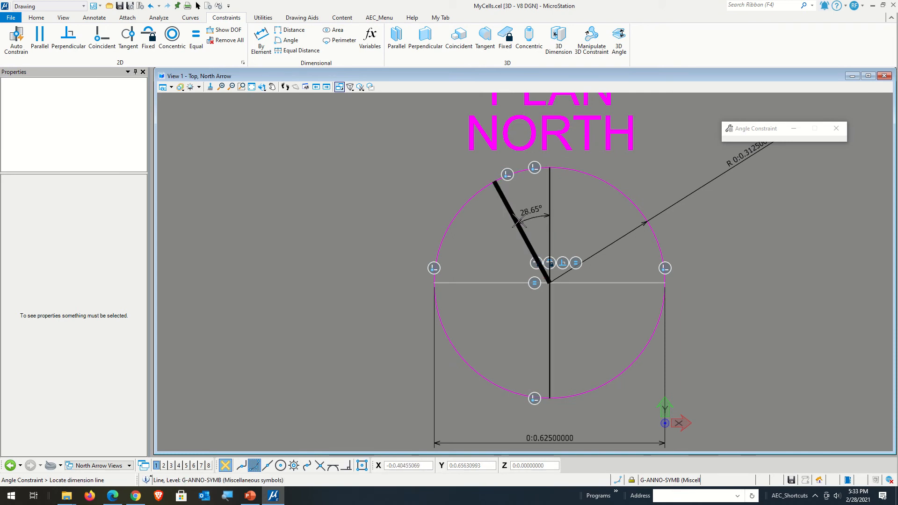
click(522, 192)
key(Return)
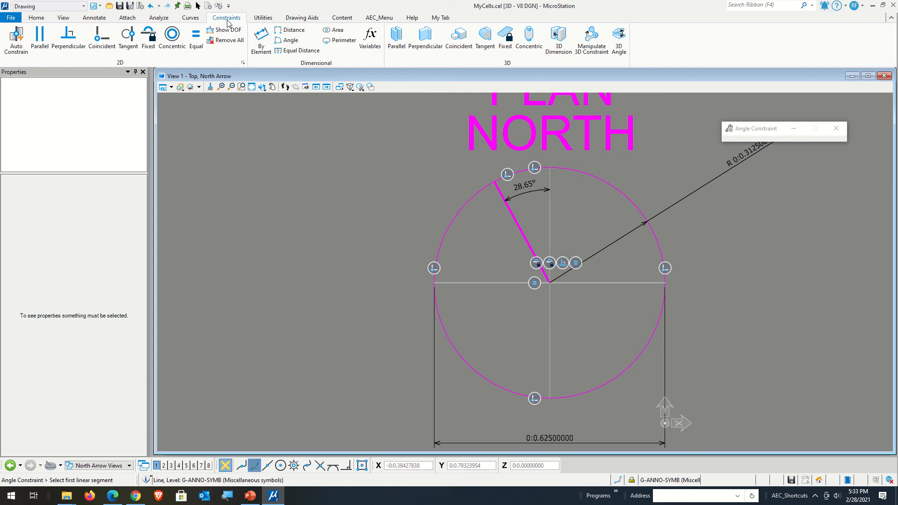
Select the thick north line so its constraints and angle dimension can be edited
click(198, 6)
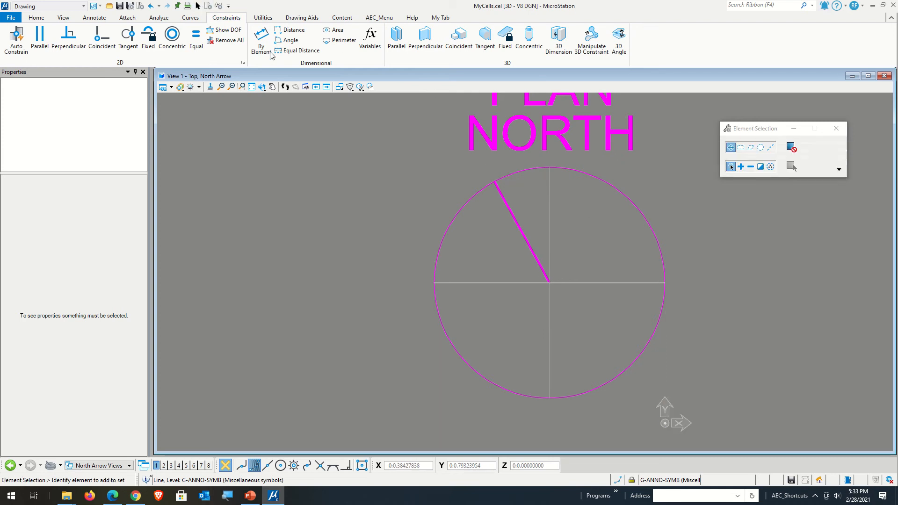
click(506, 203)
drag(524, 185, 529, 204)
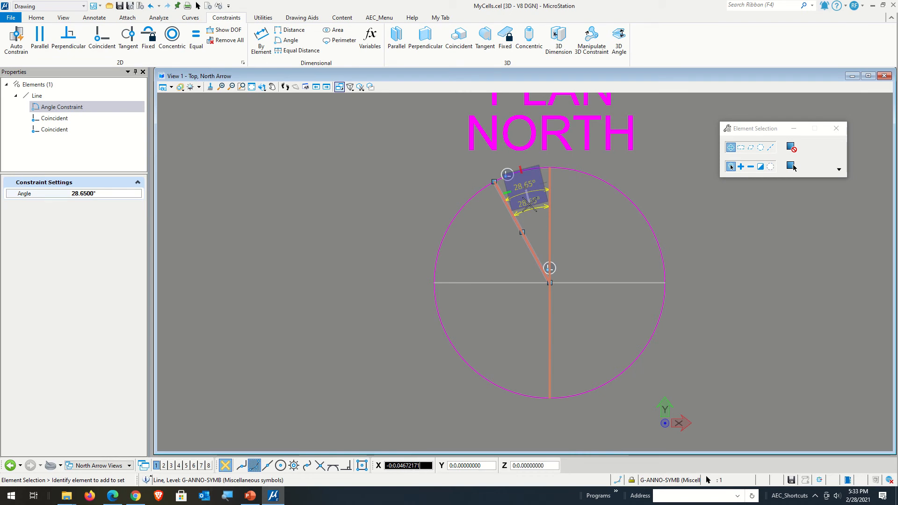
text(45)
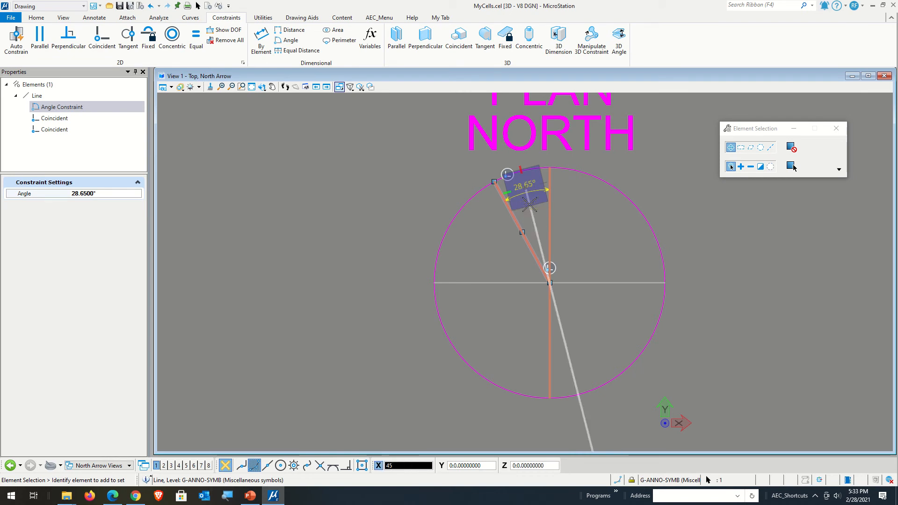
key(Escape)
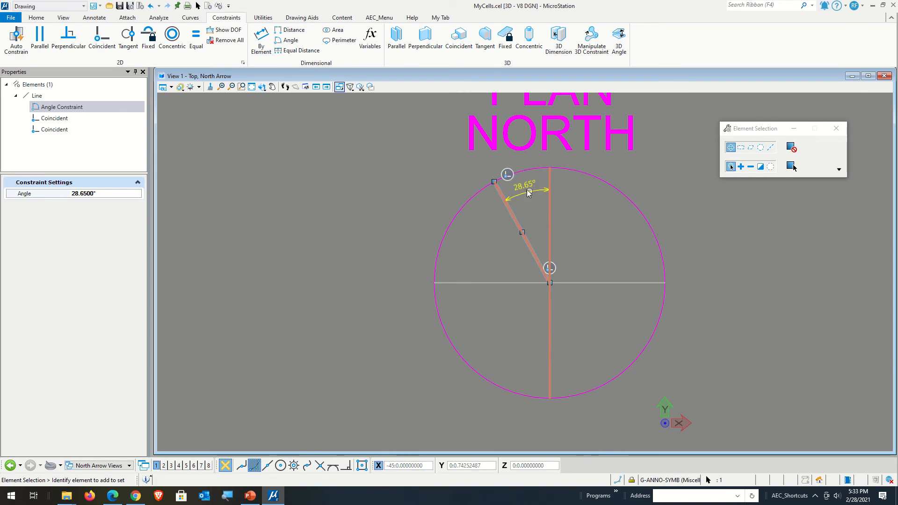
Reposition the angle dimension slightly, set the thick north line's angle to 45°, and deselect the line
drag(525, 188, 522, 183)
right_click(525, 183)
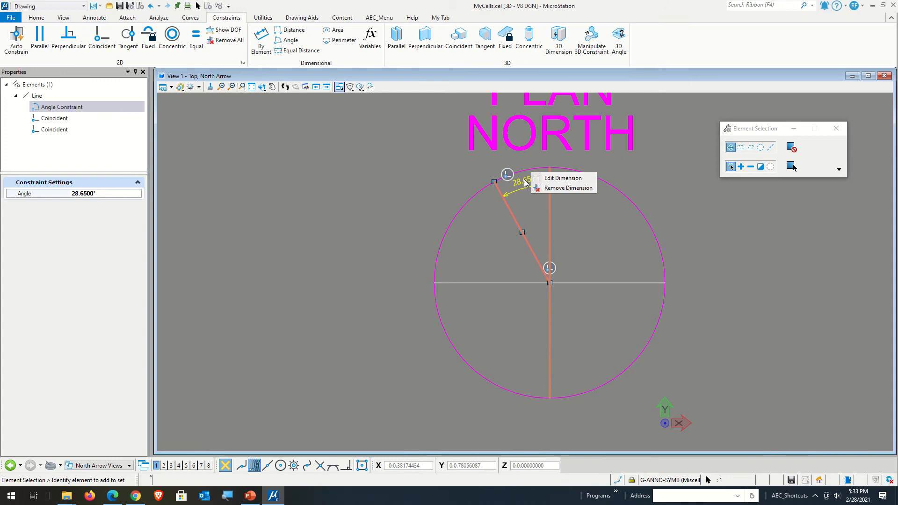
click(549, 178)
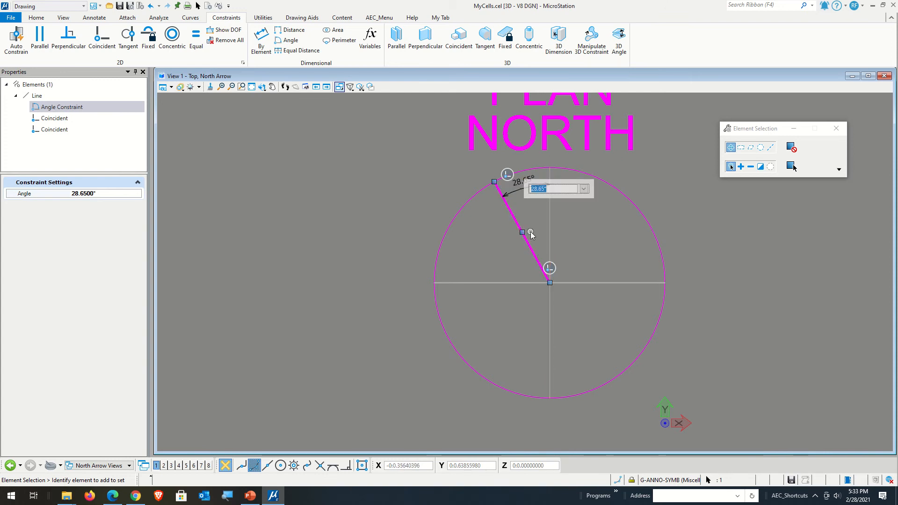
text(45)
key(Return)
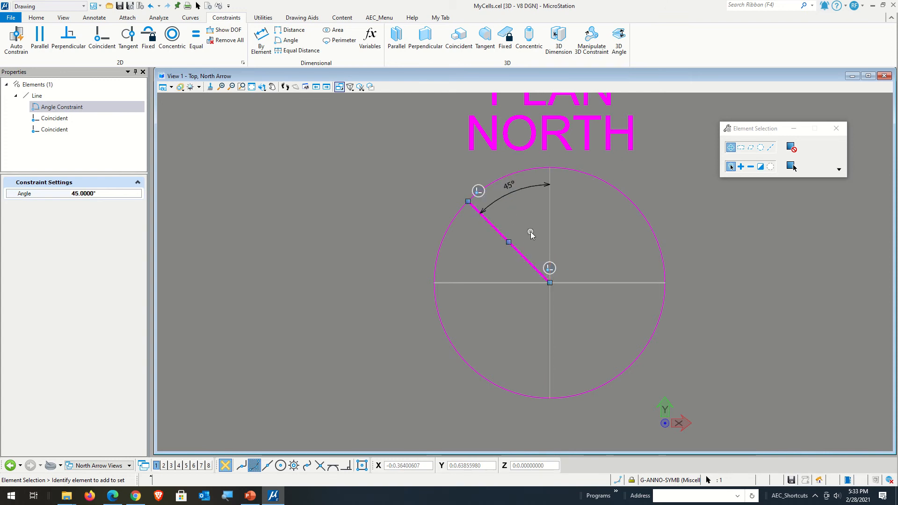
click(597, 234)
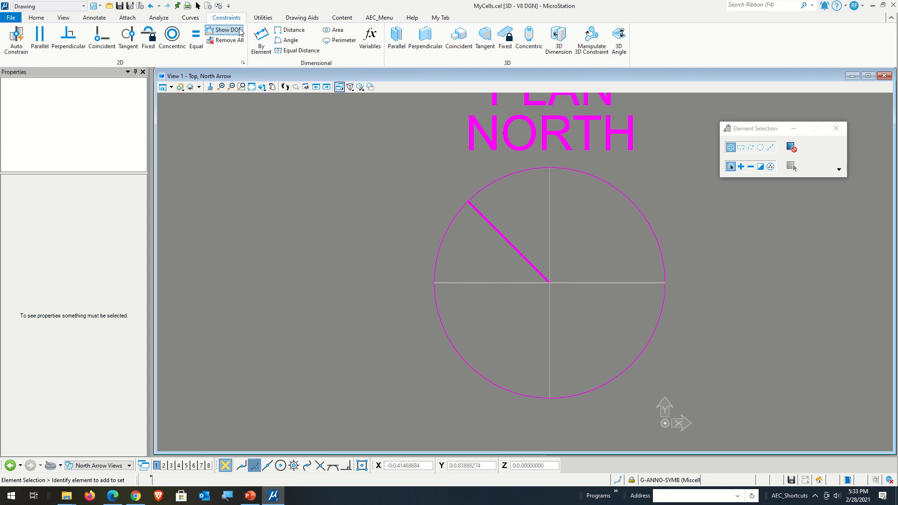
Recheck the thick north line's remaining degrees of freedom with the angle constraint in place
click(224, 29)
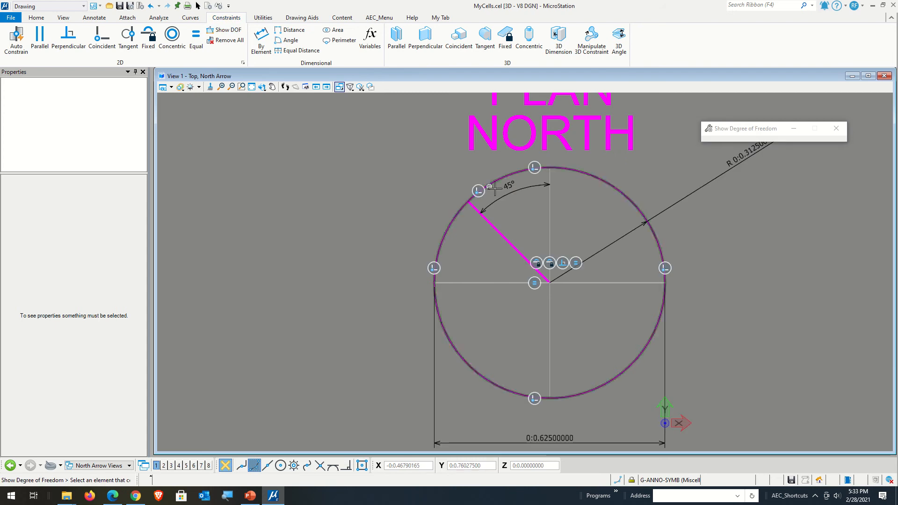
click(495, 224)
click(489, 260)
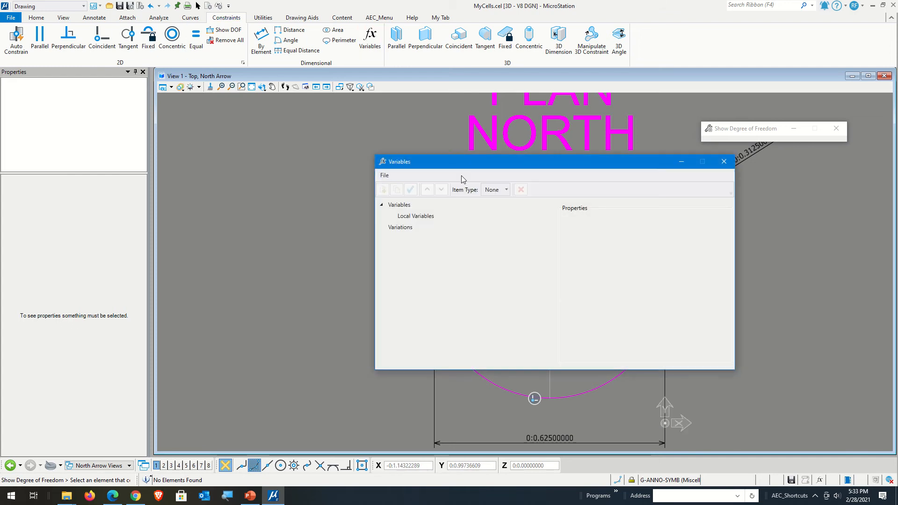
Create a local variable named PlanNorthRotation in the Variables dialog, keeping the dialog partly clear of the symbol
drag(465, 167, 276, 209)
click(227, 258)
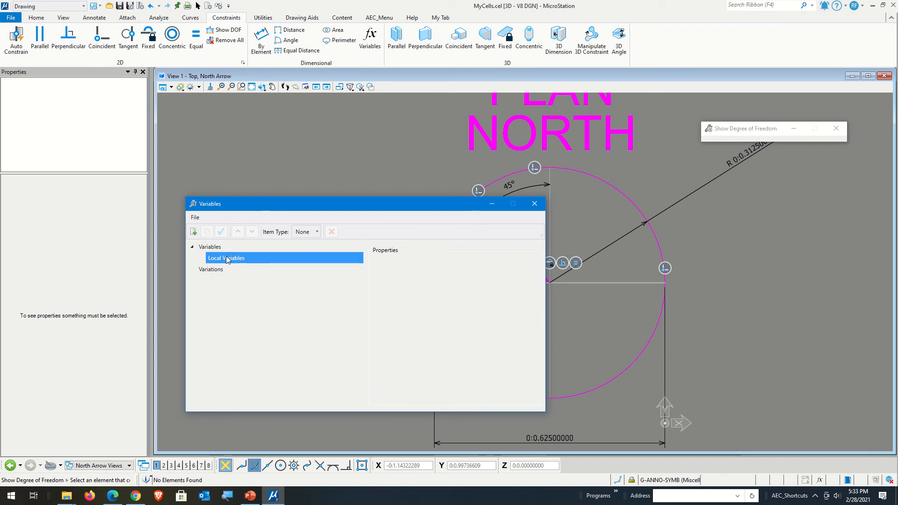
click(193, 232)
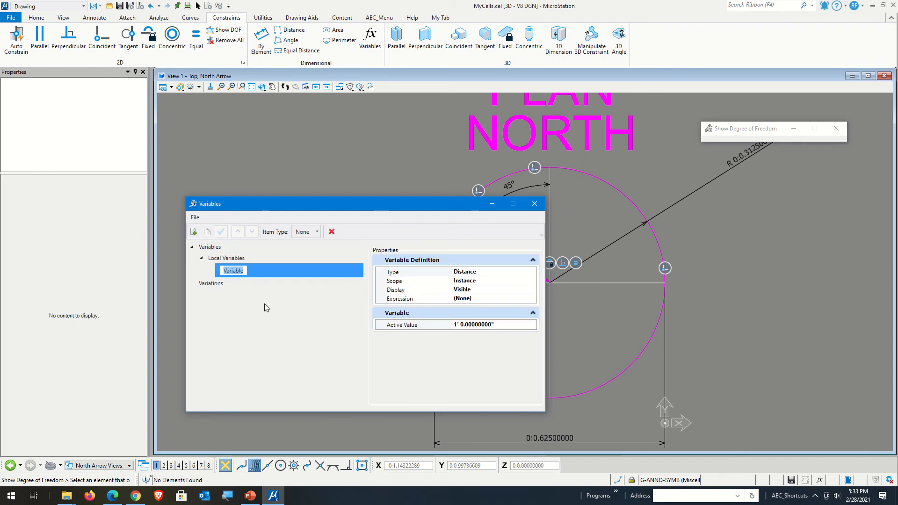
text(PlanNort)
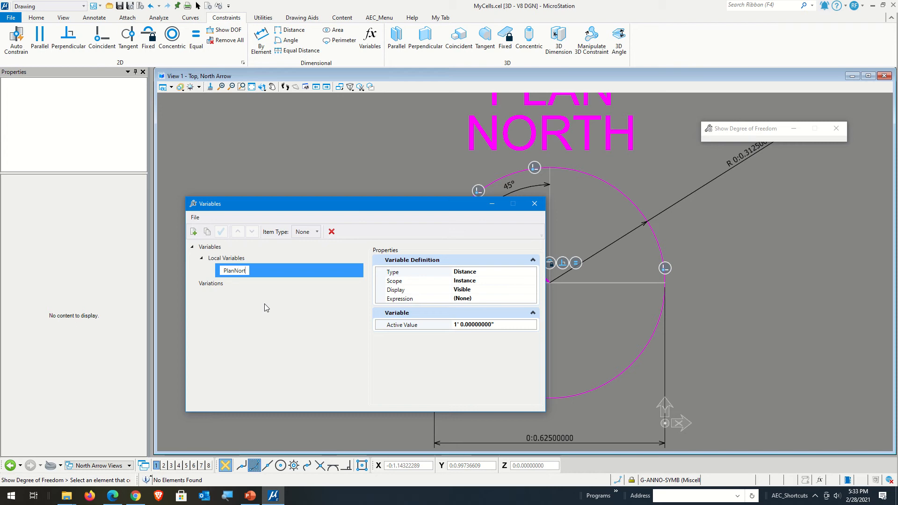
text(hRotation)
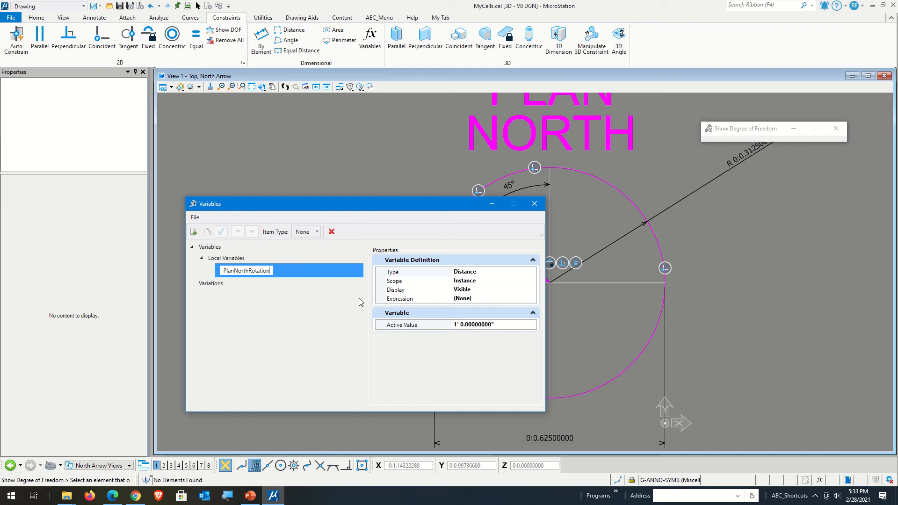
key(Return)
click(262, 269)
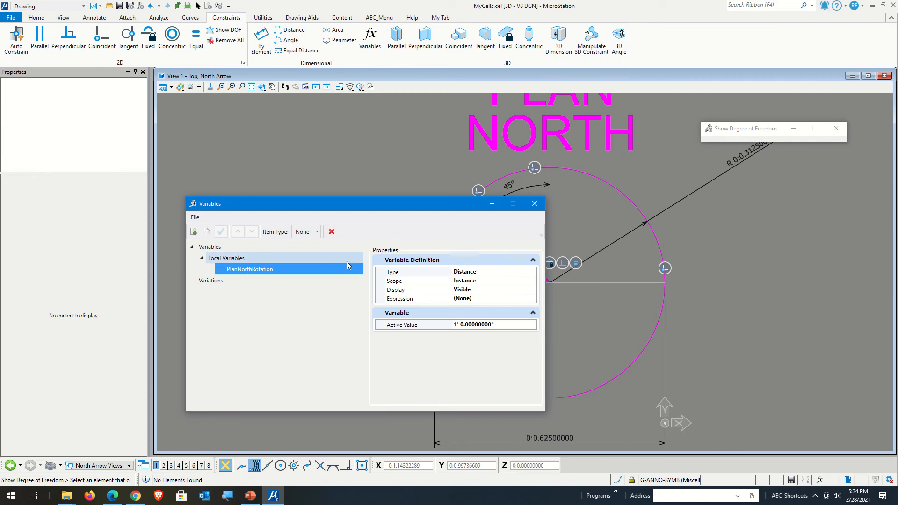
Make the PlanNorthRotation variable an Angle type and set its display to Hidden
click(490, 272)
click(532, 272)
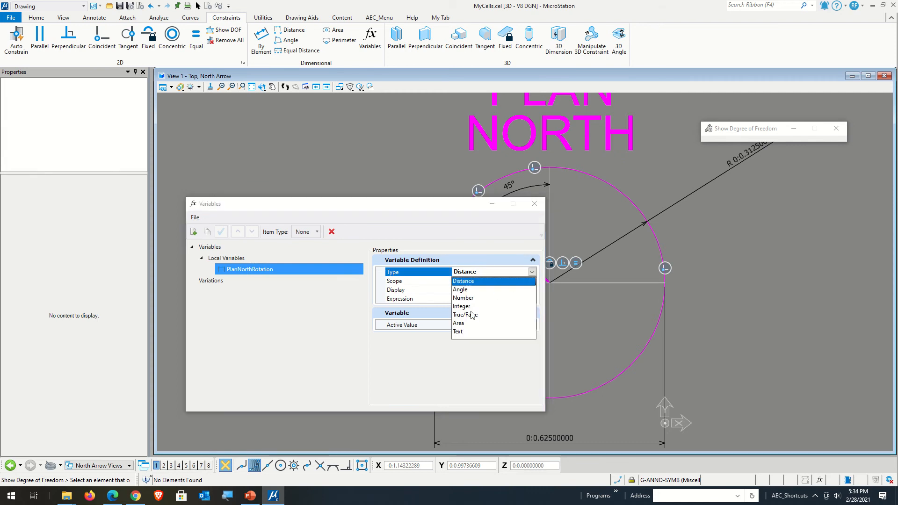
click(468, 290)
click(489, 289)
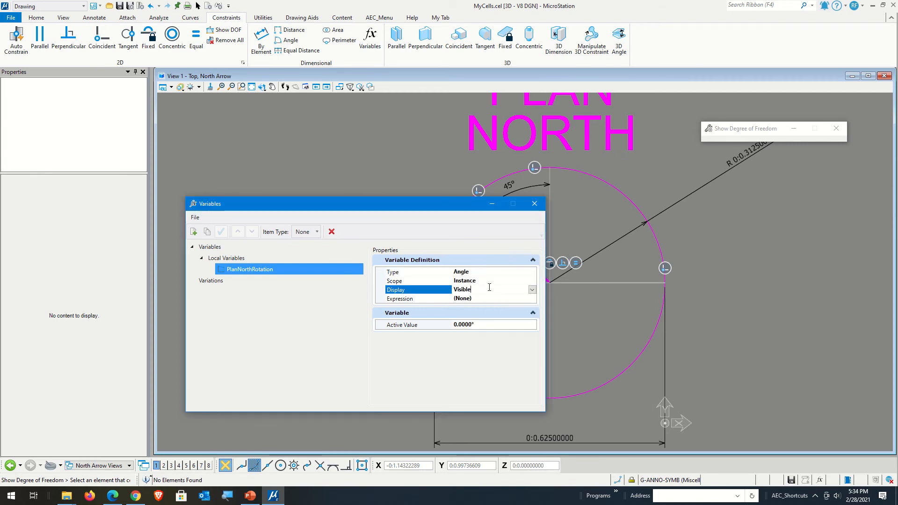
click(532, 290)
click(488, 313)
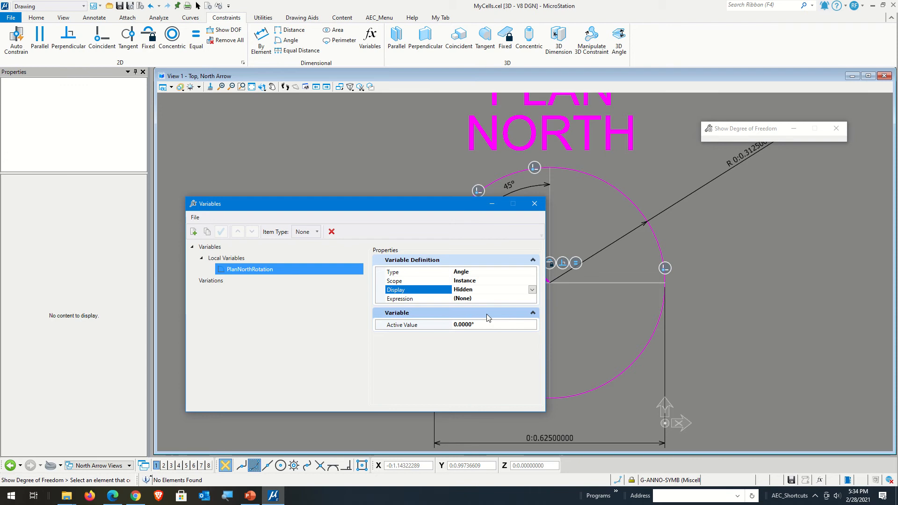
click(486, 324)
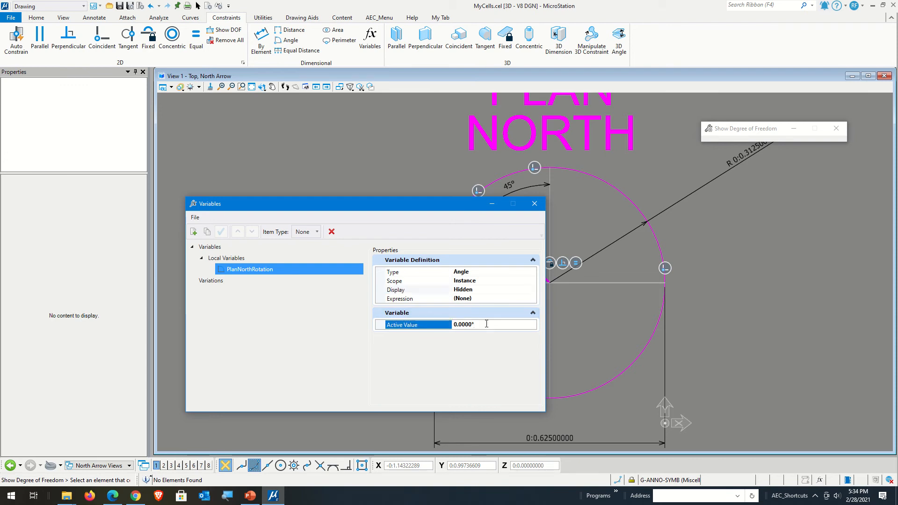
click(317, 330)
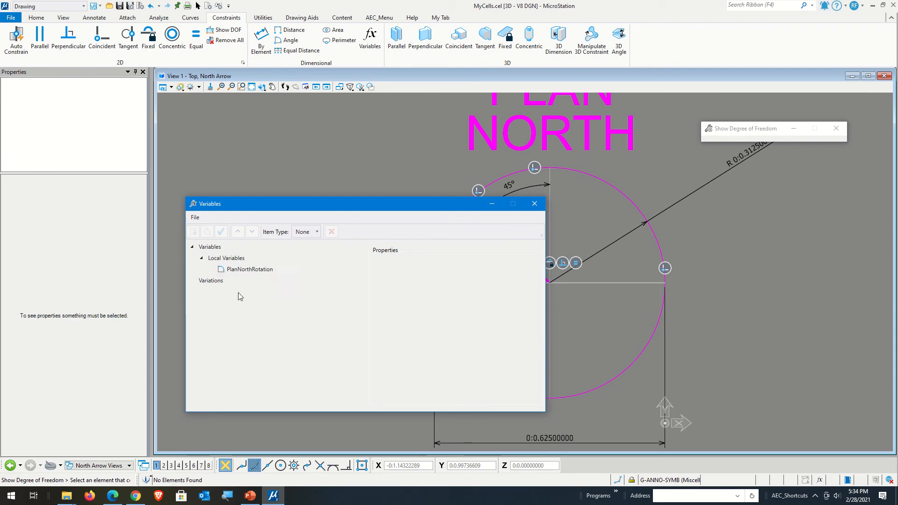
Add a variation named Landscape
click(249, 282)
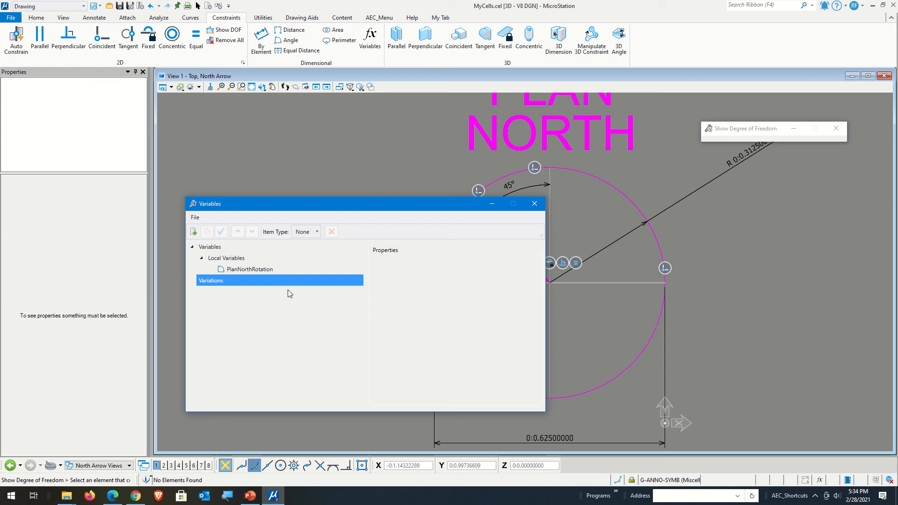
click(193, 231)
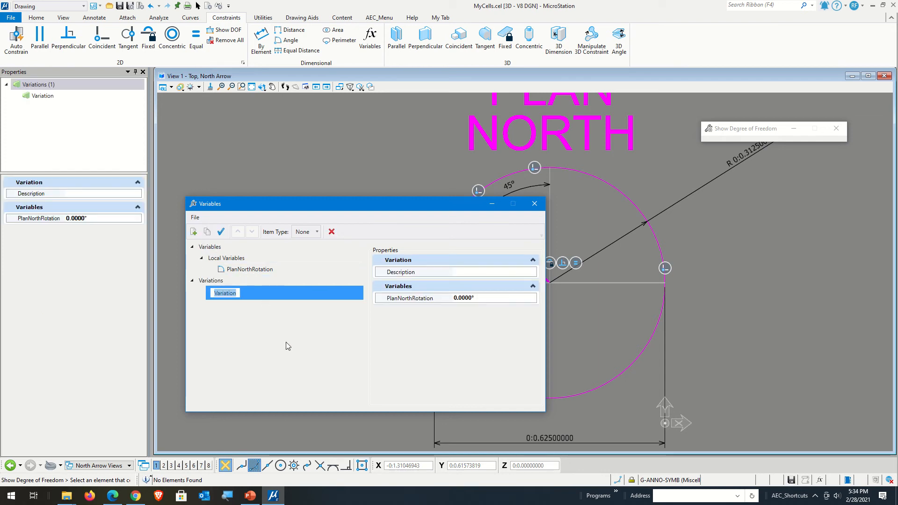
text(P)
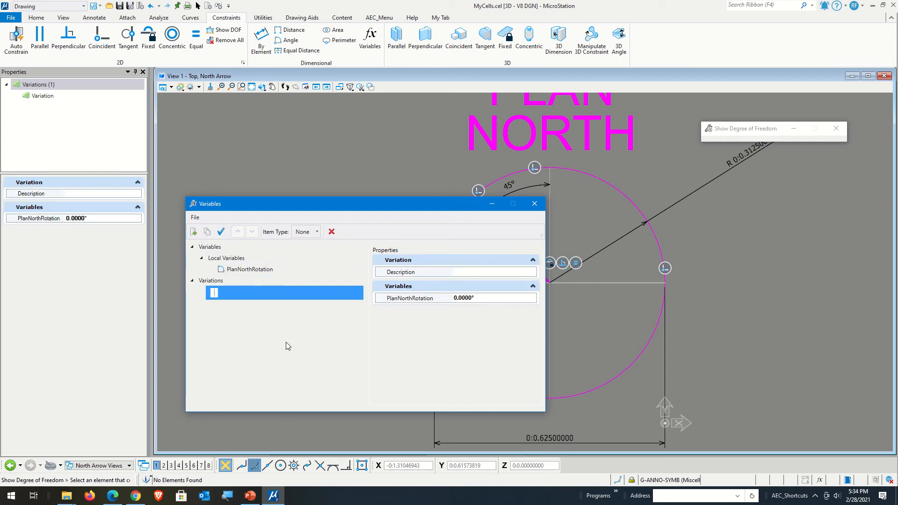
text(or)
key(BackSpace)
key(BackSpace)
key(BackSpace)
text(Land)
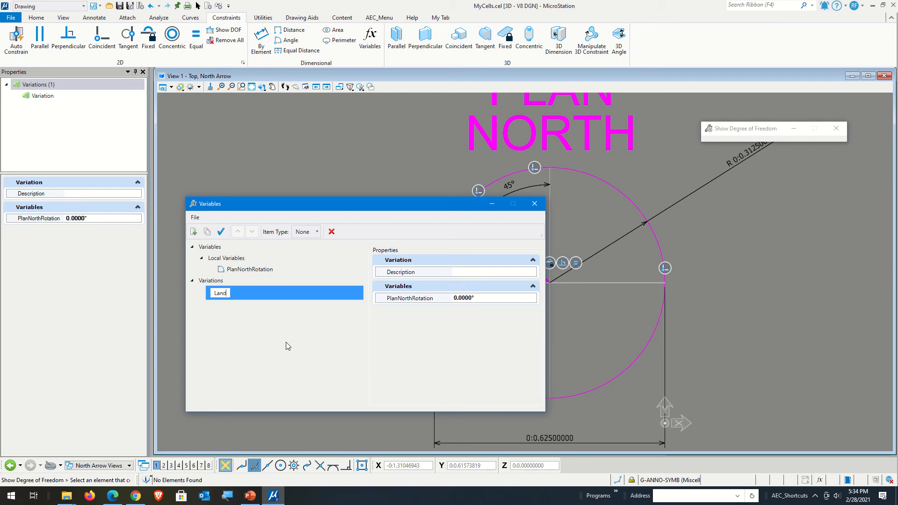
text(sacape)
key(Return)
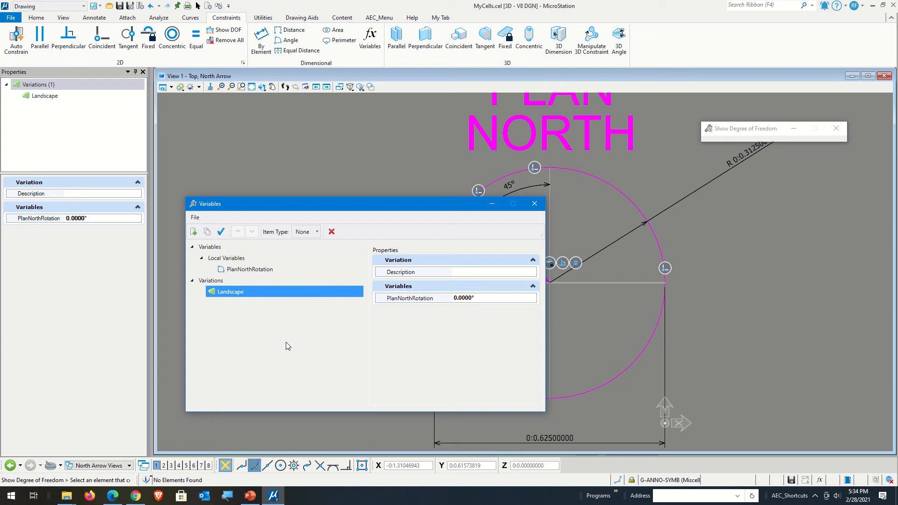
Add a second variation named Portrate
click(193, 232)
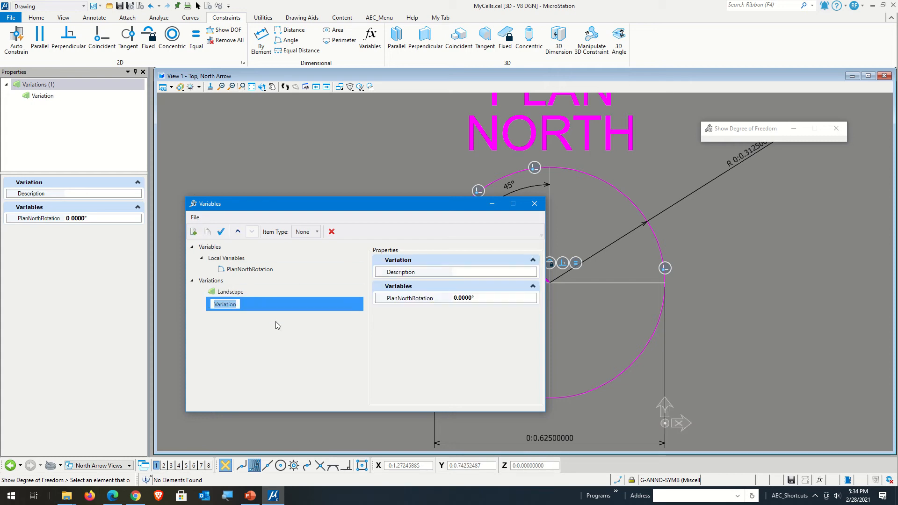
text(Portratin)
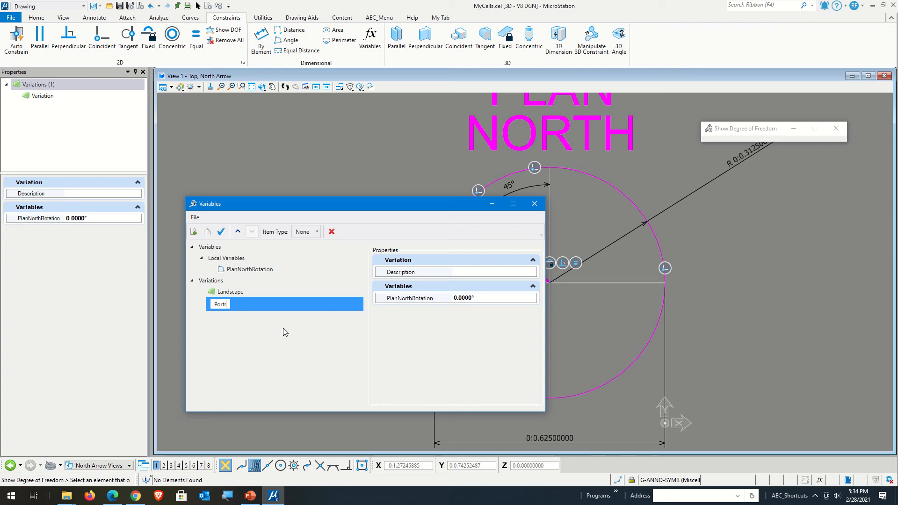
key(BackSpace)
key(BackSpace)
text(e)
key(Return)
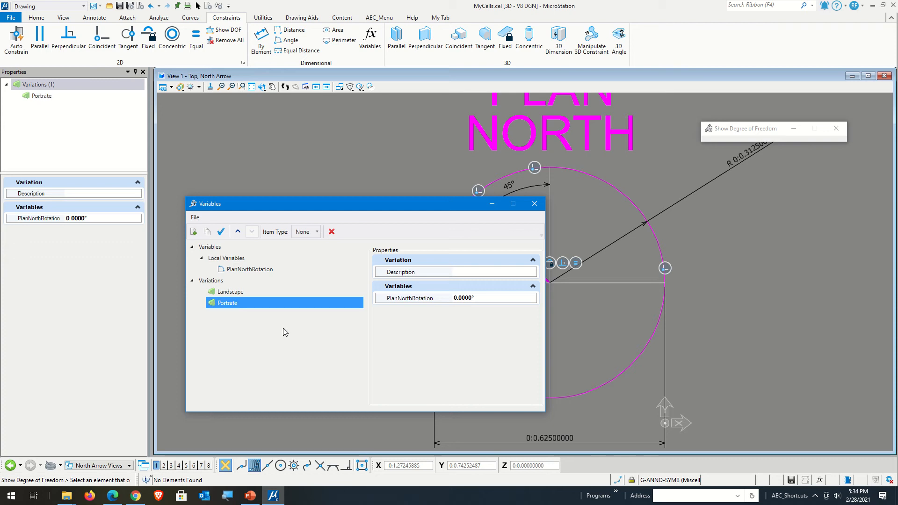
Set PlanNorthRotation to 90° for the Portrate variation
click(497, 297)
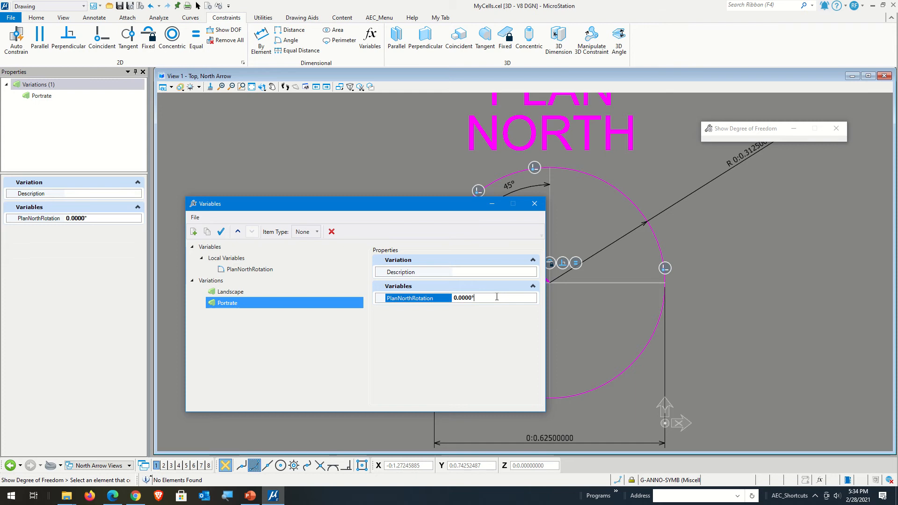
text(90)
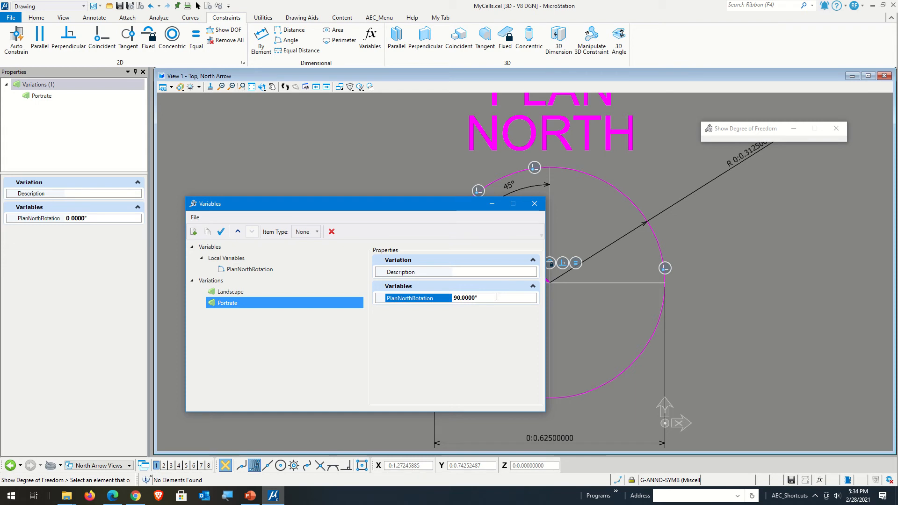
click(283, 291)
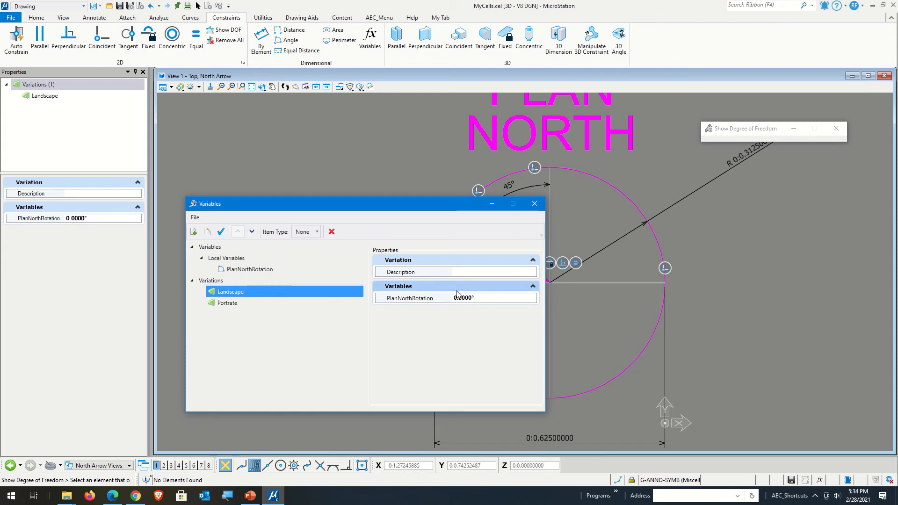
Move the Variables dialog clear of the thick north line and look over the Landscape variation
mouse_move(334, 209)
mouse_down()
mouse_move(639, 259)
mouse_move(725, 214)
mouse_move(736, 162)
mouse_up()
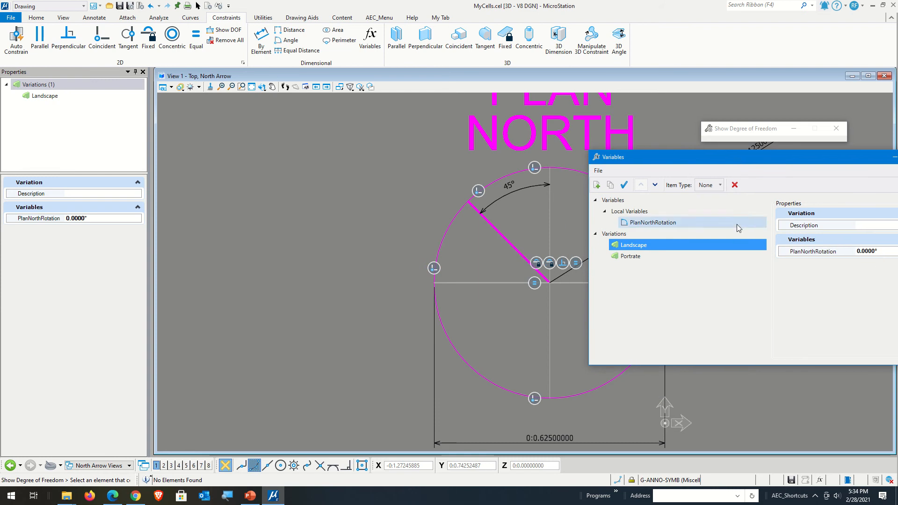
click(664, 244)
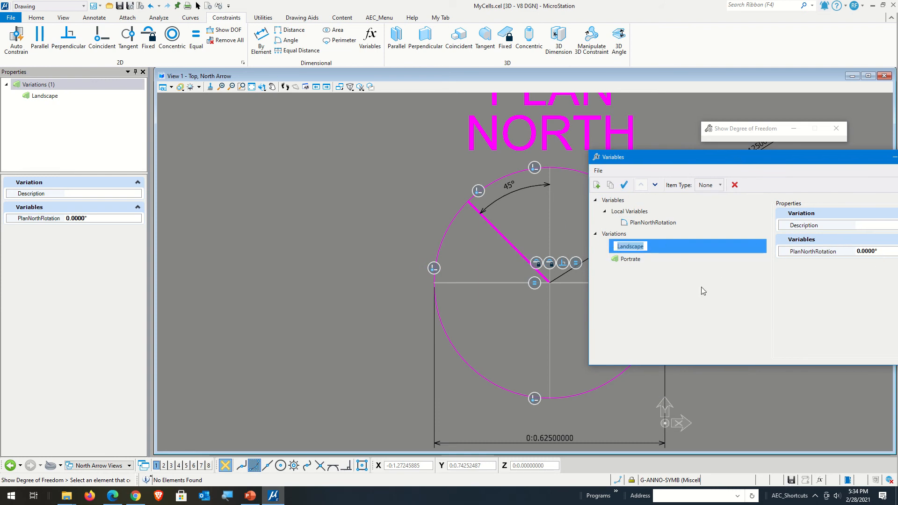
click(633, 322)
click(633, 245)
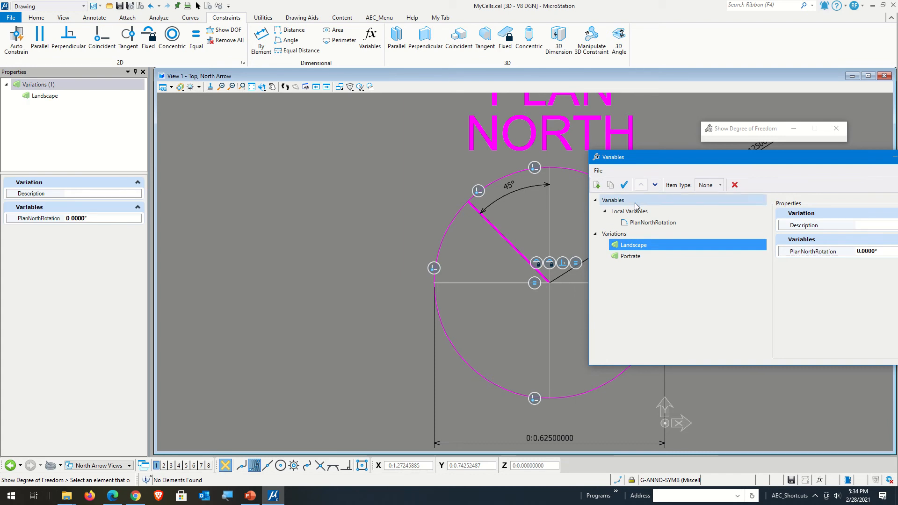
click(678, 274)
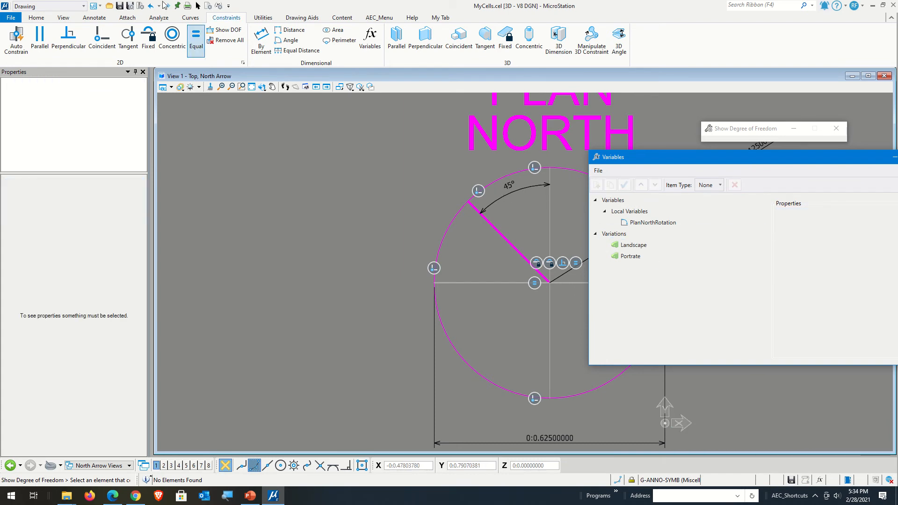
Assign the PlanNorthRotation variable to the angle constraint on the thick north line
click(197, 6)
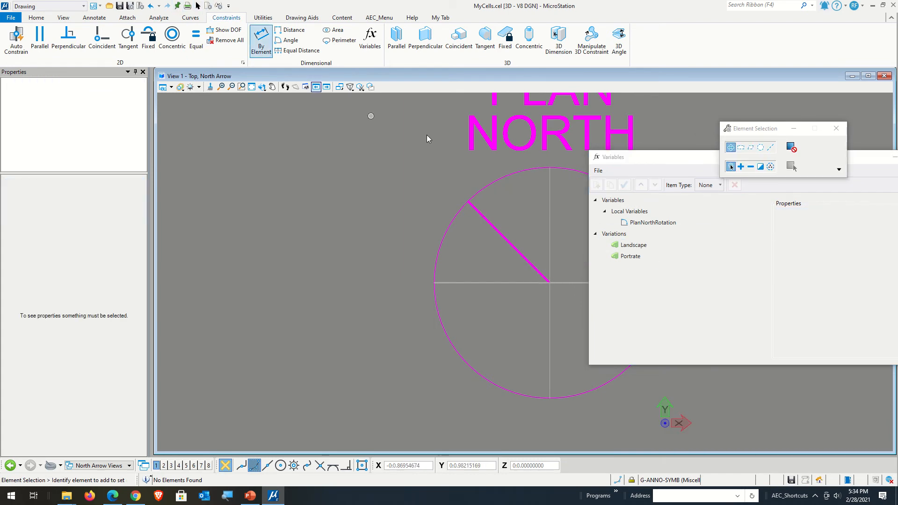
click(499, 234)
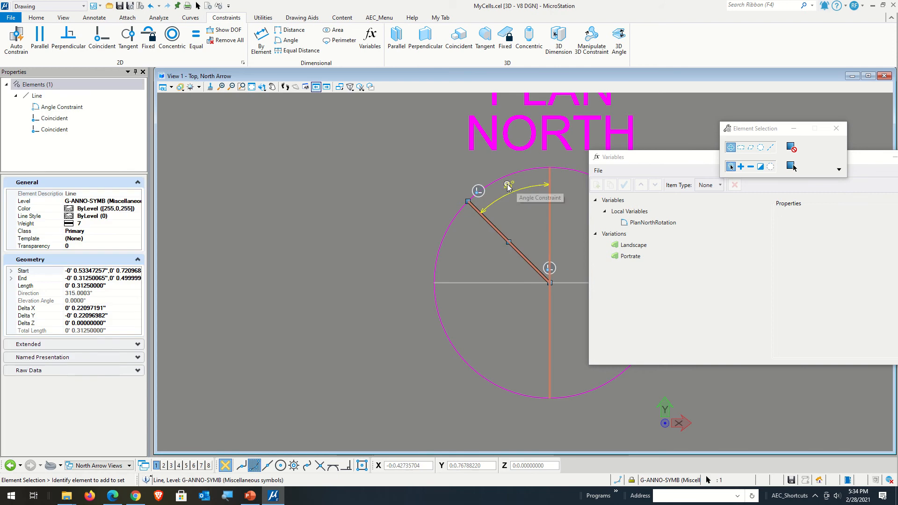
double_click(508, 188)
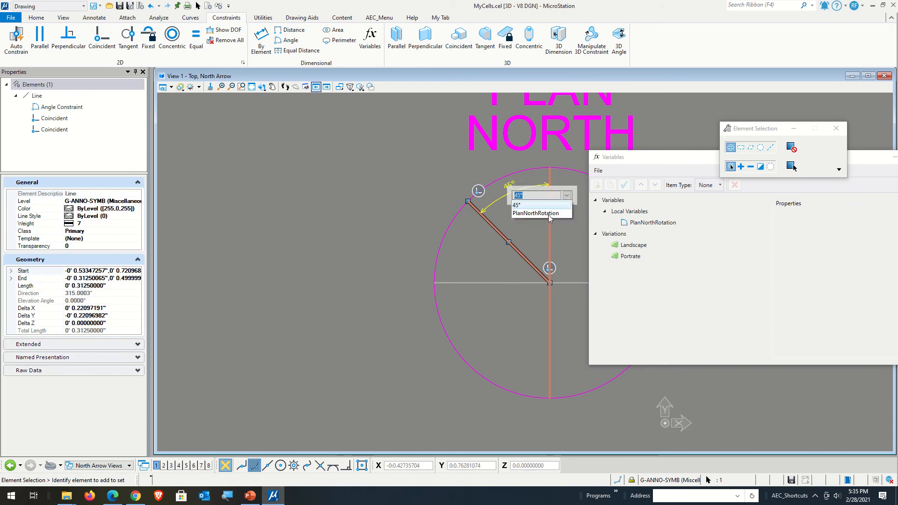
click(385, 223)
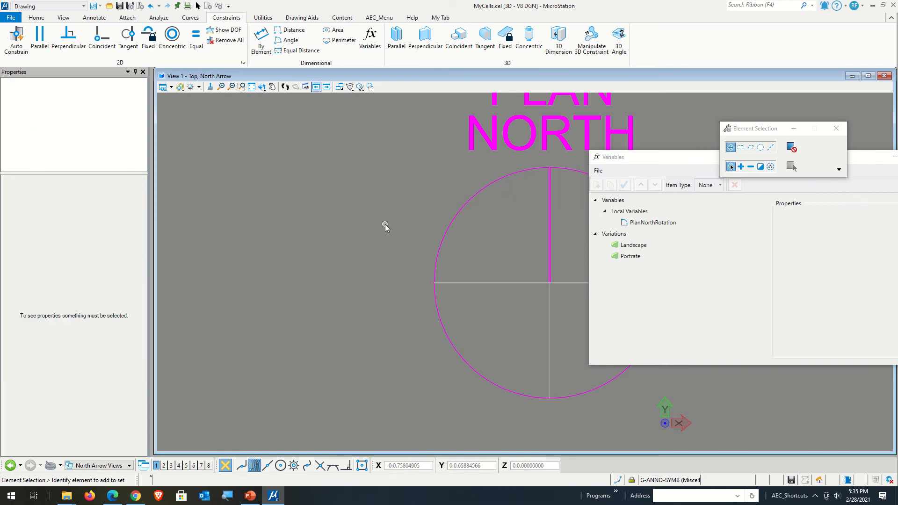
Test the north line's rotation by activating the Portrate variation and returning to the Landscape variation
click(631, 256)
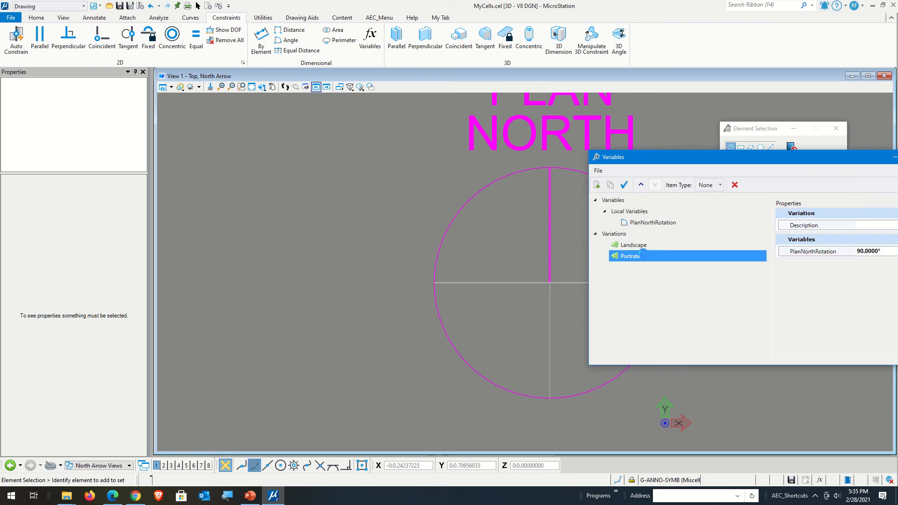
click(623, 190)
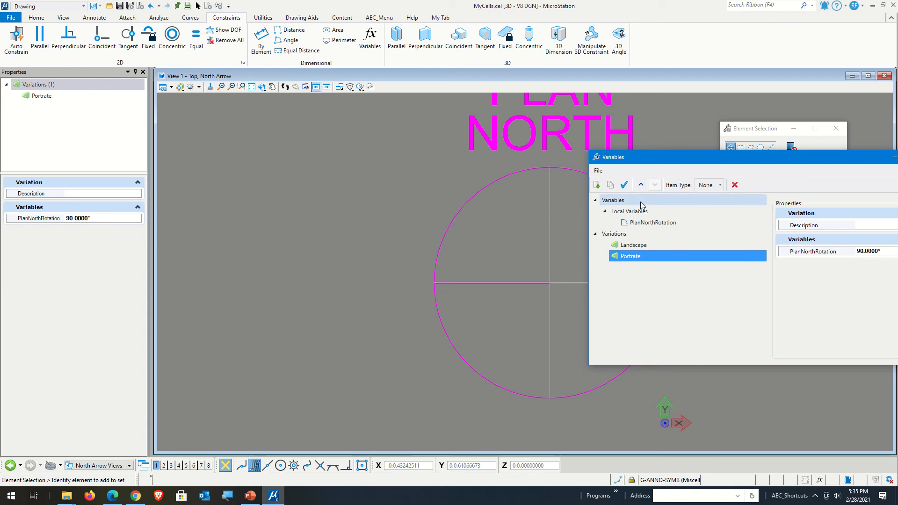
ctrl+click(644, 248)
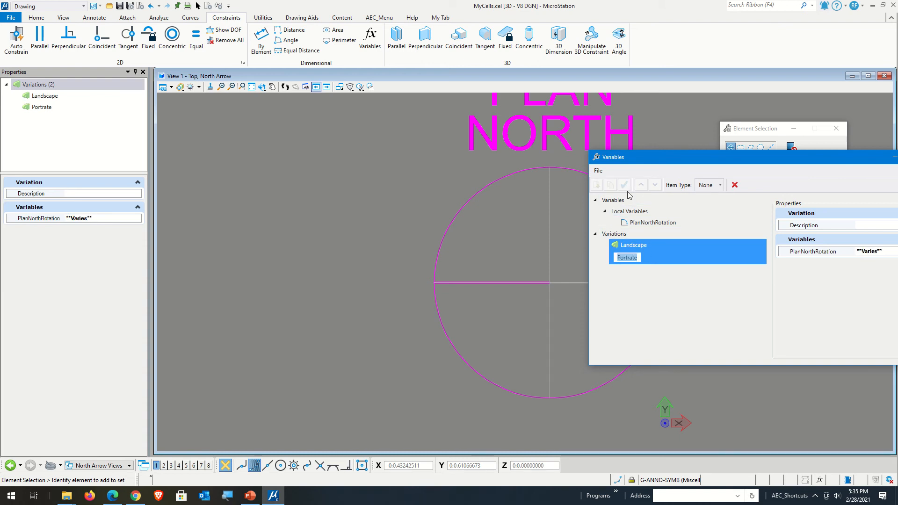
click(643, 245)
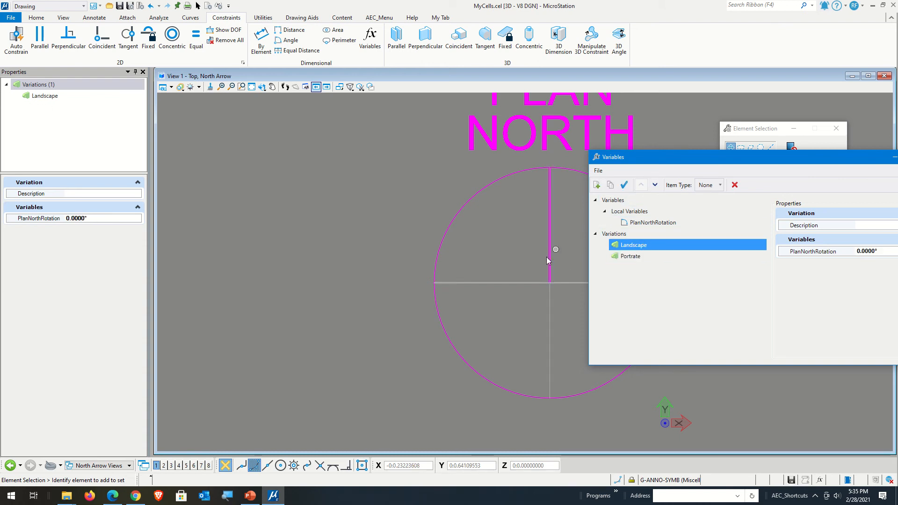
scroll(395, 330, down, 3)
scroll(523, 264, up, 4)
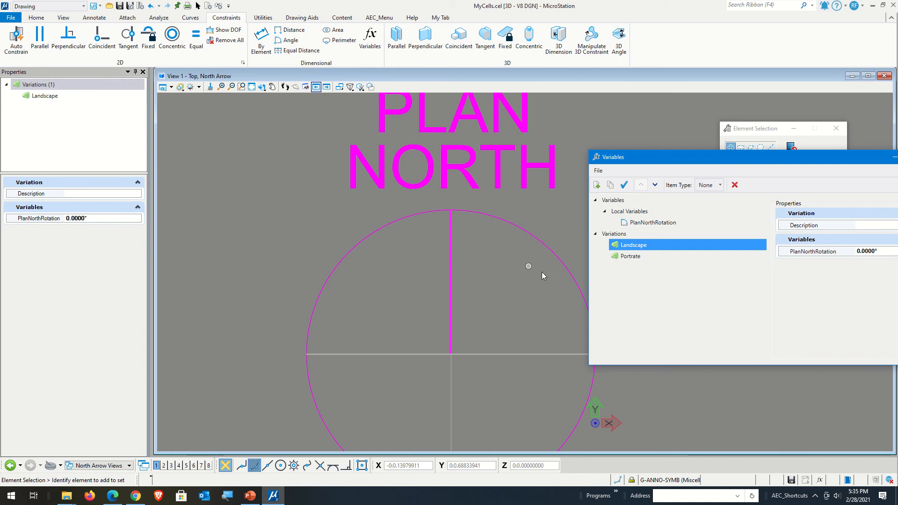
scroll(542, 271, down, 1)
scroll(513, 262, down, 1)
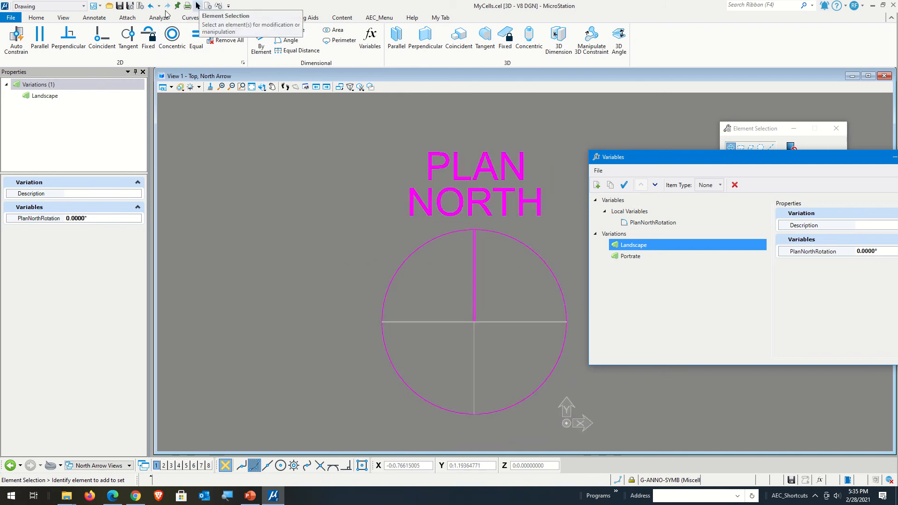
Draw a SmartLine from the bottom centre of the word NORTH out to the upper left as a text position marker
click(36, 17)
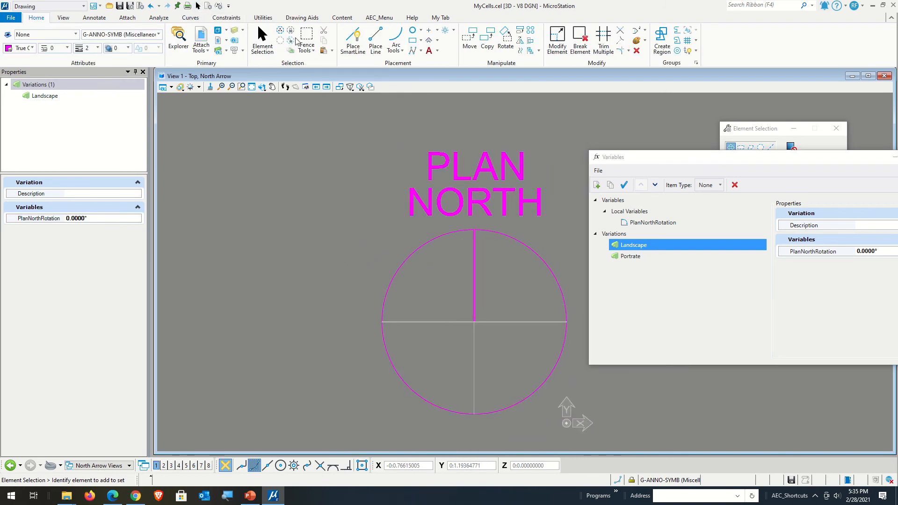
click(353, 39)
click(475, 210)
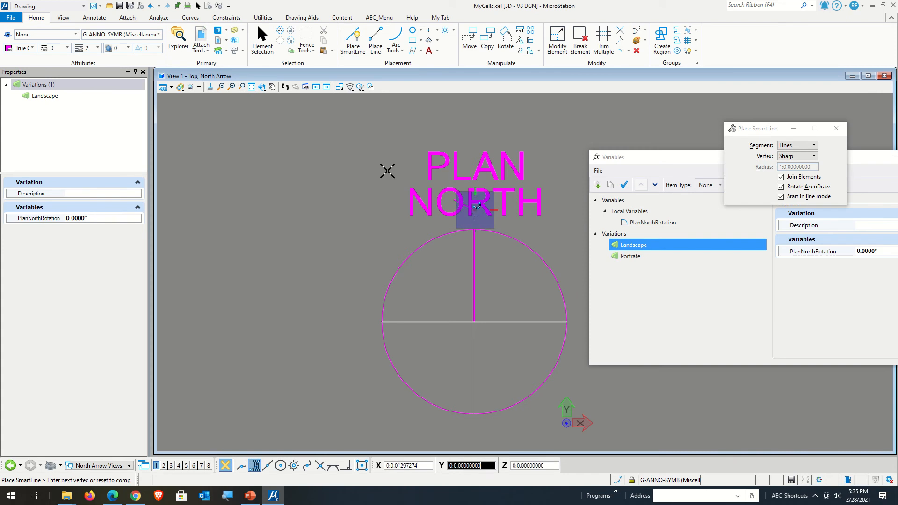
right_click(343, 146)
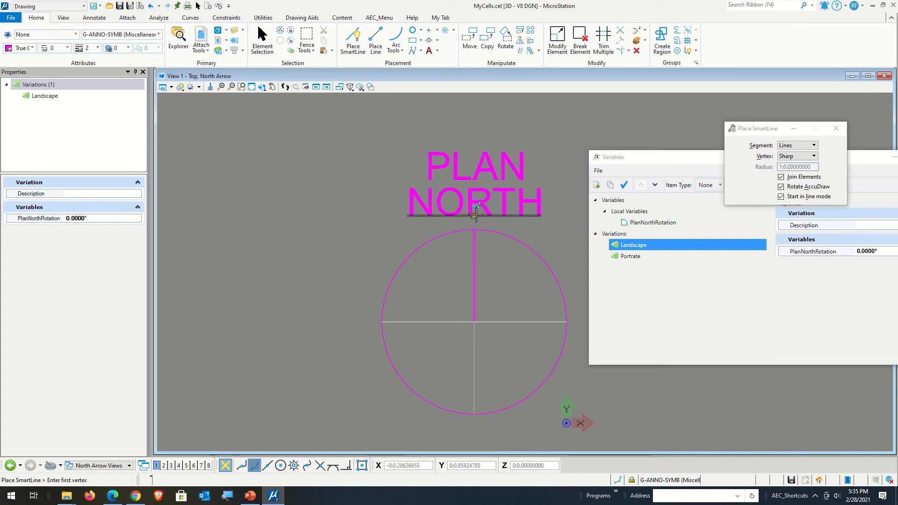
click(473, 214)
click(327, 151)
right_click(379, 182)
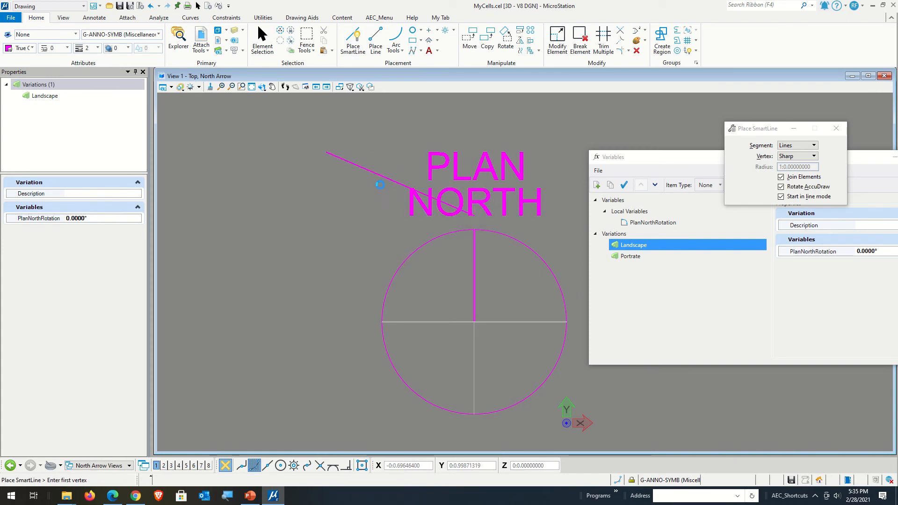
Draw a second marker SmartLine from the bottom centre of the word PLAN out to the upper left
click(473, 179)
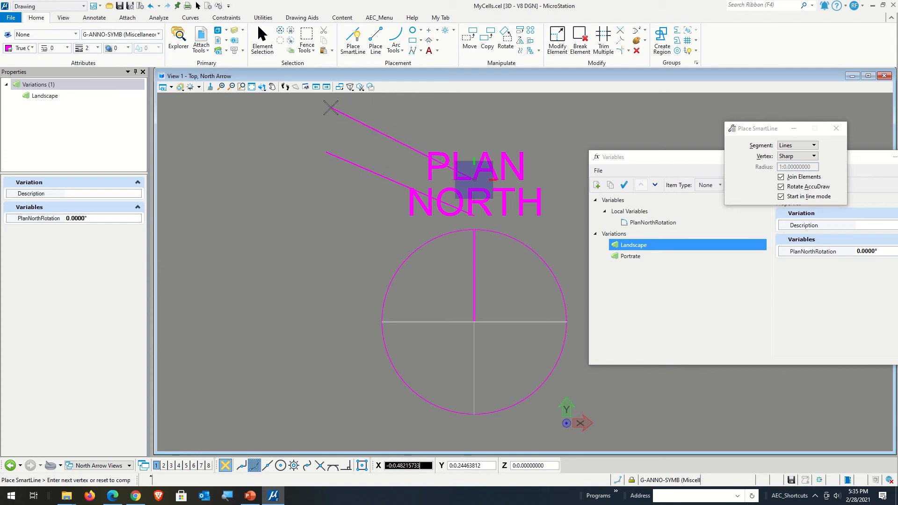
click(330, 108)
right_click(343, 125)
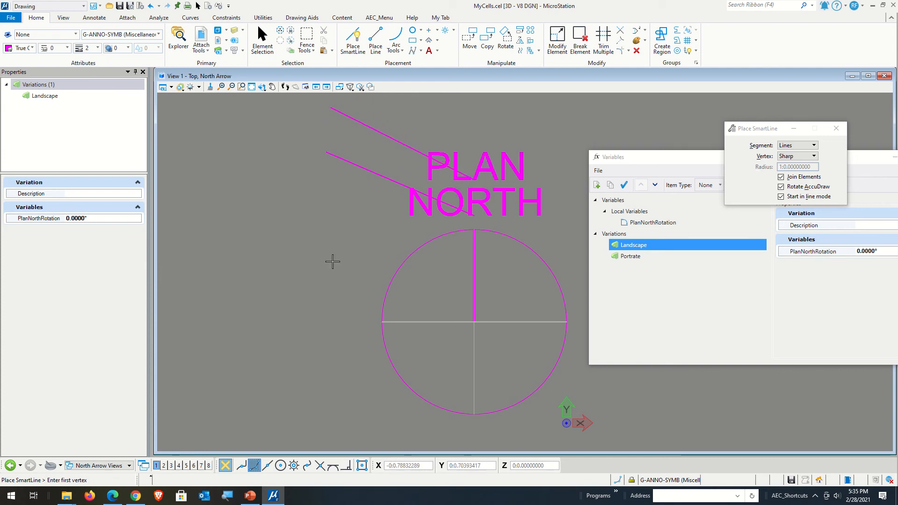
key(Escape)
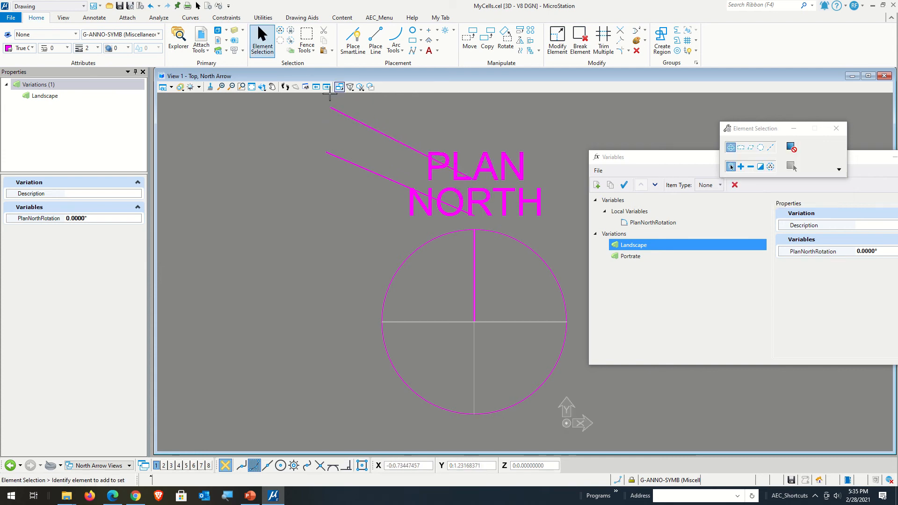
Move the PLAN NORTH text to the left, clear of the two marker lines
click(487, 174)
drag(487, 174, 241, 136)
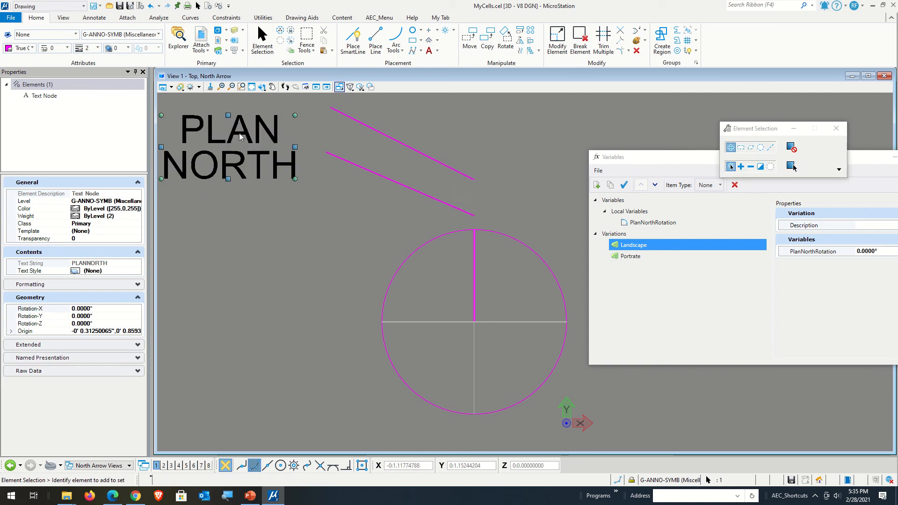
click(290, 223)
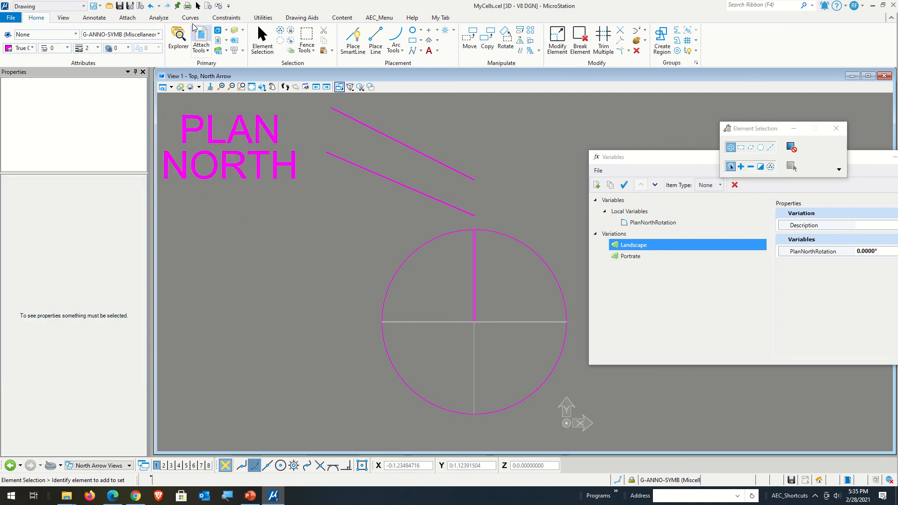
Match the active text attributes to those of the PLAN NORTH text
click(97, 19)
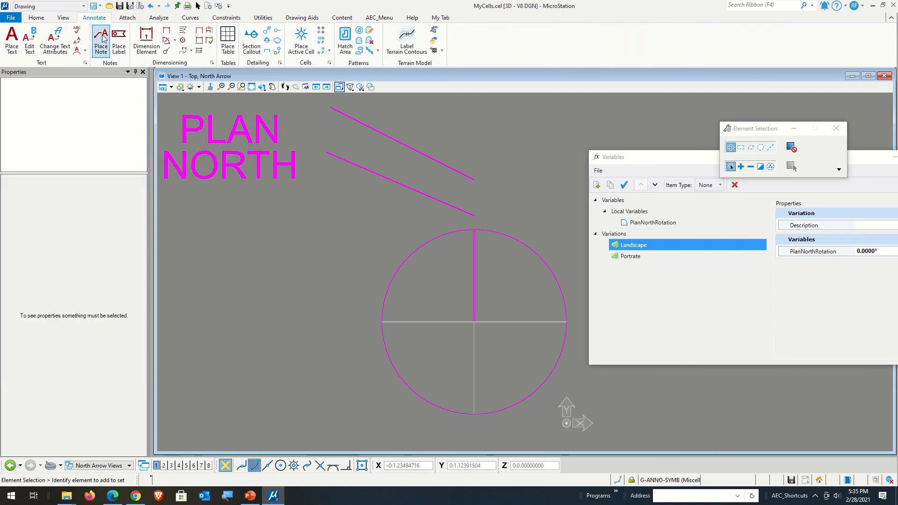
click(76, 39)
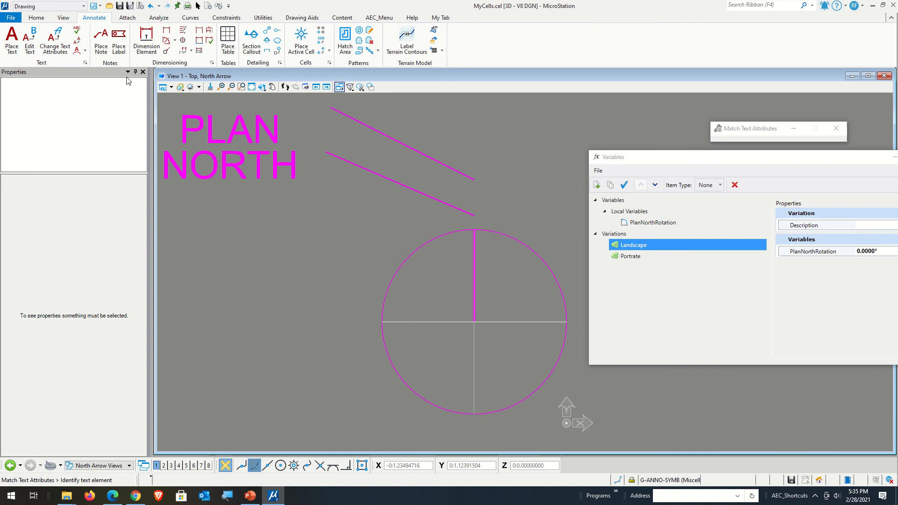
click(230, 128)
click(228, 192)
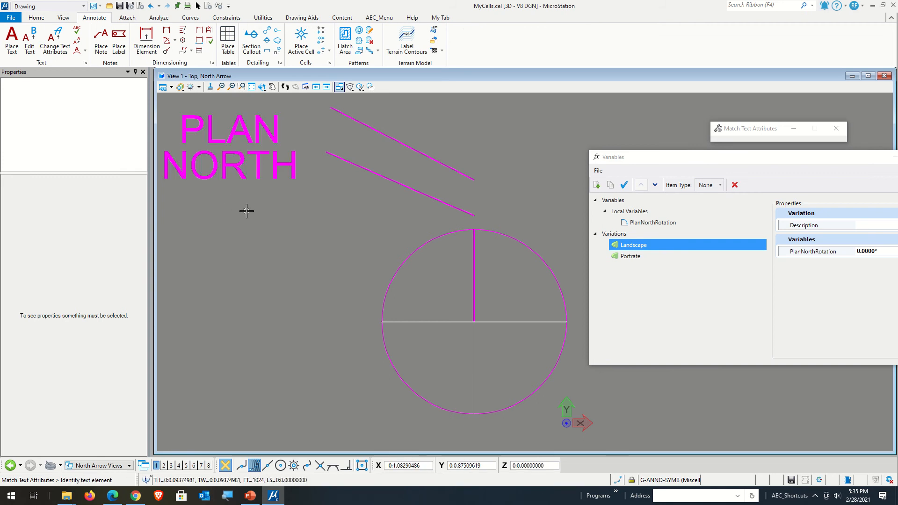
click(36, 17)
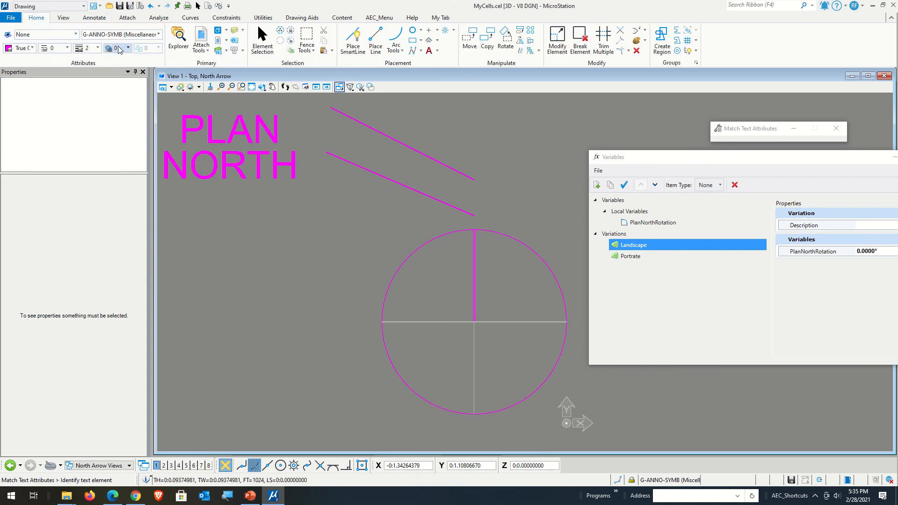
Start placing new text and enter NORTH in capitals, with the text editor moved clear of the circle
click(94, 18)
click(11, 40)
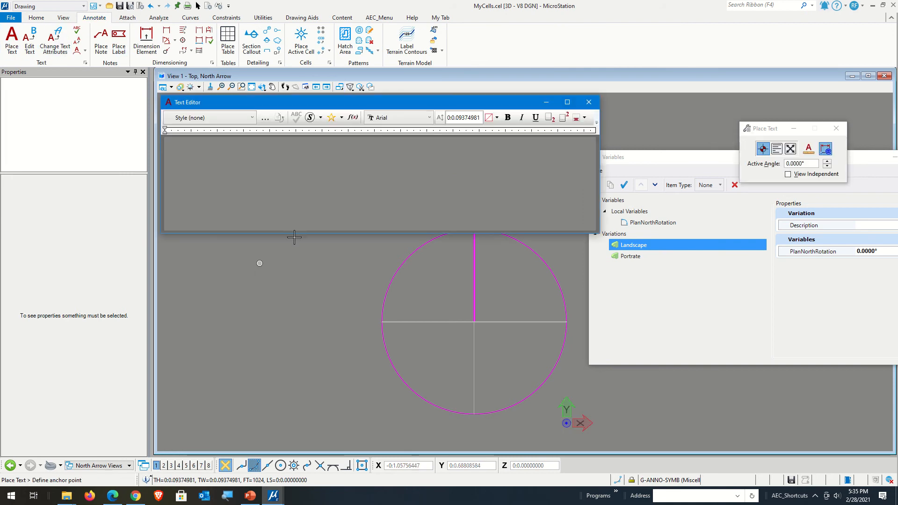
drag(333, 102, 861, 265)
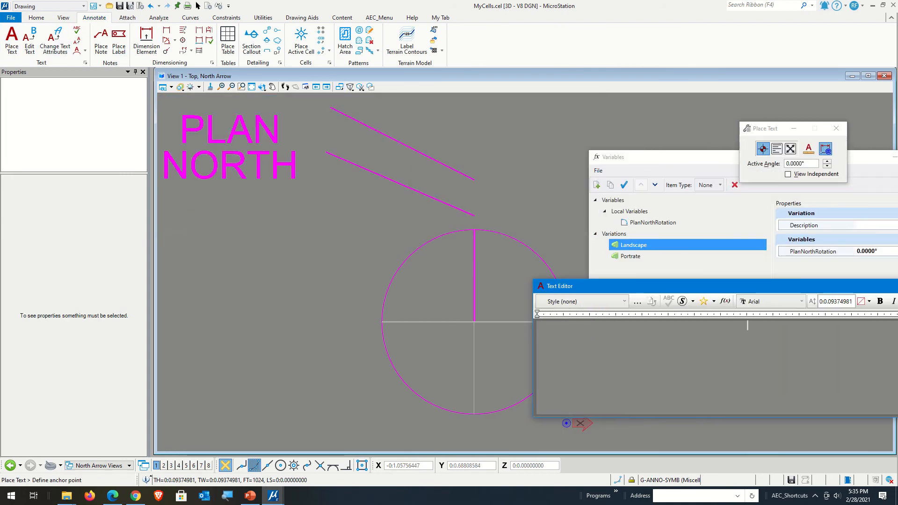
text(me)
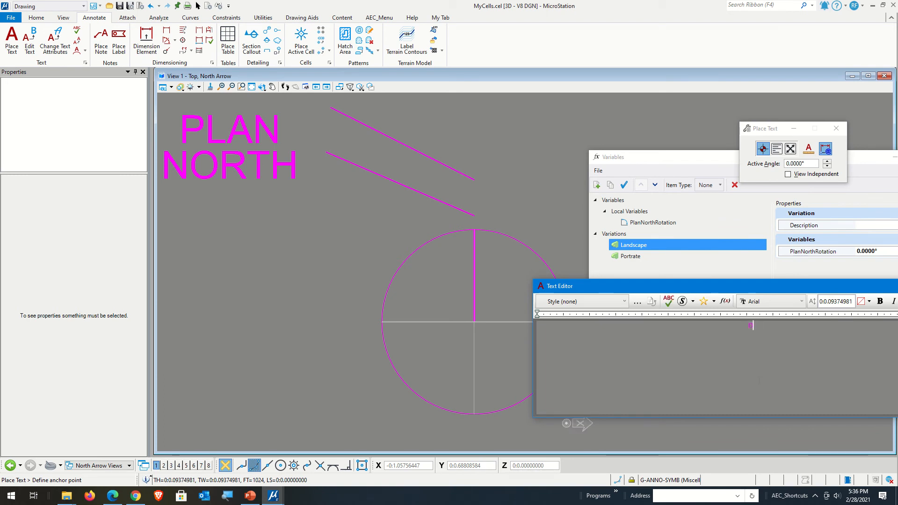
text(n)
key(BackSpace)
key(Caps_Lock)
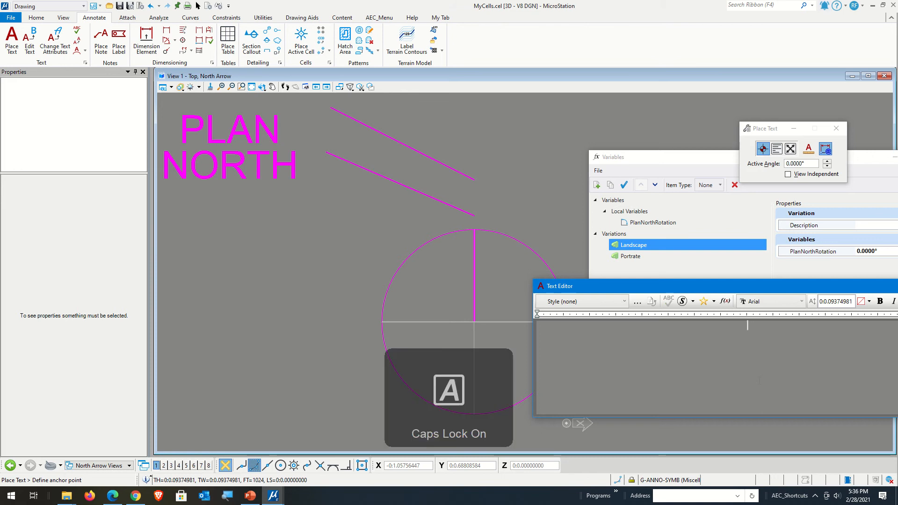
text(NORTH)
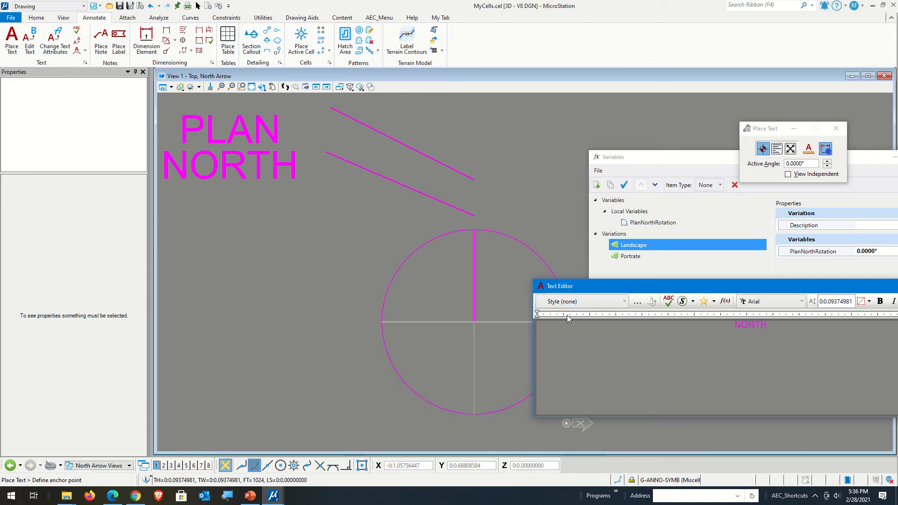
Try to place the associated NORTH text at the upper end of the thick north line
drag(659, 289, 700, 338)
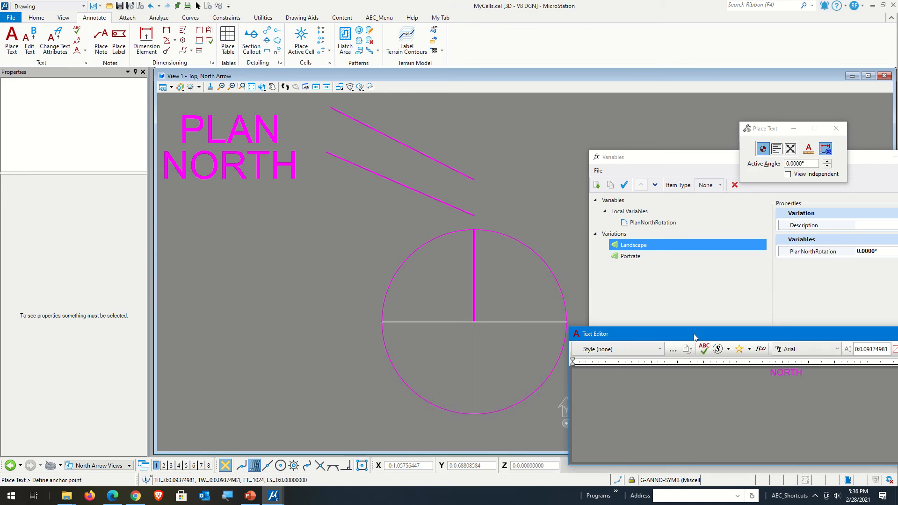
click(825, 148)
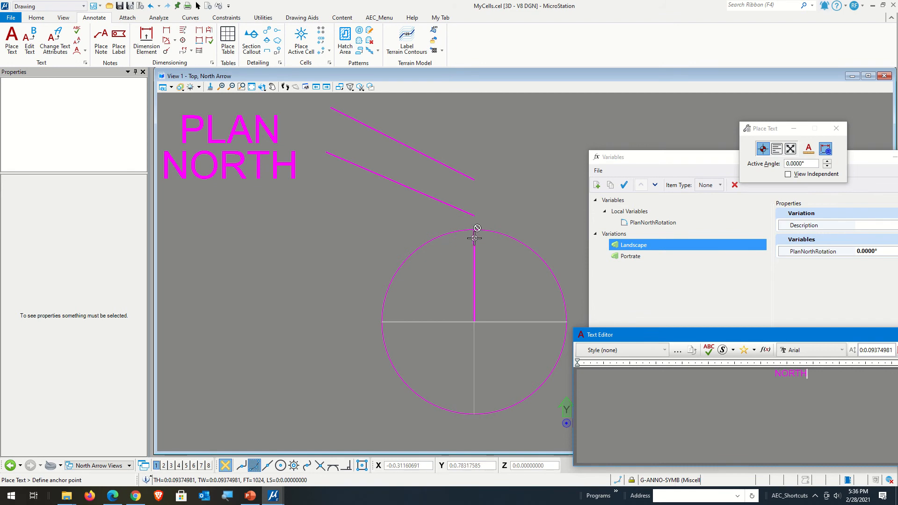
scroll(477, 233, up, 3)
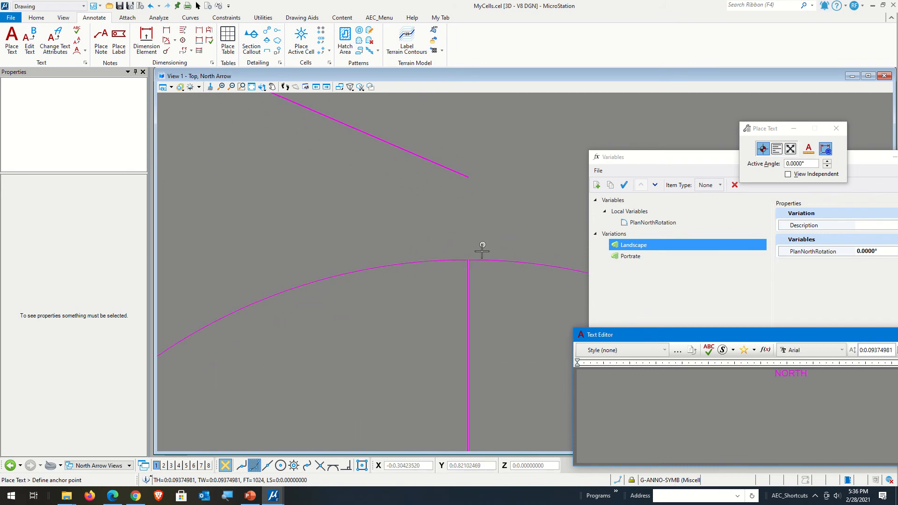
scroll(478, 261, down, 2)
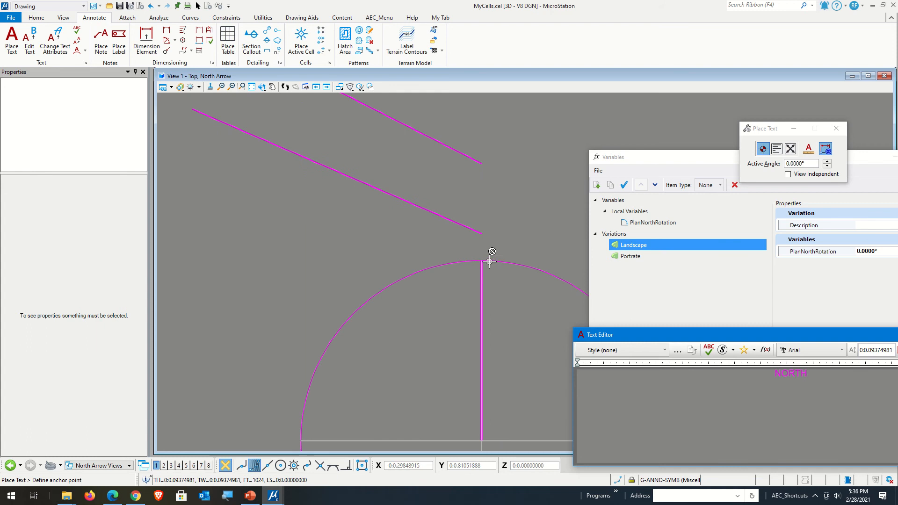
right_click(494, 272)
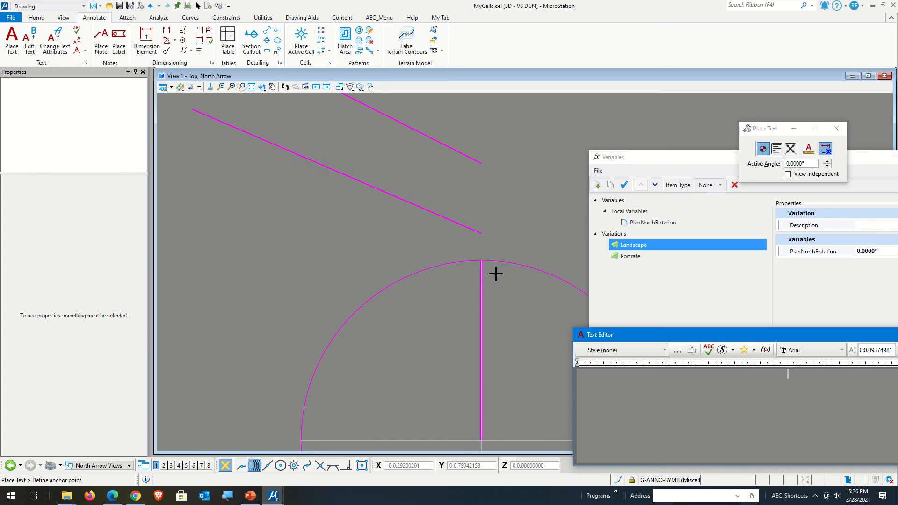
Set the active value of the PlanNorthRotation variable to 45°
click(644, 256)
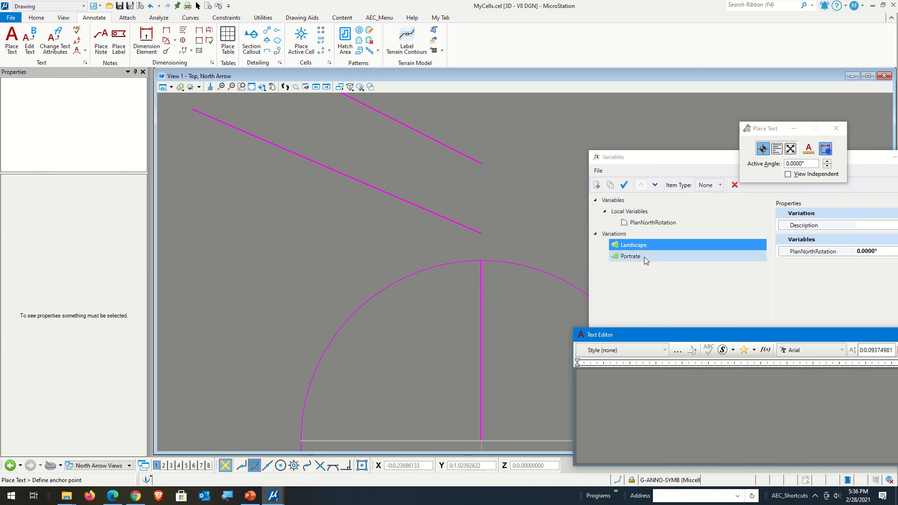
click(642, 245)
click(653, 223)
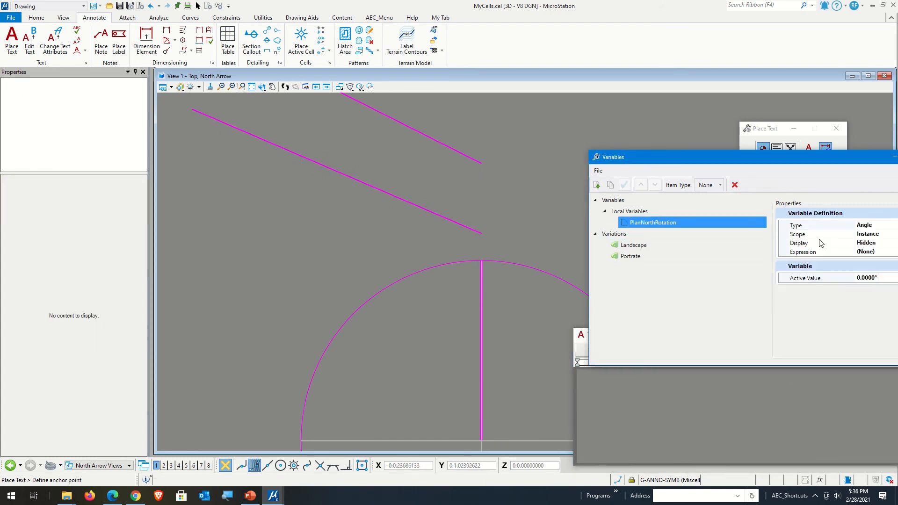
click(881, 279)
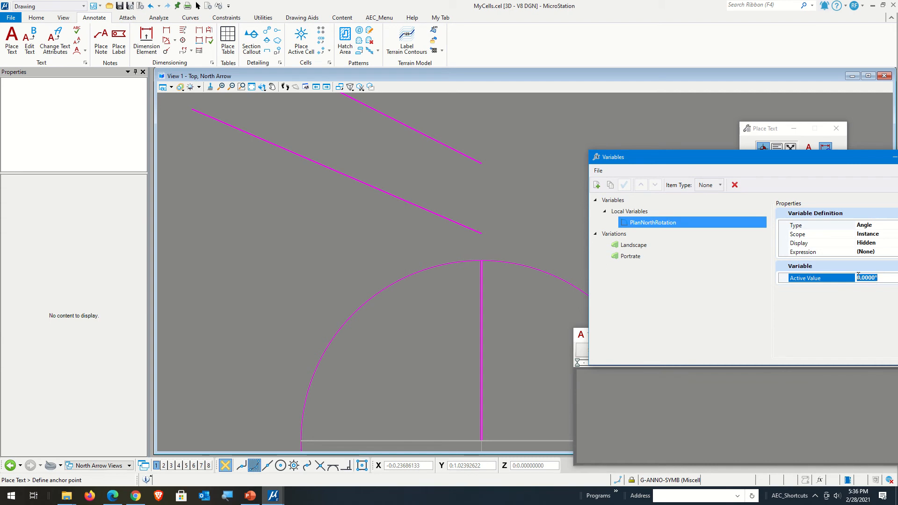
key(Return)
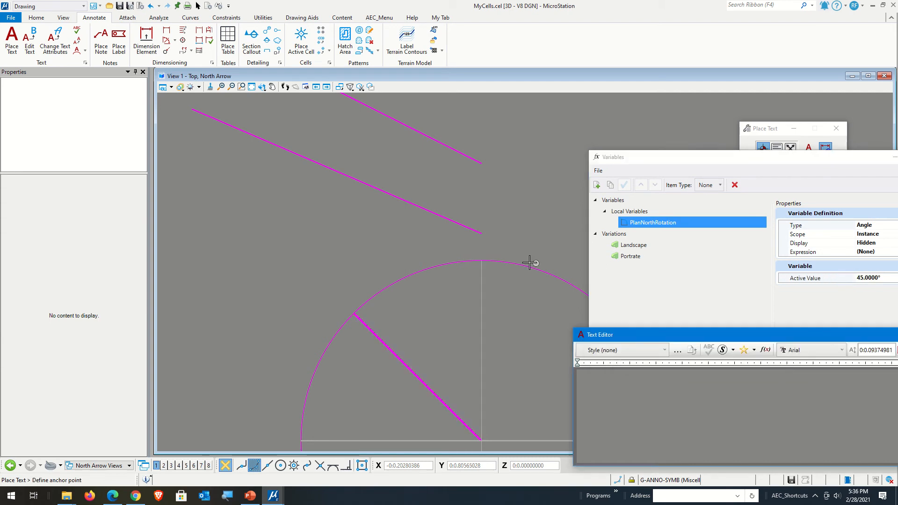
Try to place the text NORTH in capitals, associated to the circle-side end of the rotated thick north line
scroll(496, 261, down, 4)
scroll(472, 276, up, 2)
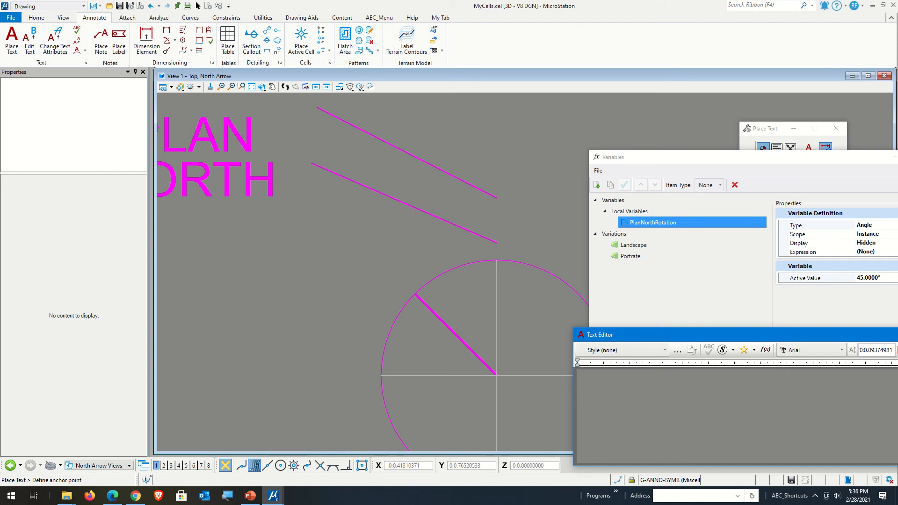
text(NORTH)
middle_click(416, 294)
key(o)
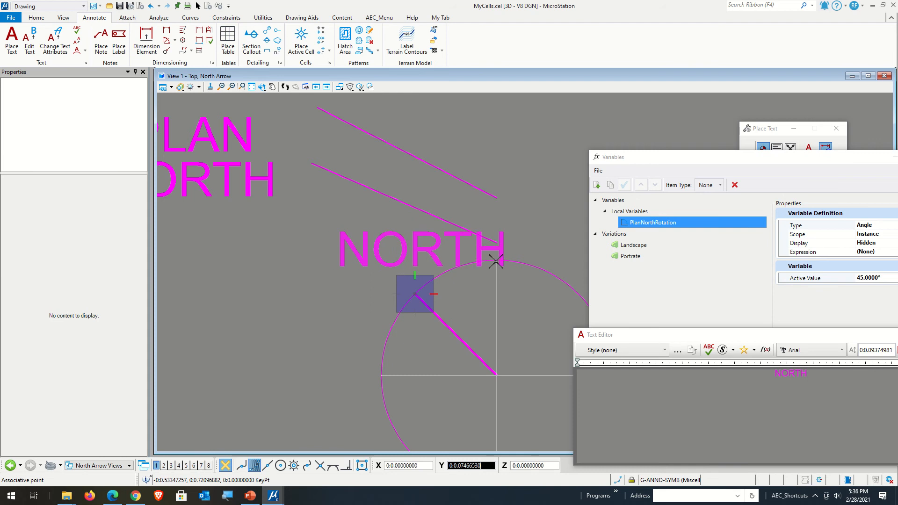
Set the active value of PlanNorthRotation to 0° and reject the pending NORTH text anchor
click(887, 278)
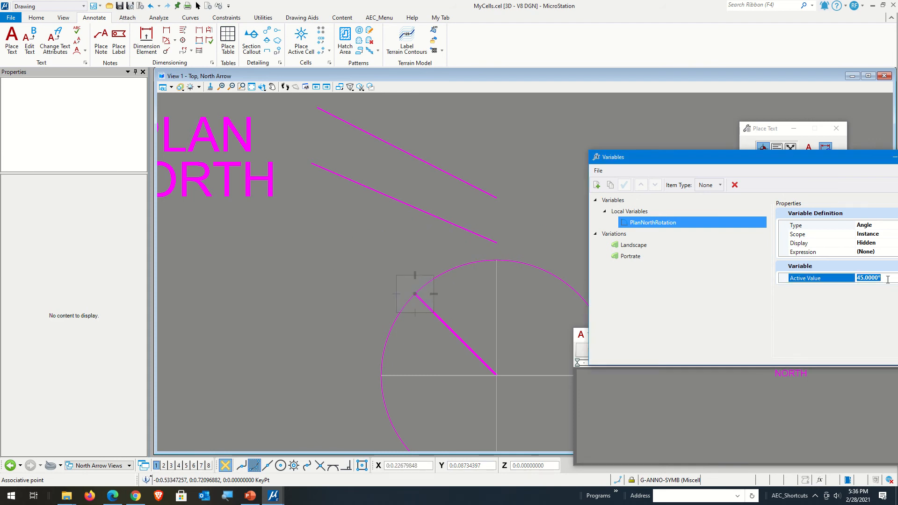
text(0)
key(Return)
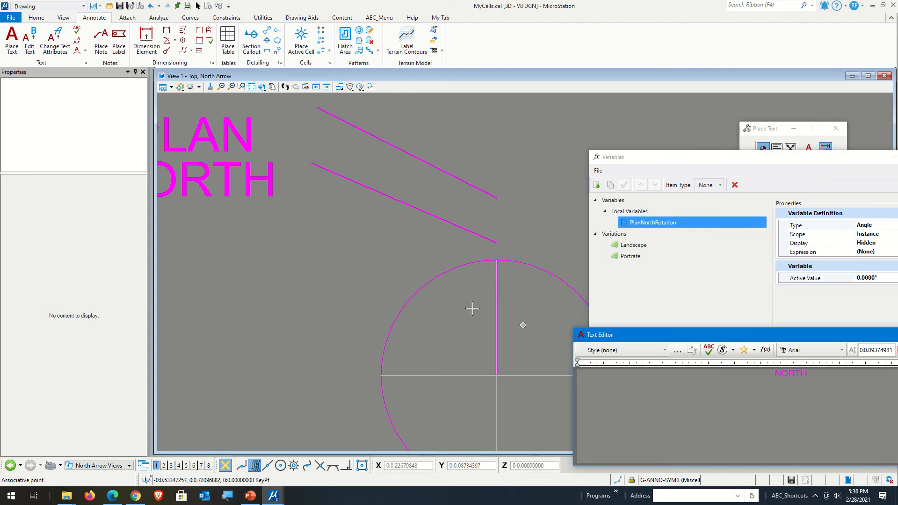
right_click(519, 229)
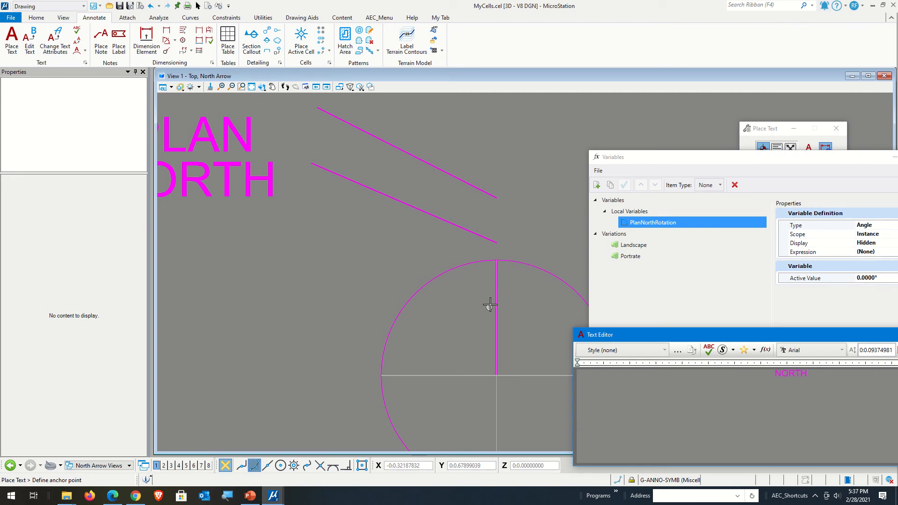
Place the NORTH text just above the circle, associated to the upper end of the thick north line
middle_click(497, 260)
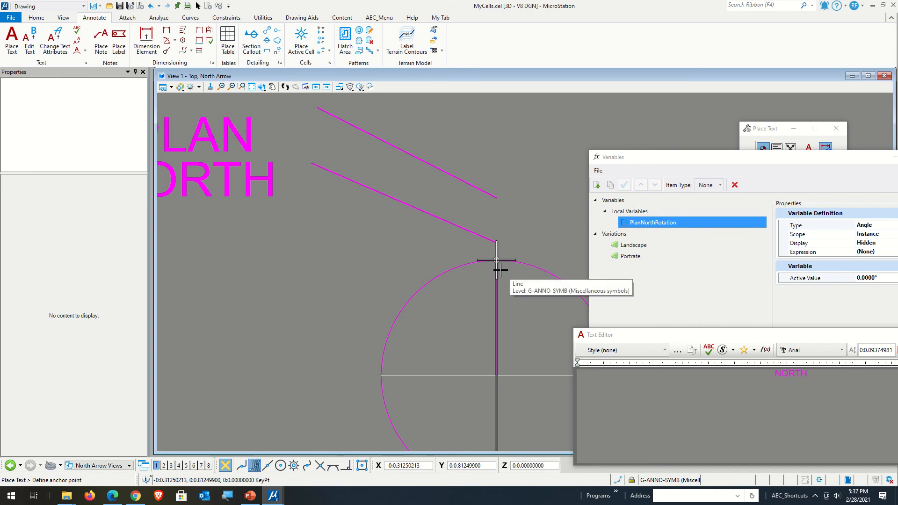
key(Caps_Lock)
key(Tab)
key(Tab)
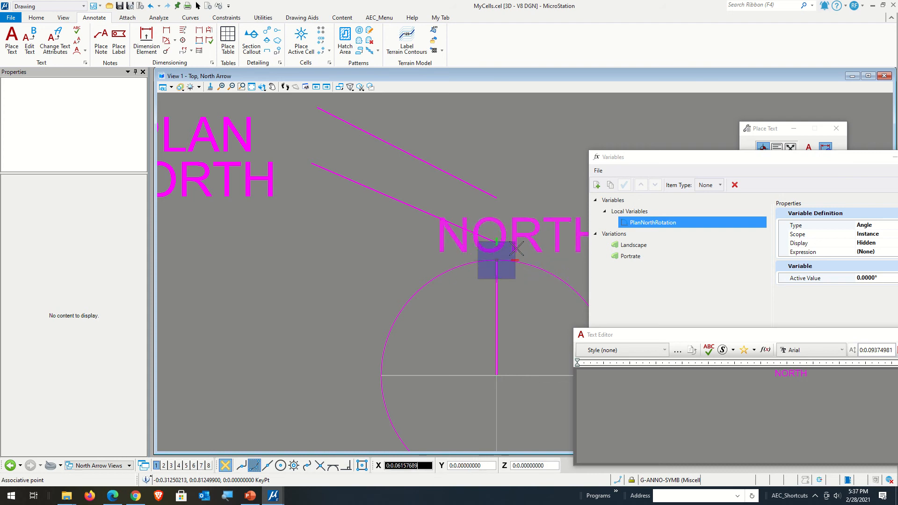
click(498, 242)
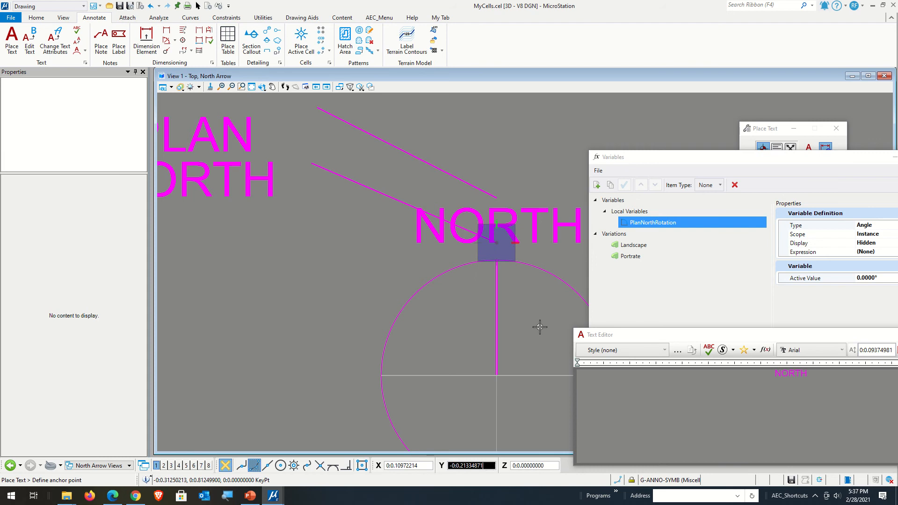
Activate the Portrate and Landscape variations alternately, ending on Landscape, to check how the NORTH text follows the north line
click(654, 261)
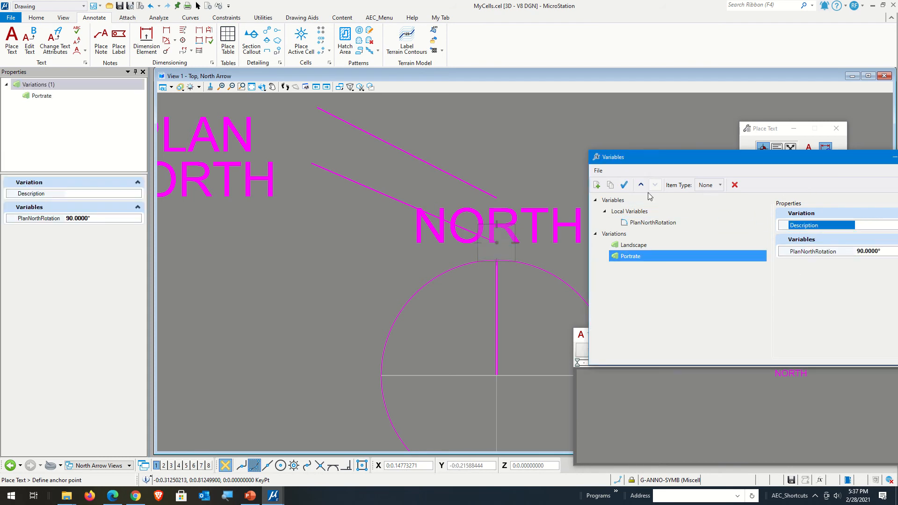
click(624, 185)
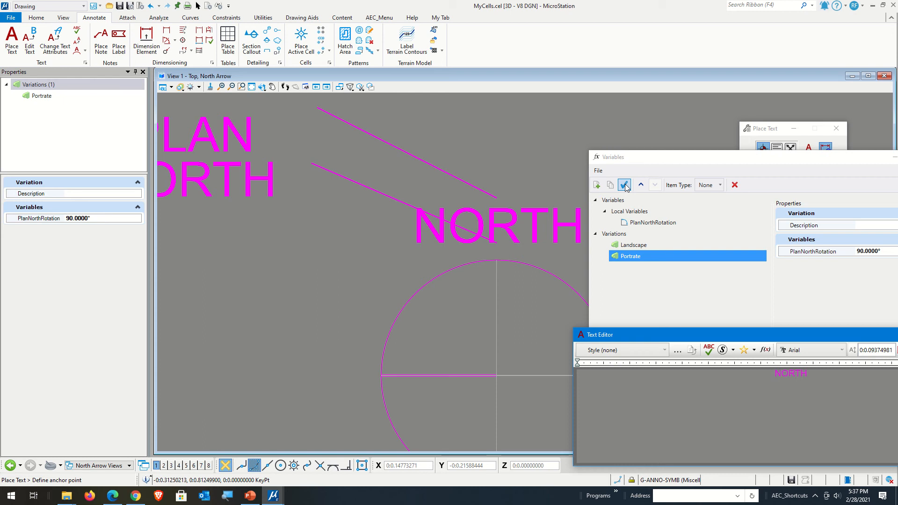
click(672, 245)
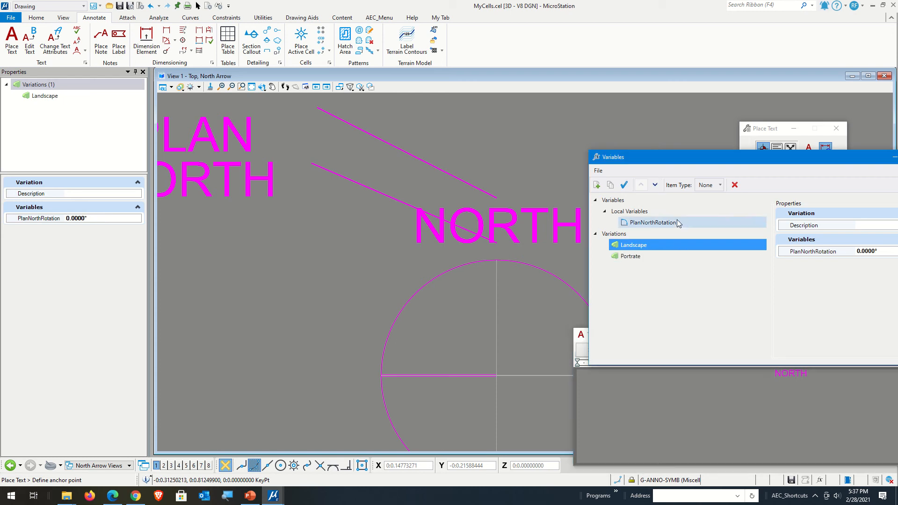
click(624, 185)
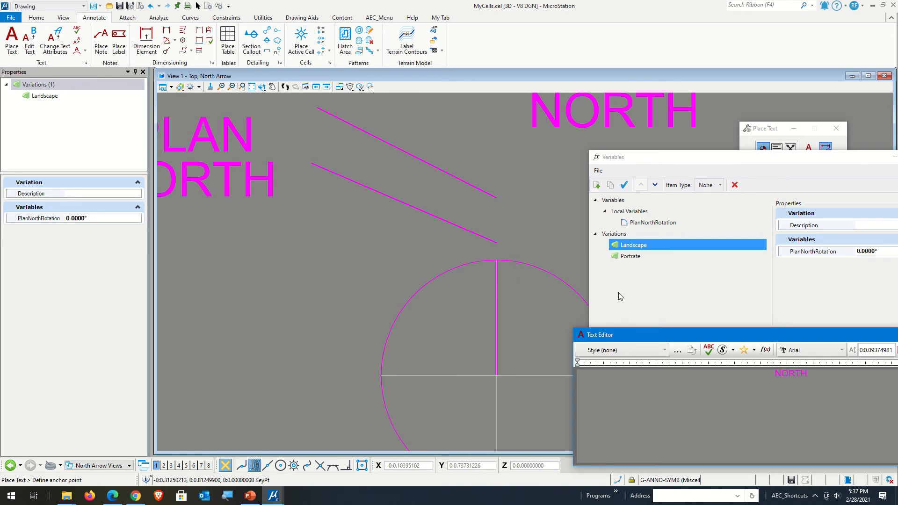
click(646, 256)
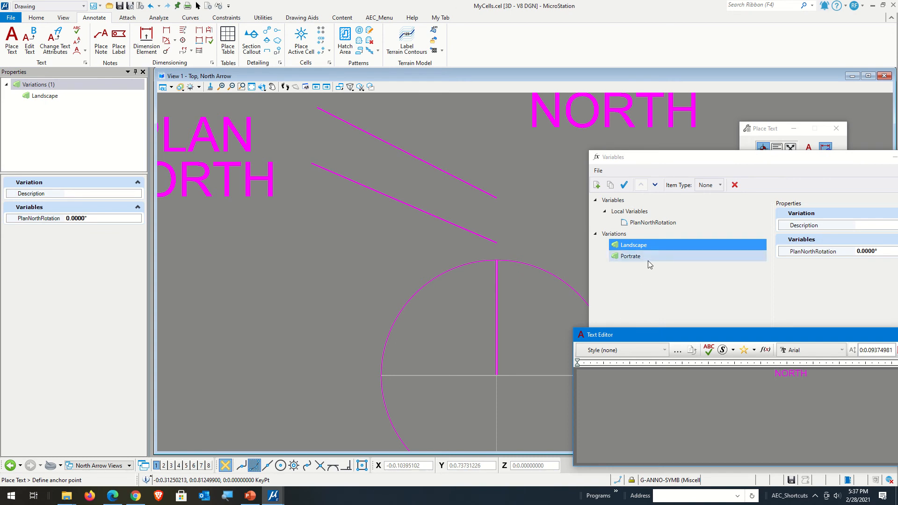
click(624, 185)
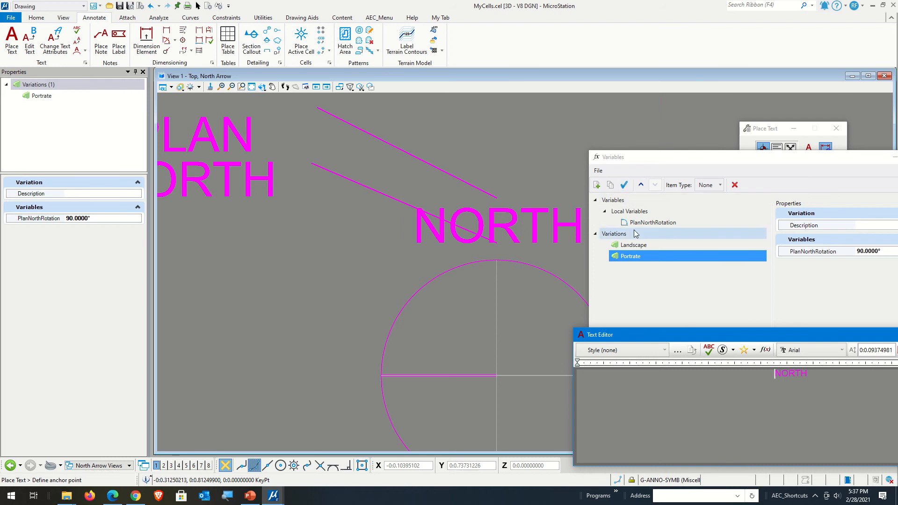
click(633, 245)
click(625, 186)
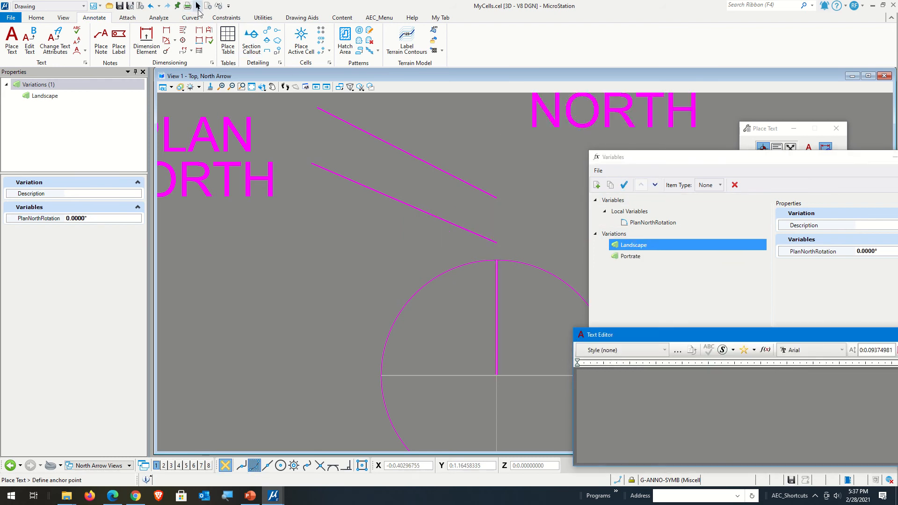
Delete the misplaced NORTH text above the circle
click(198, 5)
click(553, 108)
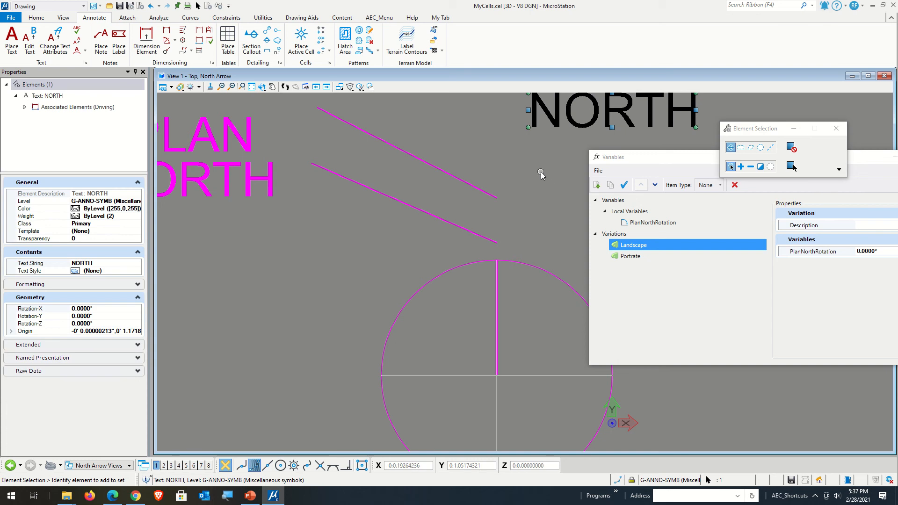
key(Delete)
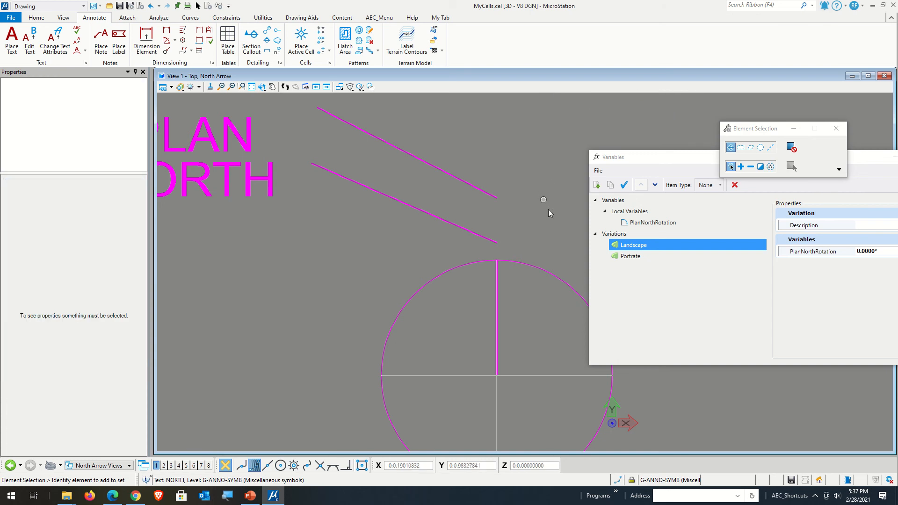
Try to place new capitalised NORTH text snapped to the thick north line's upper end instead of the circle, and abandon the placement
click(12, 39)
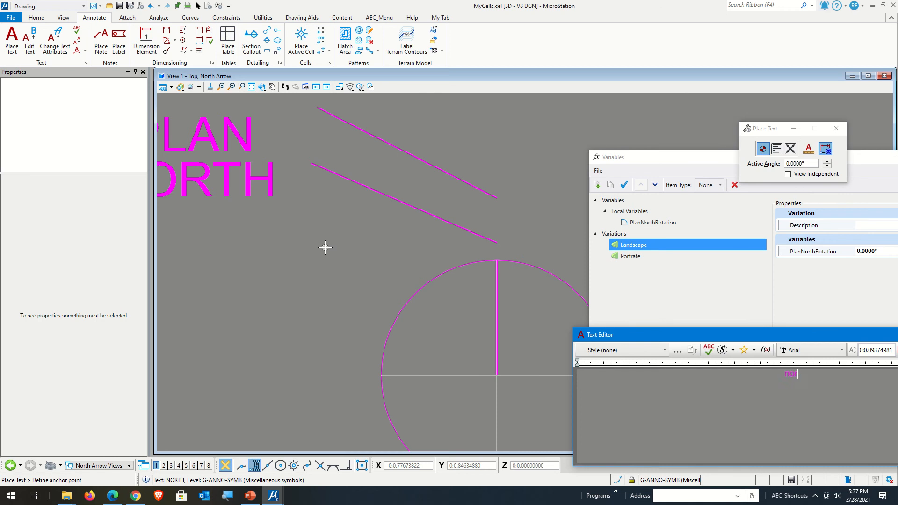
key(Caps_Lock)
text(NOTR)
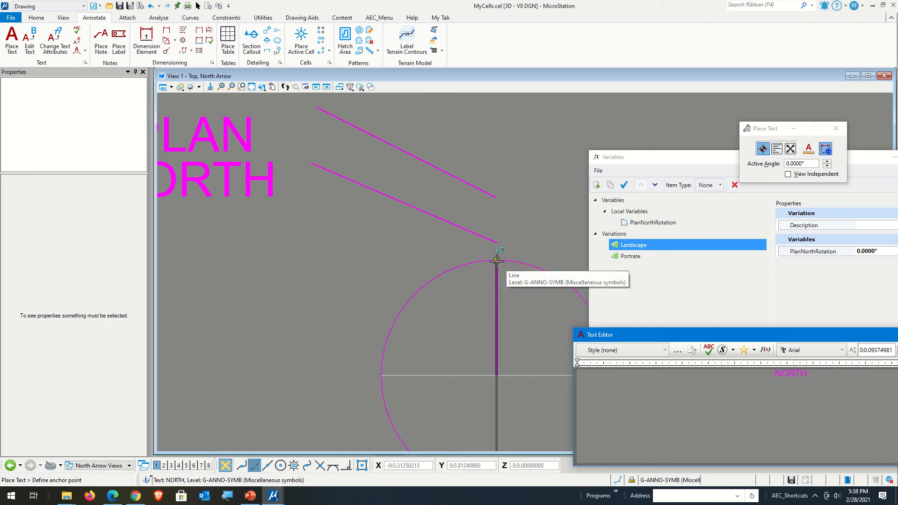
key(Tab)
key(Tab)
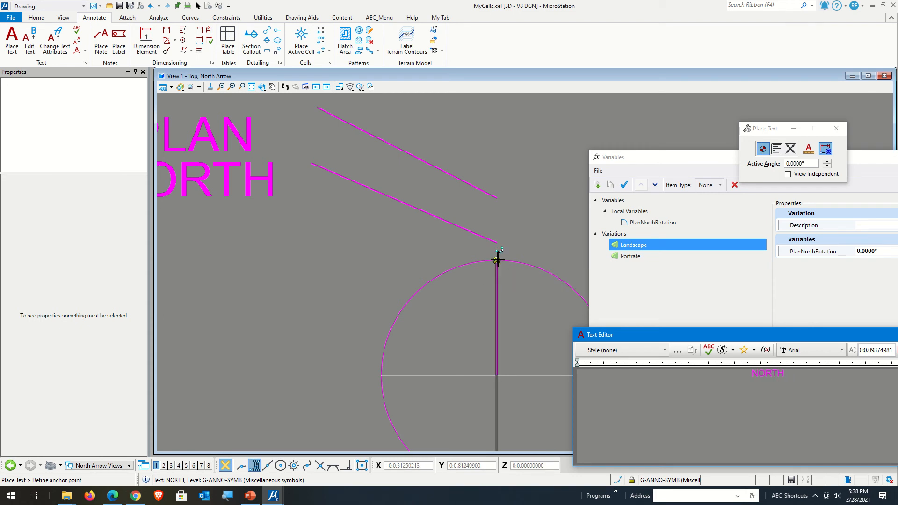
key(Tab)
key(Tab)
key(Tab)
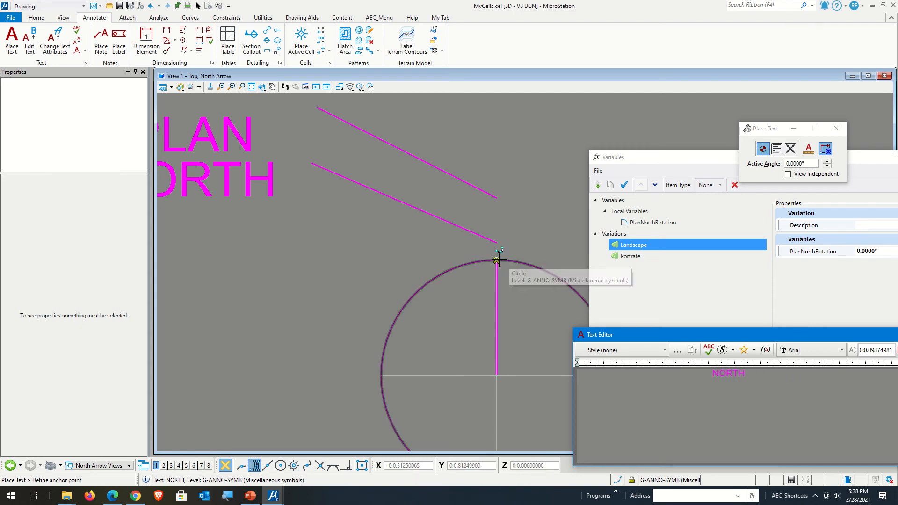
key(Tab)
key(Tab)
key(Tab)
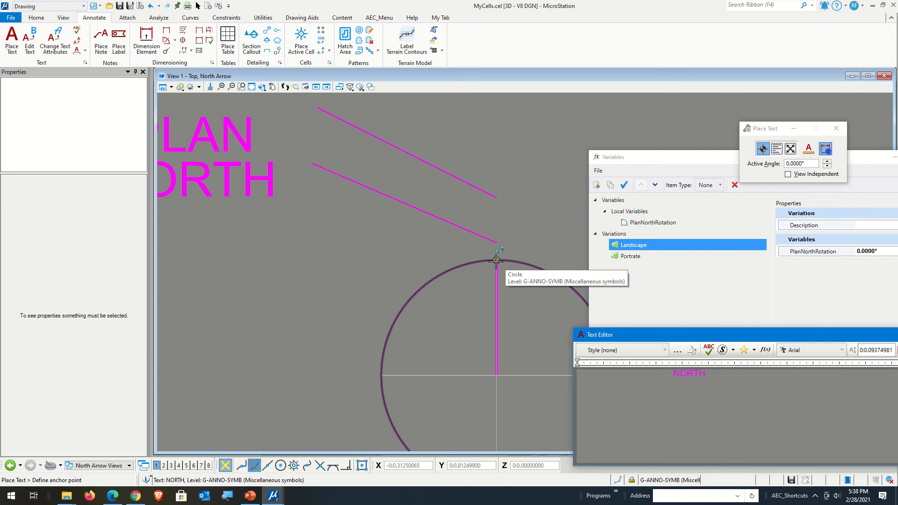
key(BackSpace)
key(BackSpace)
key(BackSpace)
key(BackSpace)
key(BackSpace)
key(BackSpace)
key(BackSpace)
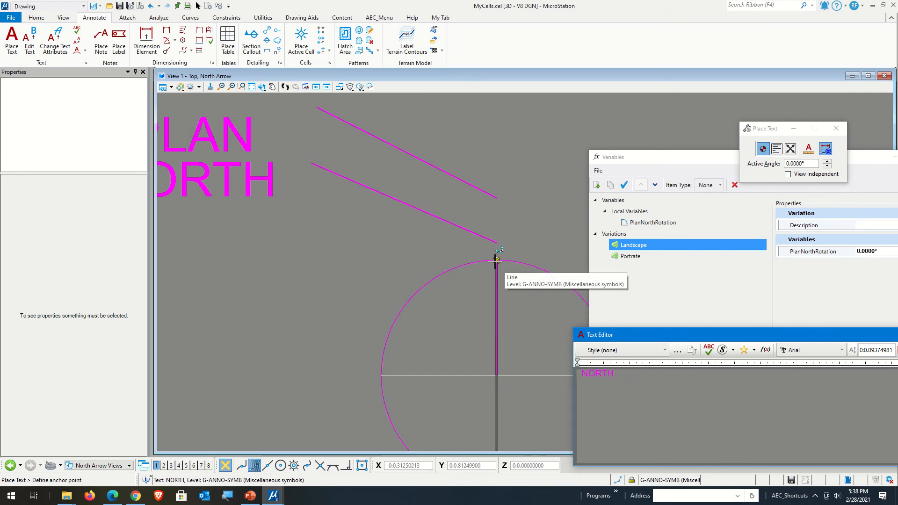
key(Tab)
key(Tab)
key(Tab)
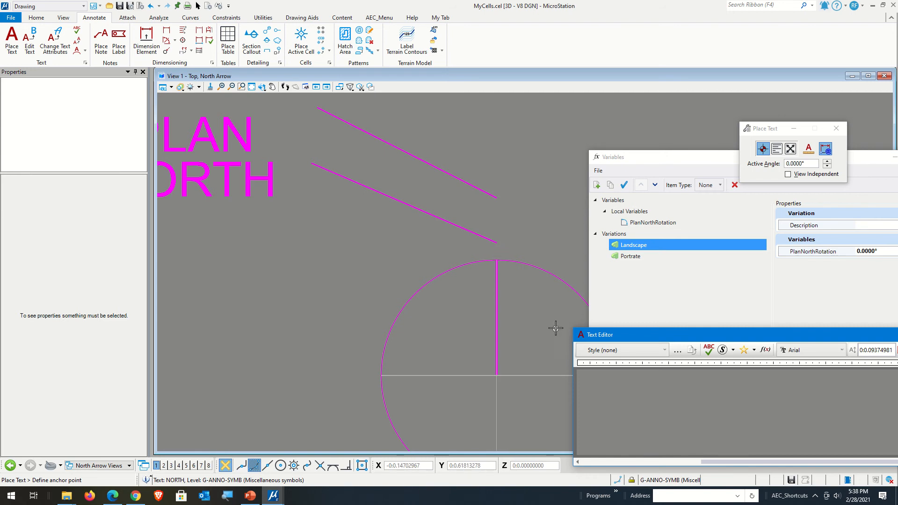
scroll(489, 299, down, 3)
scroll(526, 315, up, 2)
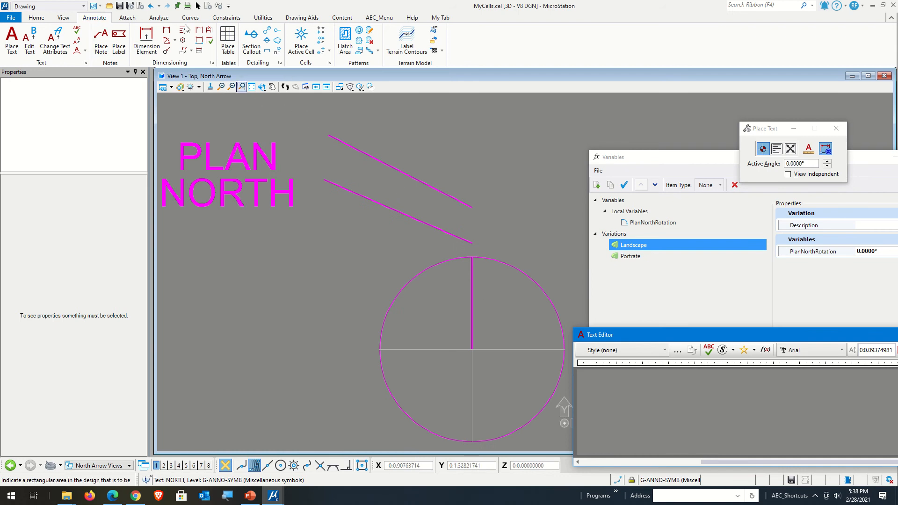
key(Escape)
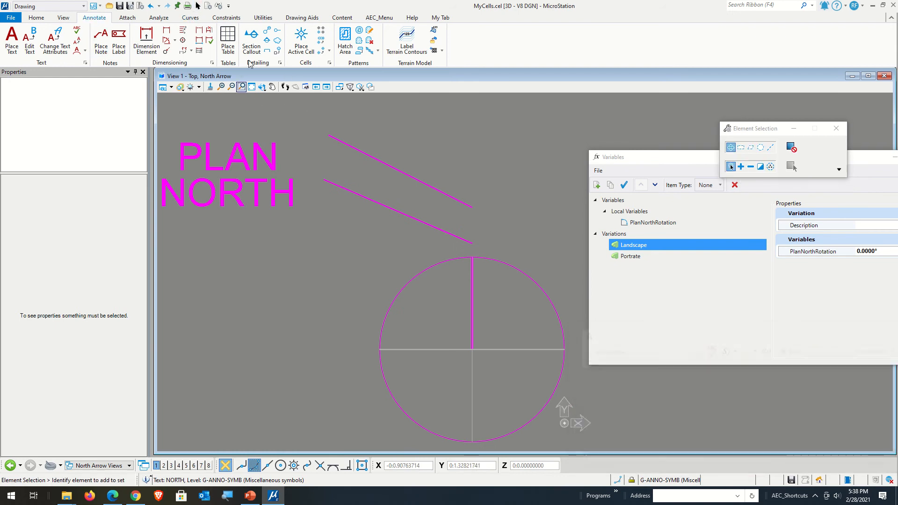
Remove all constraints from the circle
click(520, 272)
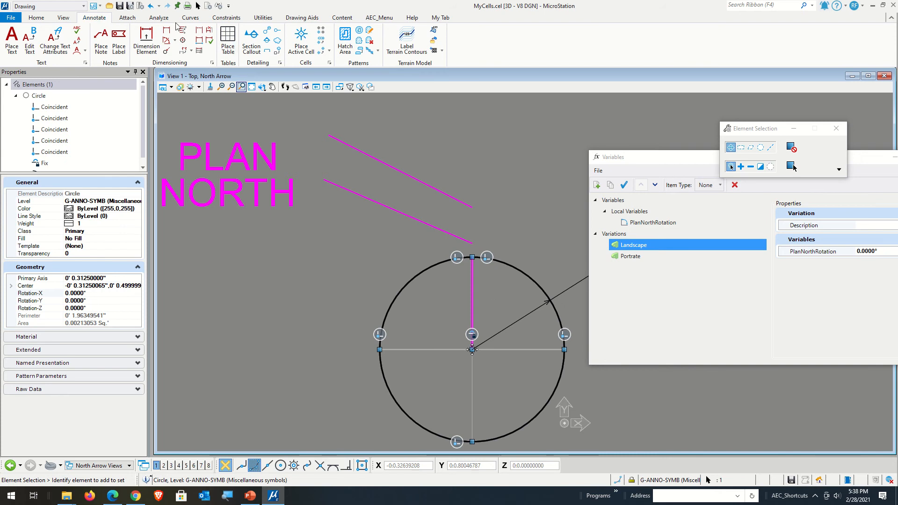
click(232, 20)
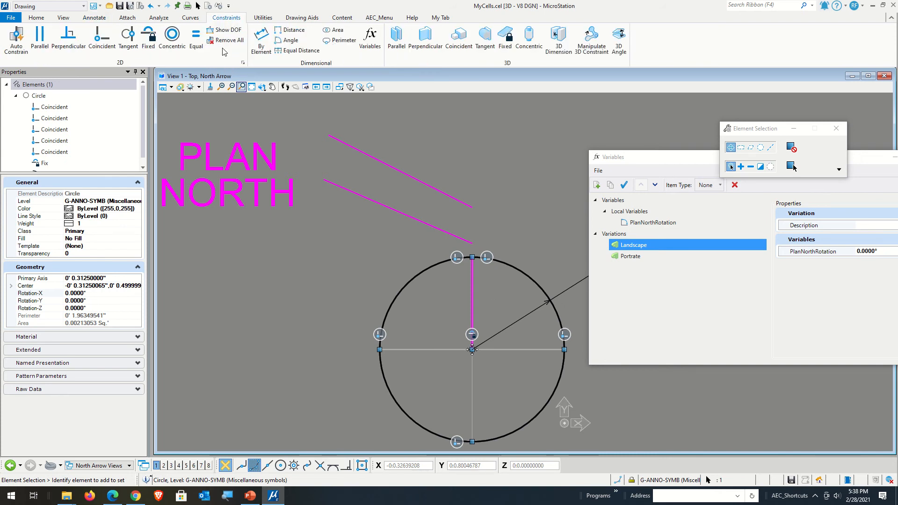
click(225, 40)
click(516, 269)
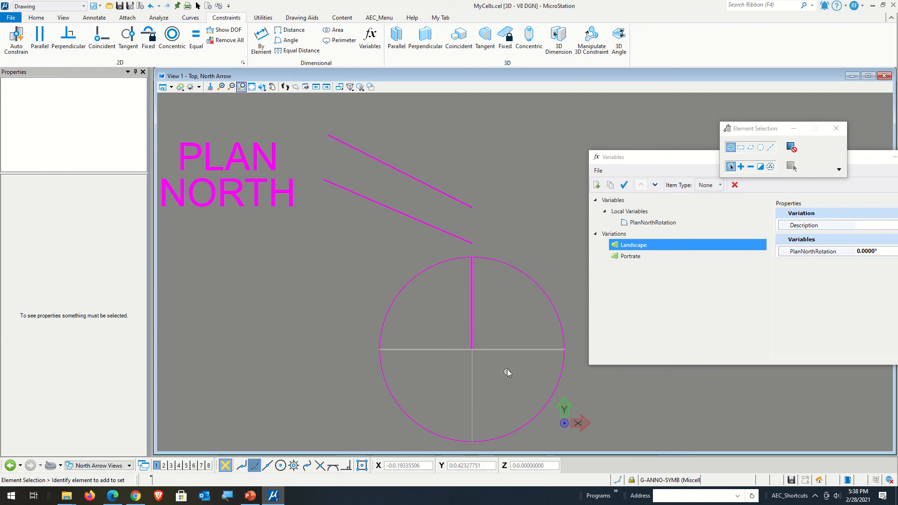
Select both thin crosshair lines inside the circle and move them together to the right, clear of the circle
click(490, 350)
ctrl+click(469, 372)
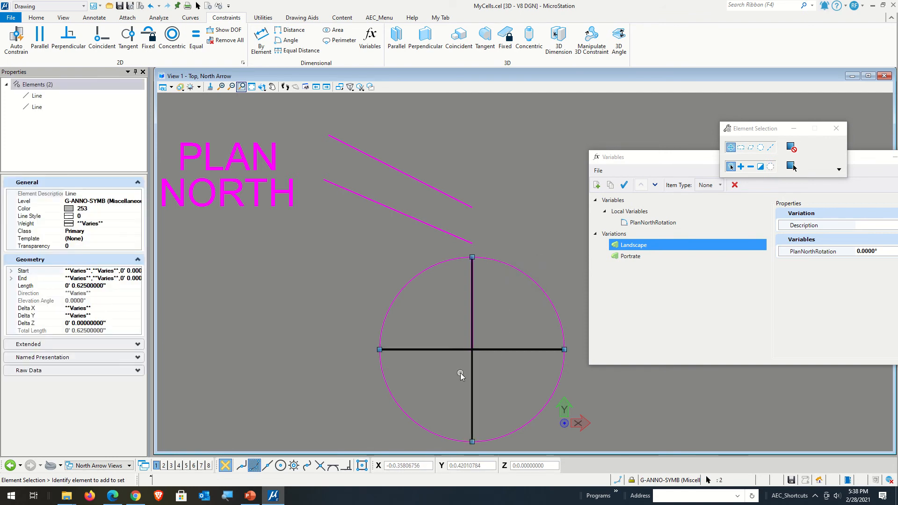
drag(592, 391, 738, 392)
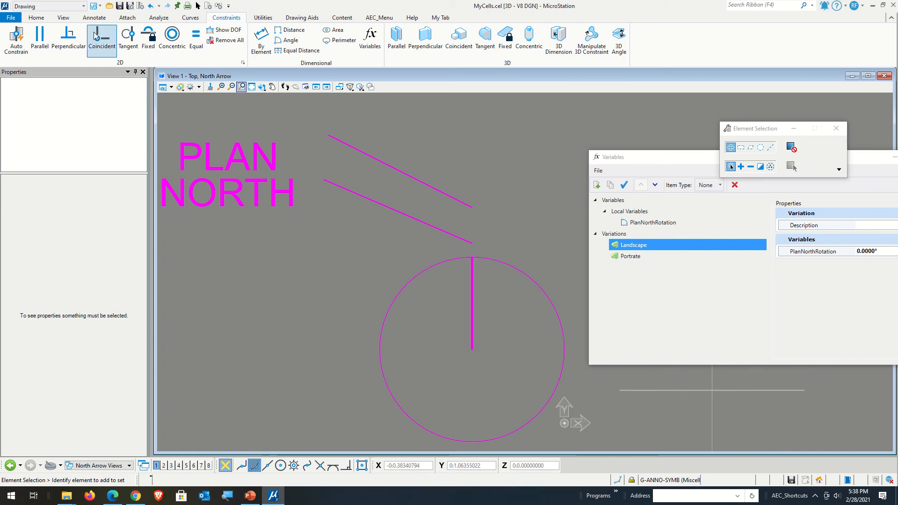
Apply a fixed 2D constraint to the circle and add a radius dimension constraint by element, with its dimension outside the circle
click(148, 38)
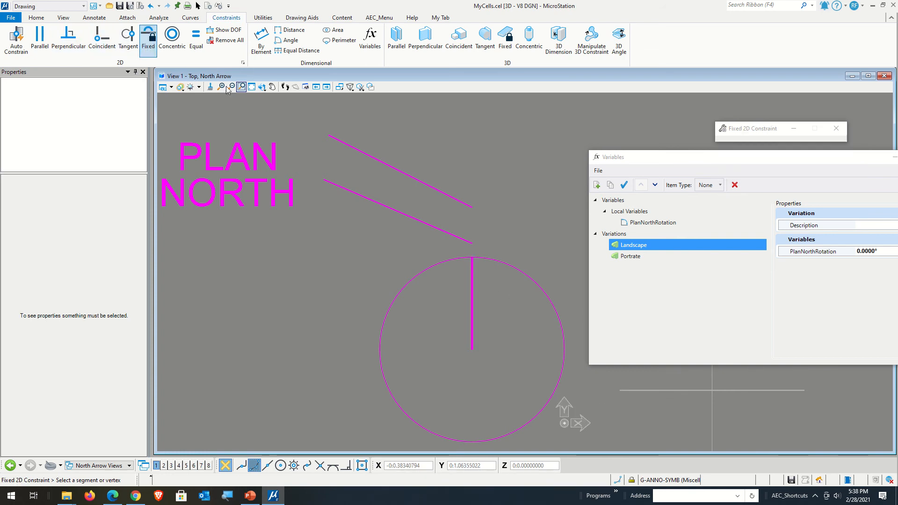
click(534, 277)
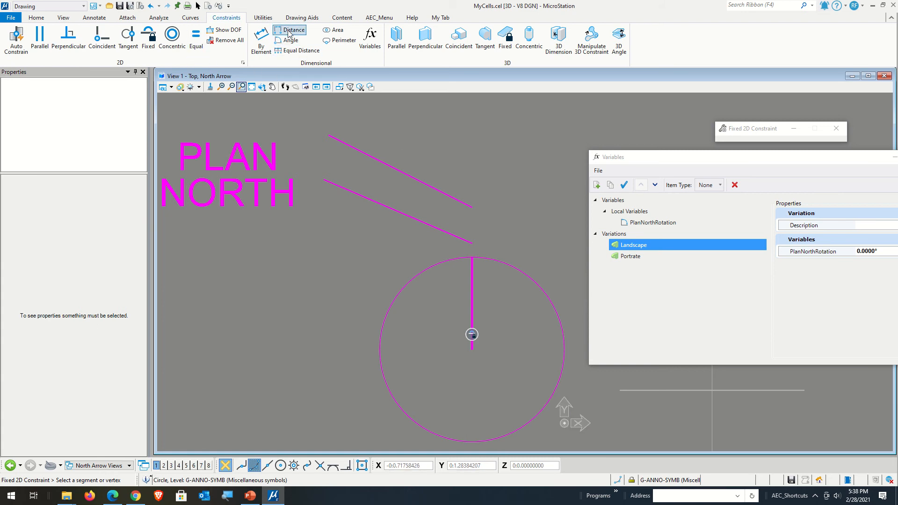
click(260, 37)
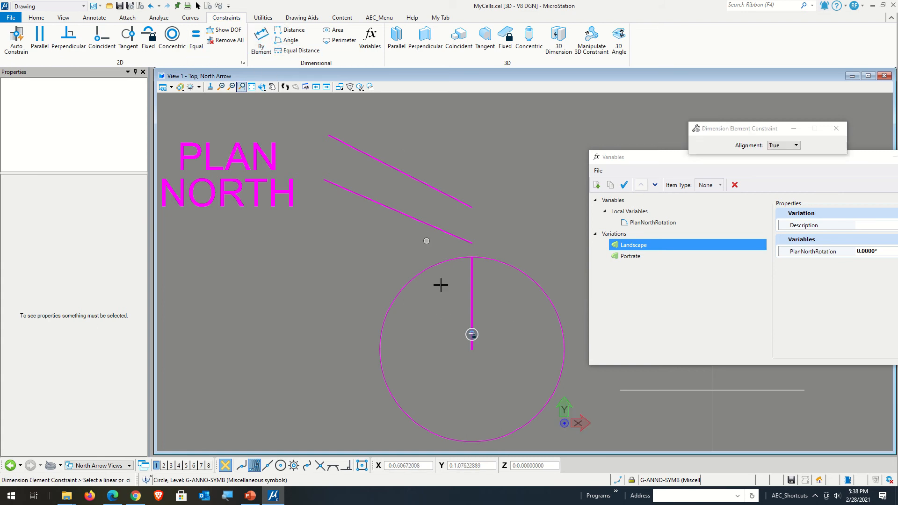
click(554, 307)
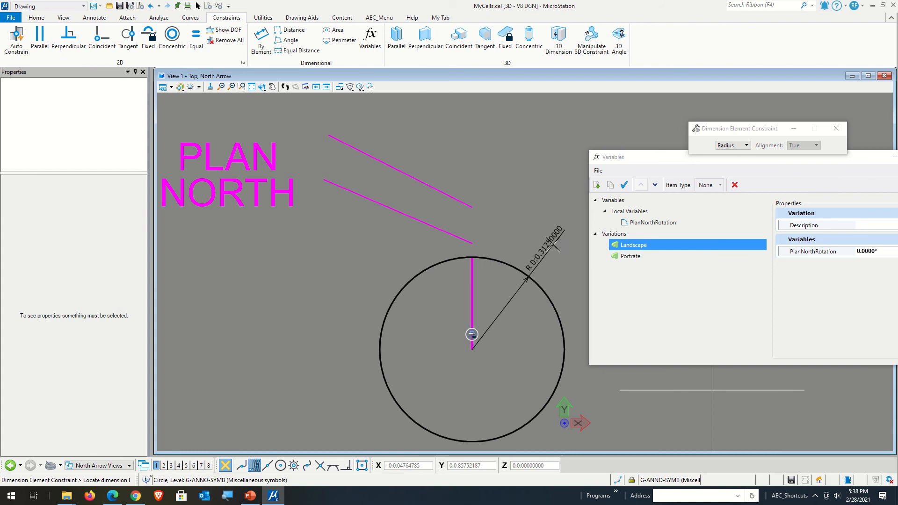
drag(651, 158, 877, 220)
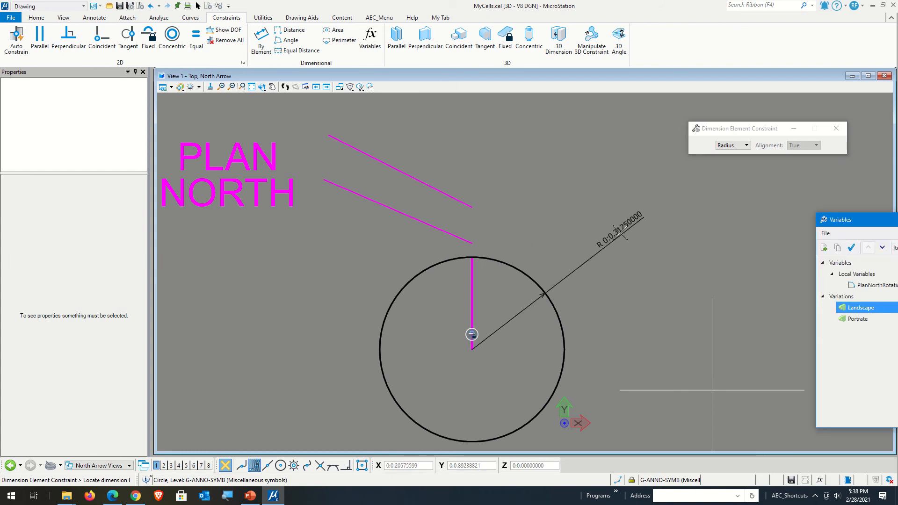
click(652, 242)
key(Return)
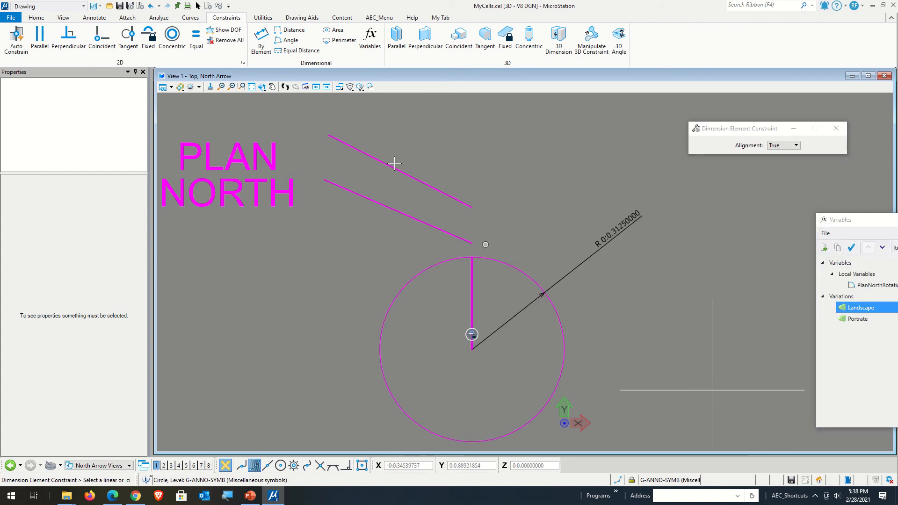
Show the circle's remaining degrees of freedom
click(224, 30)
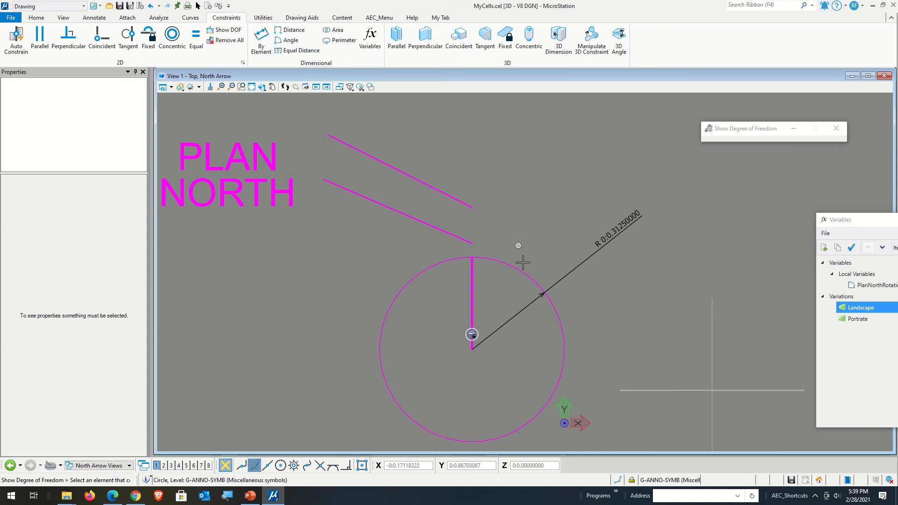
click(523, 263)
click(556, 206)
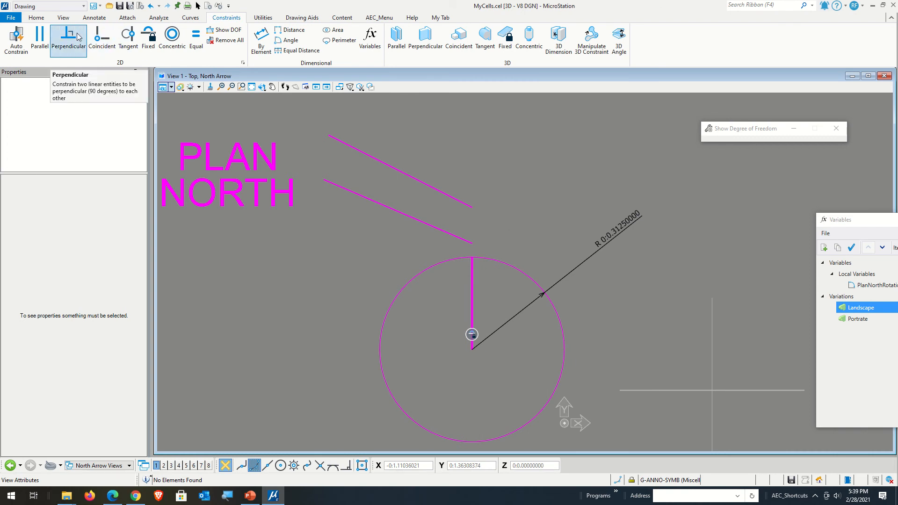
Constrain the thick north line's upper end coincident with the circle and fix the line's lower end at the circle's centre
click(102, 36)
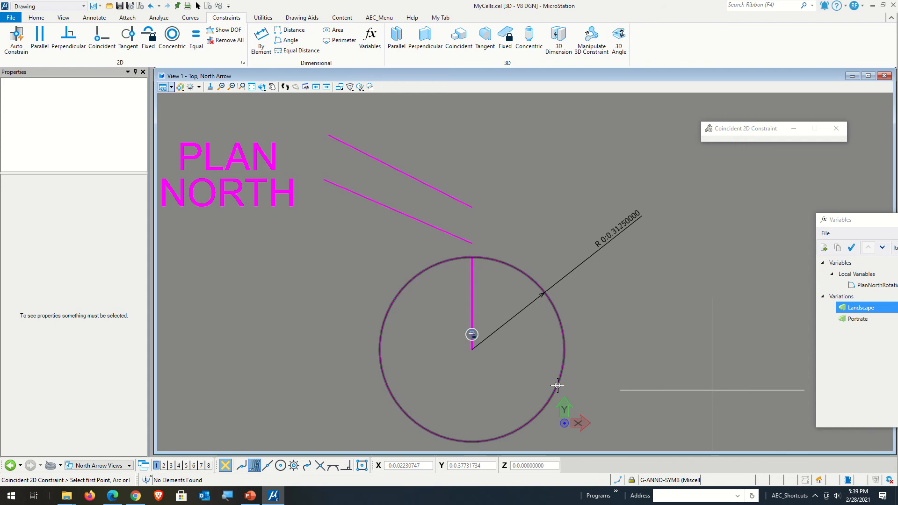
click(485, 260)
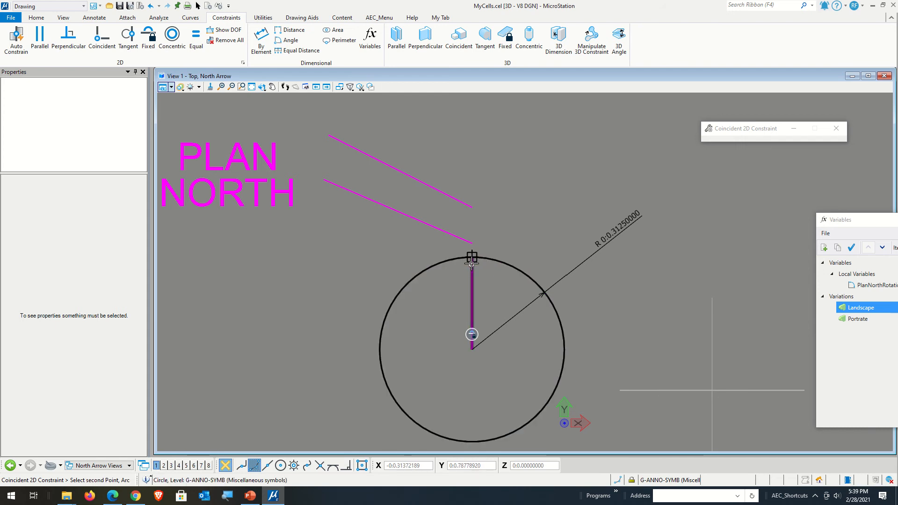
click(477, 264)
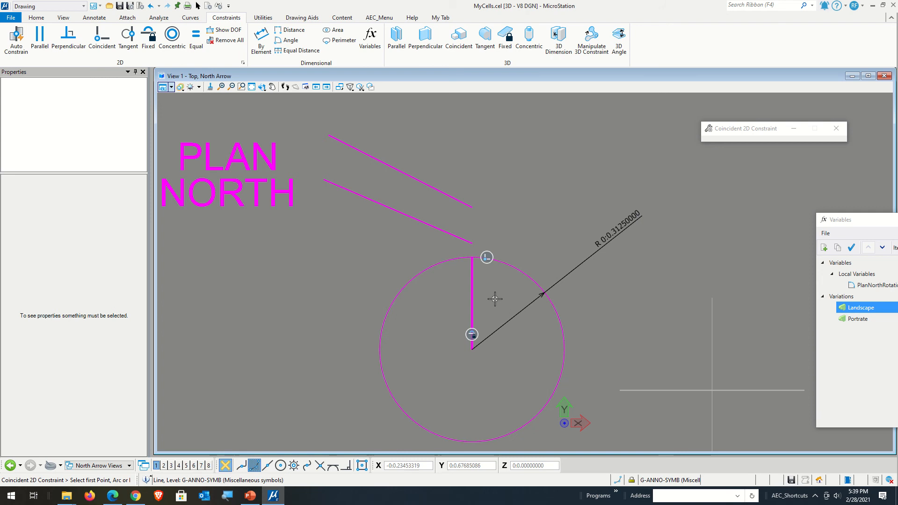
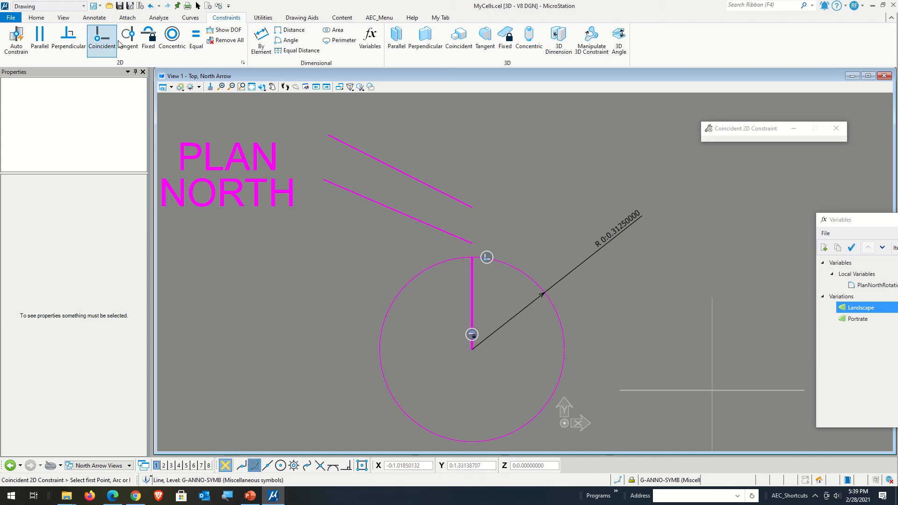
click(144, 42)
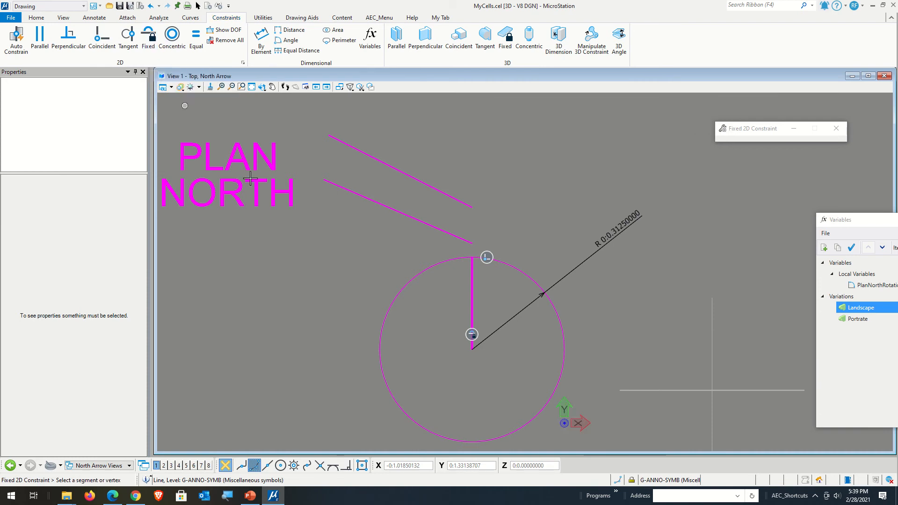
click(470, 346)
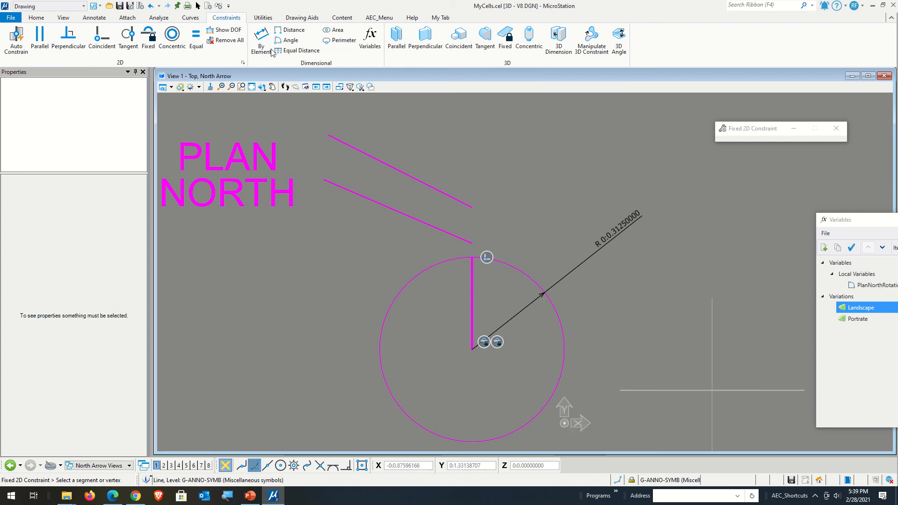
Test swinging the thick north line's upper end clockwise around the circle, and cancel the move
click(197, 6)
click(472, 282)
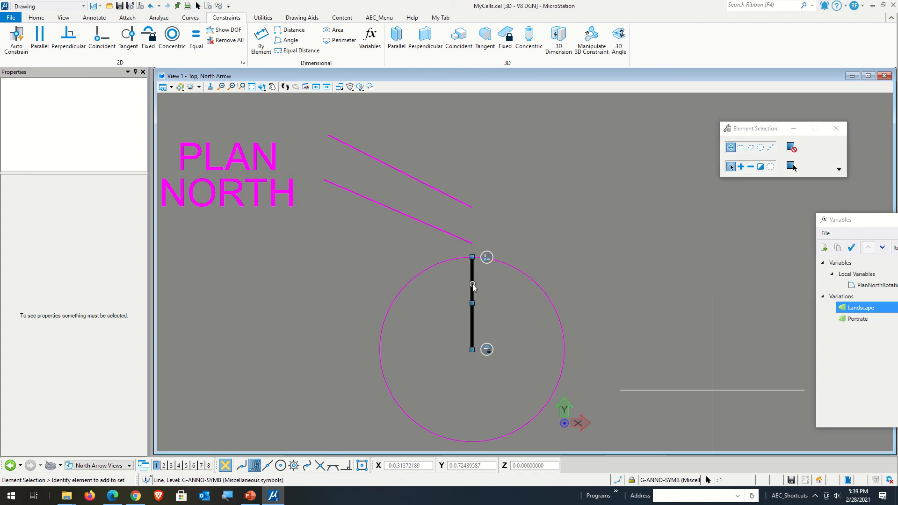
click(472, 257)
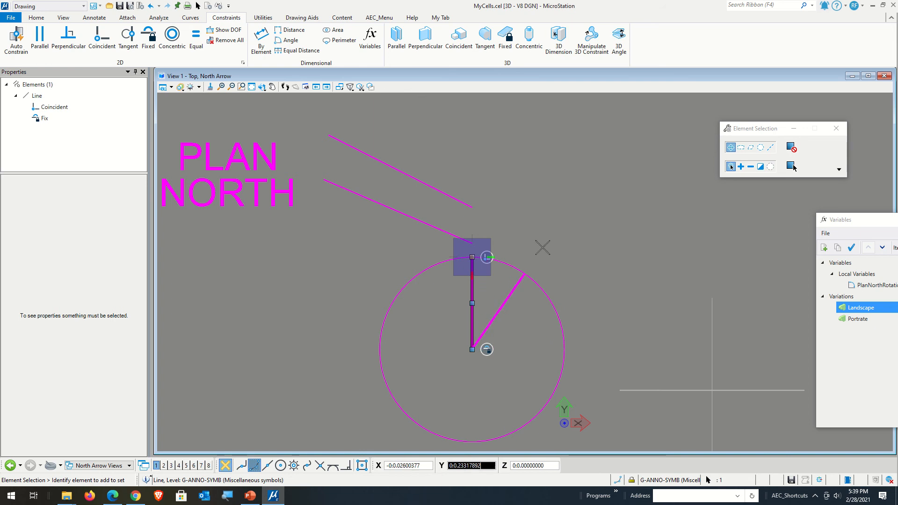
right_click(542, 249)
click(629, 235)
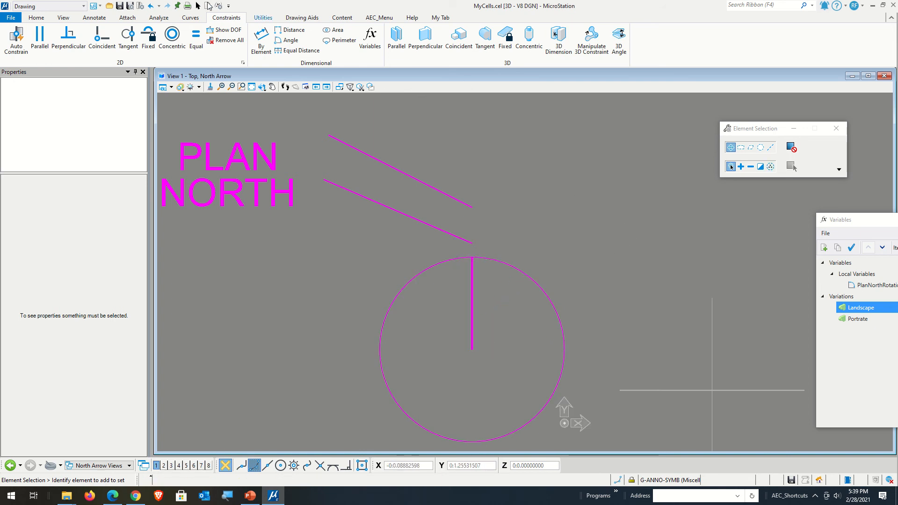
Place NORTH text associated with the thick north line's upper end, positioned at the lower guide line's end above the circle
click(36, 18)
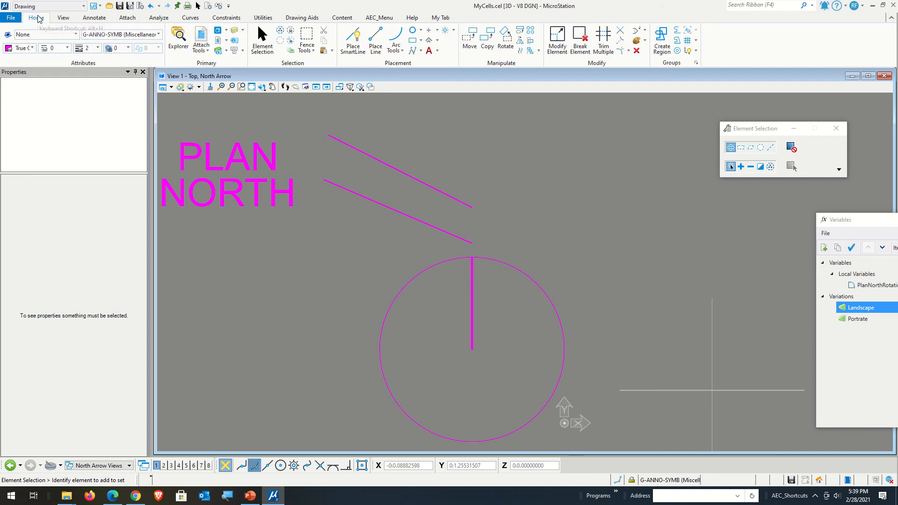
click(94, 17)
click(11, 41)
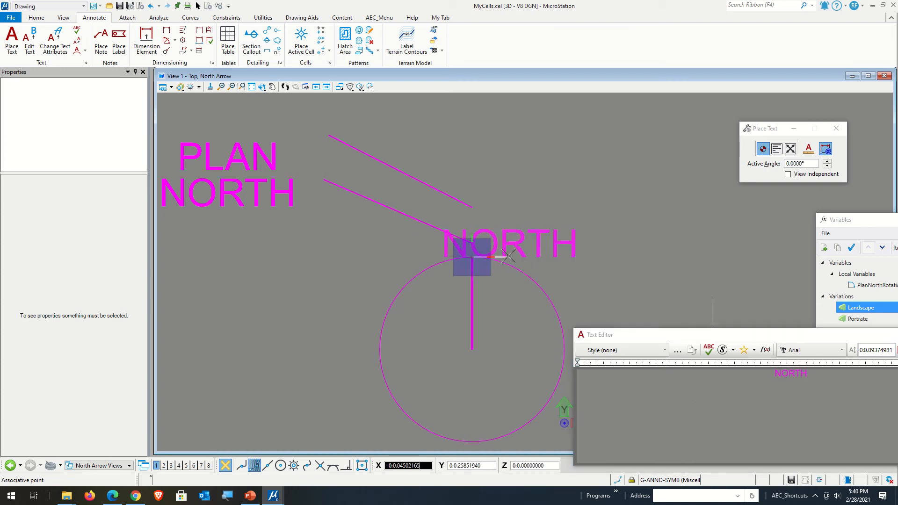
click(474, 244)
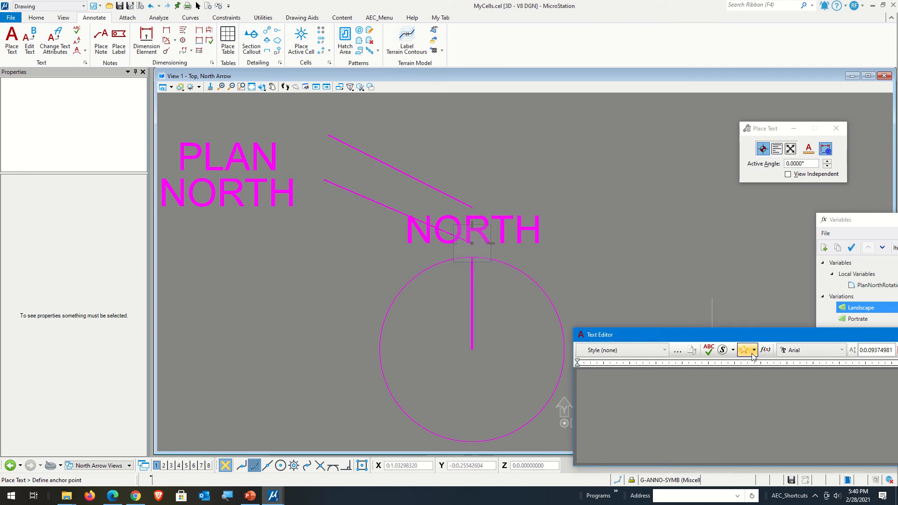
drag(804, 337, 897, 338)
drag(871, 222, 690, 198)
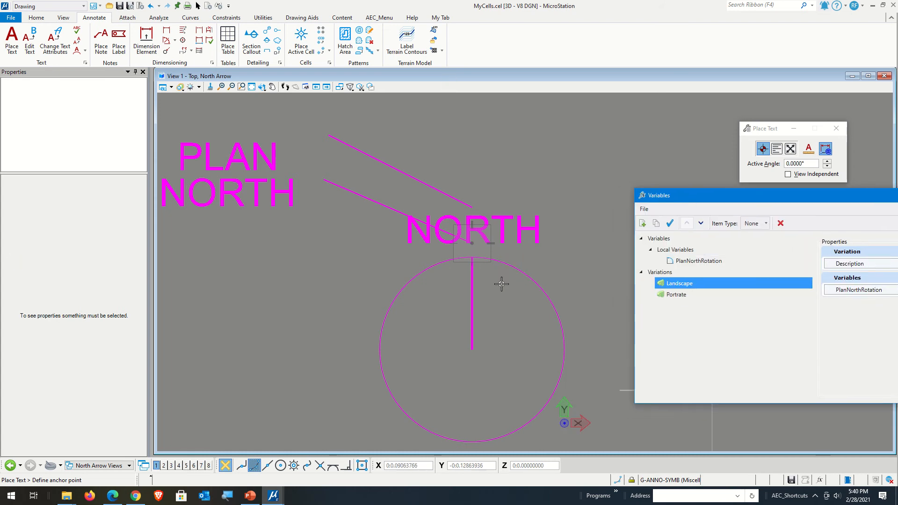
Select the thick north line and test moving its upper end with the attached NORTH text
click(198, 6)
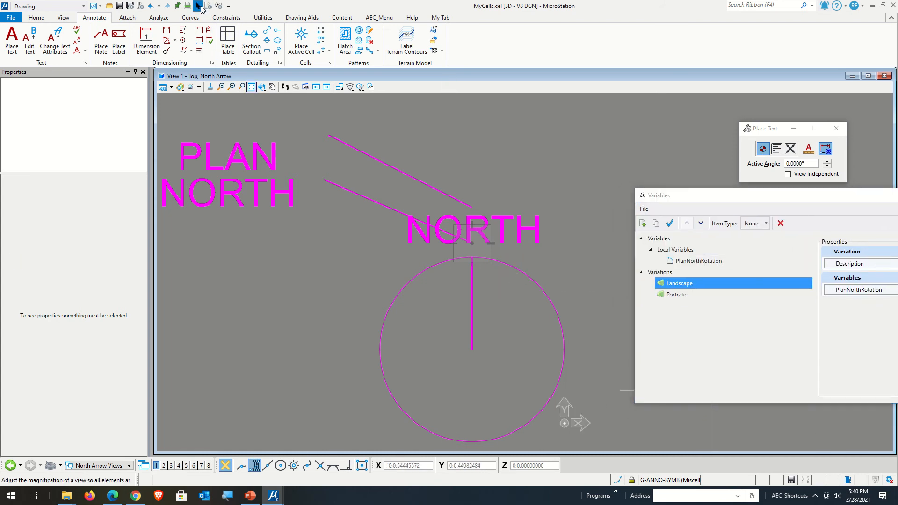
click(472, 262)
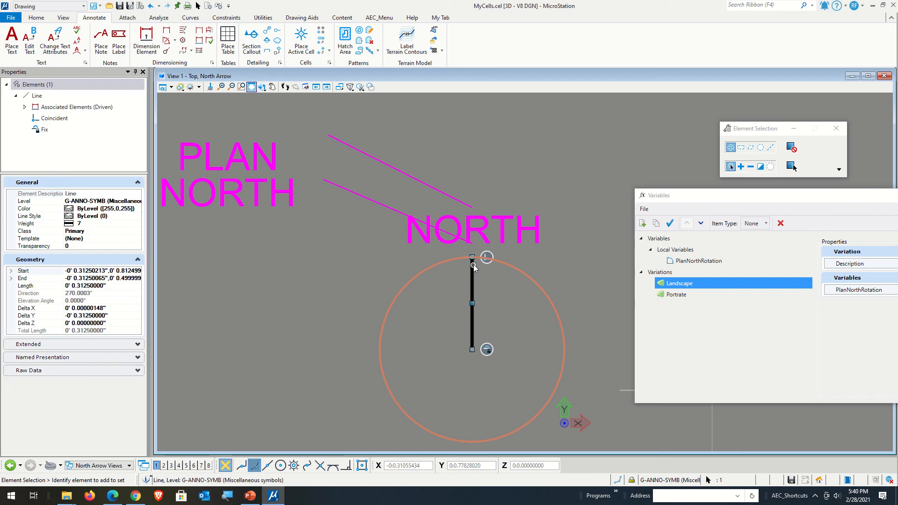
mouse_move(473, 261)
mouse_down()
mouse_move(475, 253)
mouse_move(412, 238)
mouse_move(411, 276)
mouse_move(400, 269)
mouse_move(491, 260)
mouse_move(472, 257)
mouse_up()
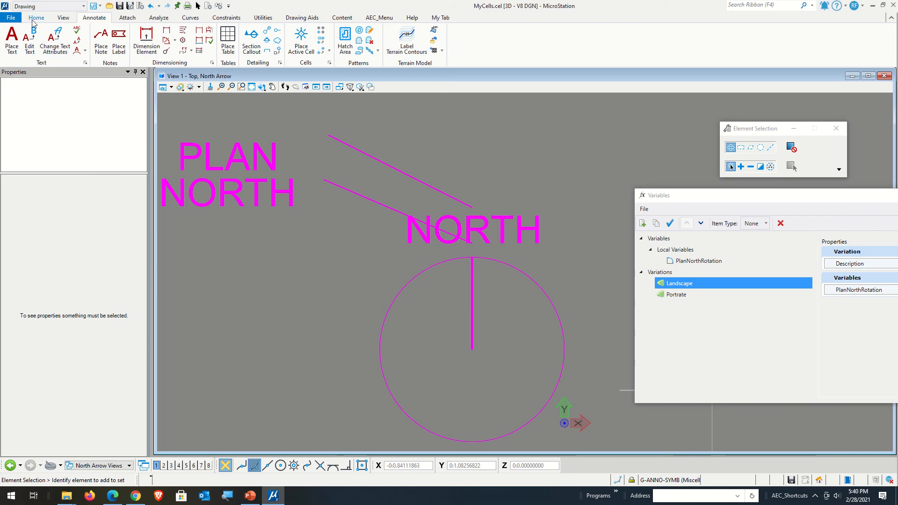
Place PLAN text associated with the north line's upper end, positioned at the upper guide line's end above NORTH
click(11, 40)
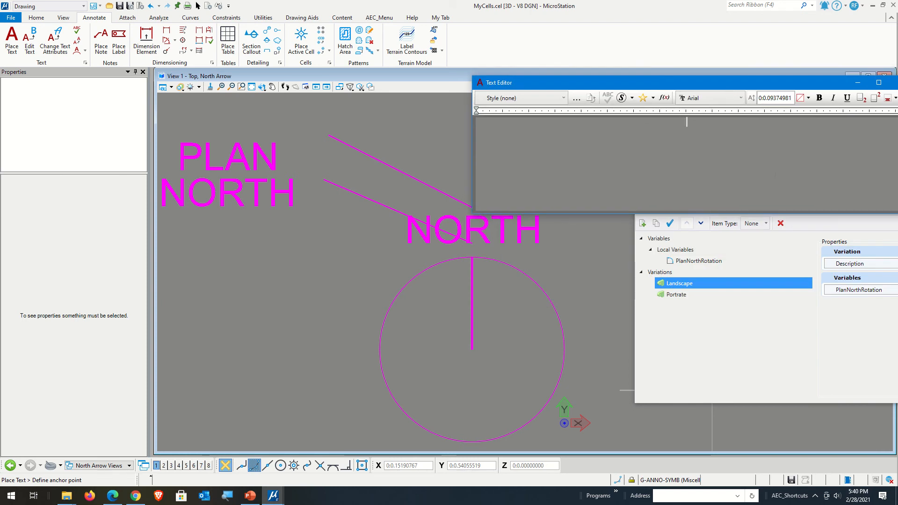
text(PLAN)
drag(703, 85, 897, 290)
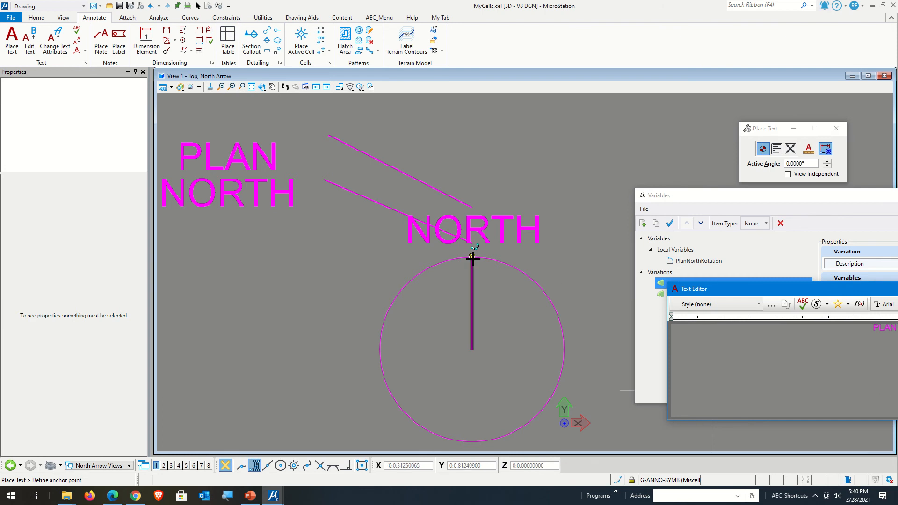
click(471, 205)
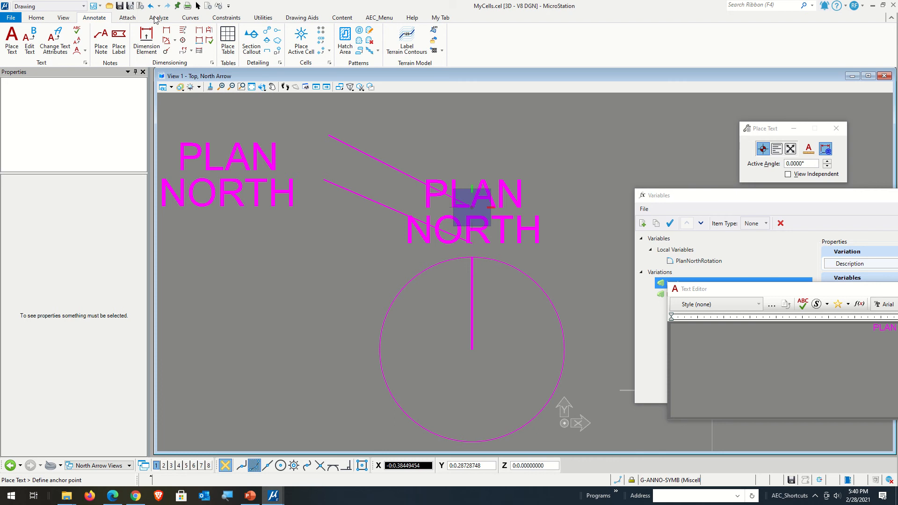
Delete the old PLAN NORTH text and both slanted guide lines
click(197, 5)
drag(363, 126, 229, 223)
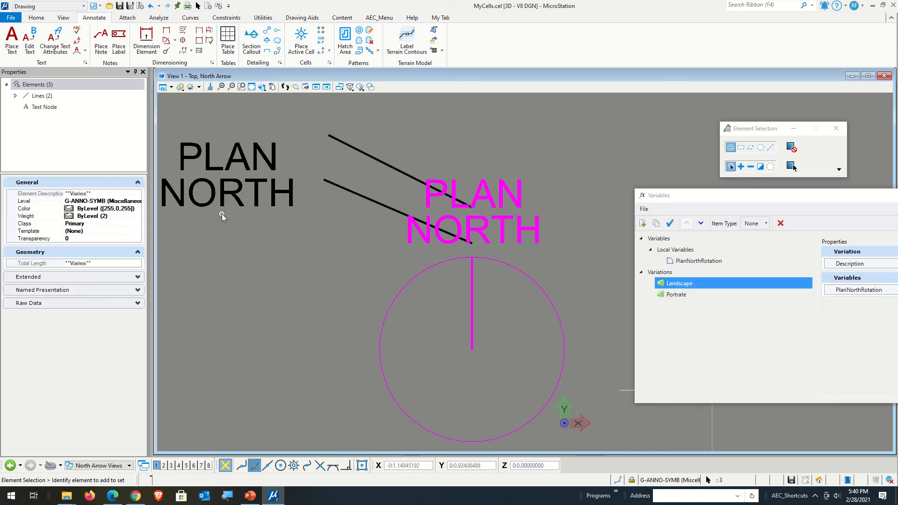
key(Delete)
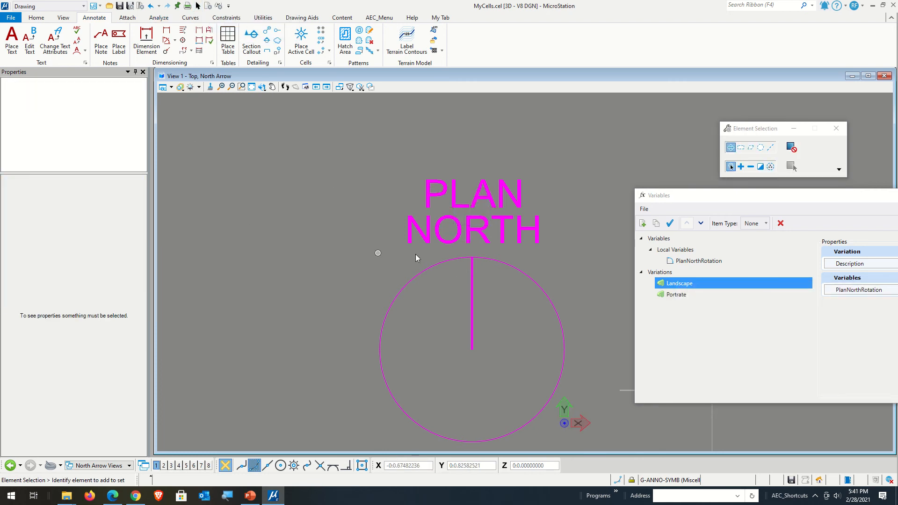
Test swinging the north line's upper end counterclockwise along the circle with both attached texts, and restore the line to vertical
click(472, 299)
click(472, 258)
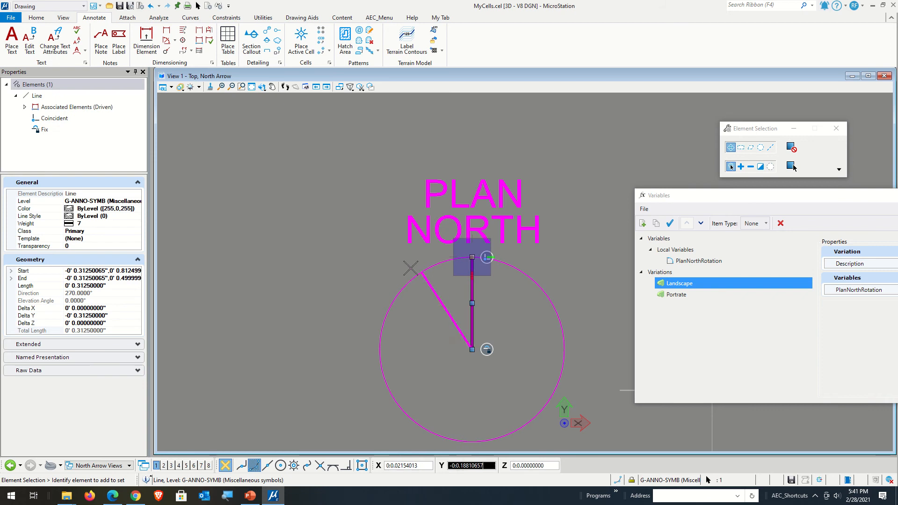
click(410, 267)
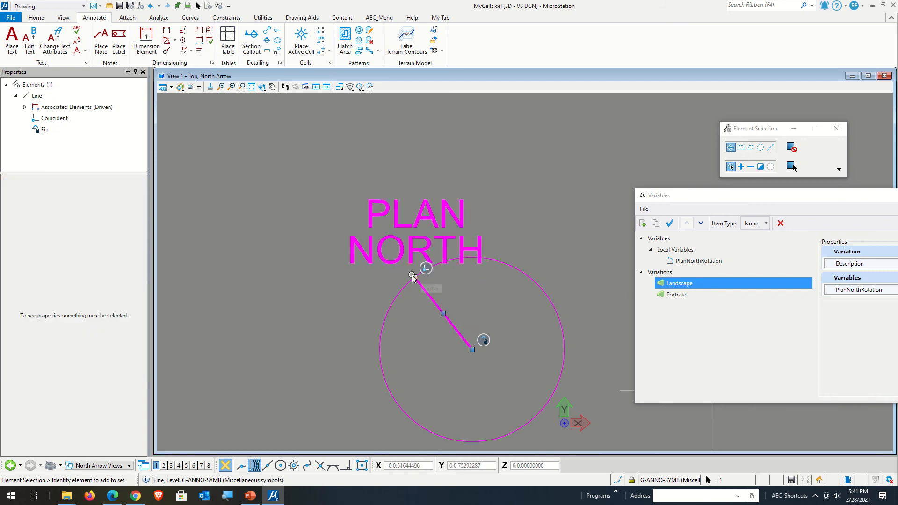
click(592, 251)
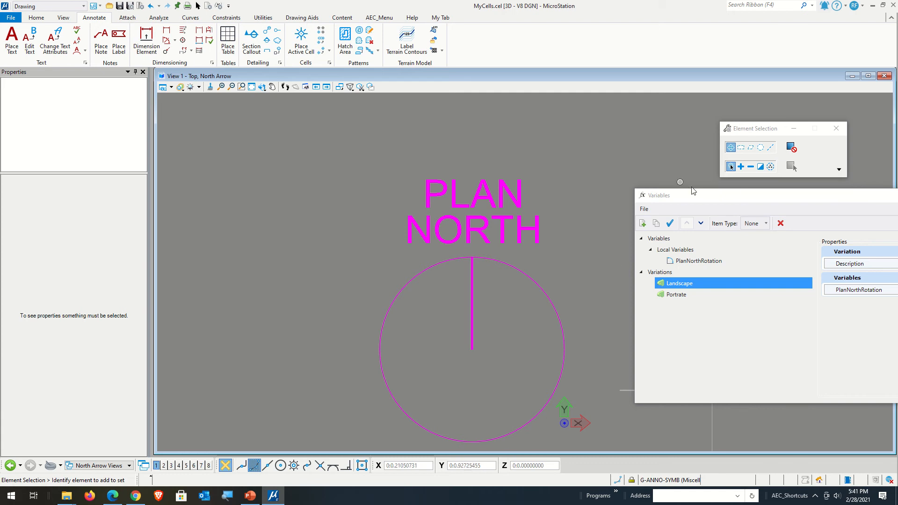
Move the Variables dialog aside and set both crossing gray lines beside the circle to ByLevel line style and weight 0
drag(736, 196, 897, 196)
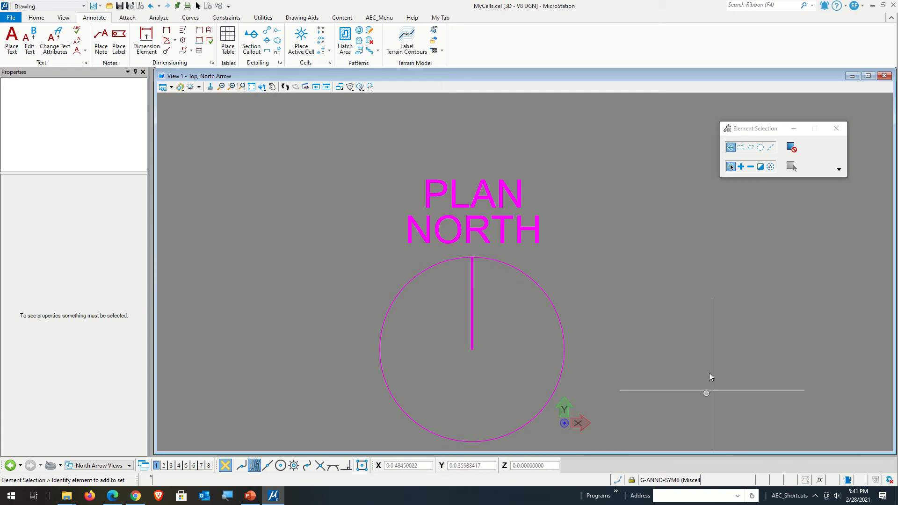
scroll(707, 411, down, 1)
scroll(720, 416, up, 1)
drag(734, 403, 682, 329)
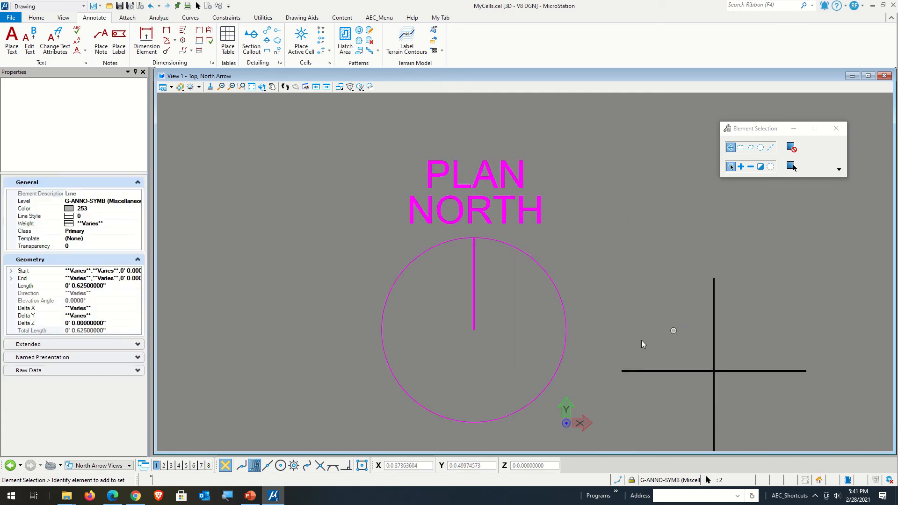
click(33, 19)
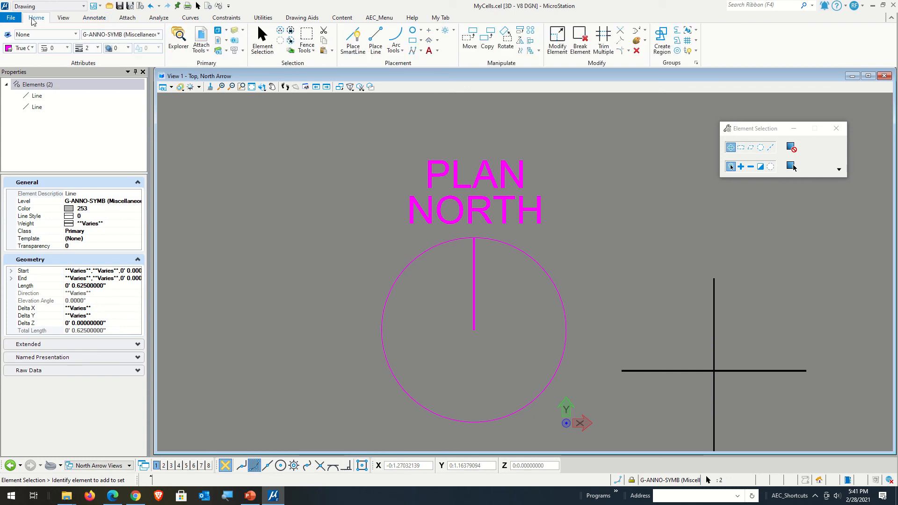
click(67, 47)
click(63, 93)
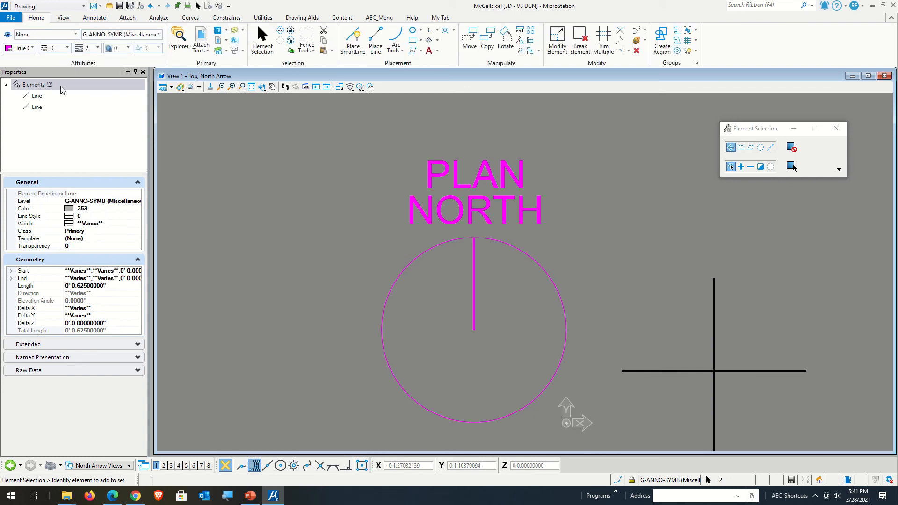
click(93, 48)
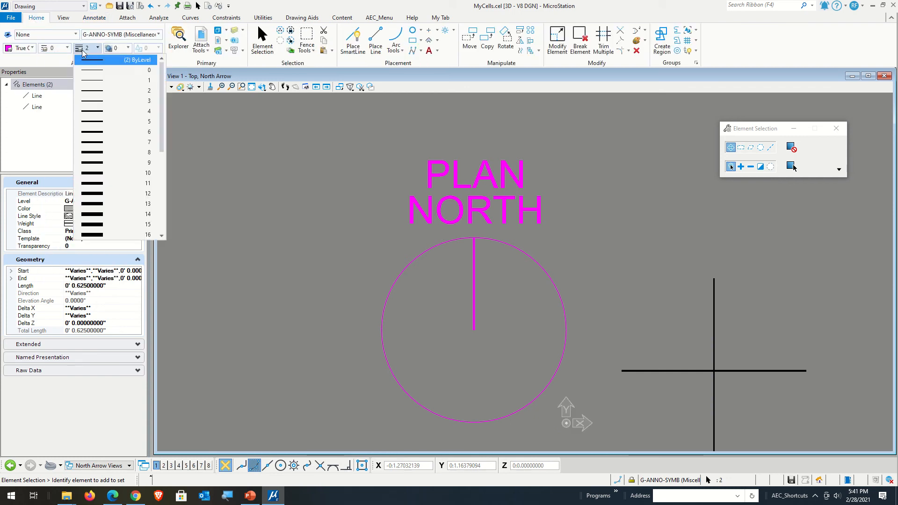
click(101, 71)
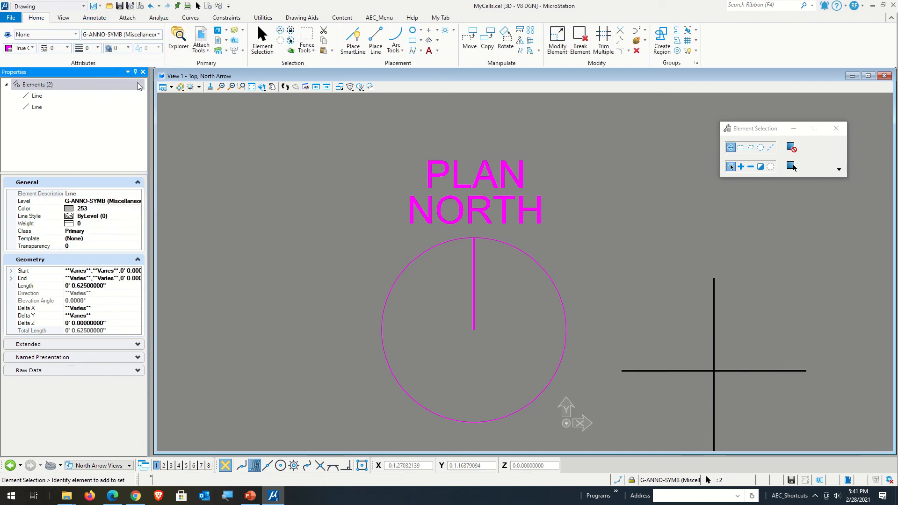
click(245, 160)
Set the color of both crossing lines beside the circle to 253 and deselect them
drag(742, 395, 682, 341)
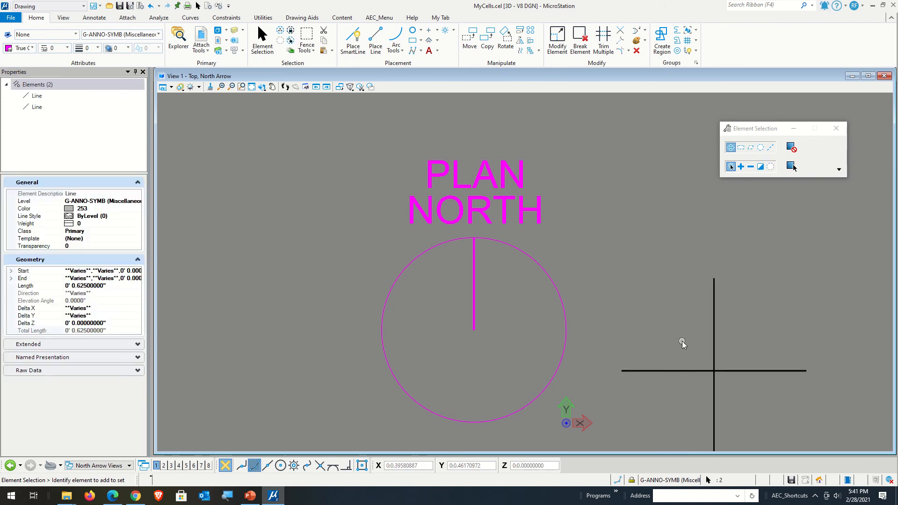
click(28, 48)
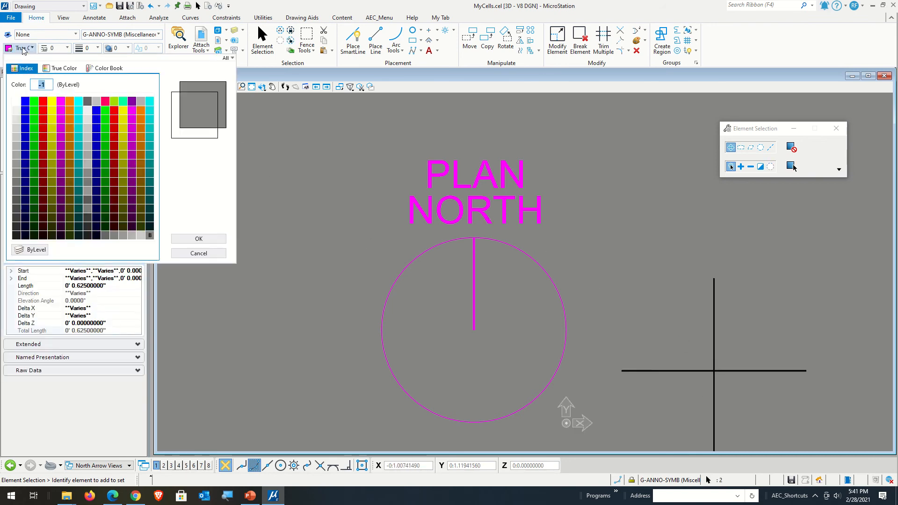
click(122, 237)
click(307, 303)
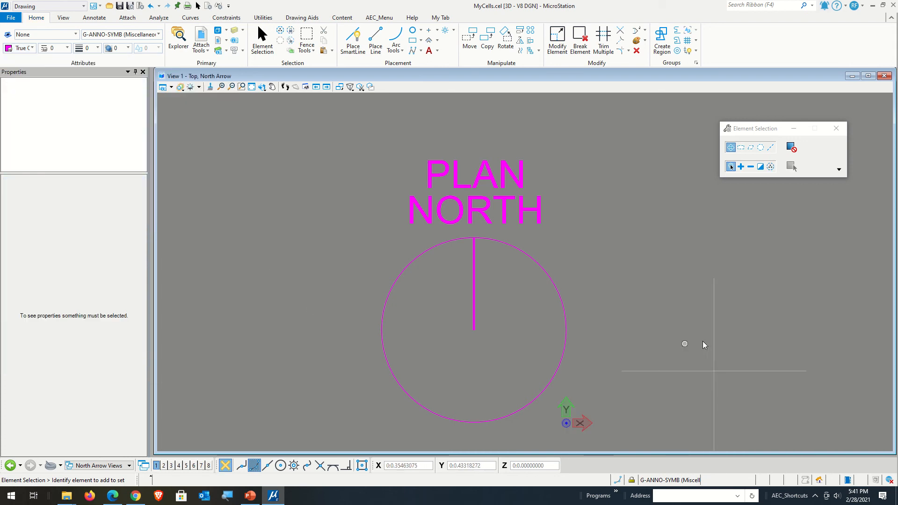
click(714, 337)
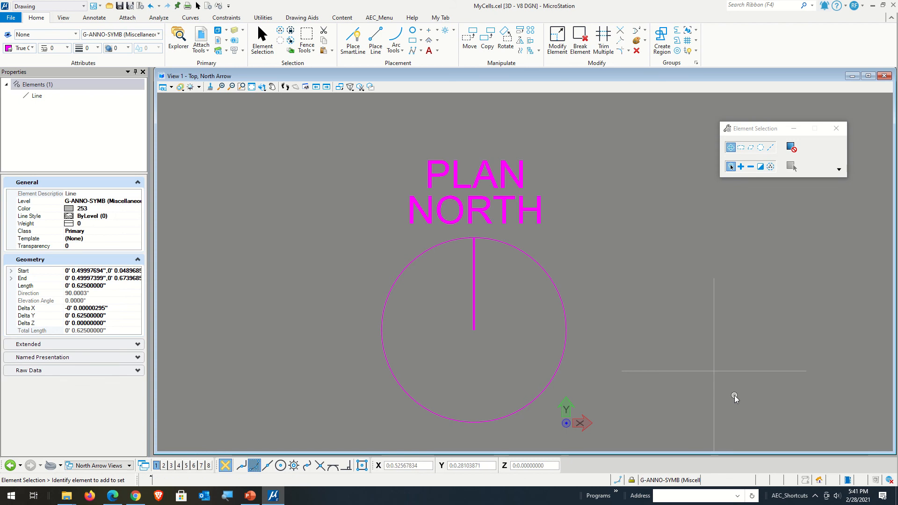
drag(733, 394, 656, 334)
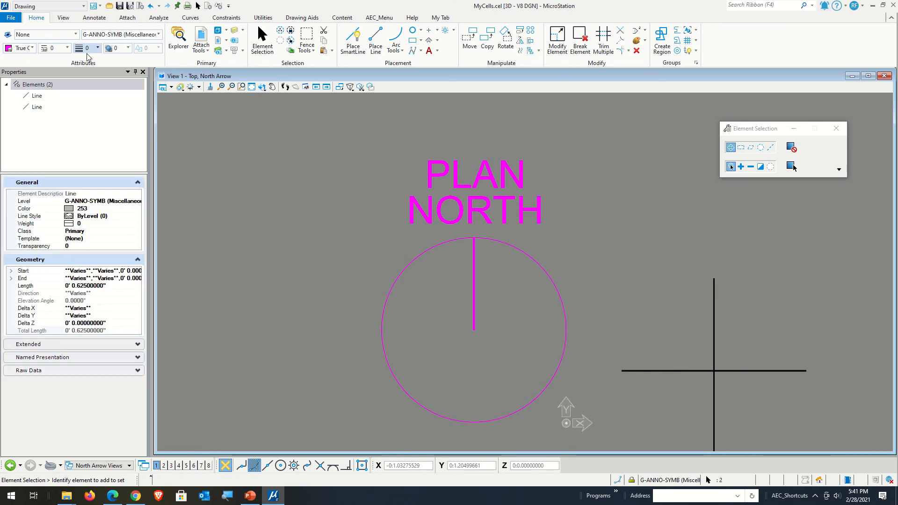
click(29, 48)
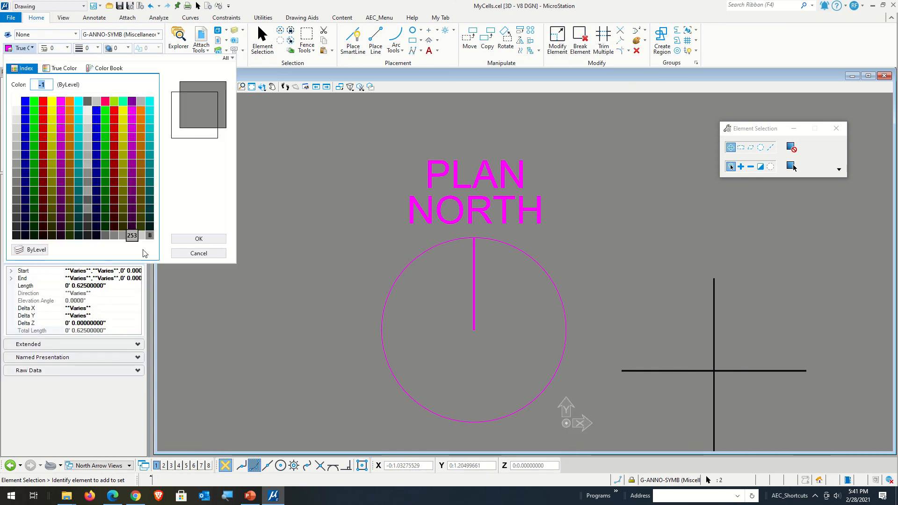
click(125, 238)
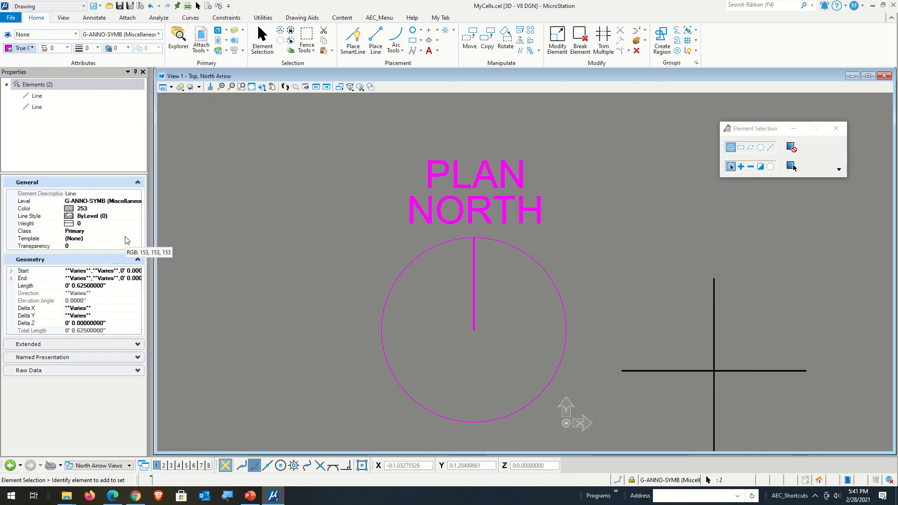
click(29, 47)
click(133, 236)
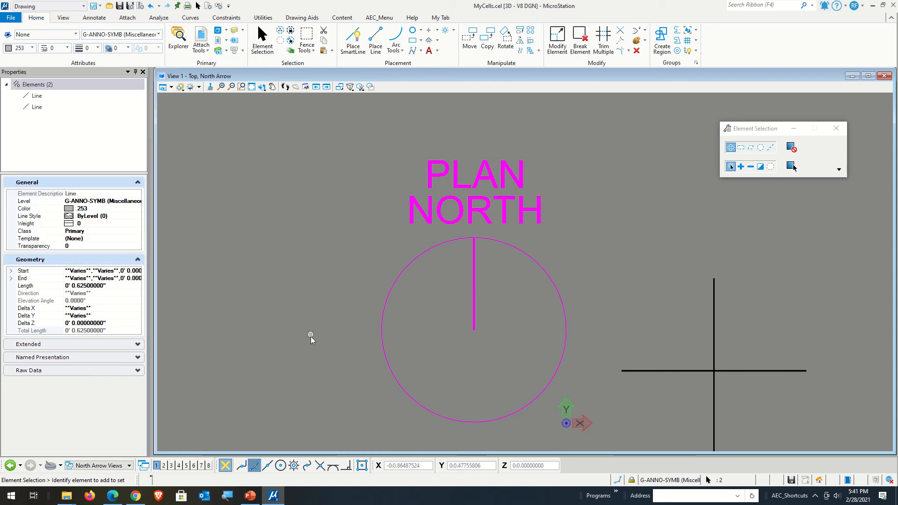
click(311, 338)
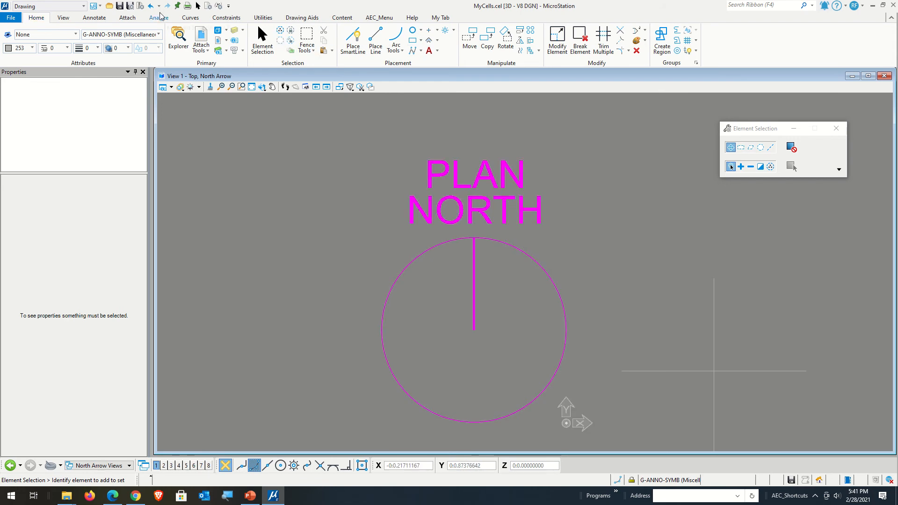
Show the degrees of freedom and constraints of the north arrow geometry, and check the horizontal line beside the circle
click(226, 17)
click(233, 30)
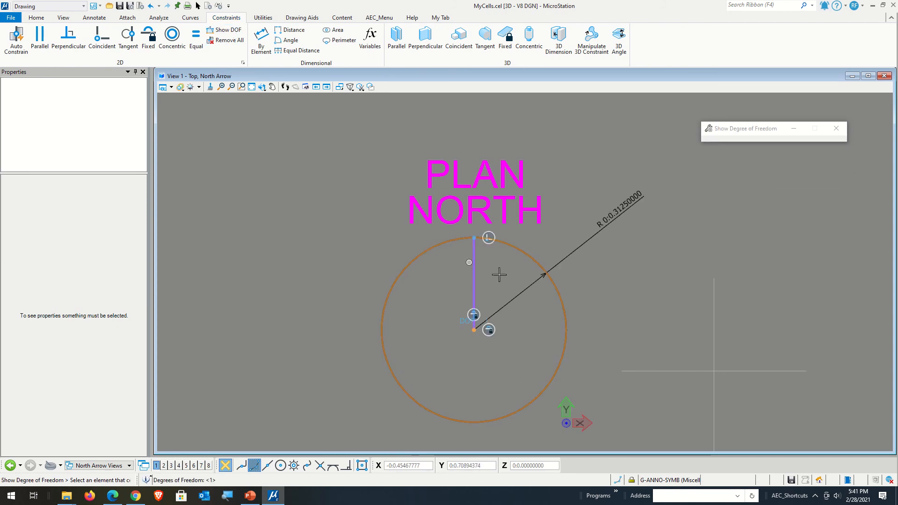
click(624, 376)
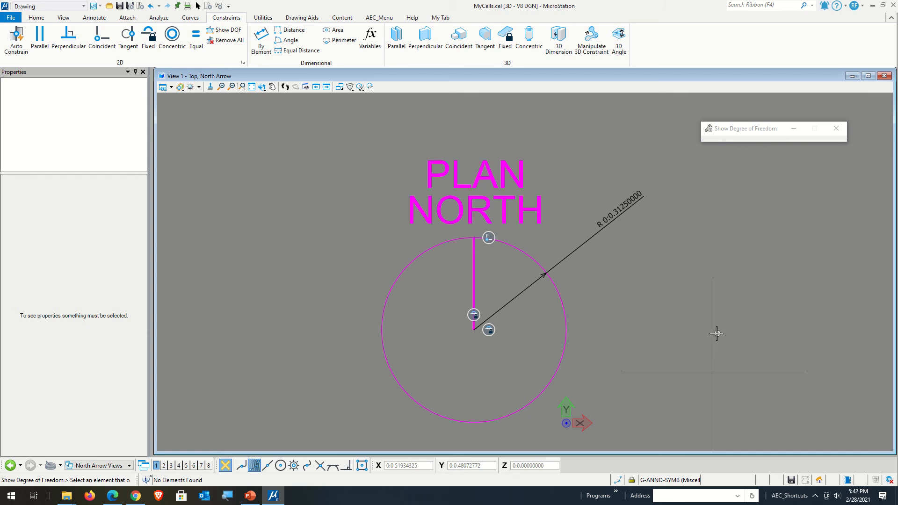
Add coincident constraints tying both ends of the horizontal line to the circle
click(285, 86)
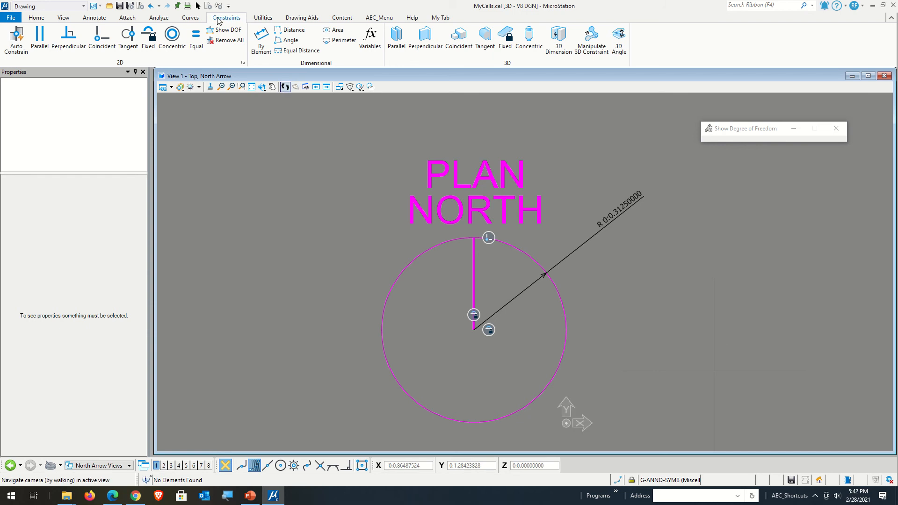
click(108, 43)
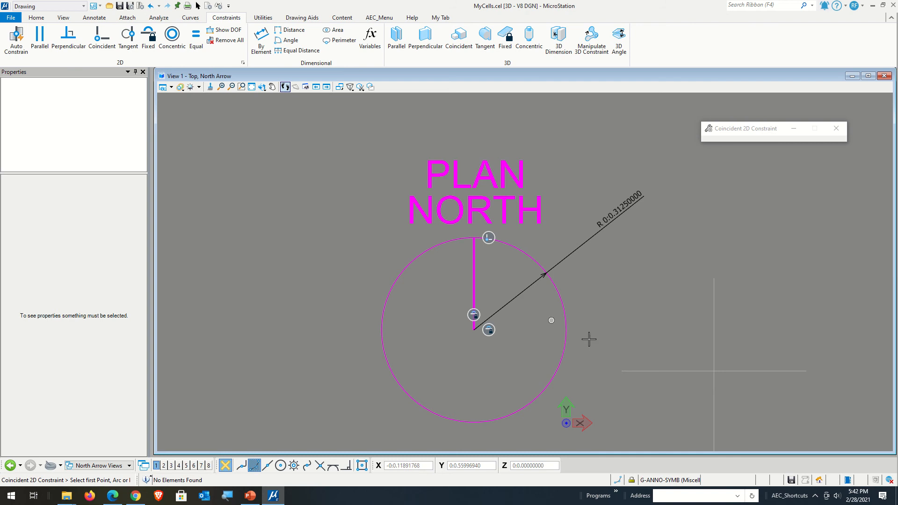
click(378, 327)
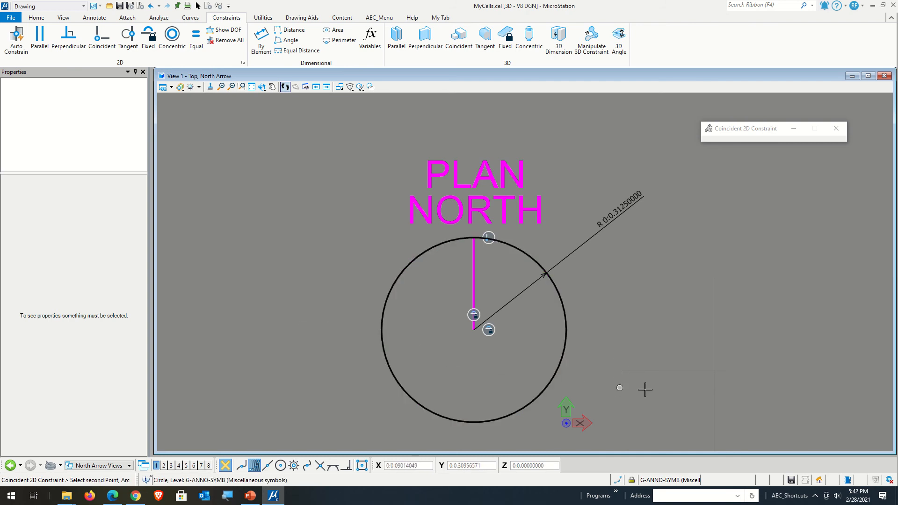
click(622, 370)
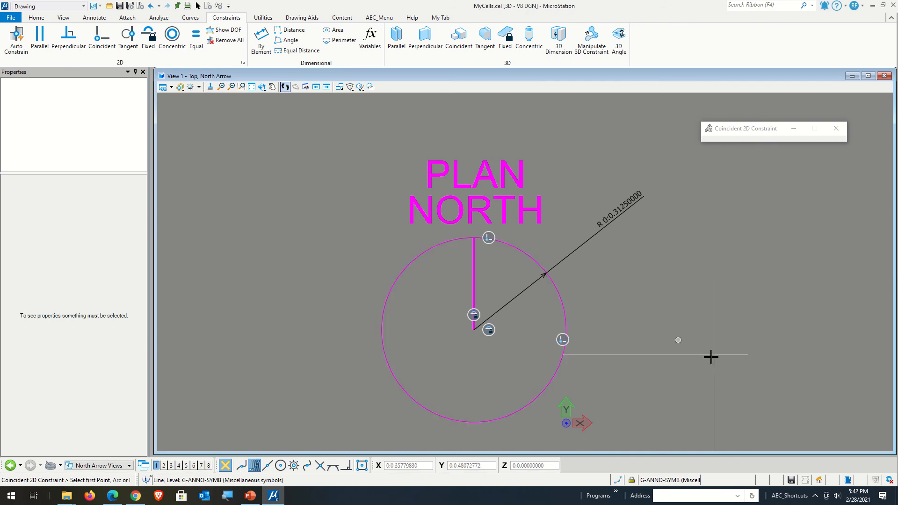
click(566, 318)
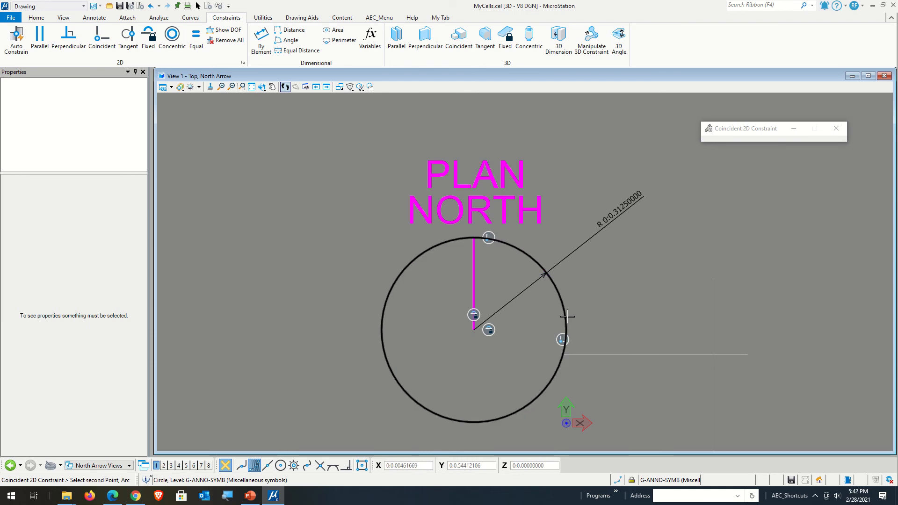
click(748, 355)
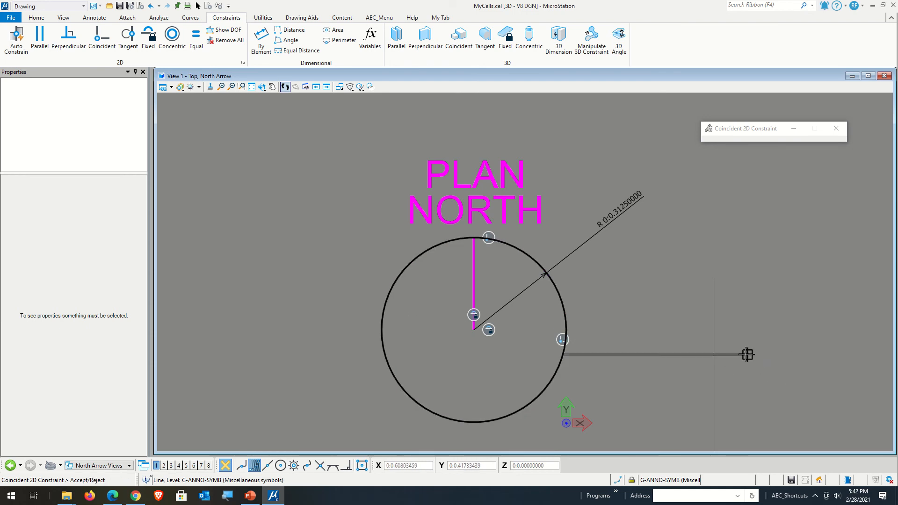
click(748, 354)
Select the short constrained line on the circle and pull its lower end along the circle toward the opposite side
scroll(556, 355, up, 4)
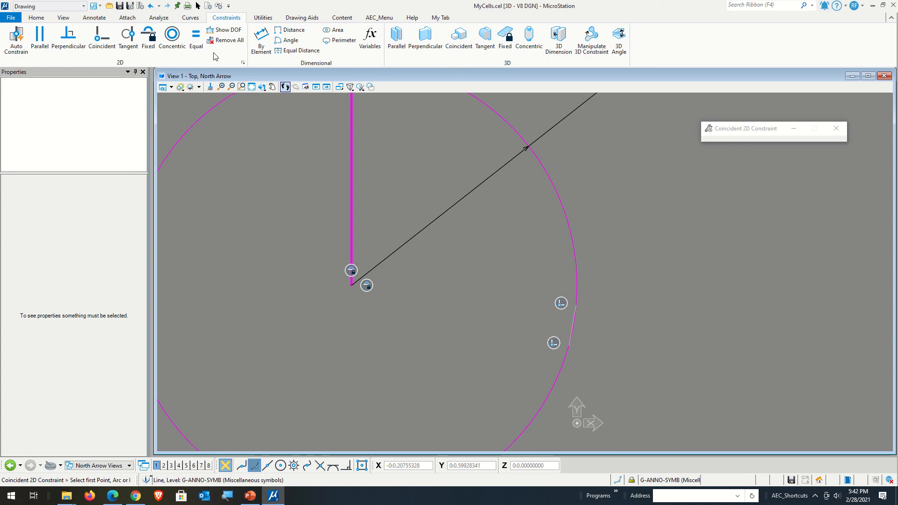
click(197, 6)
click(568, 333)
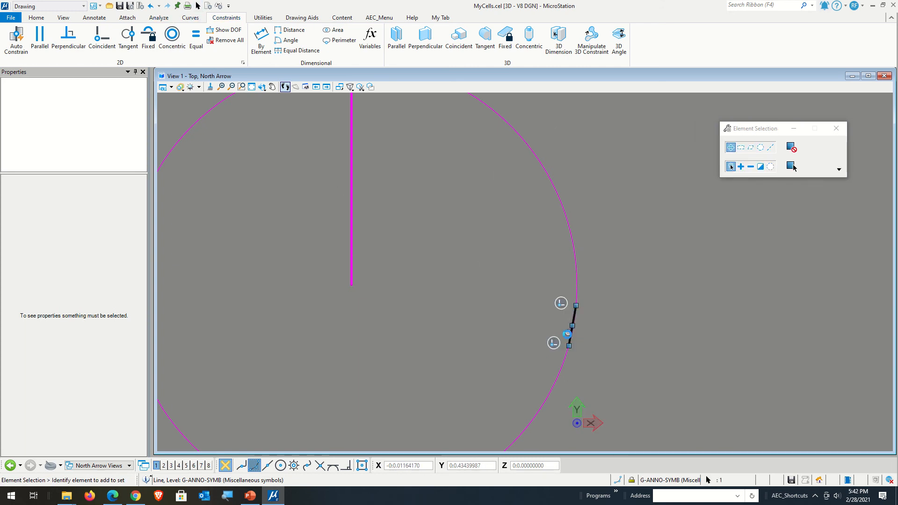
click(568, 347)
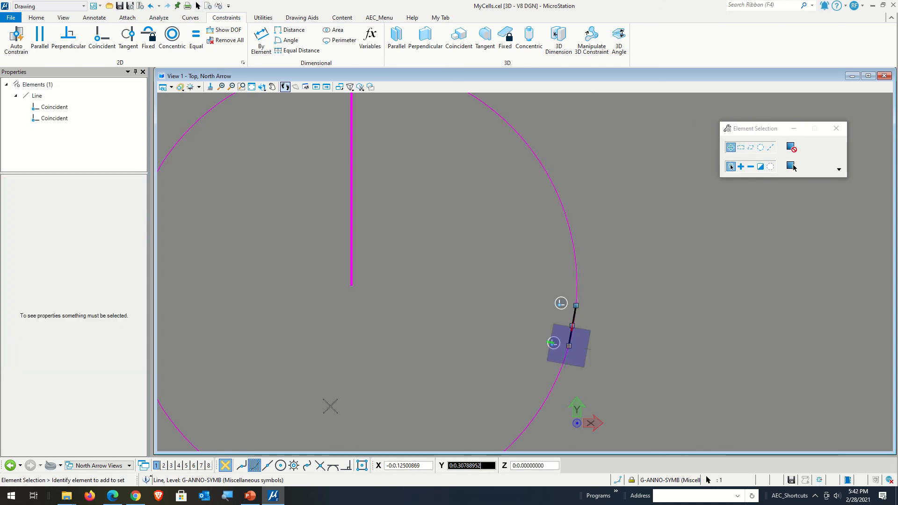
scroll(267, 369, down, 4)
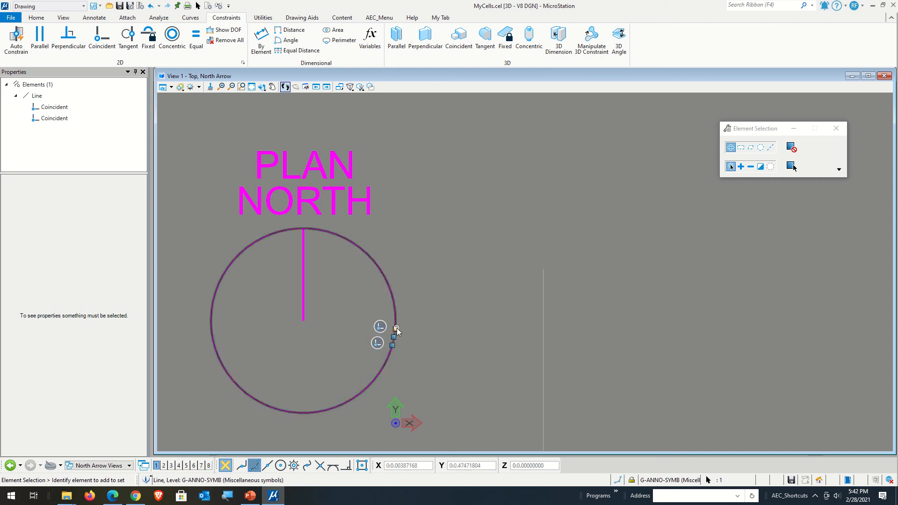
scroll(417, 348, up, 5)
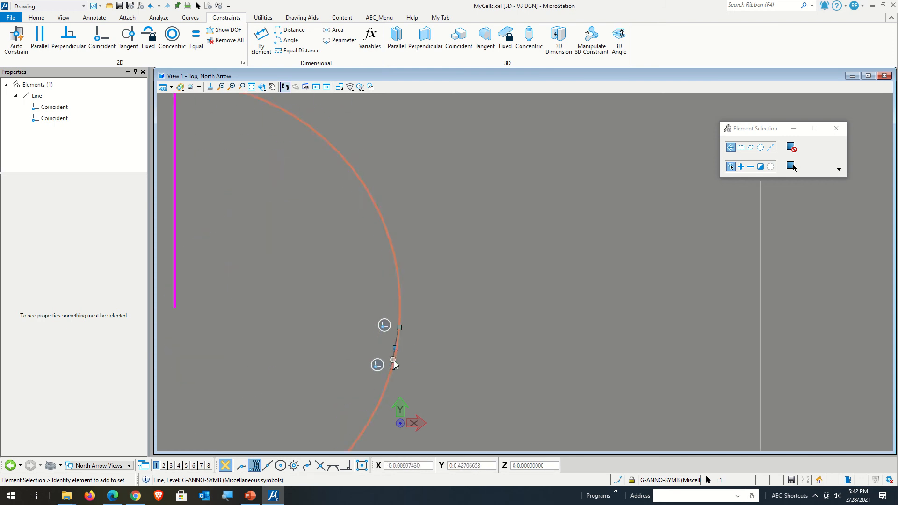
click(411, 344)
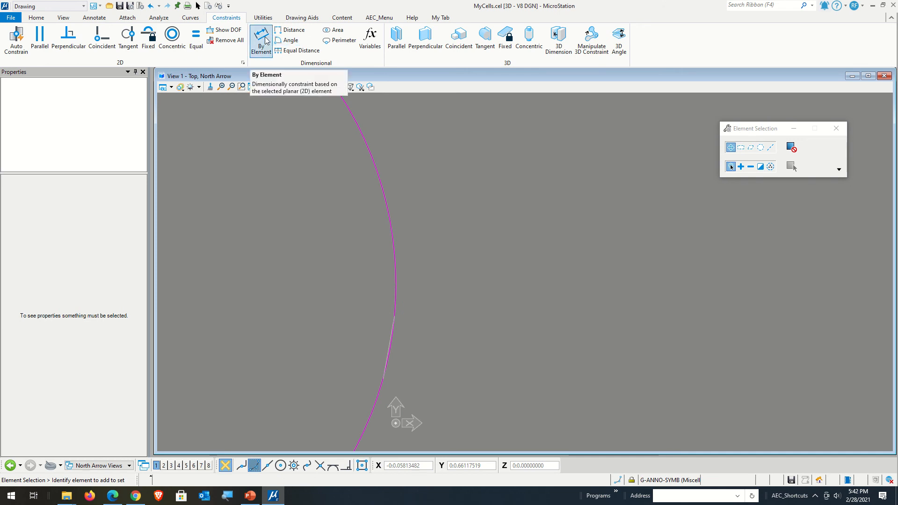
click(291, 30)
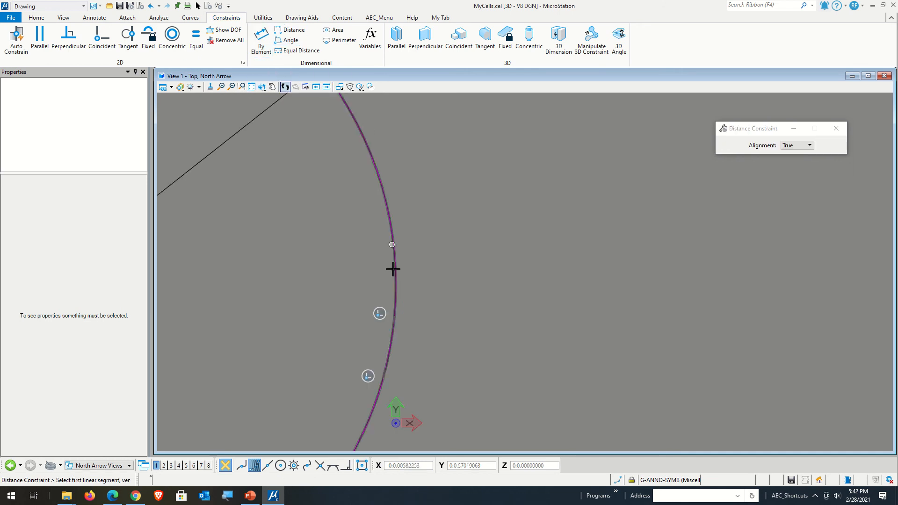
click(389, 347)
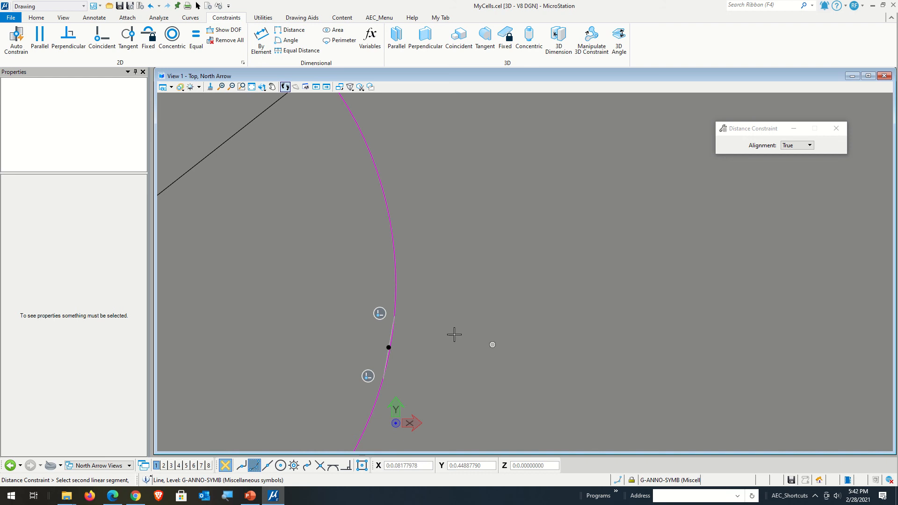
Add a By Element dimensional constraint to the short chord at the circle's lower right and set its length to 0:5/8
click(254, 40)
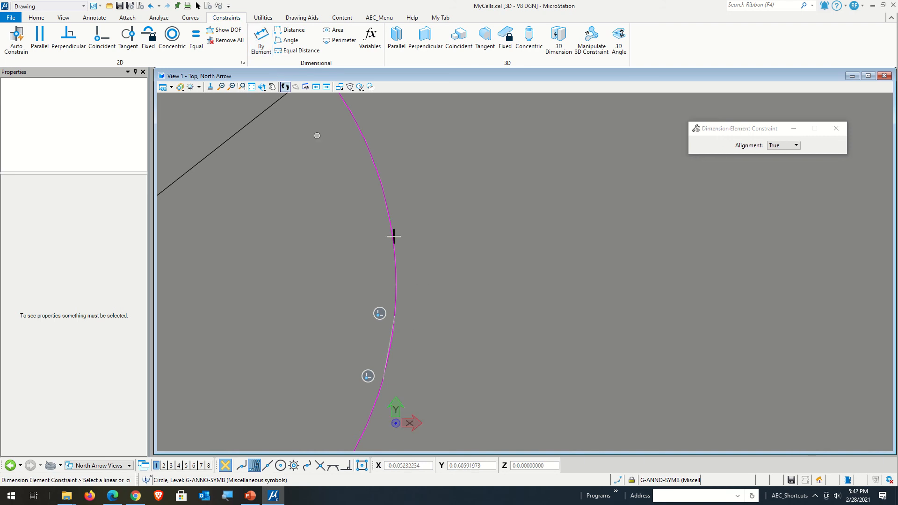
click(387, 337)
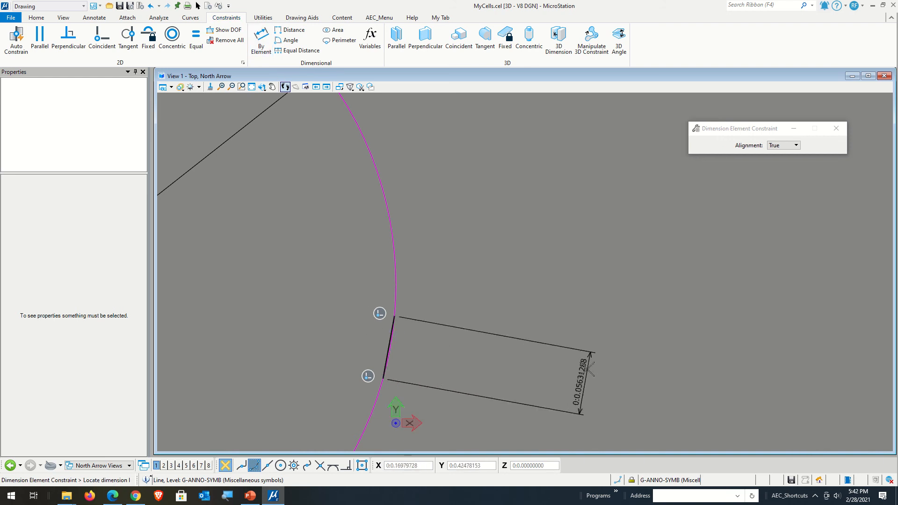
click(584, 372)
click(628, 382)
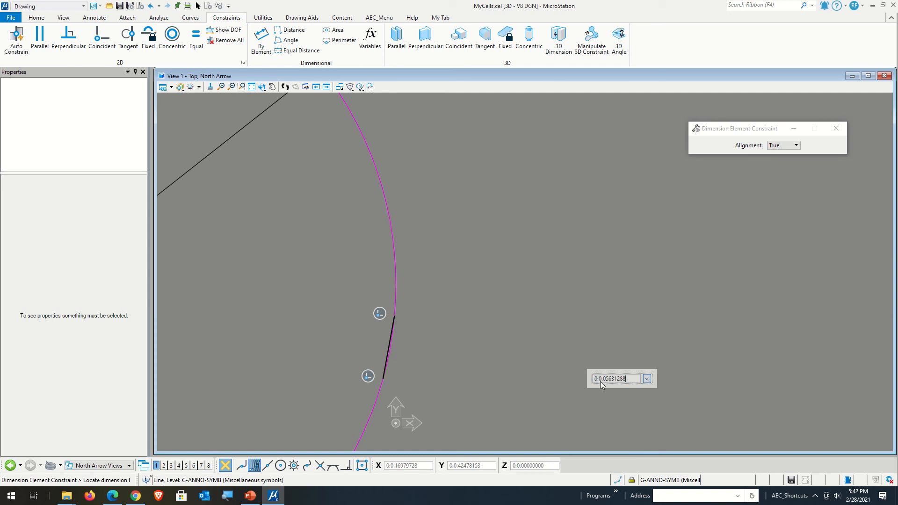
double_click(605, 380)
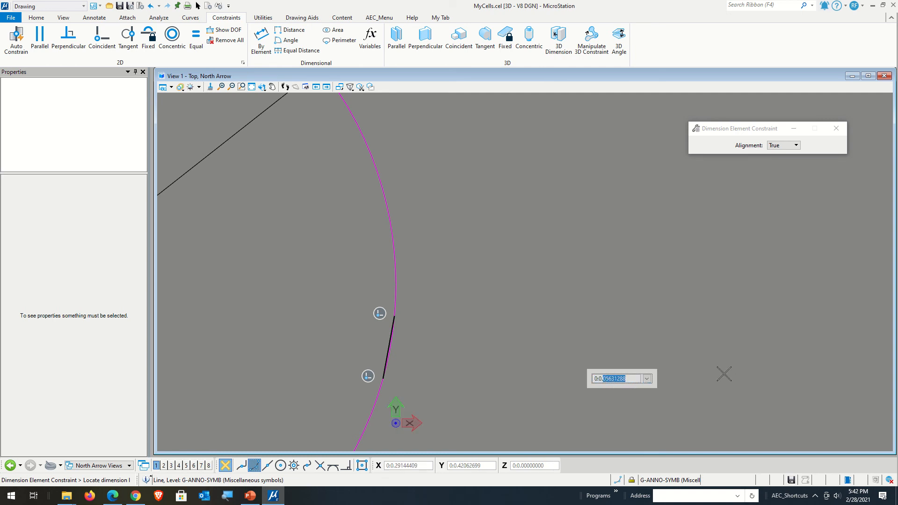
key(BackSpace)
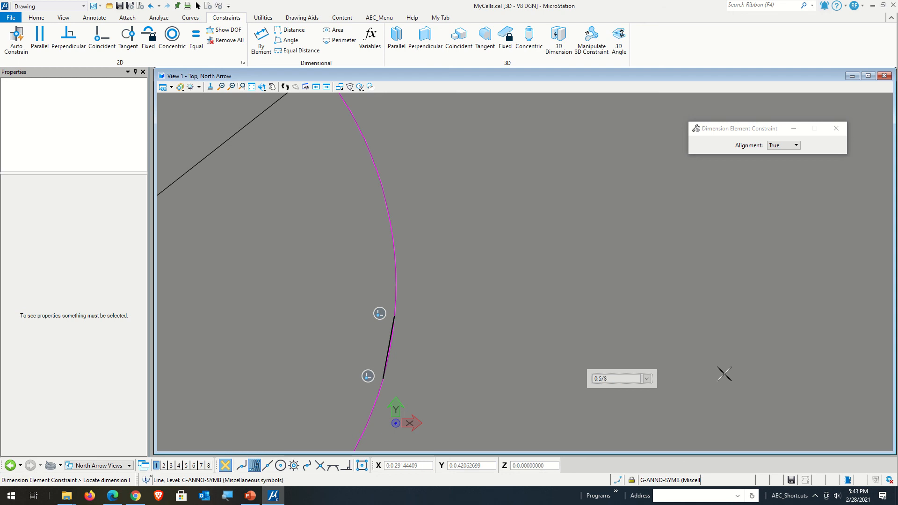
key(Return)
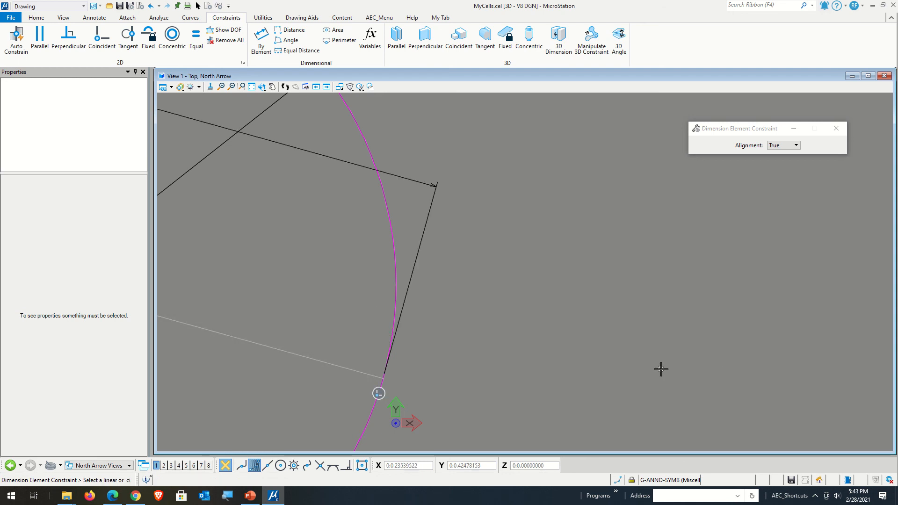
Try to move the sloped diameter line's lower right endpoint to the circle's right quadrant point
scroll(691, 351, down, 4)
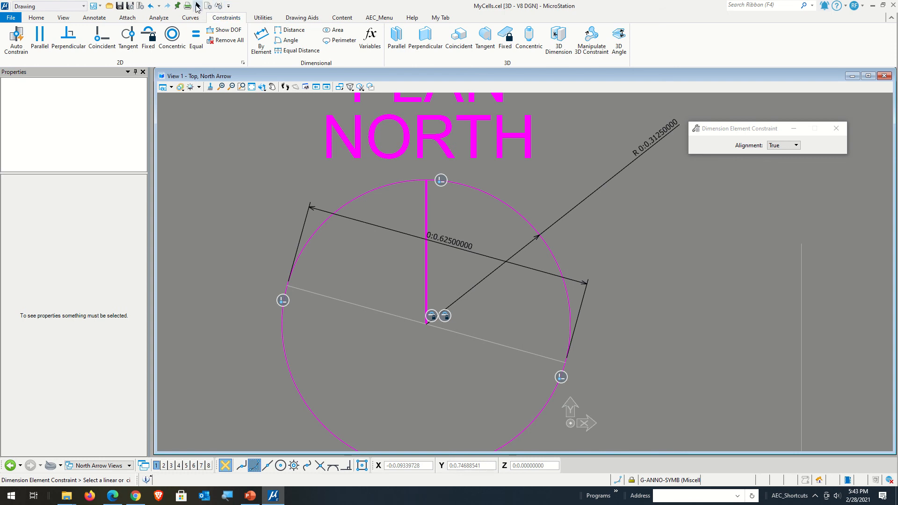
click(196, 6)
click(381, 307)
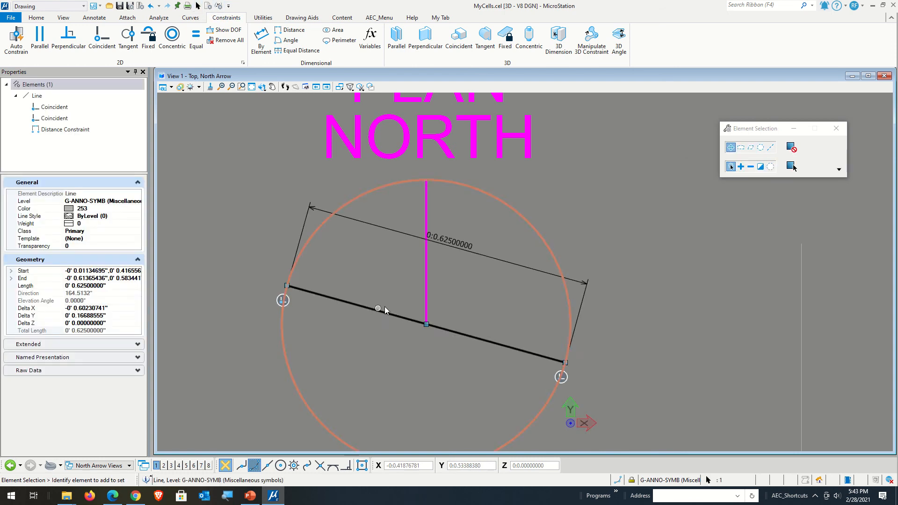
click(565, 362)
right_click(570, 329)
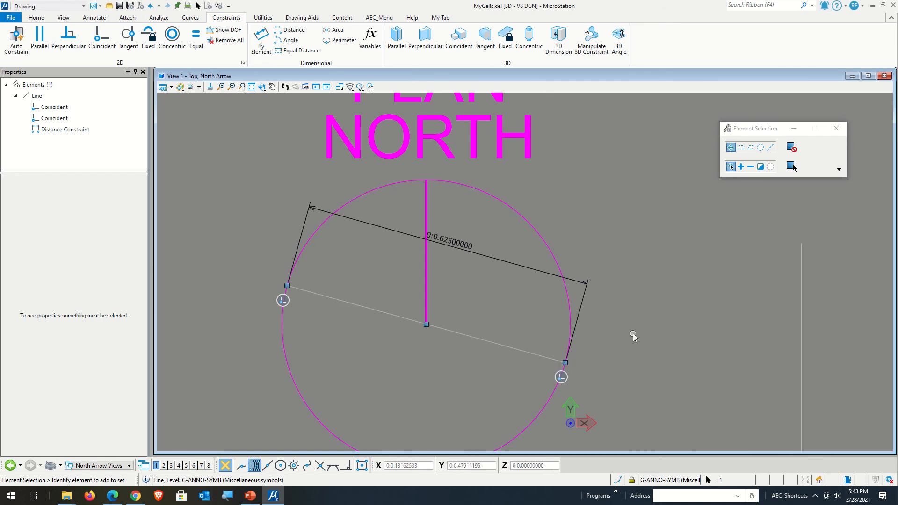
click(565, 362)
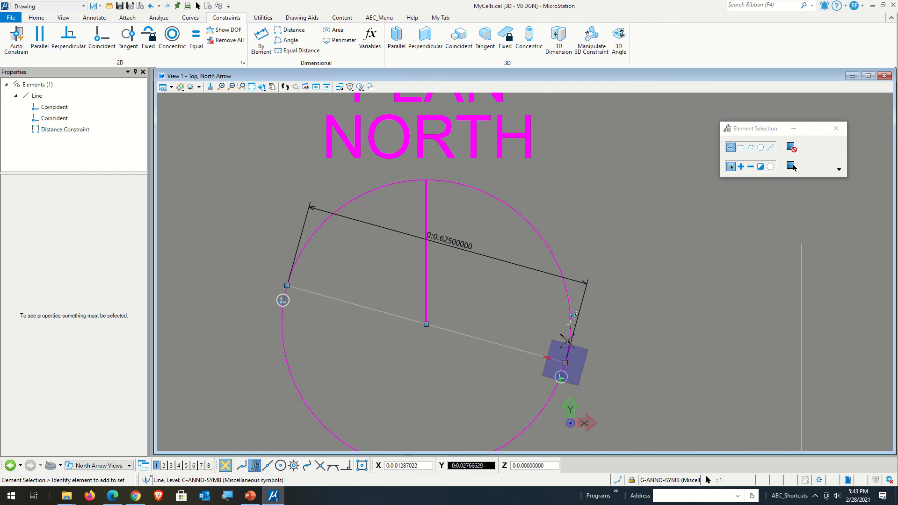
right_click(570, 326)
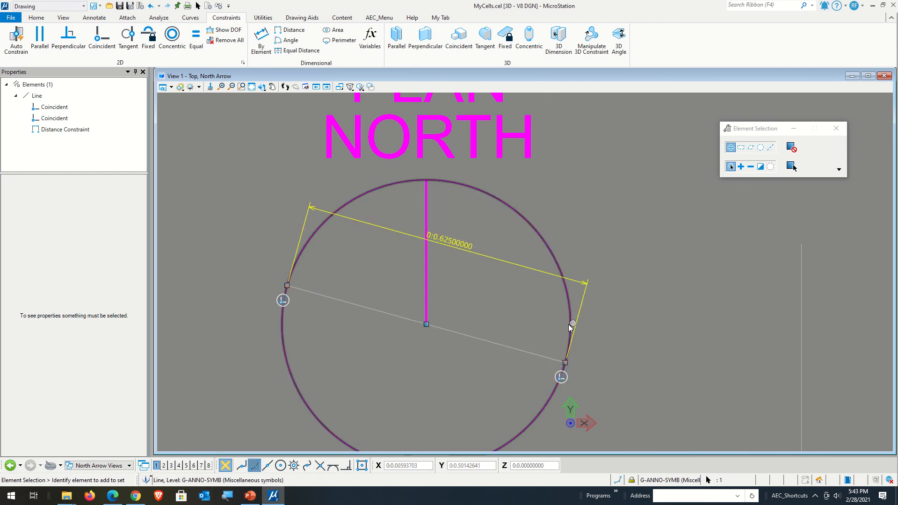
Start rotating the sloped diameter line and try the Active Angle method with the circle's right quadrant and centre as pivots
click(308, 291)
right_click(379, 346)
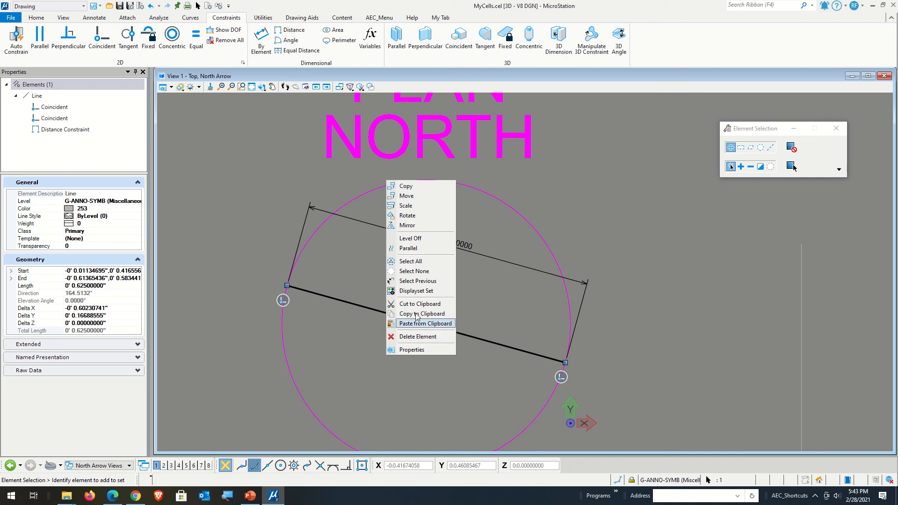
click(421, 218)
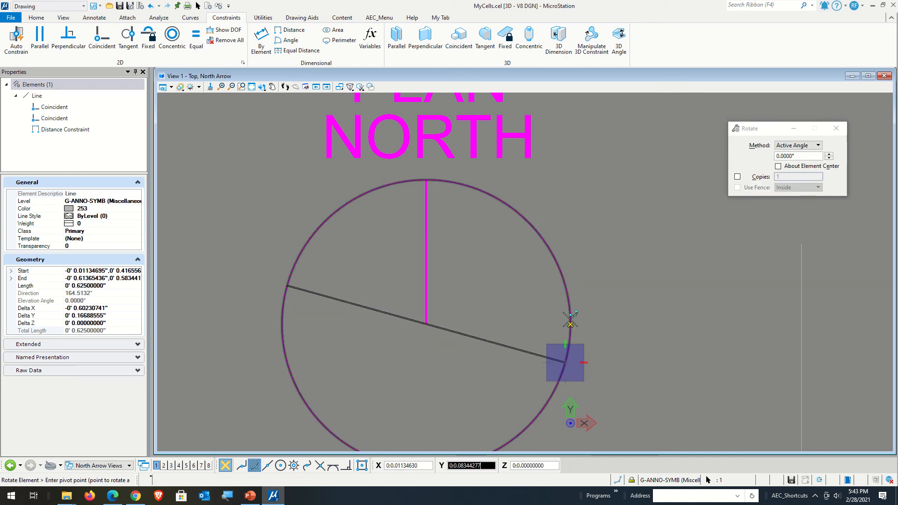
click(570, 324)
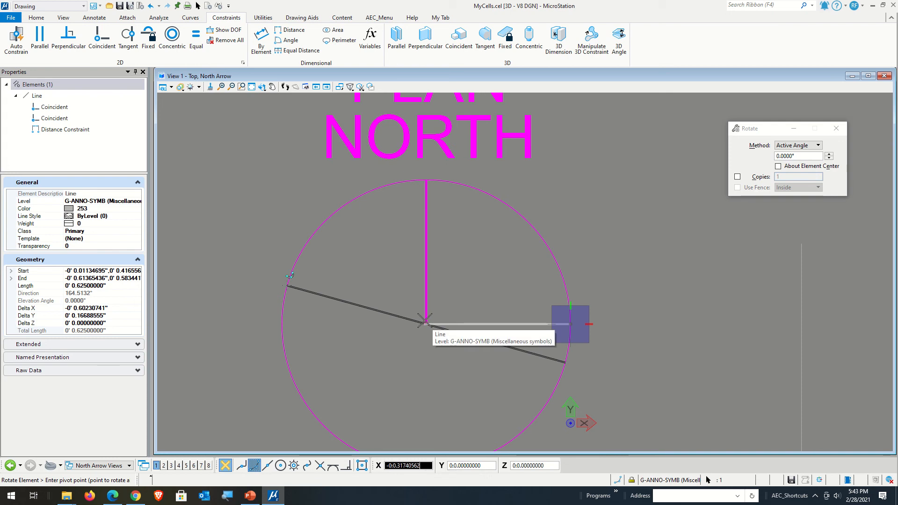
click(426, 323)
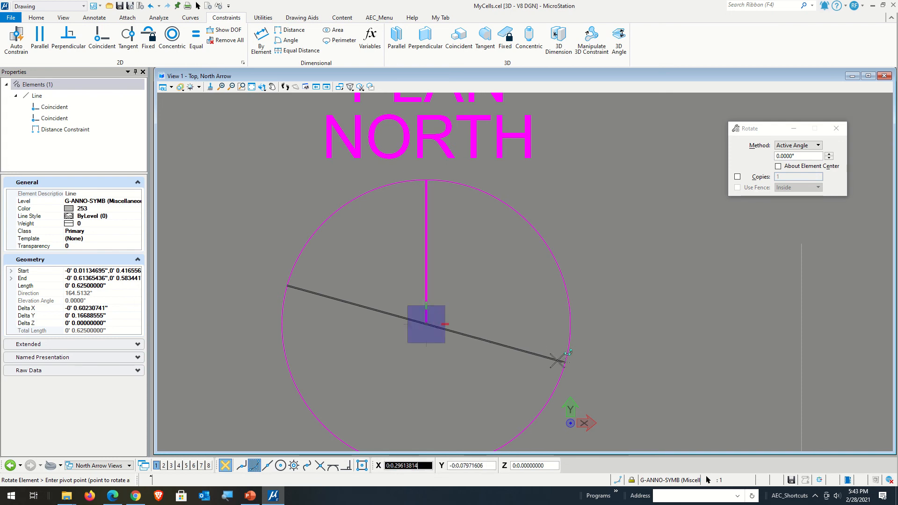
Try rotating the diameter line about the circle's centre with the 2 Points method
click(796, 147)
click(795, 167)
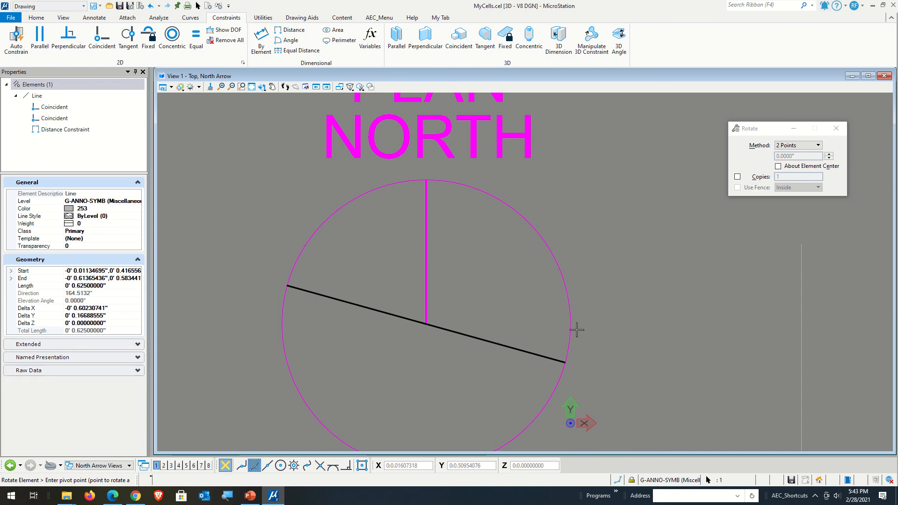
click(426, 323)
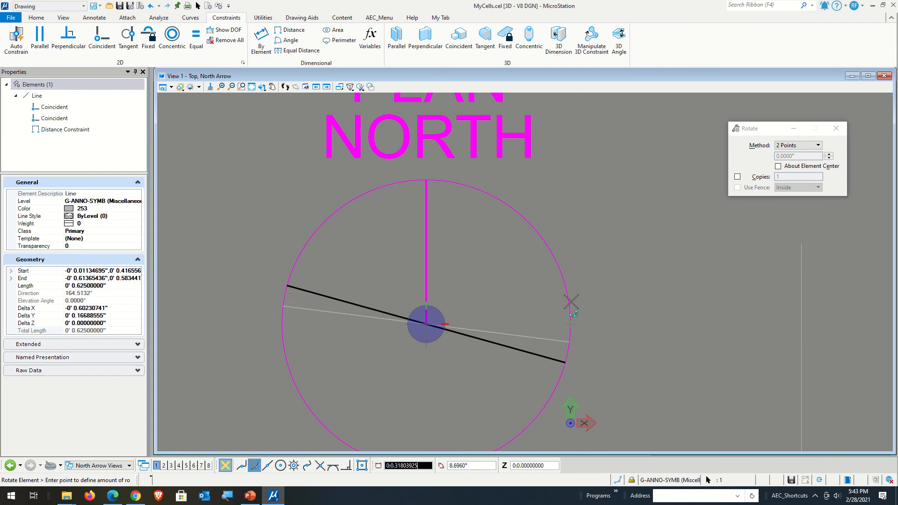
right_click(596, 321)
Rotate the diameter line with the 3 points method about the circle's centre, from its lower right end to the right quadrant point
click(797, 146)
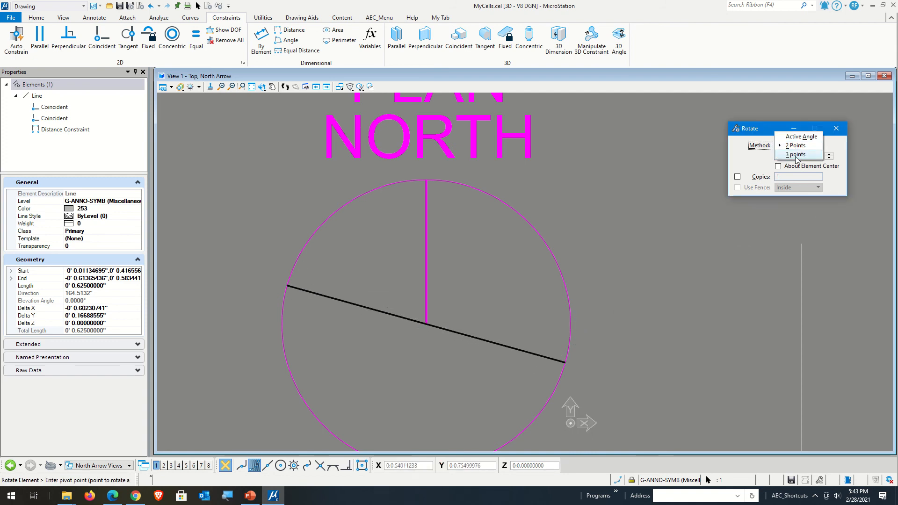
click(796, 162)
click(426, 322)
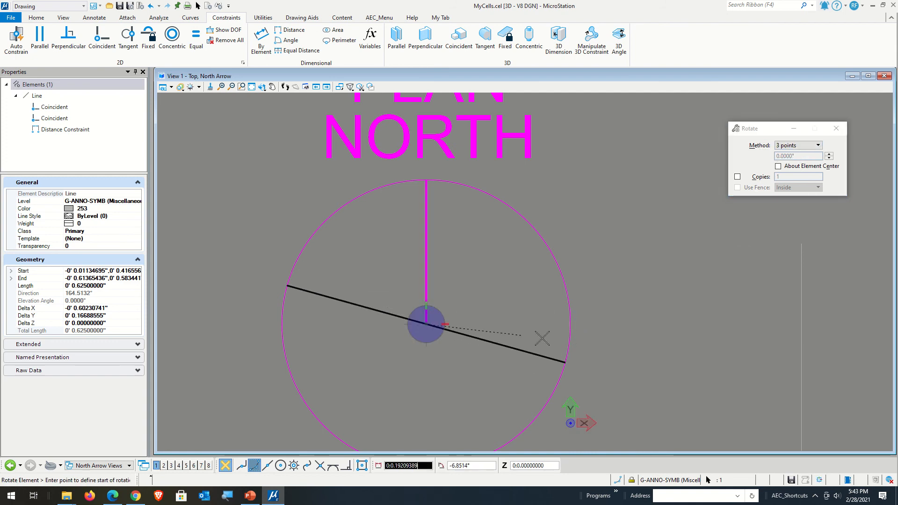
click(561, 363)
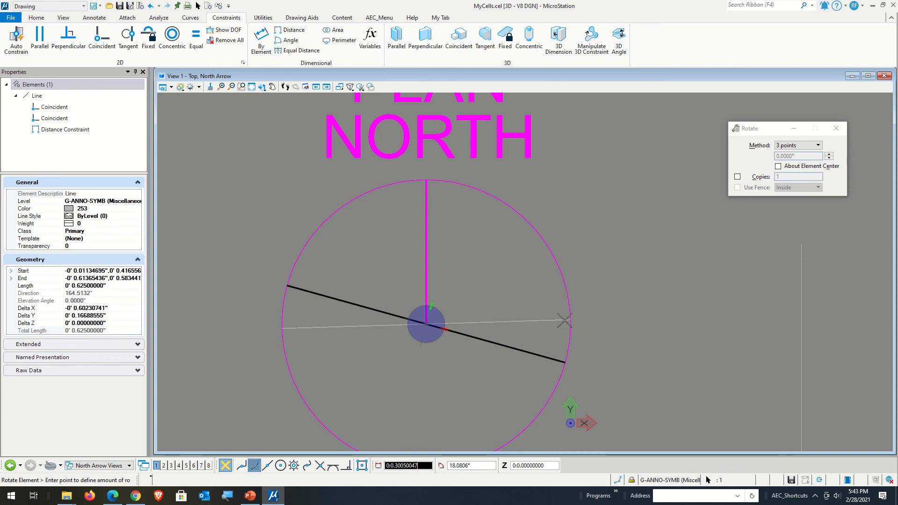
click(570, 323)
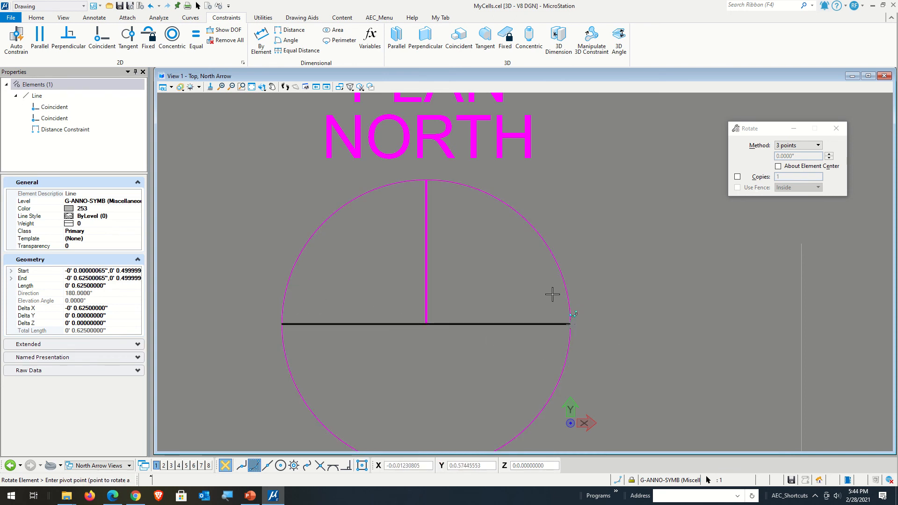
Apply a Fixed 2D constraint to the horizontal diameter line
click(145, 40)
click(490, 327)
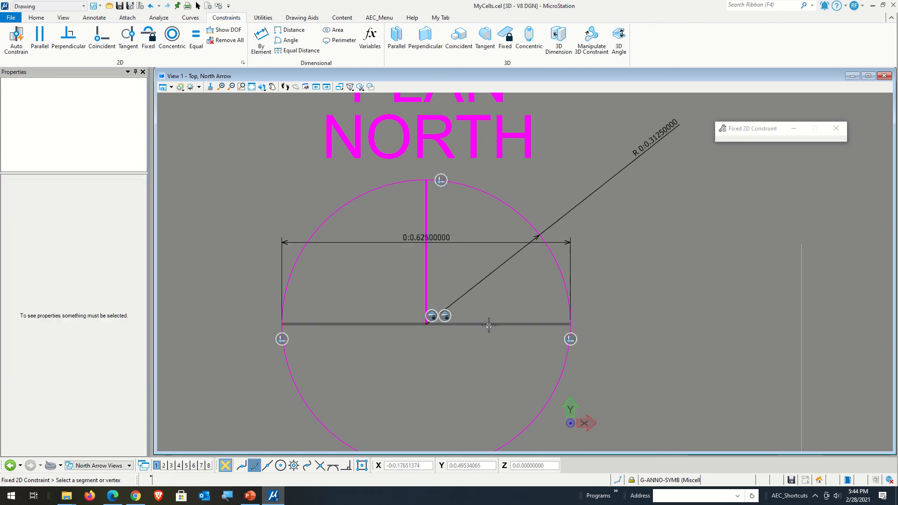
scroll(502, 366, down, 3)
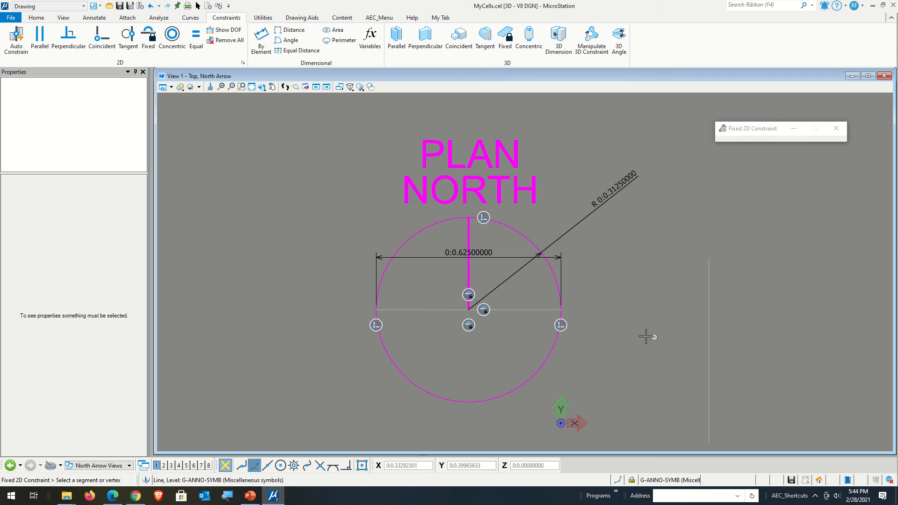
Constrain the loose vertical line outside the circle to be perpendicular to and equal in length with the horizontal diameter line
click(69, 39)
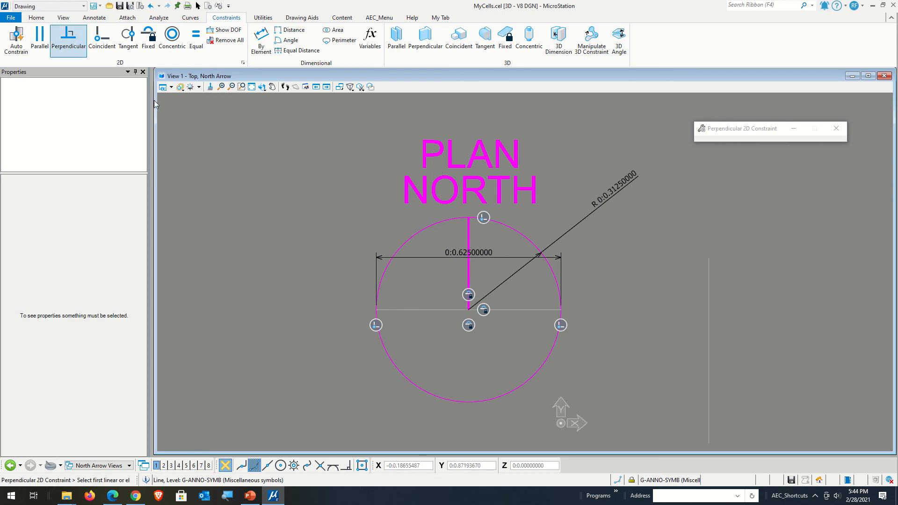
click(519, 310)
click(708, 351)
click(781, 360)
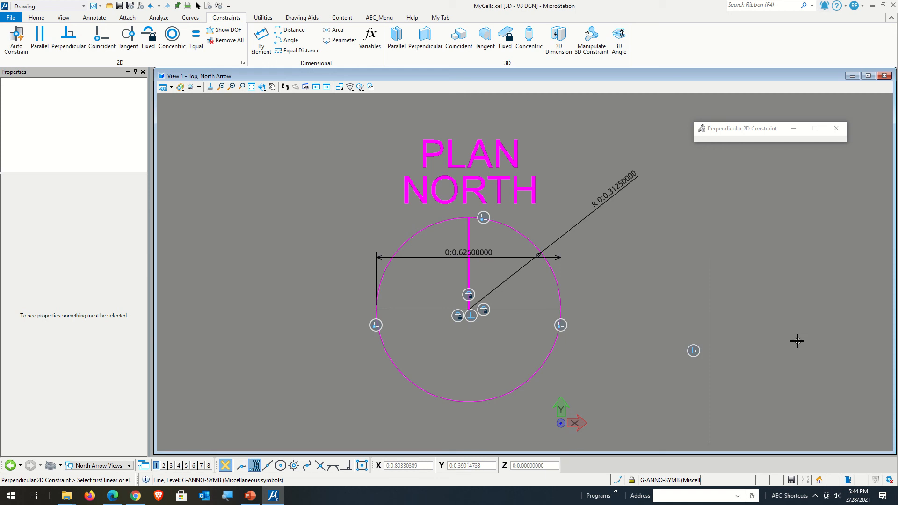
click(196, 38)
click(515, 309)
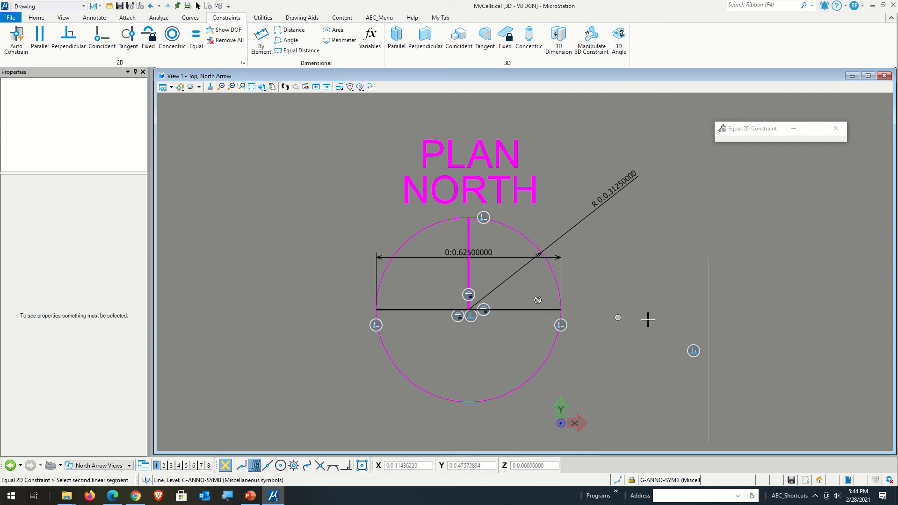
click(709, 327)
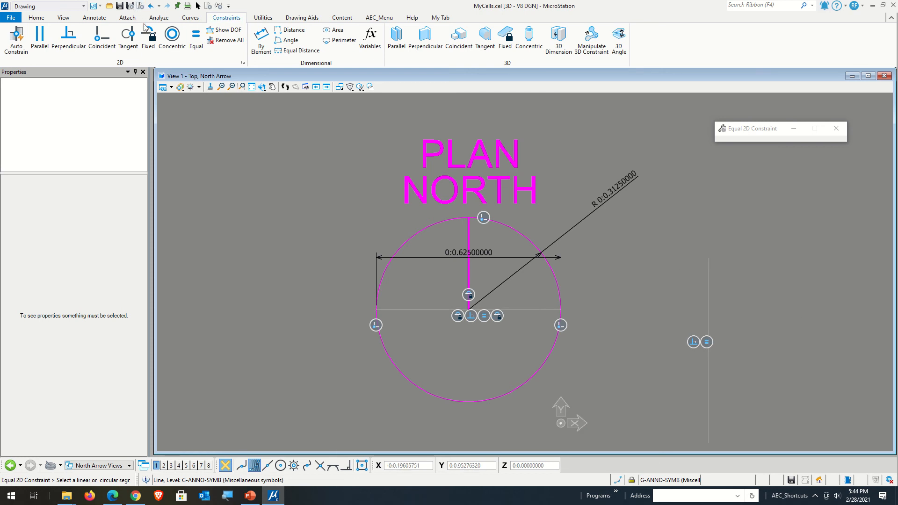
Apply a Coincident 2D constraint between the circle and the lower endpoint of the loose vertical line
click(99, 40)
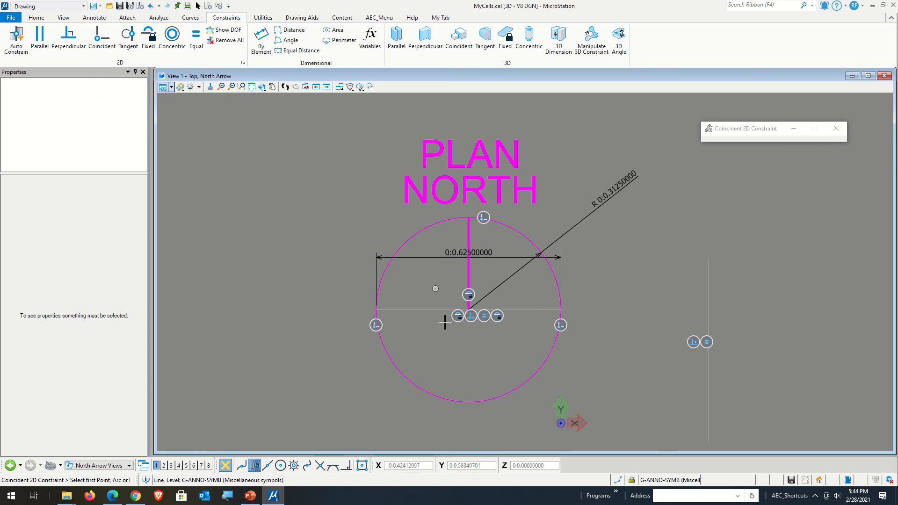
click(503, 391)
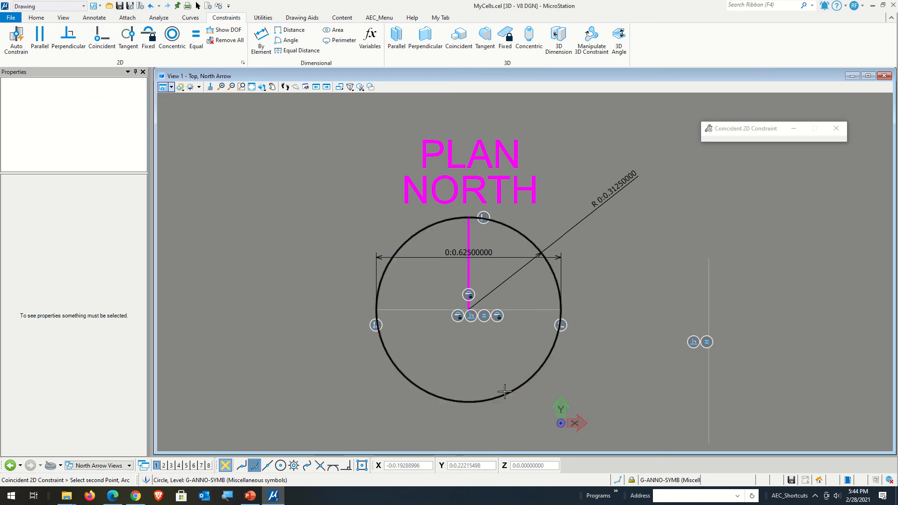
click(707, 444)
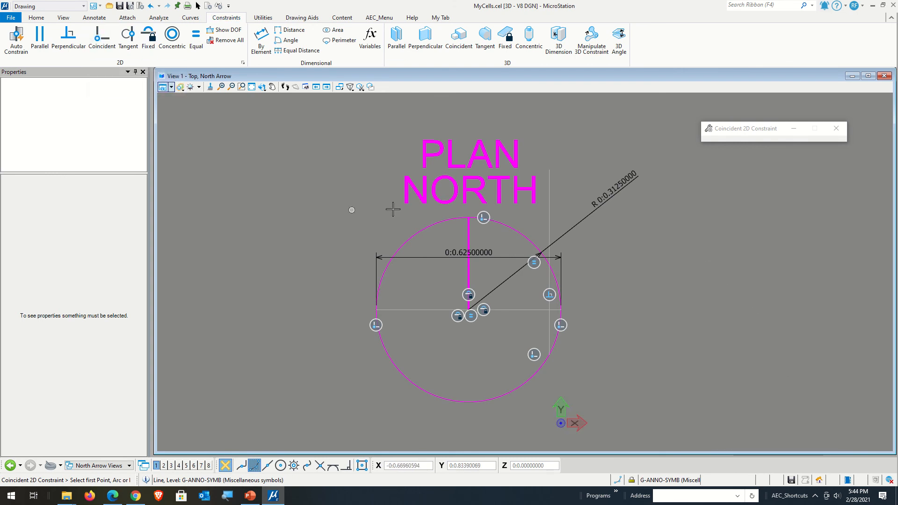
Apply a Coincident 2D constraint between the circle and the upper endpoint of the loose vertical line
click(482, 218)
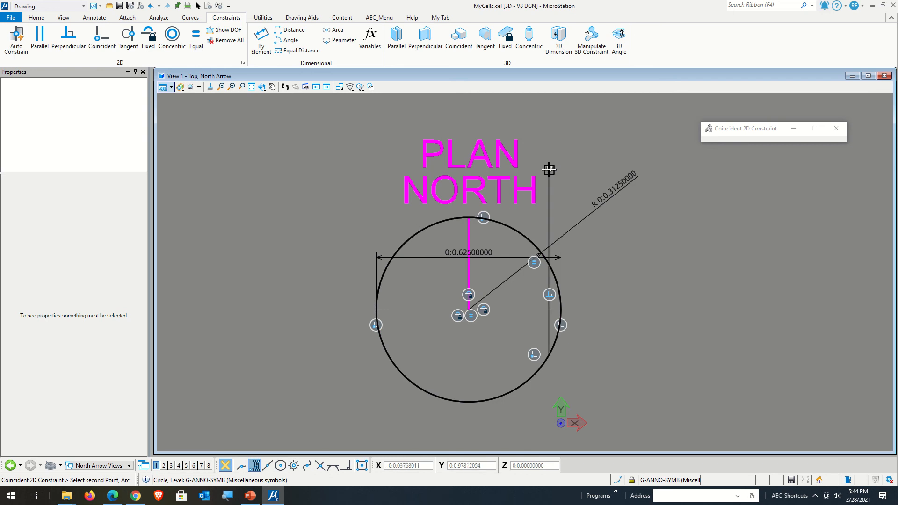
click(550, 187)
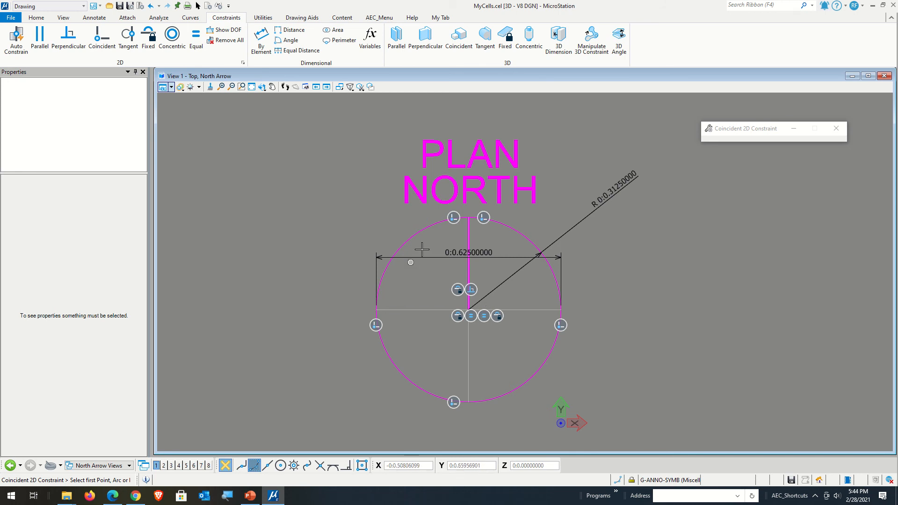
scroll(428, 243, up, 3)
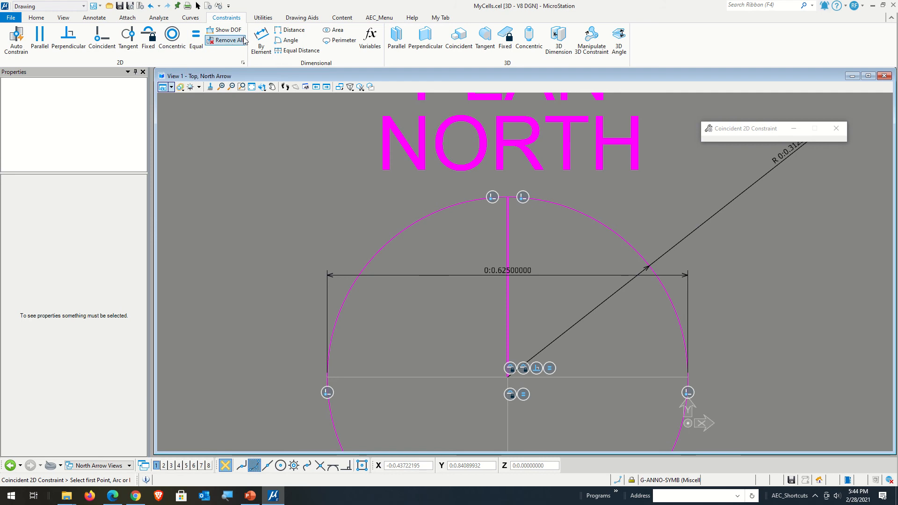
Show the remaining degrees of freedom of the constrained circle and lines
click(224, 30)
click(587, 215)
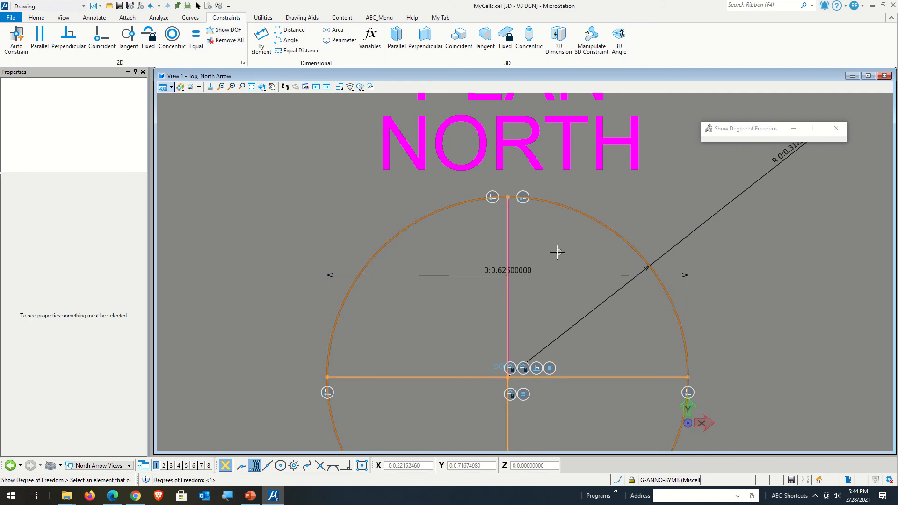
scroll(541, 253, down, 3)
scroll(507, 306, up, 4)
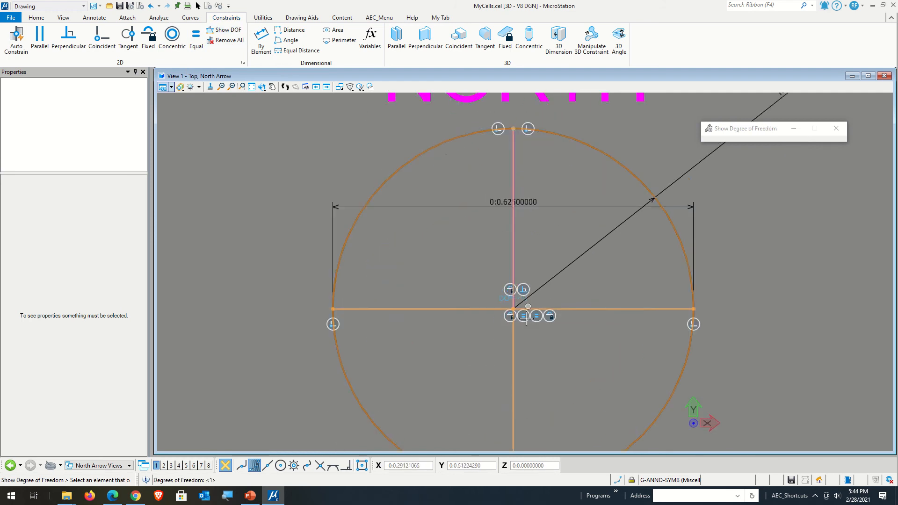
scroll(506, 304, down, 2)
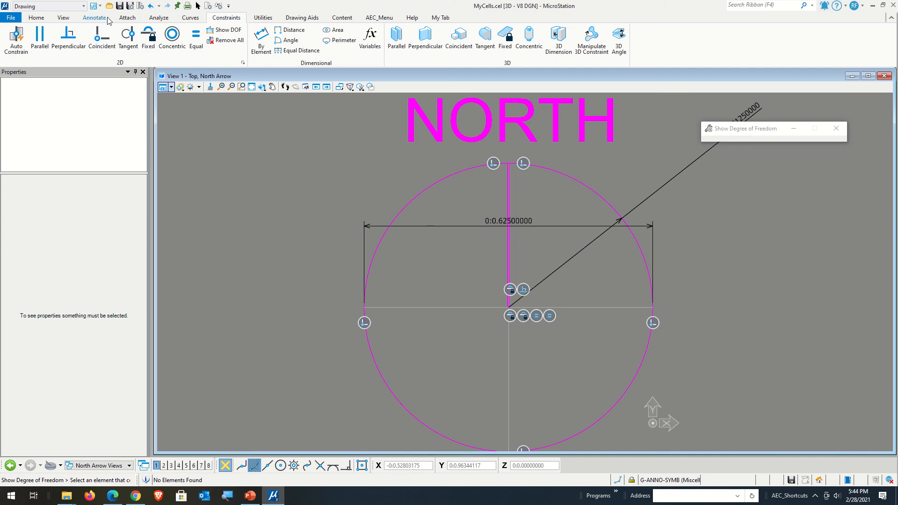
Move the arrow line's upper endpoint along the circle to its upper left, rotating the line off the vertical axis
click(198, 5)
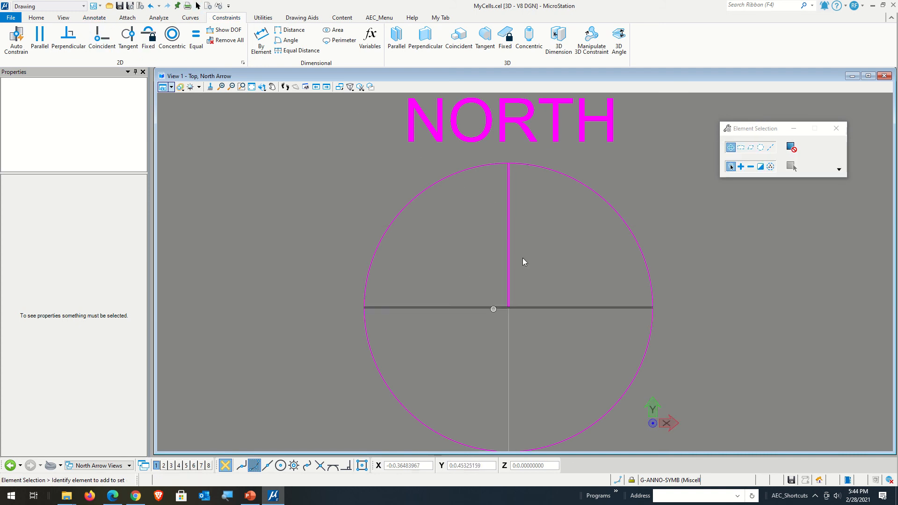
drag(482, 339, 540, 153)
click(508, 164)
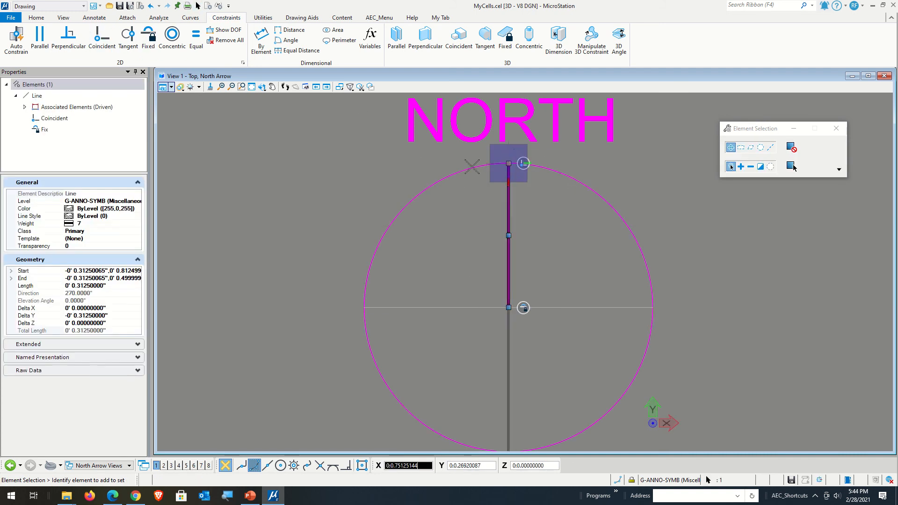
click(405, 185)
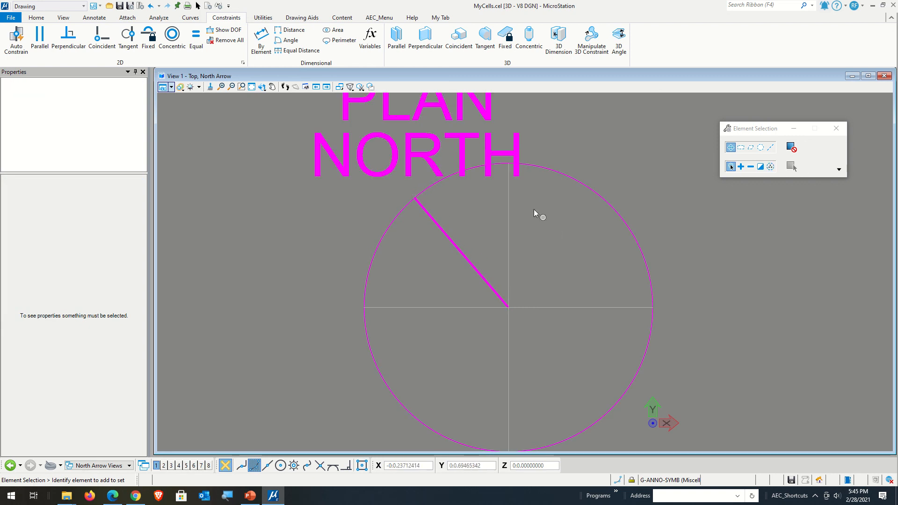
Add an angle constraint between the vertical construction line and the slanted arrow line, driven by the PlanNorthRotation variable
click(289, 41)
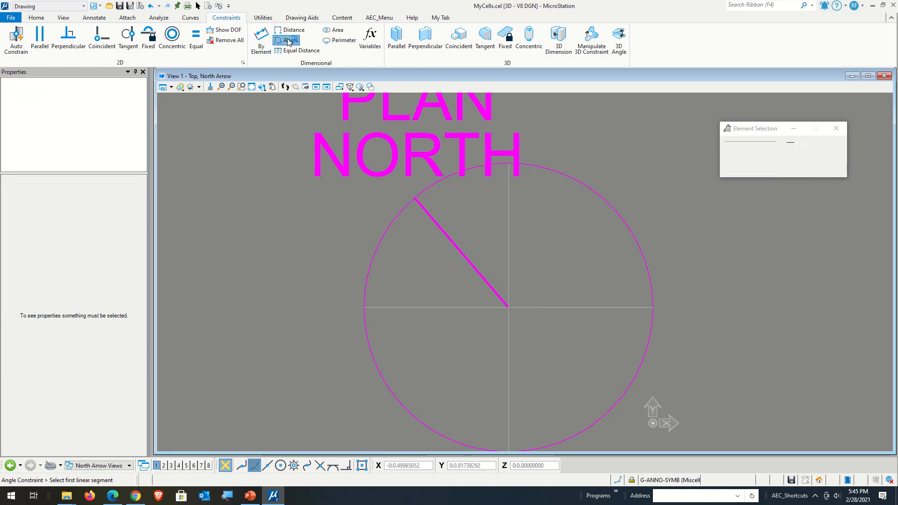
click(505, 248)
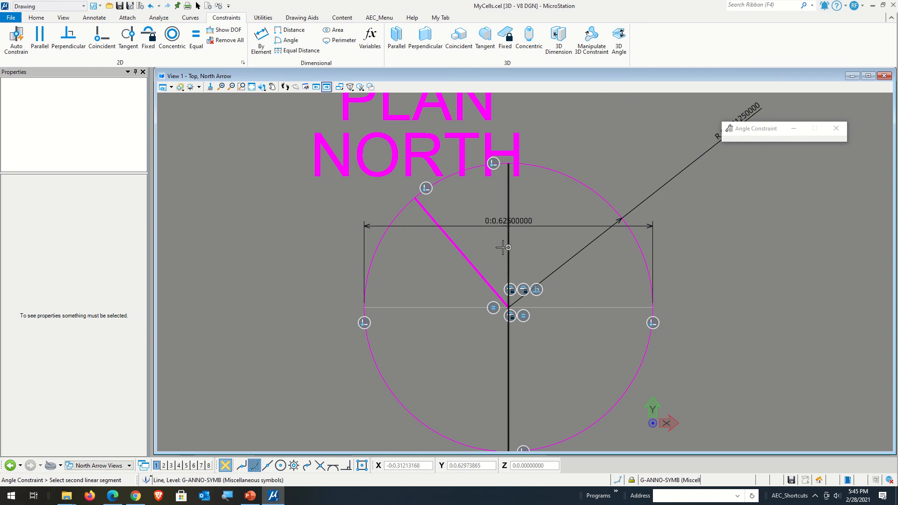
click(471, 265)
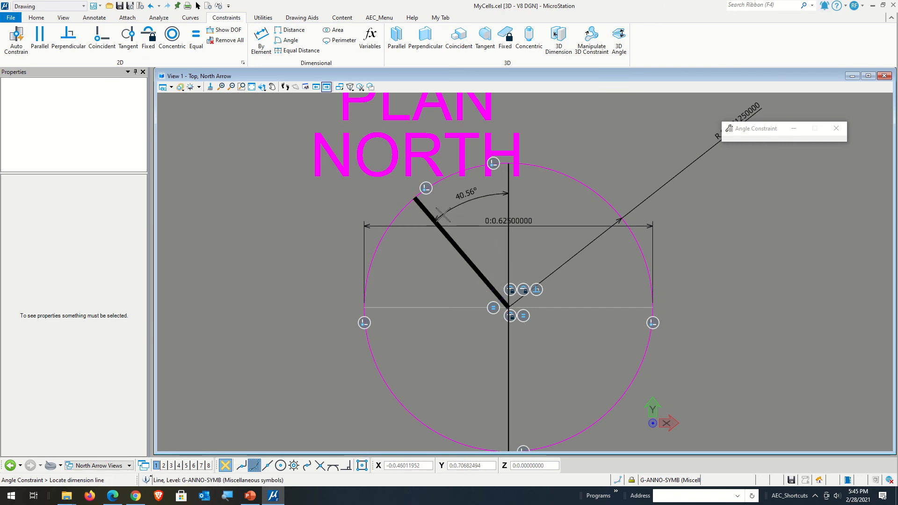
click(443, 216)
click(473, 244)
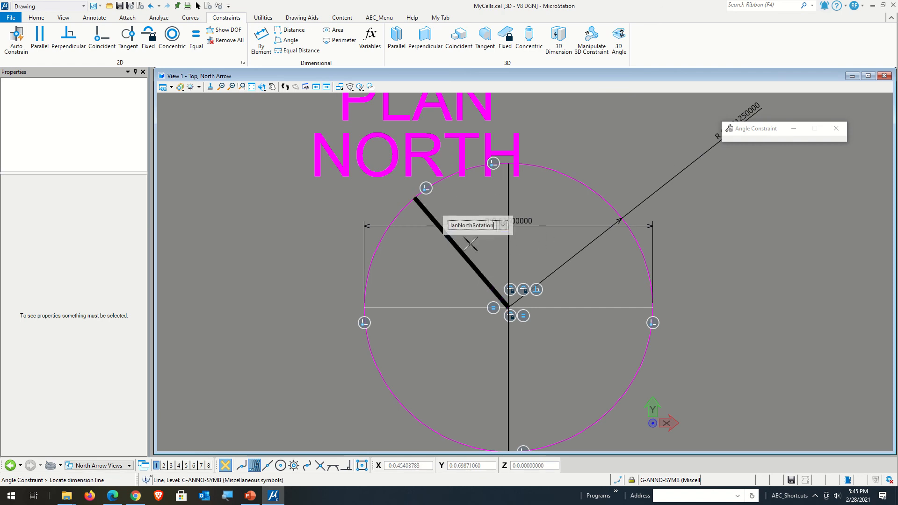
key(Return)
scroll(478, 366, down, 2)
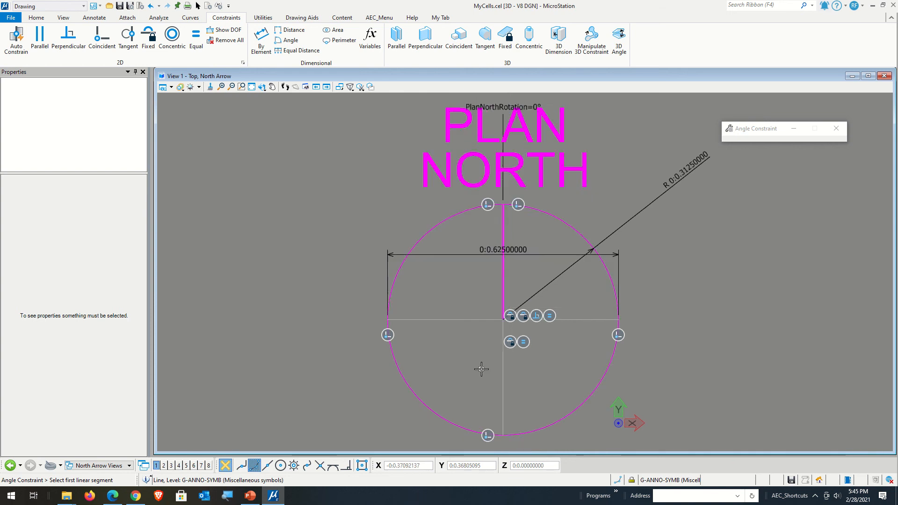
scroll(403, 243, up, 1)
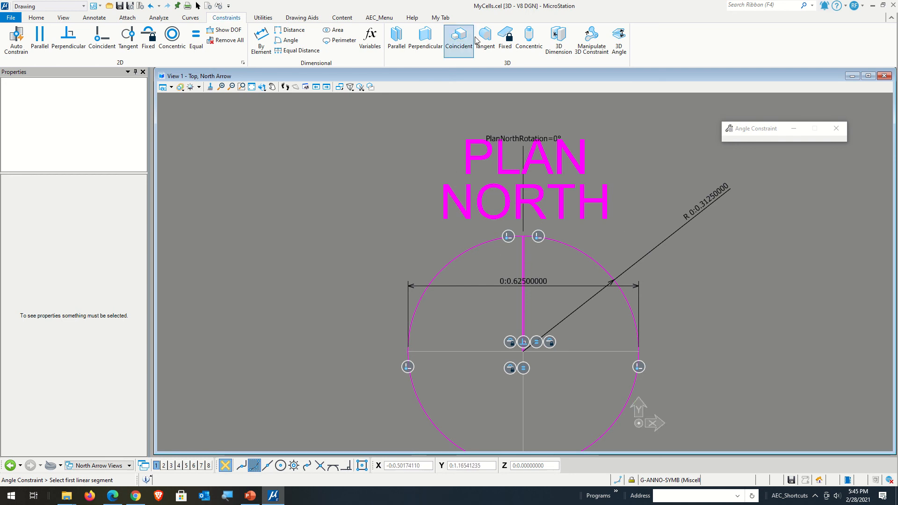
Test the PlanNorthRotation variable by applying the Portrate variation and returning to the Landscape variation
drag(650, 192, 662, 239)
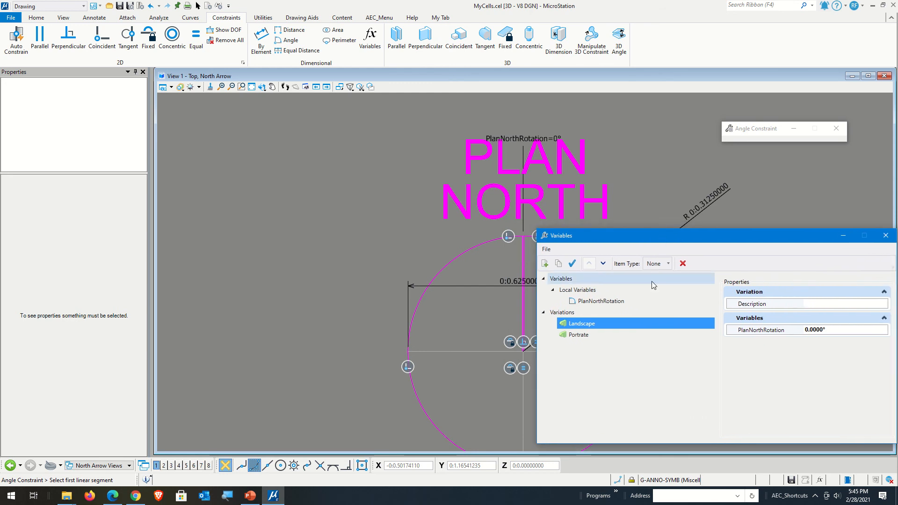
click(591, 336)
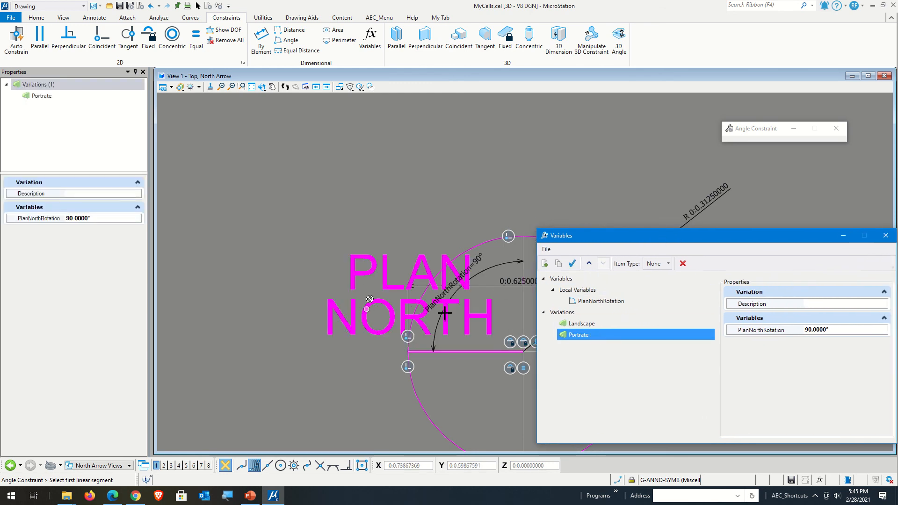
click(581, 326)
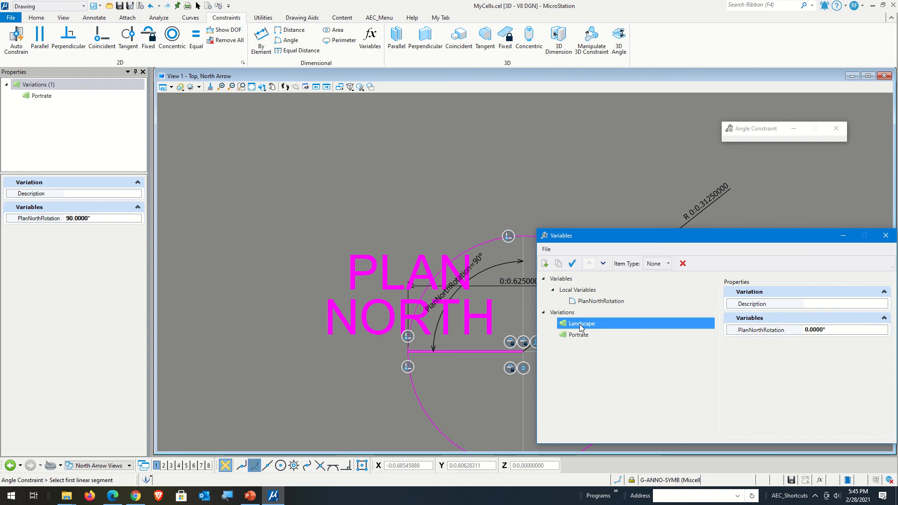
click(571, 263)
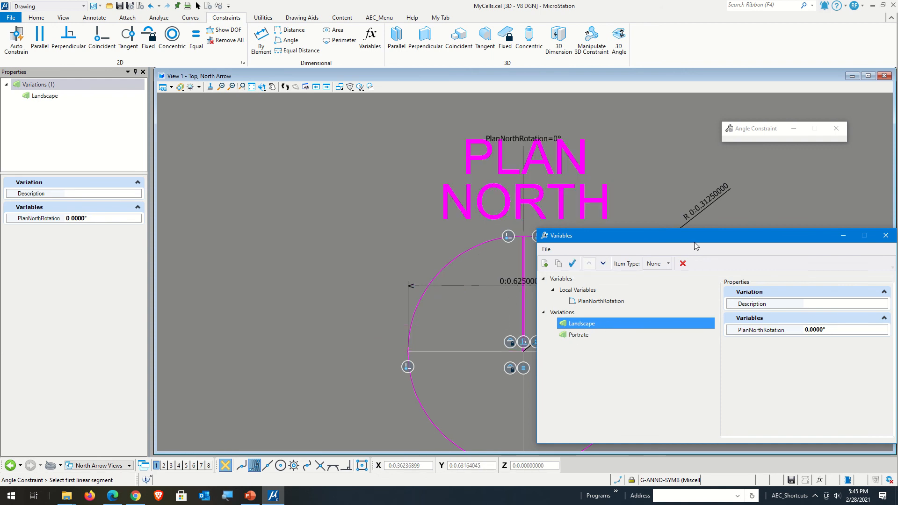
drag(780, 242, 888, 233)
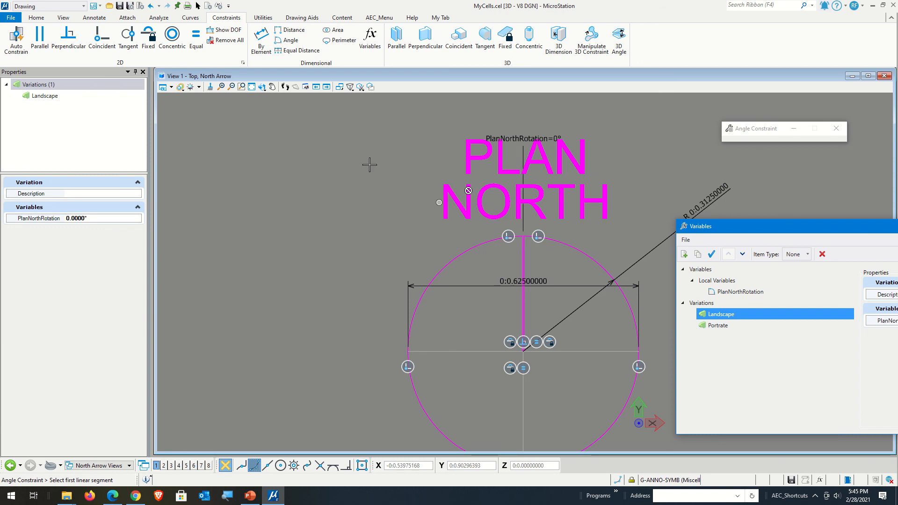
click(198, 6)
click(478, 150)
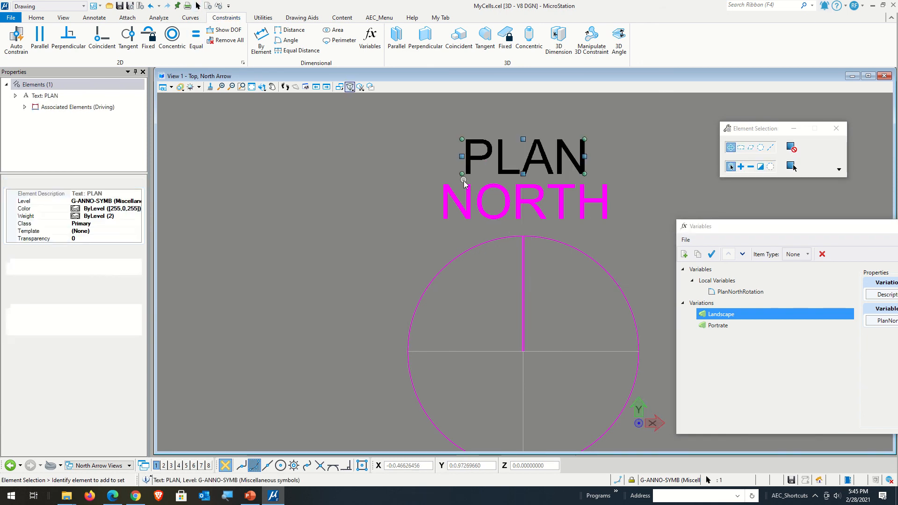
ctrl+click(460, 215)
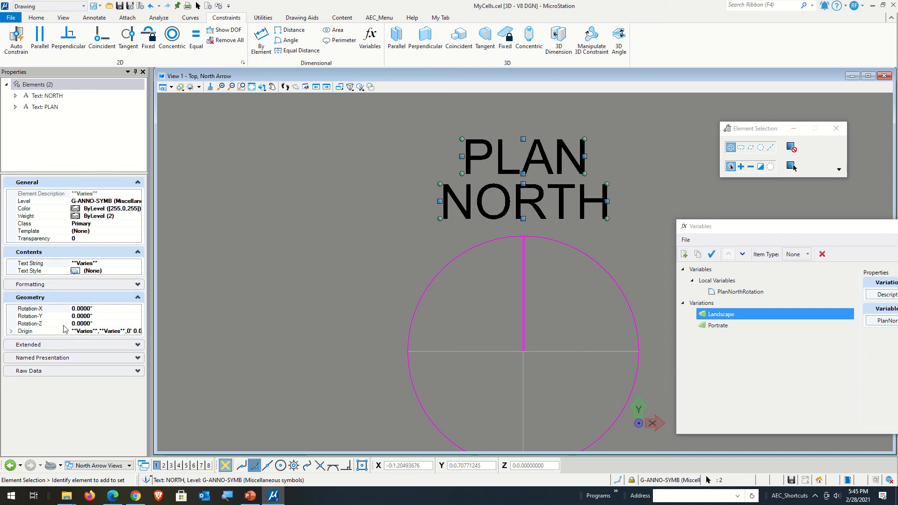
click(112, 322)
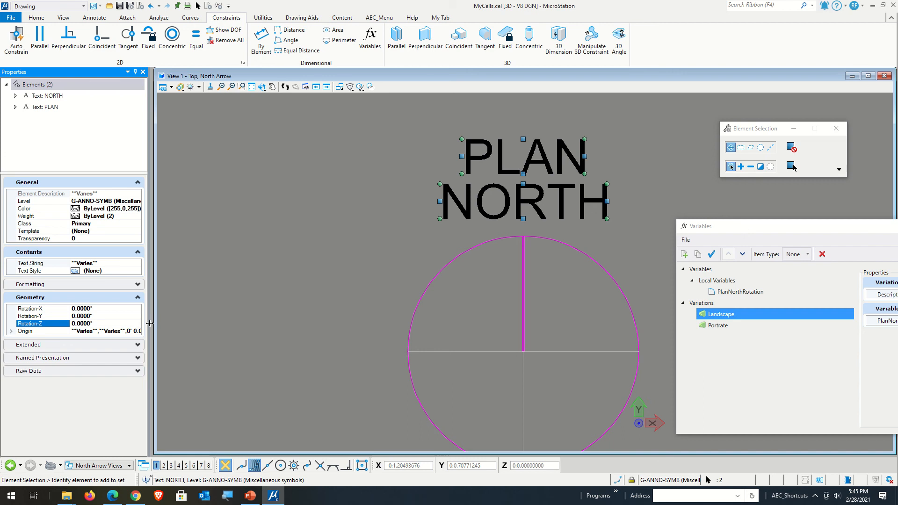
click(226, 314)
Link the Rotation-Z property of the NORTH text and of the PLAN text to the PlanNorthRotation variable
click(461, 206)
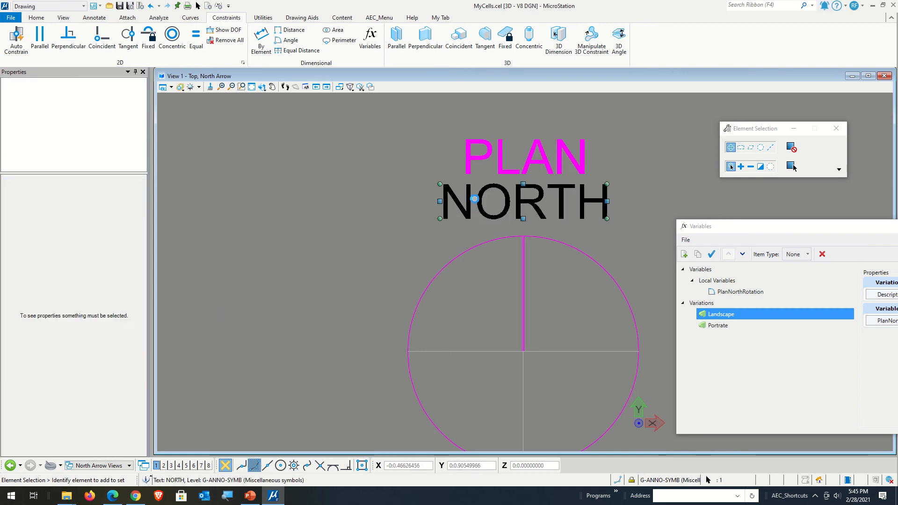
click(137, 326)
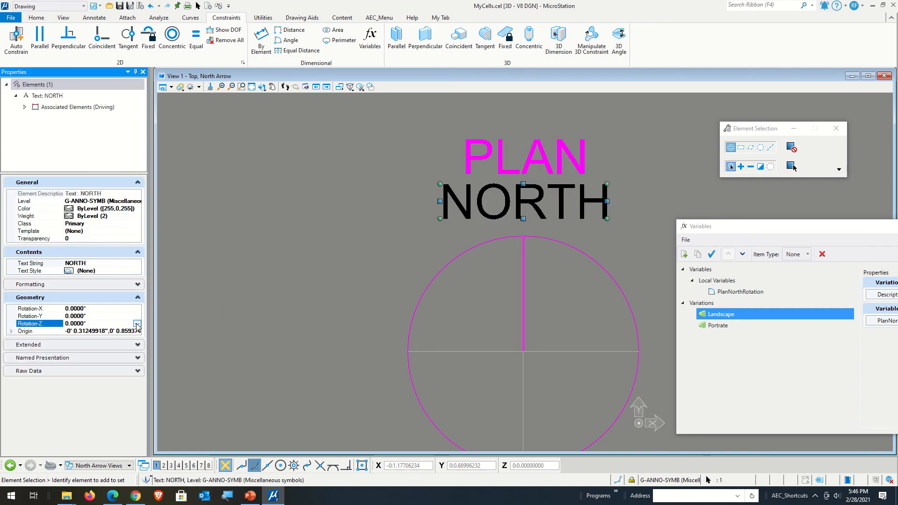
click(122, 329)
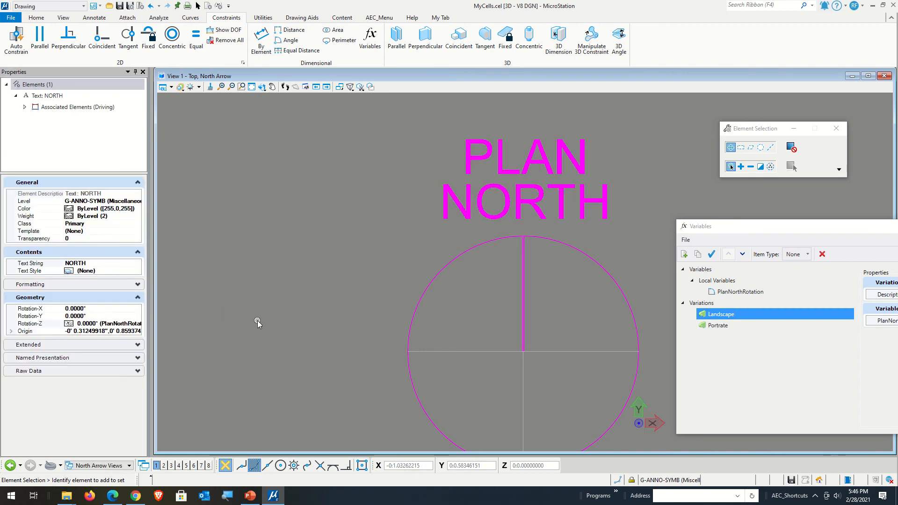
click(486, 164)
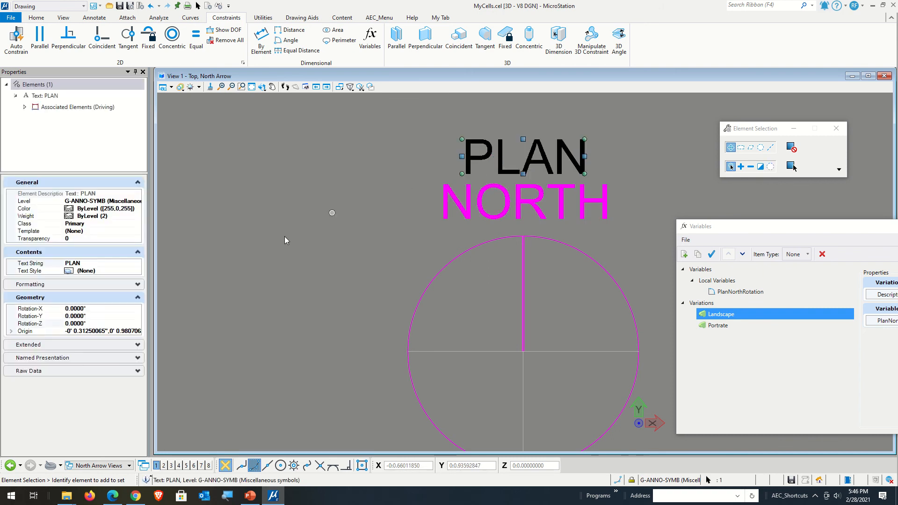
click(137, 323)
click(130, 333)
click(245, 328)
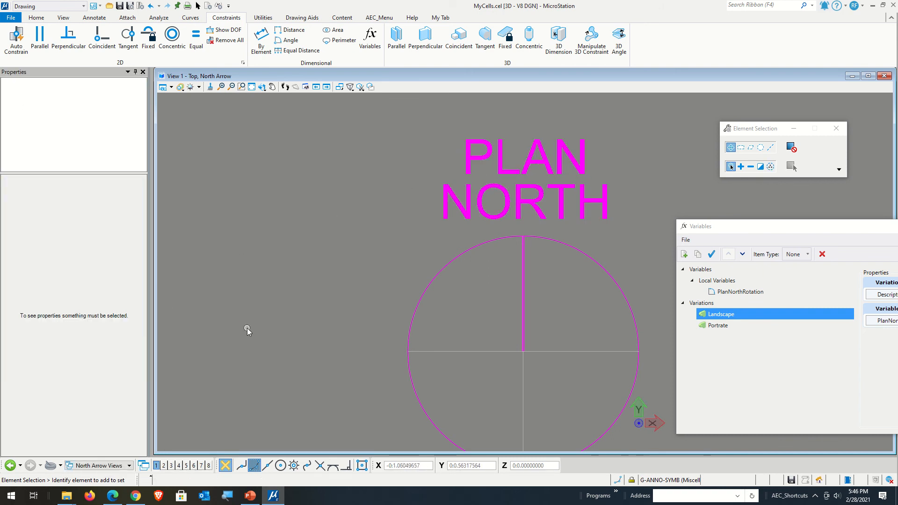
Test the text and arrow rotation by alternately applying the Portrate and Landscape variations, ending on Landscape
click(733, 327)
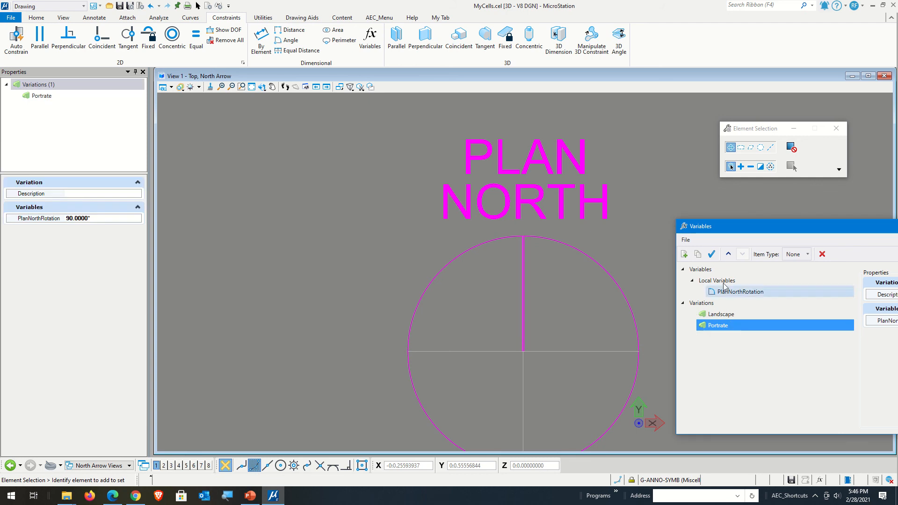
click(712, 254)
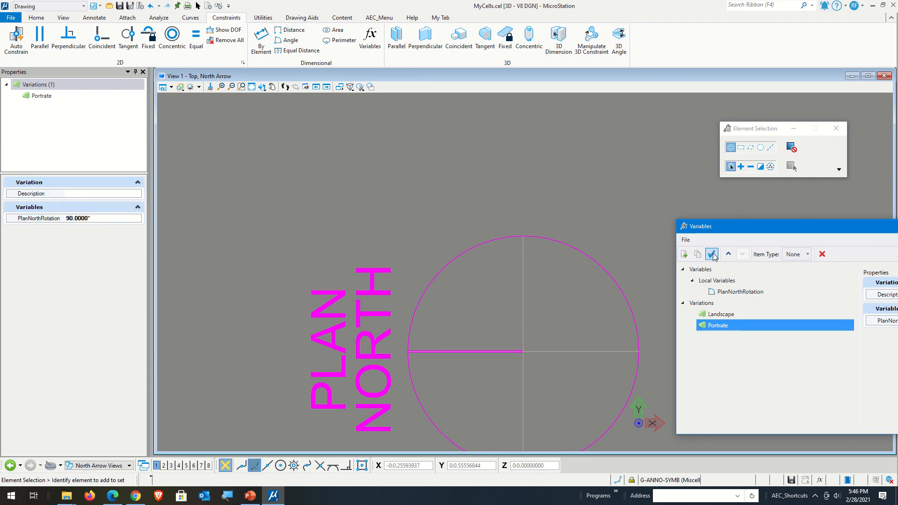
click(721, 315)
click(711, 255)
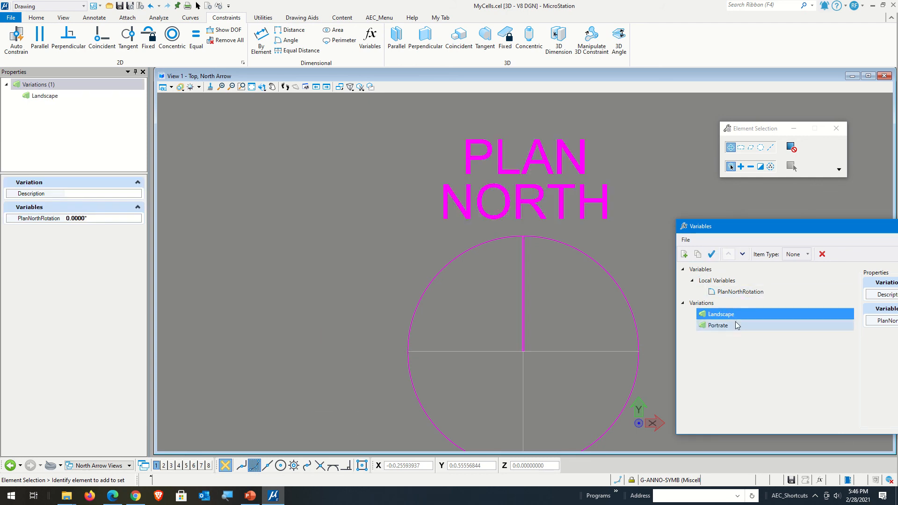
click(723, 325)
click(712, 254)
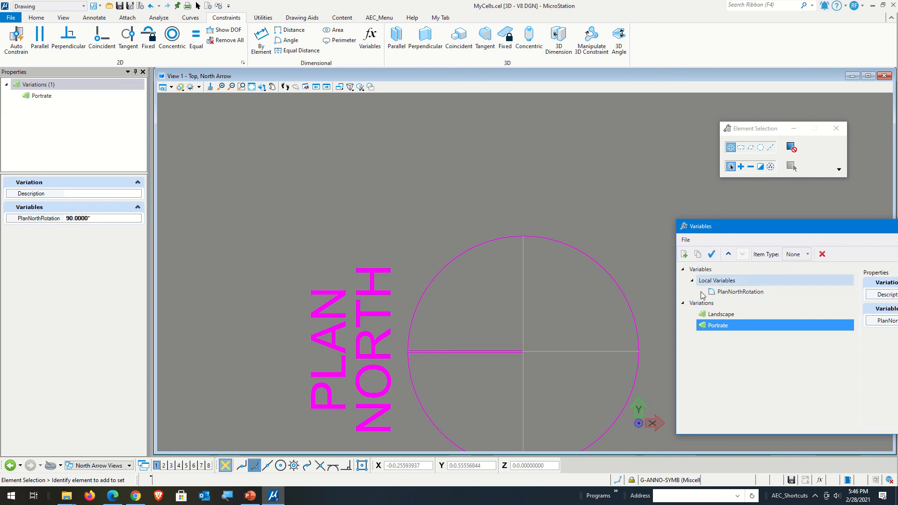
click(720, 315)
click(708, 257)
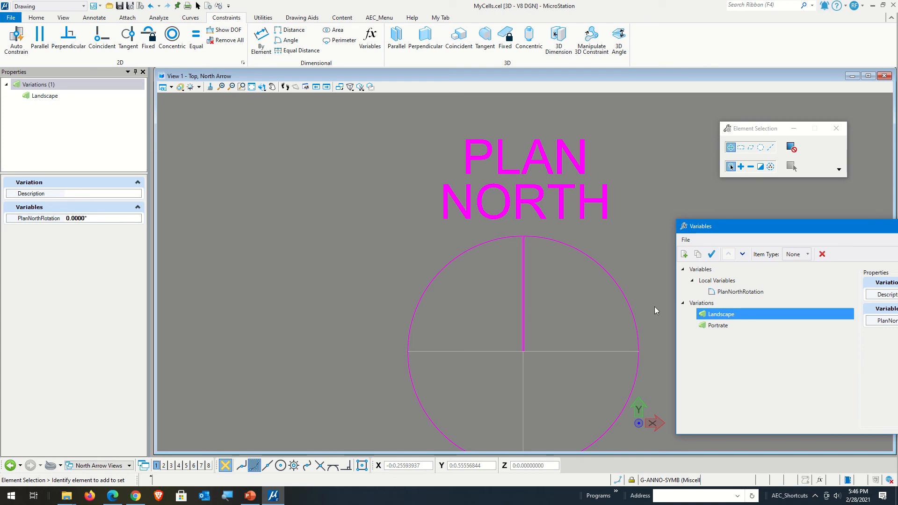
click(607, 248)
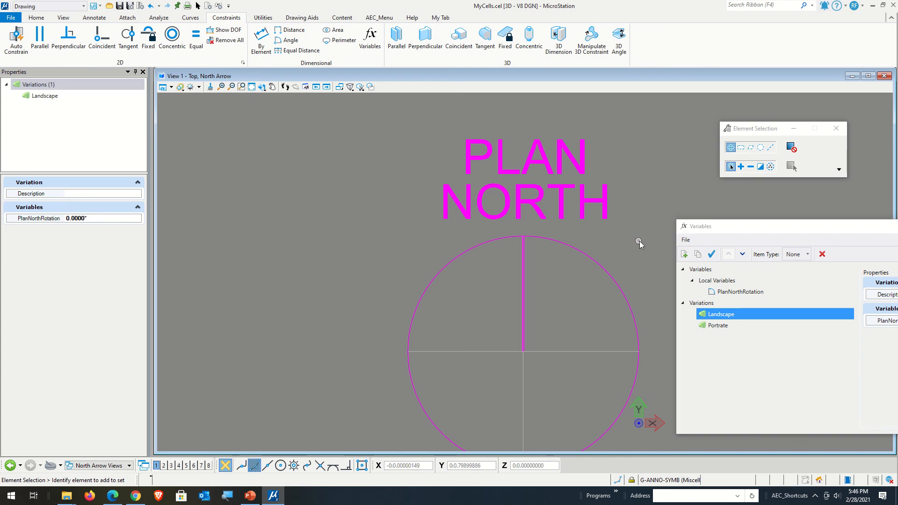
drag(739, 231, 733, 188)
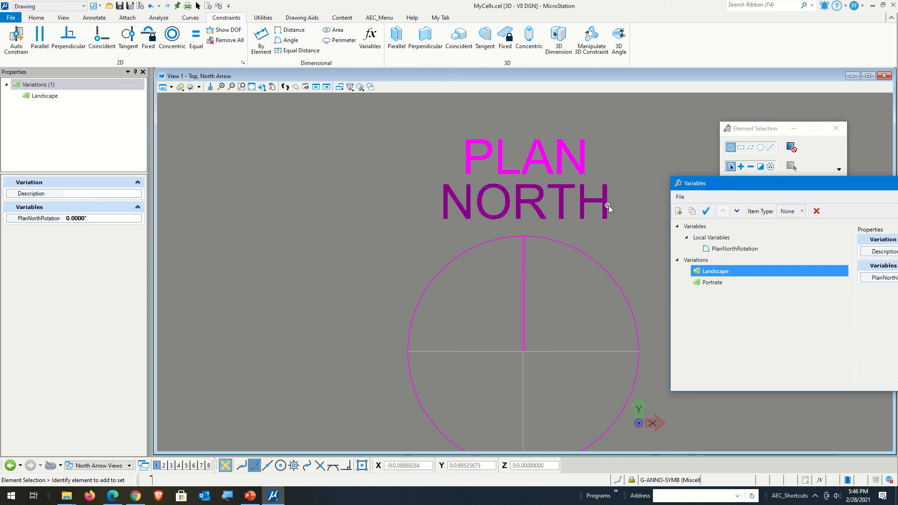
Add a new local variable named PlanRotation
drag(754, 184, 649, 168)
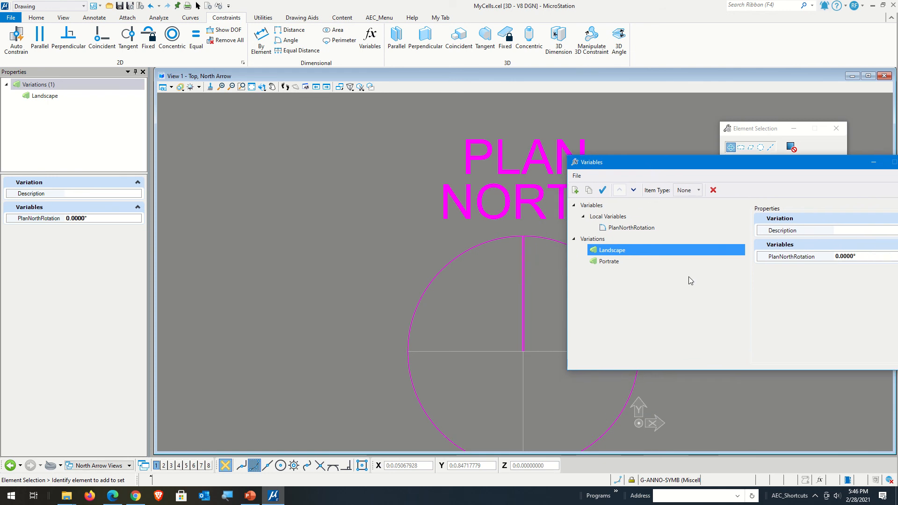
click(629, 216)
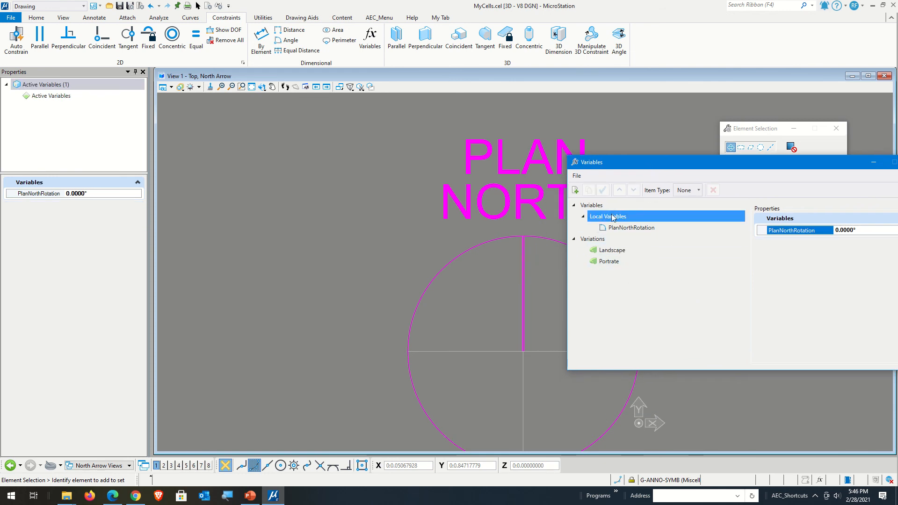
click(576, 190)
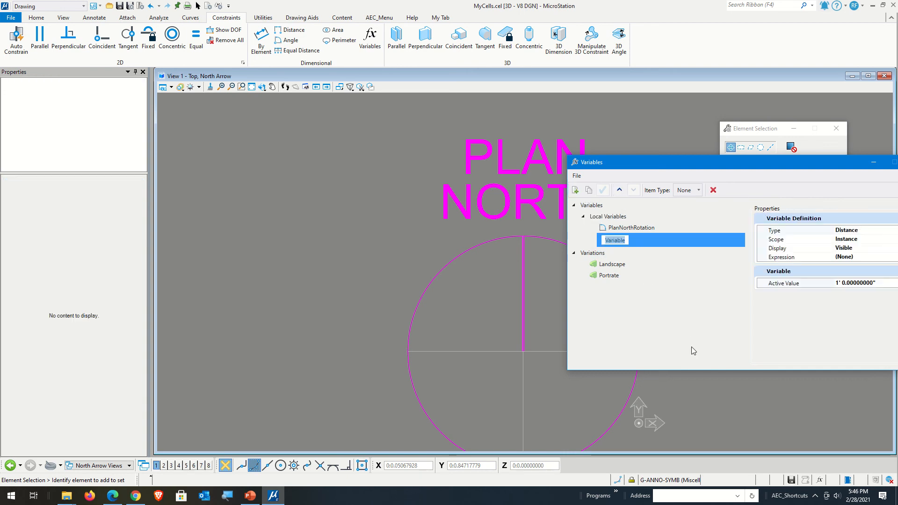
text(p)
key(Caps_Lock)
text(lan)
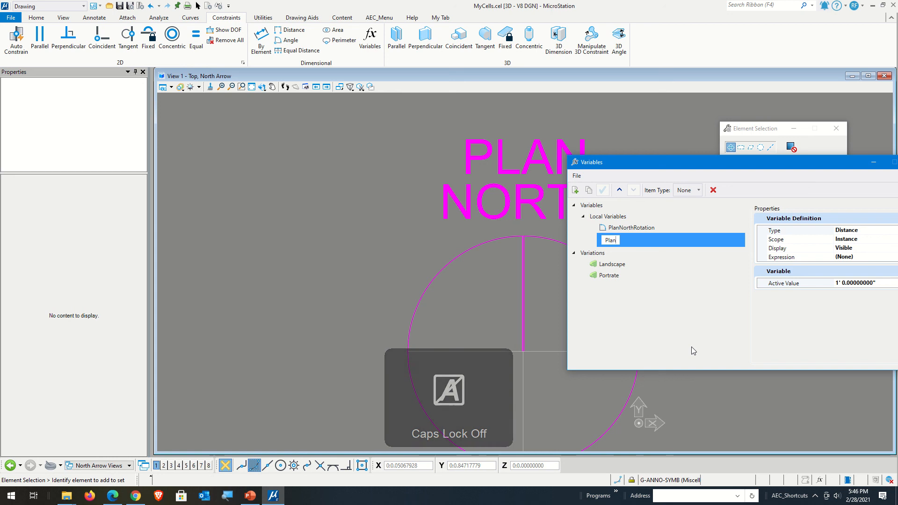
text(Rotatio)
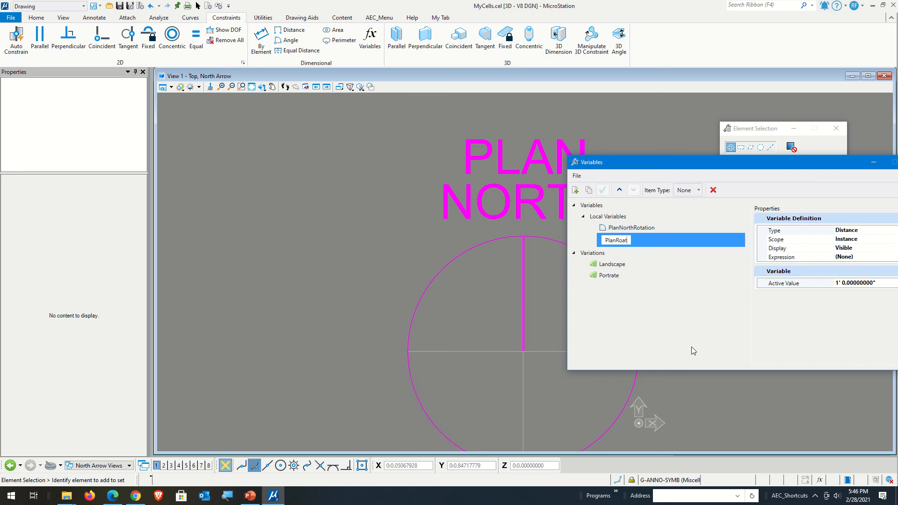
text(n)
key(Return)
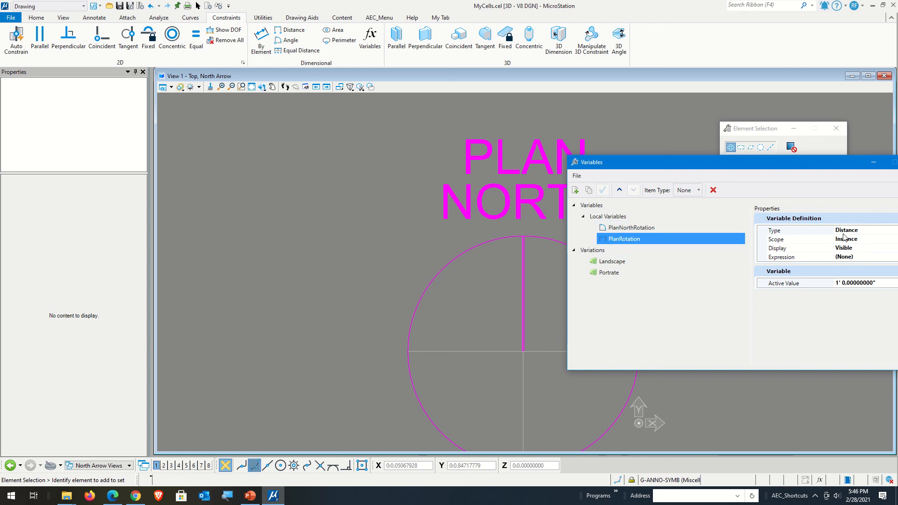
Set the PlanRotation variable's type to Angle and its display to Hidden
drag(806, 172, 667, 182)
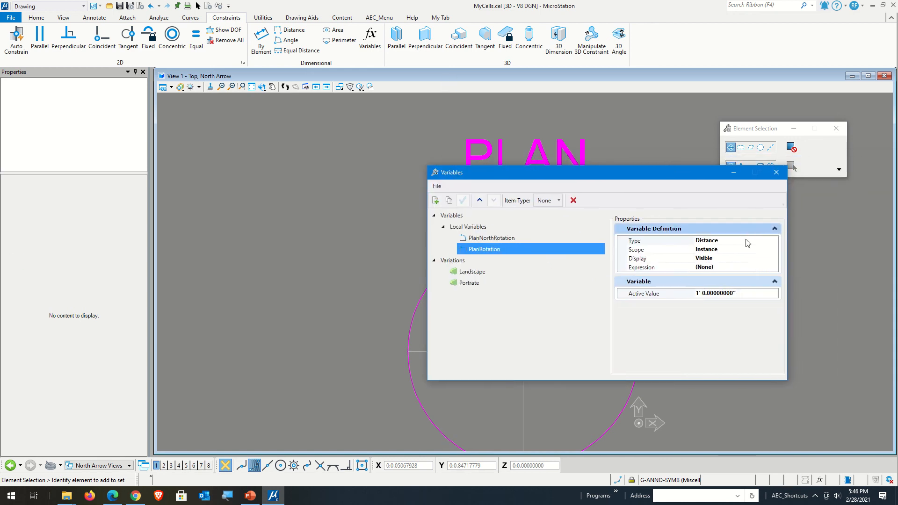
click(766, 249)
click(771, 241)
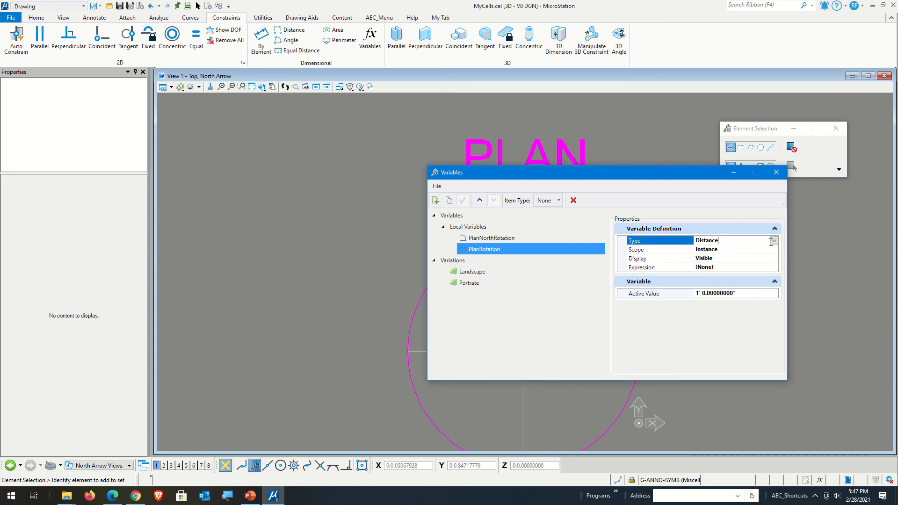
double_click(766, 240)
click(736, 250)
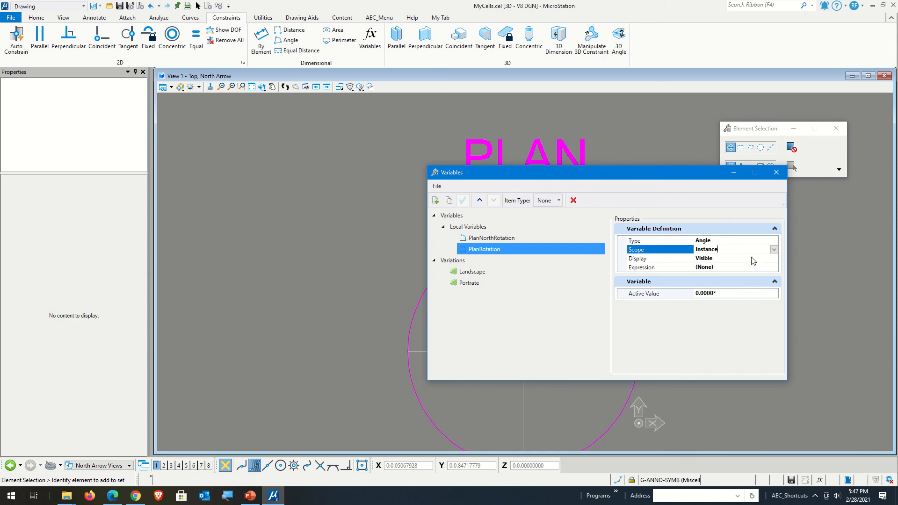
click(767, 258)
click(774, 258)
click(729, 276)
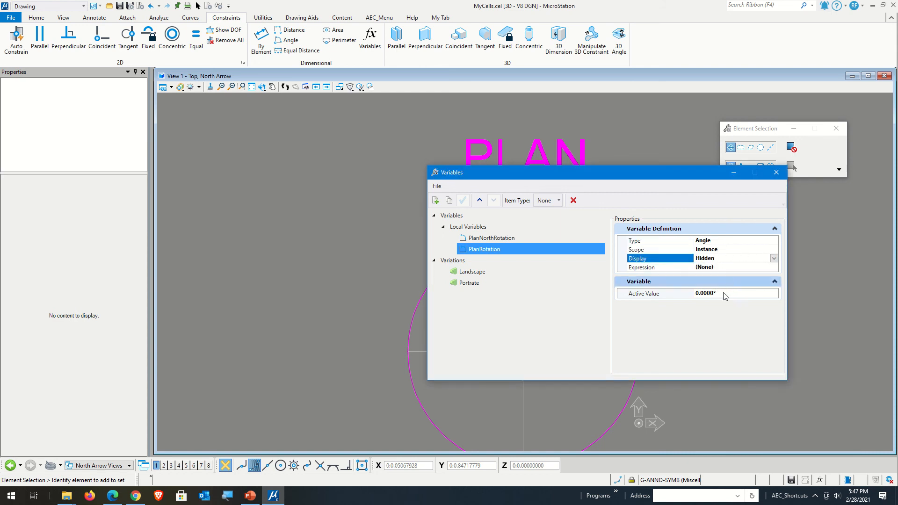
Link the Rotation-X property of the PLAN text to the PlanRotation variable
drag(579, 174, 685, 126)
click(599, 191)
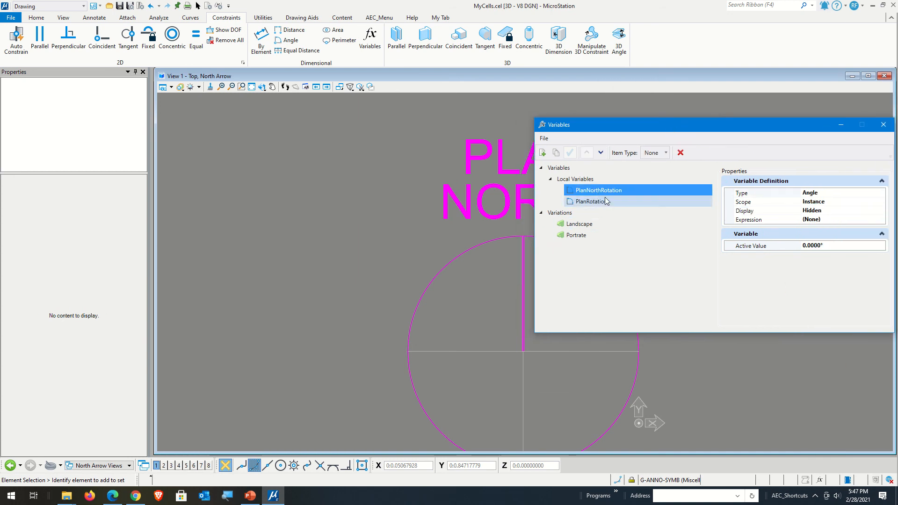
click(605, 203)
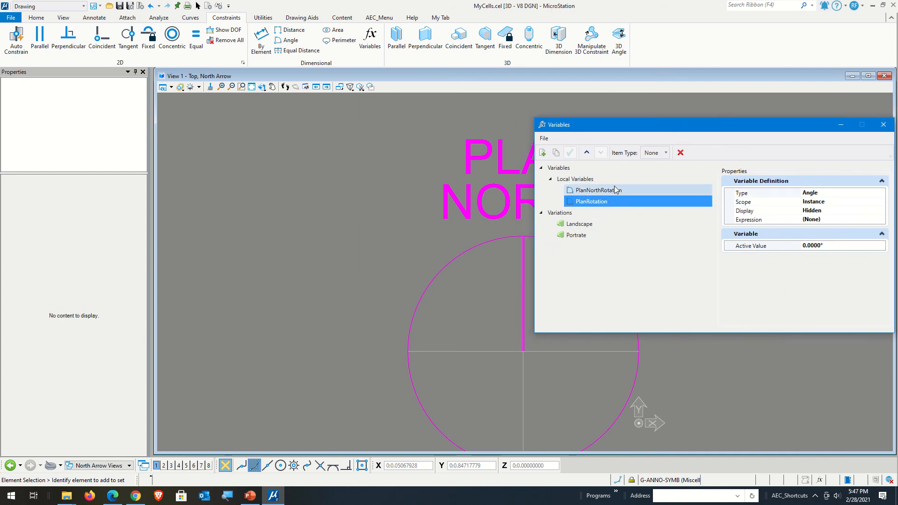
drag(761, 119, 770, 154)
drag(681, 155, 800, 222)
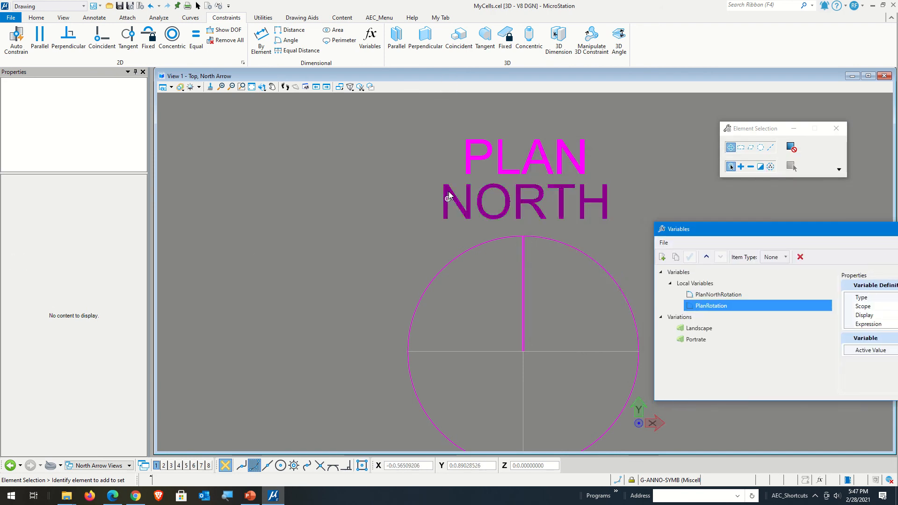
click(481, 161)
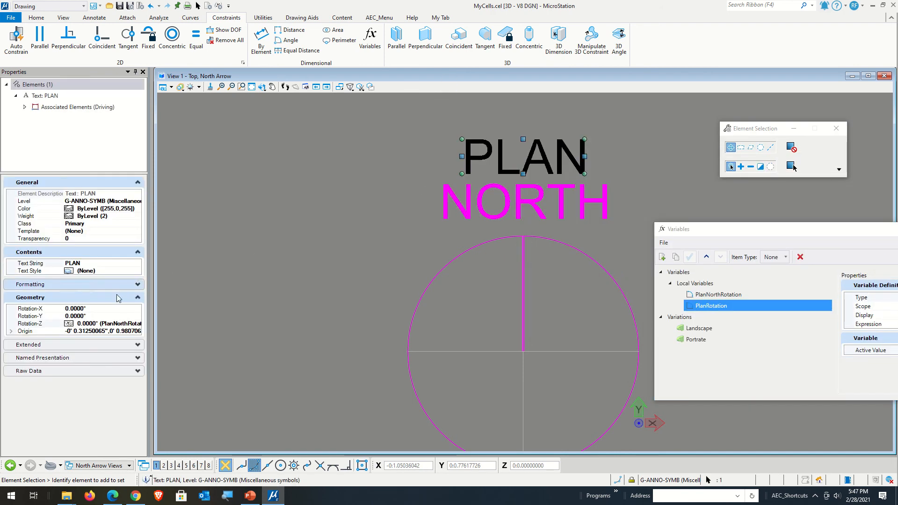
click(122, 309)
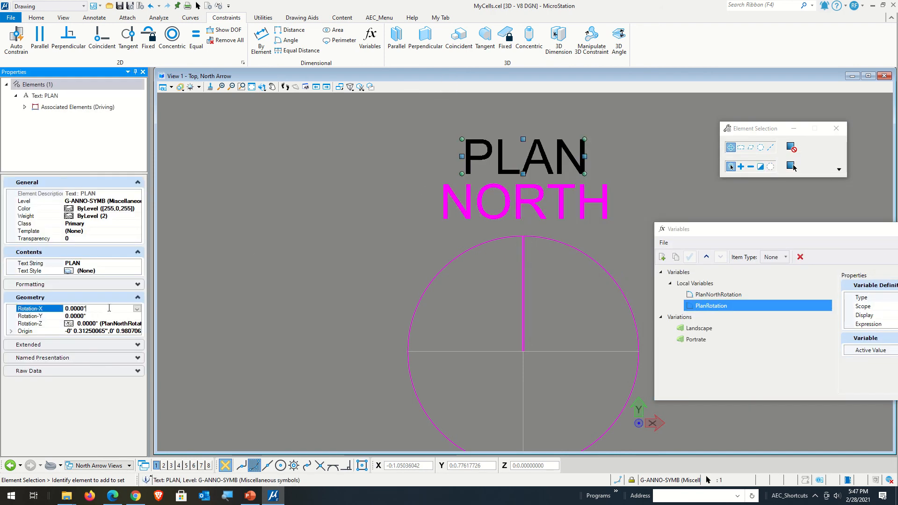
click(137, 309)
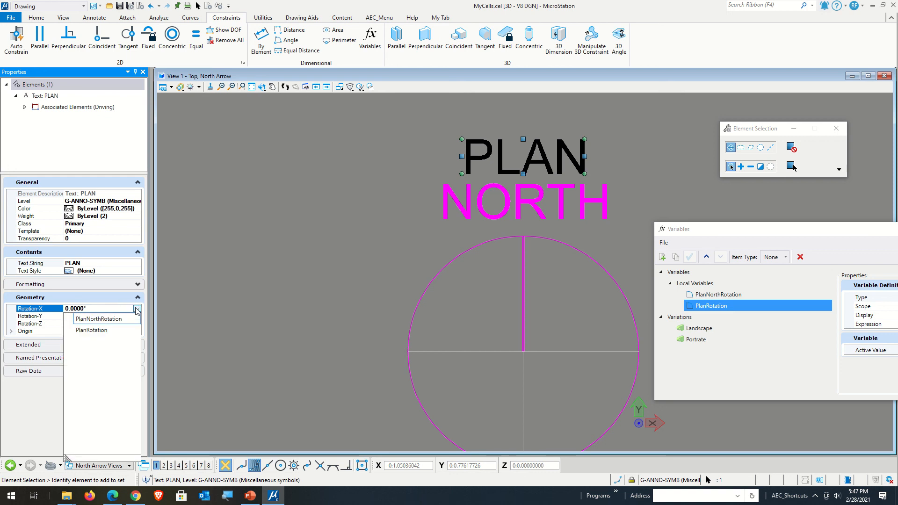
click(116, 331)
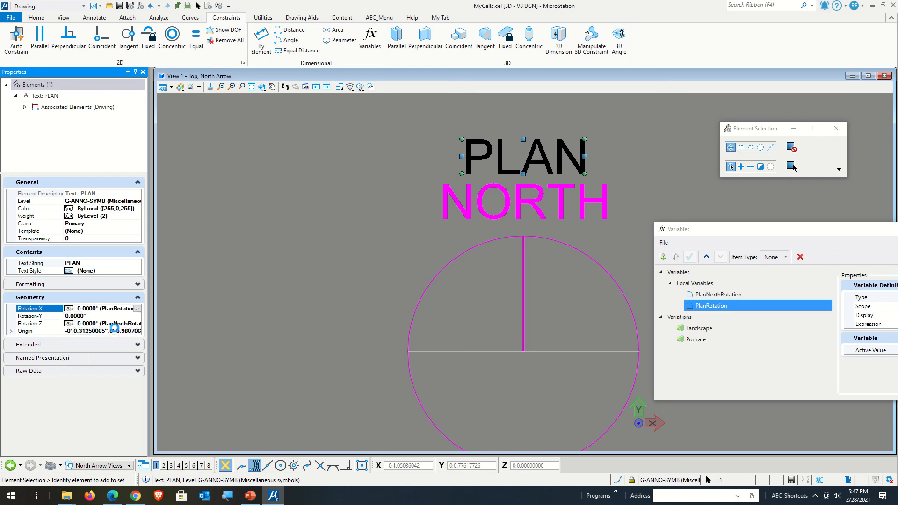
click(123, 315)
click(137, 316)
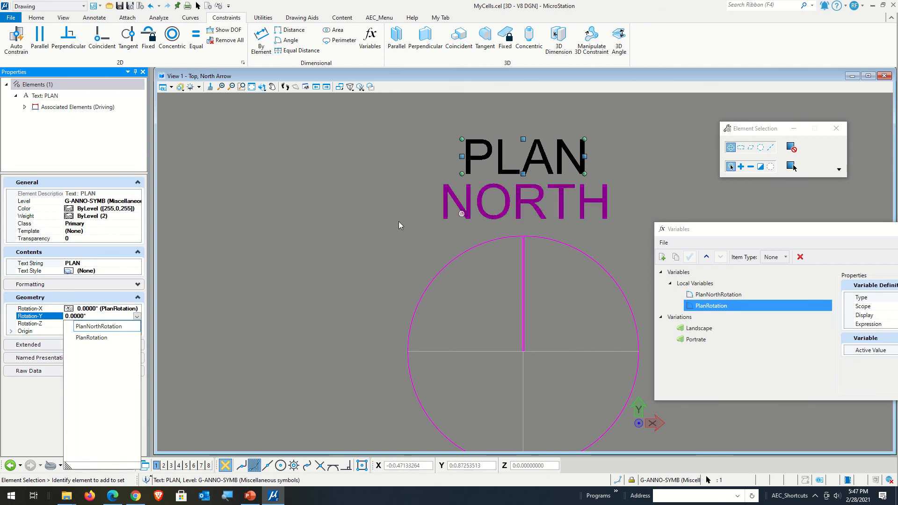
click(231, 259)
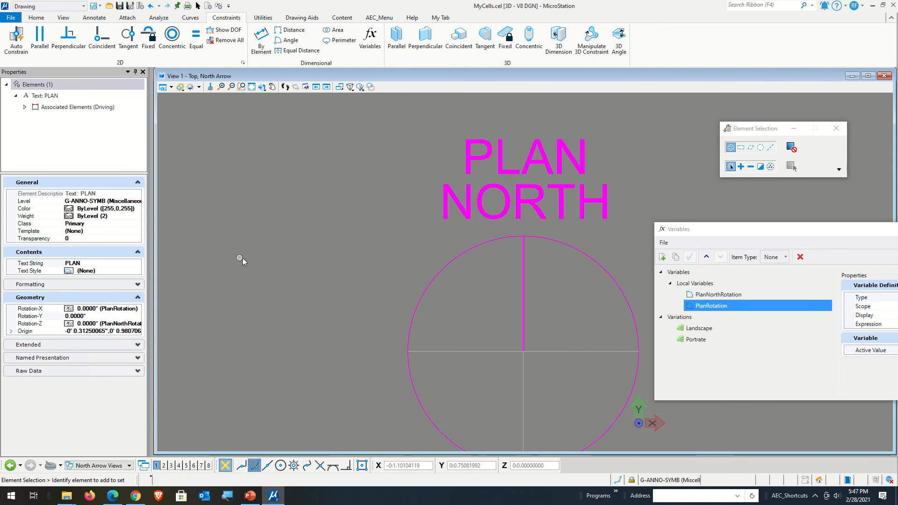
Link the Rotation-X property of the NORTH text to the PlanRotation variable
click(482, 202)
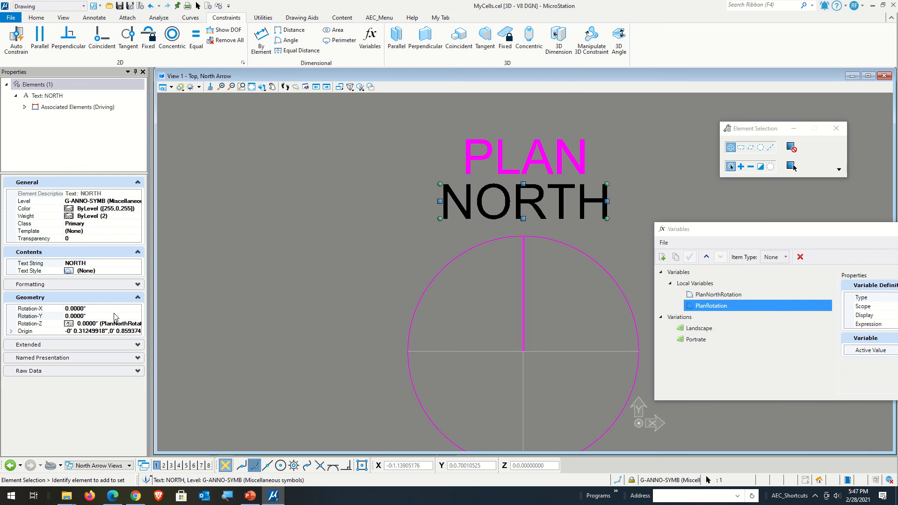
click(130, 309)
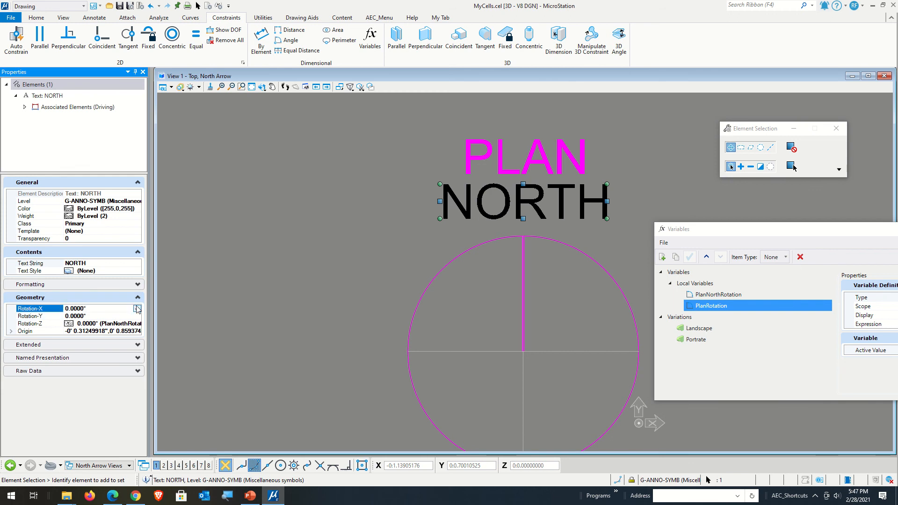
click(137, 309)
click(105, 333)
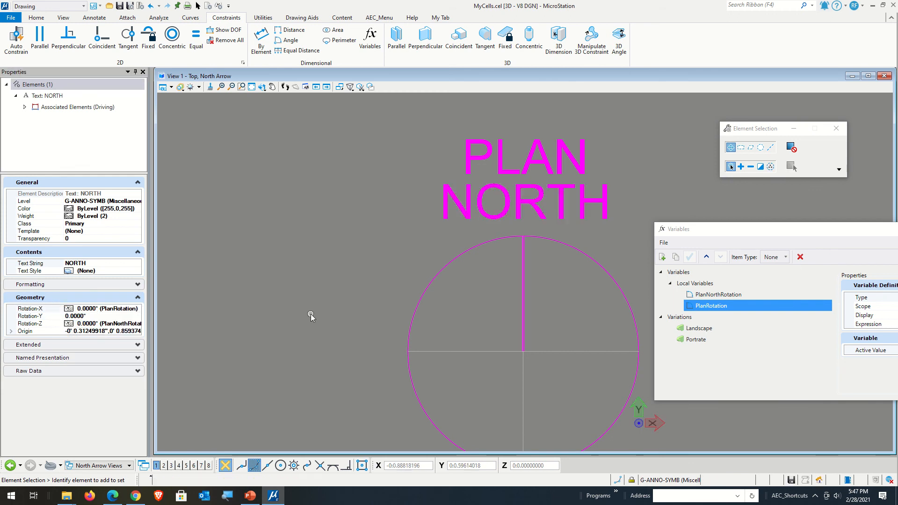
click(311, 312)
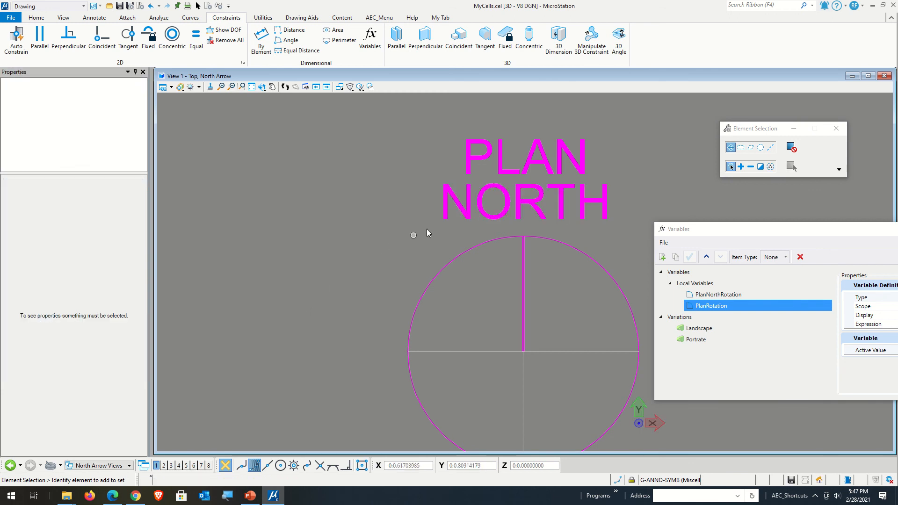
Remove the PlanRotation variable from the Rotation-X property of the NORTH text
click(460, 202)
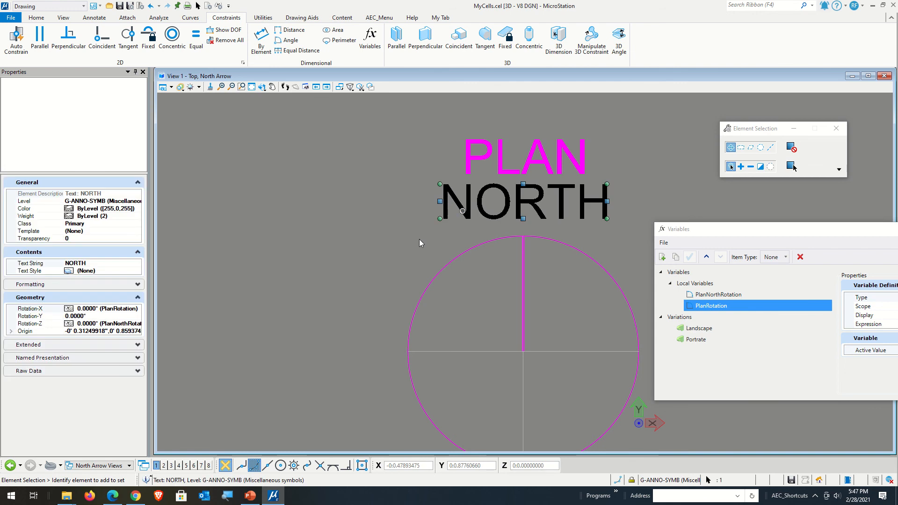
click(133, 311)
click(137, 309)
click(116, 320)
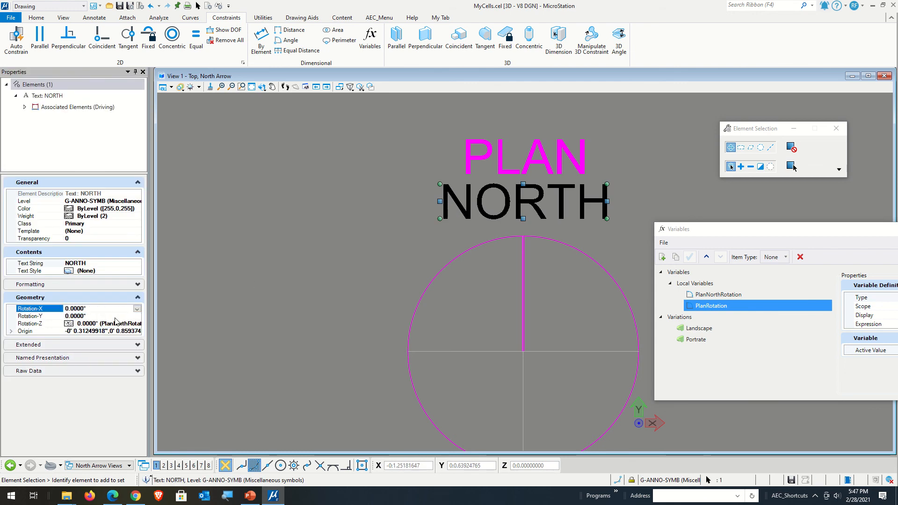
click(332, 304)
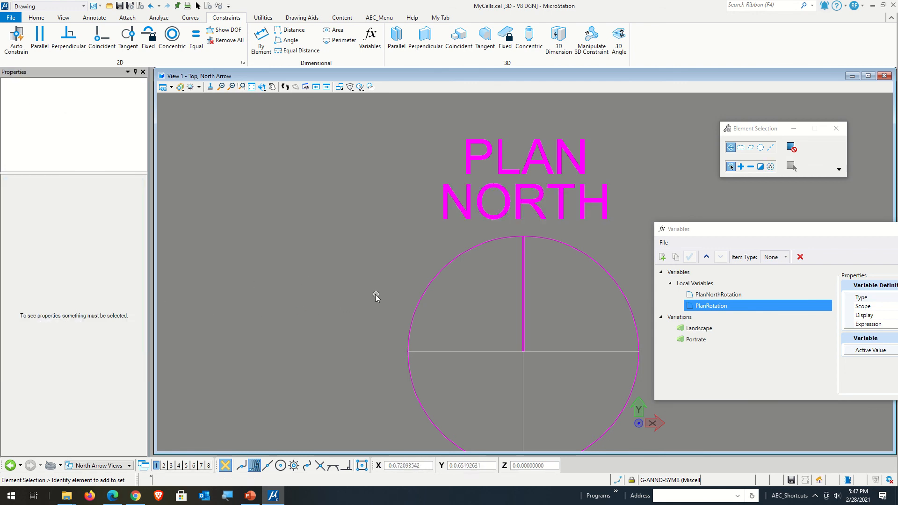
Set PlanRotation to 90° in the Landscape variation and apply the variation to test the PLAN text
drag(750, 230, 500, 233)
click(706, 308)
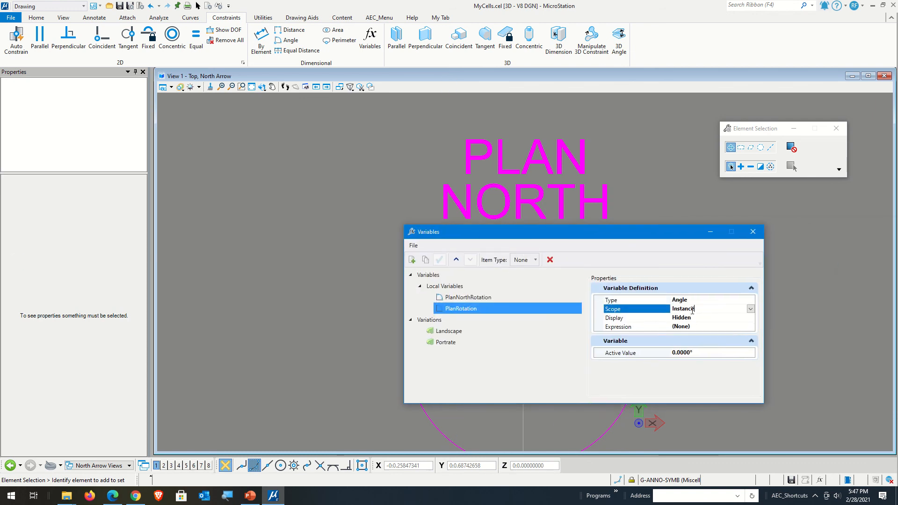
click(696, 302)
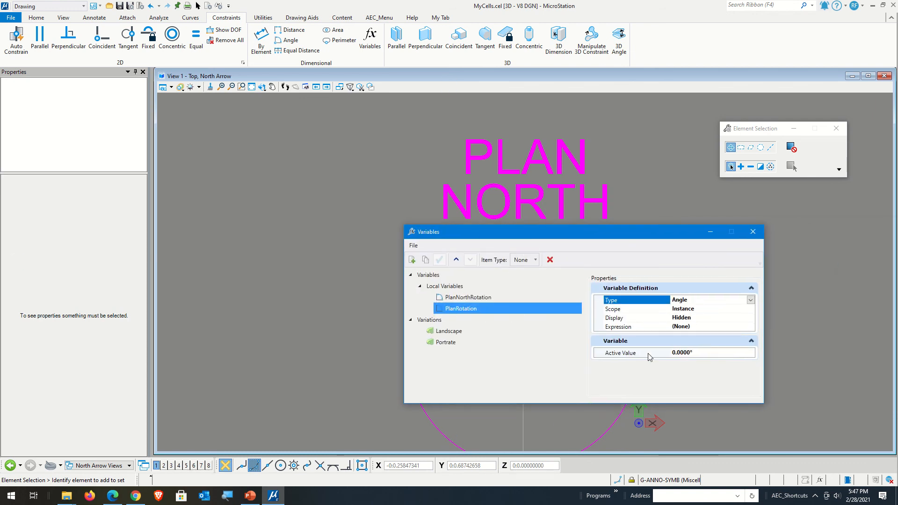
click(448, 331)
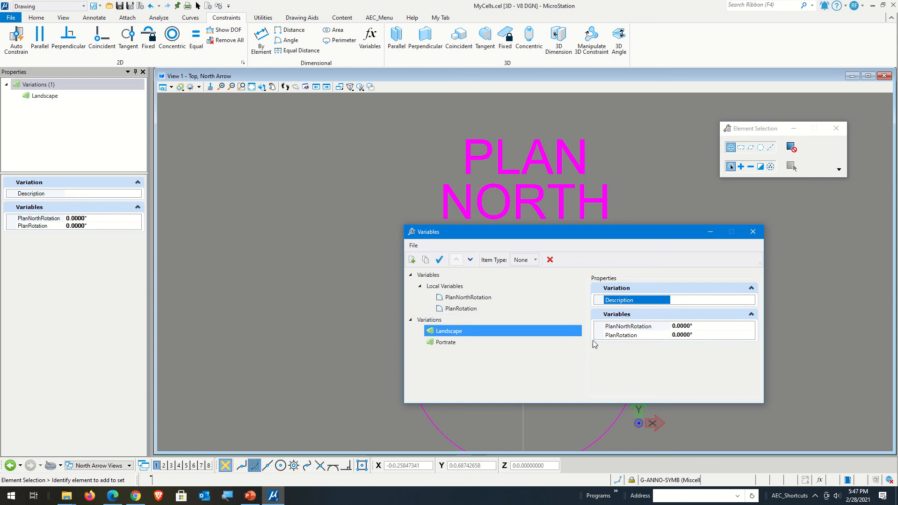
drag(622, 233, 693, 249)
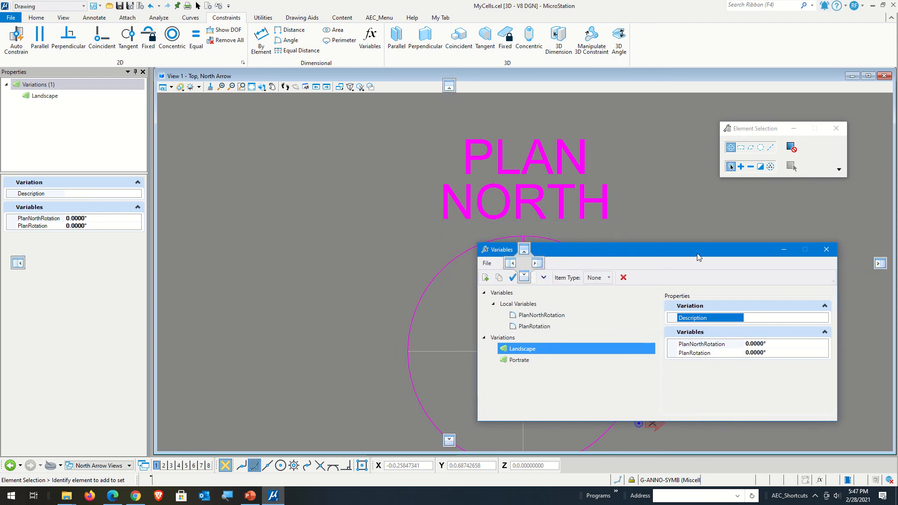
click(787, 351)
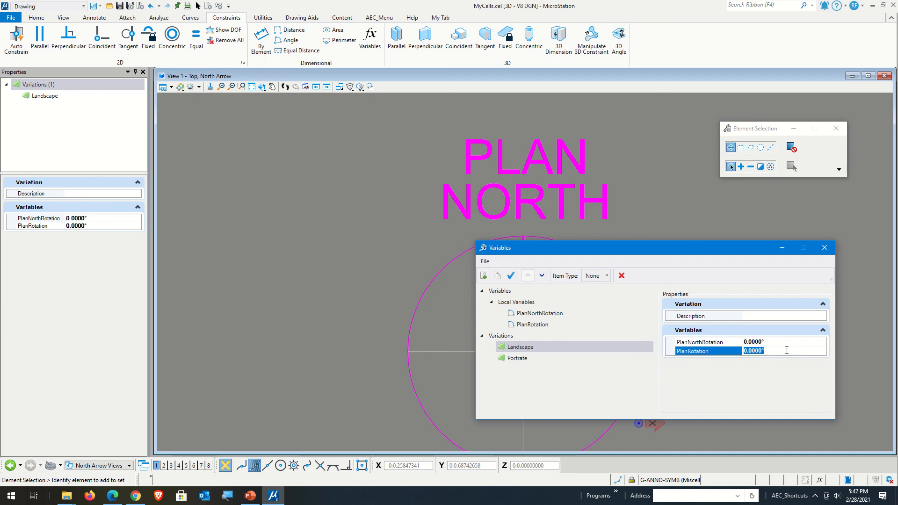
text(90)
key(Return)
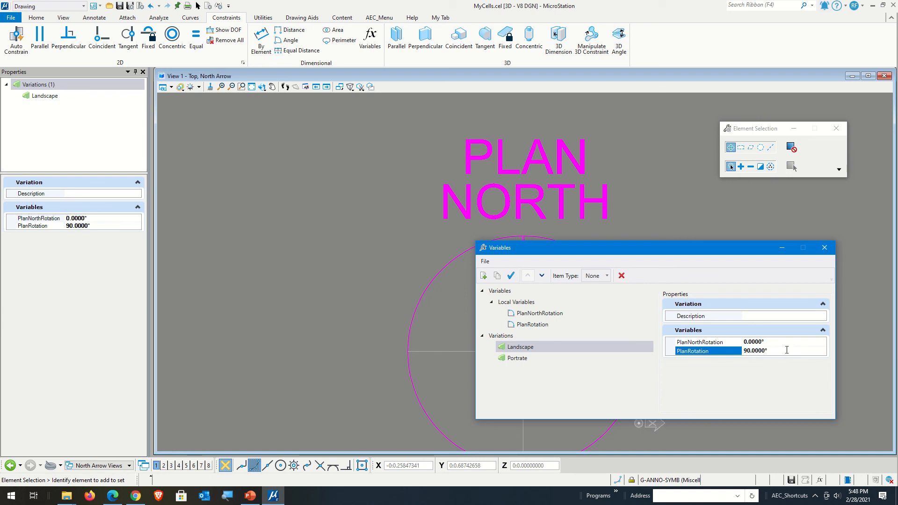
click(511, 277)
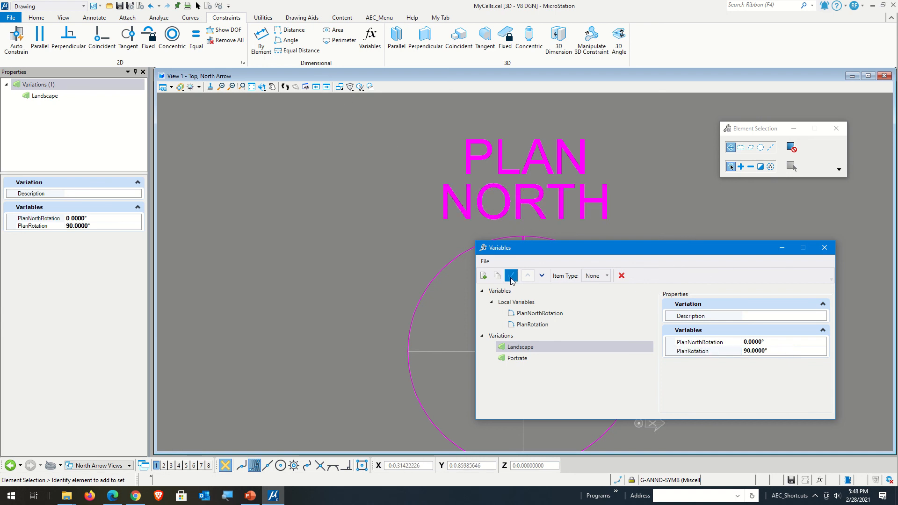
Set PlanRotation to 0° in the Landscape variation and apply the variation to the north arrow
click(782, 350)
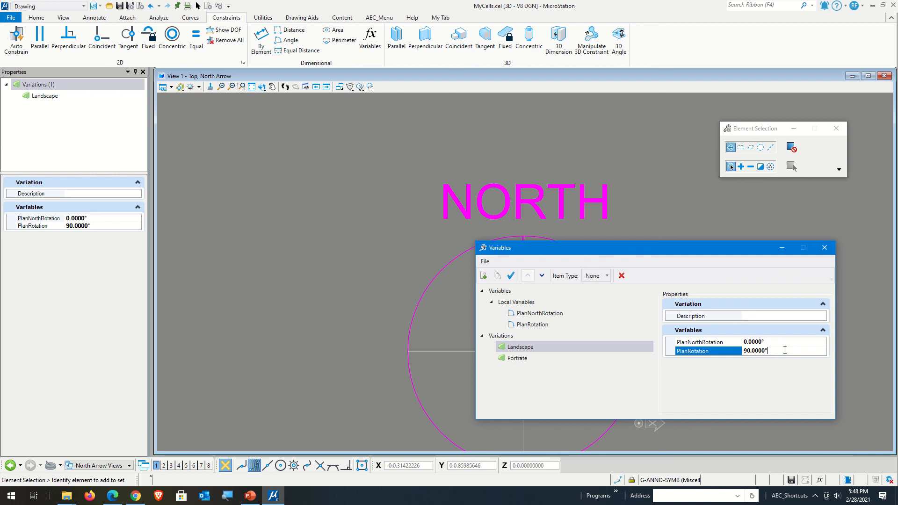
text(0)
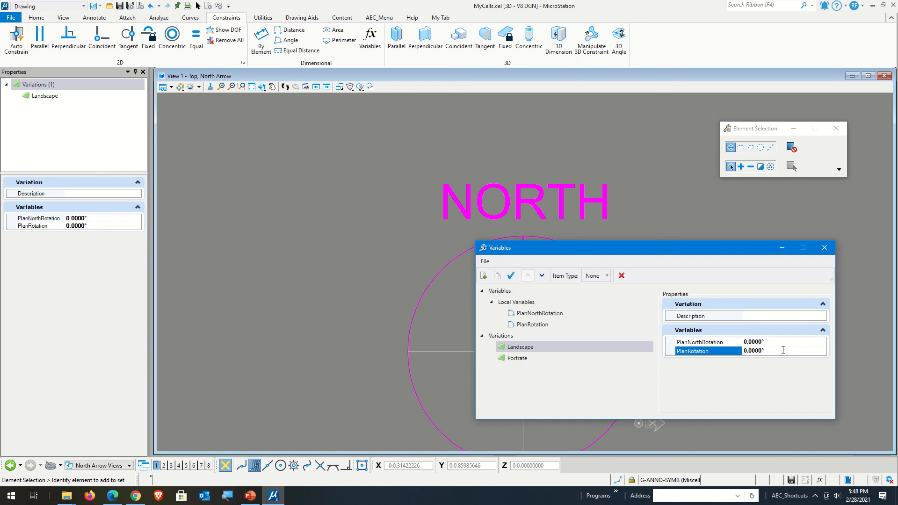
click(512, 281)
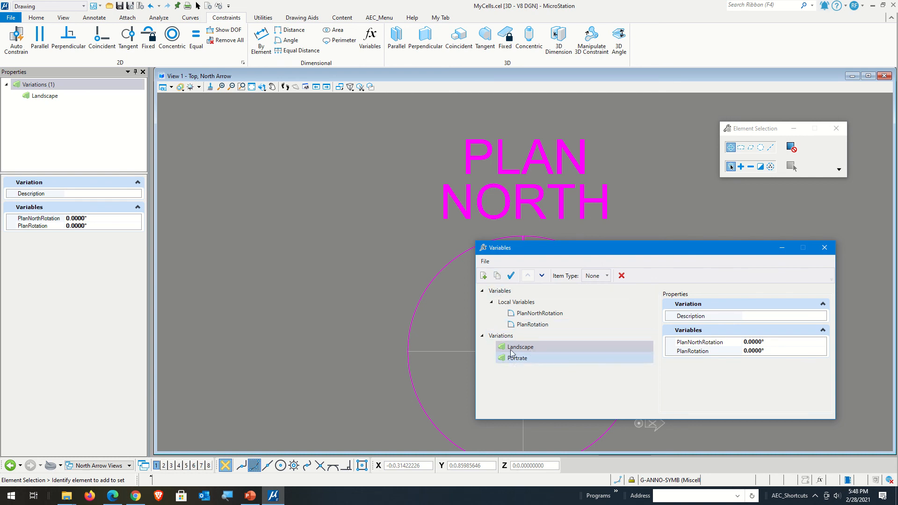
Duplicate the Landscape variation and name the copy "Landscape - Plan Off"
click(497, 276)
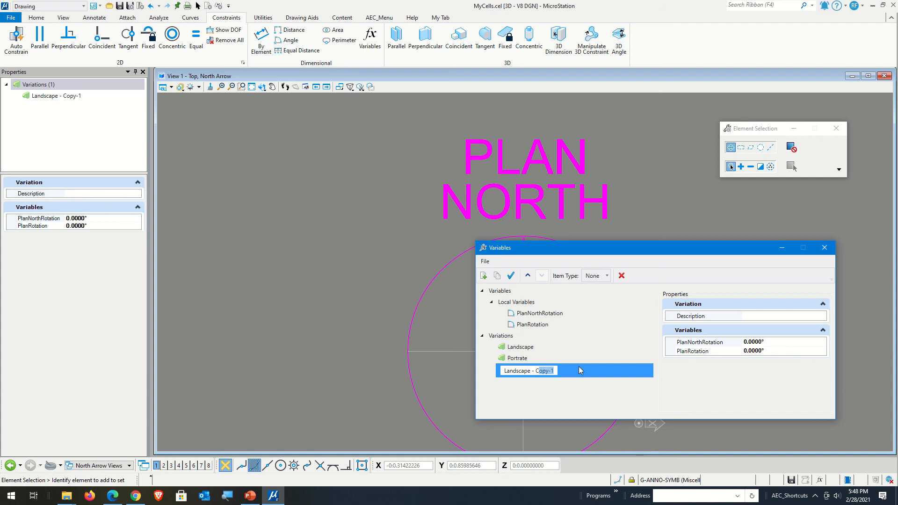
key(BackSpace)
key(BackSpace)
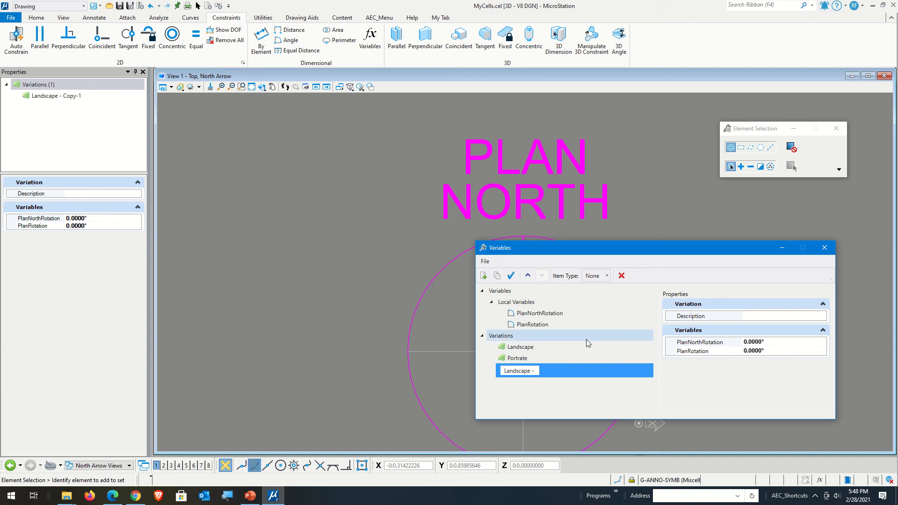
text(Plan Off)
key(Return)
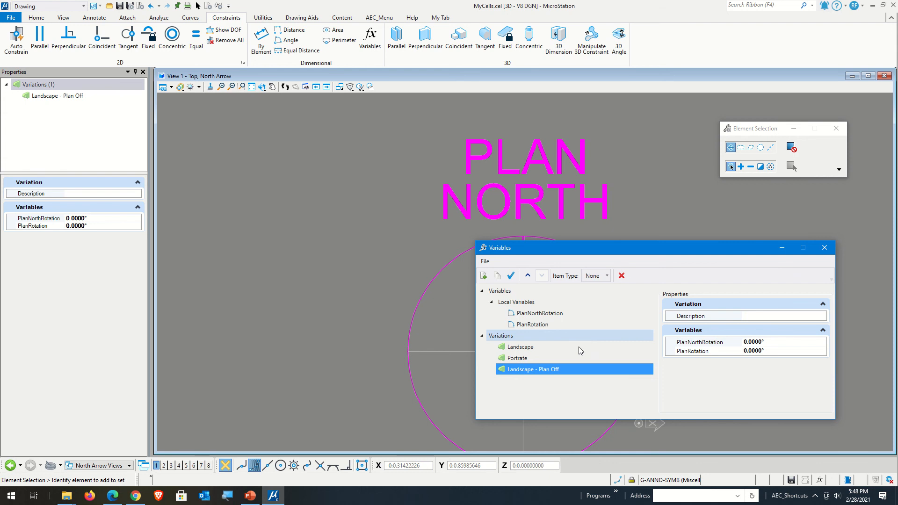
Duplicate the Portrate variation and name the copy "Portrate - Plan Off"
click(552, 356)
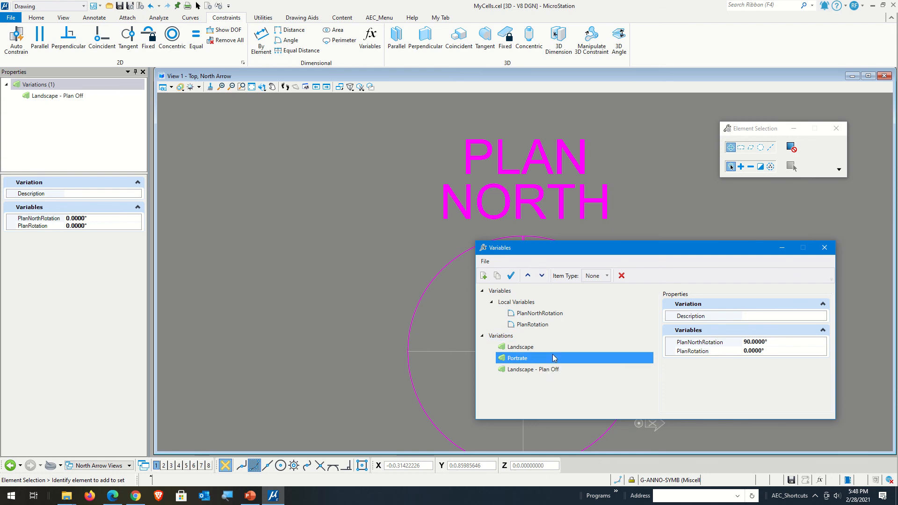
click(497, 276)
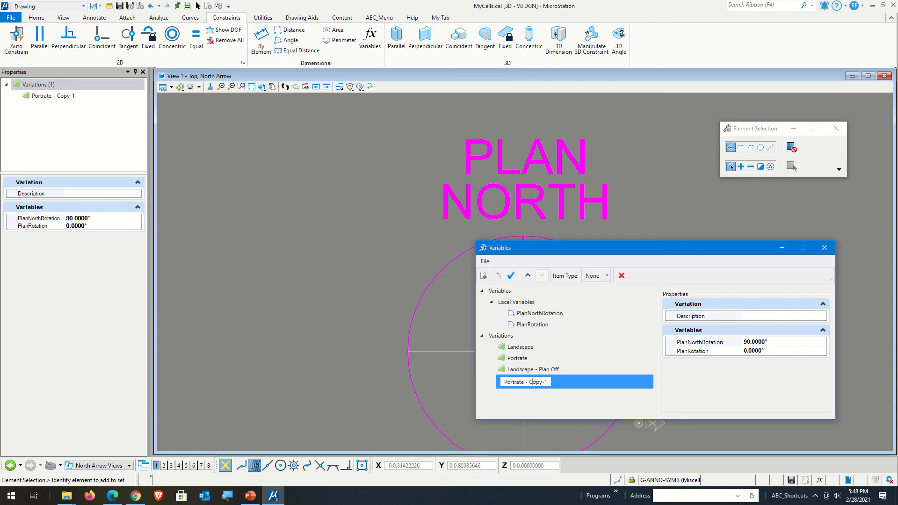
drag(532, 382, 605, 384)
text(Plan Off)
key(Return)
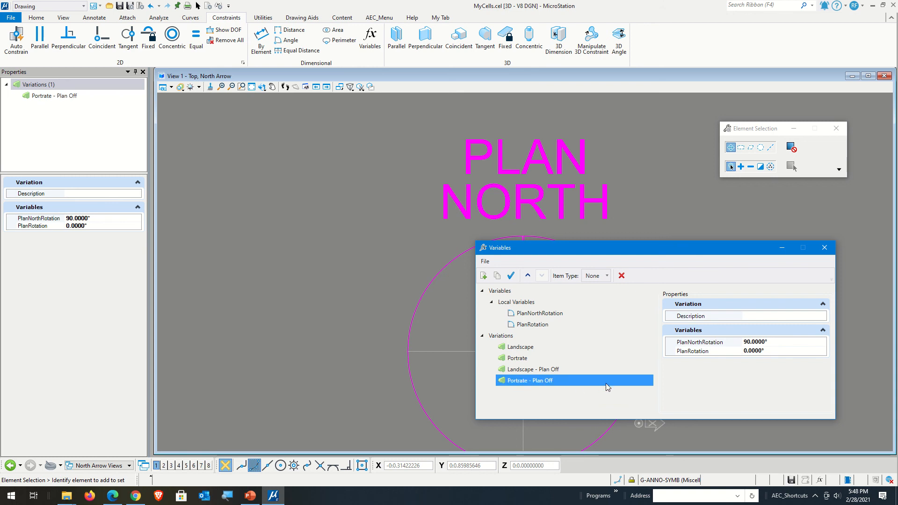
Set PlanRotation to 90° in the Portrate - Plan Off variation
click(774, 351)
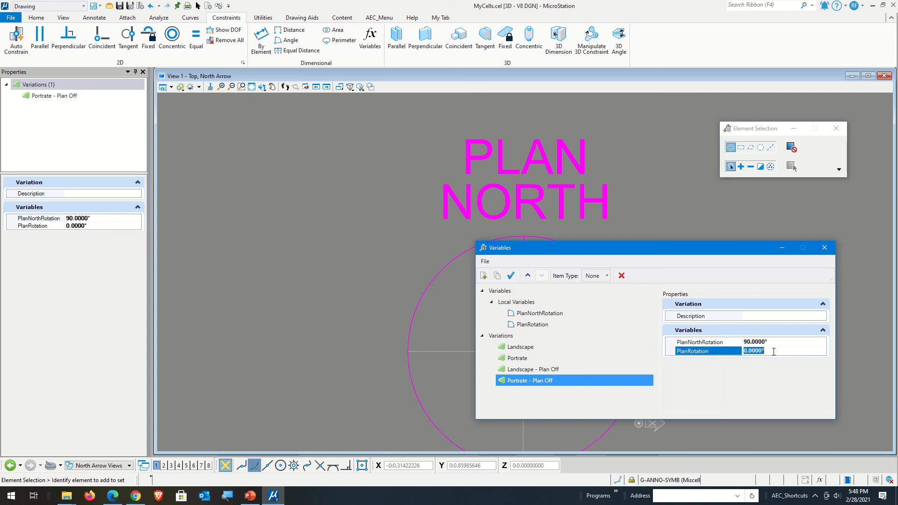
text(90)
key(Return)
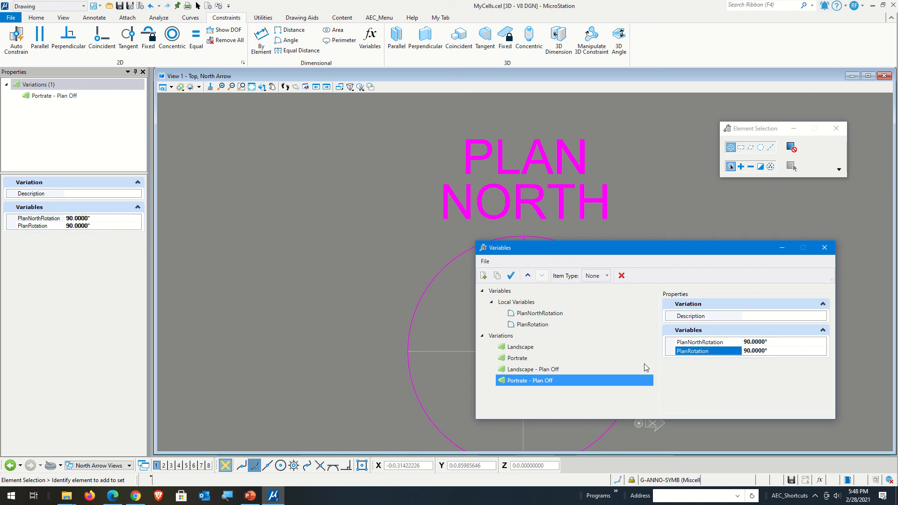
Set PlanRotation to 90° in the Landscape - Plan Off variation
click(615, 368)
click(783, 348)
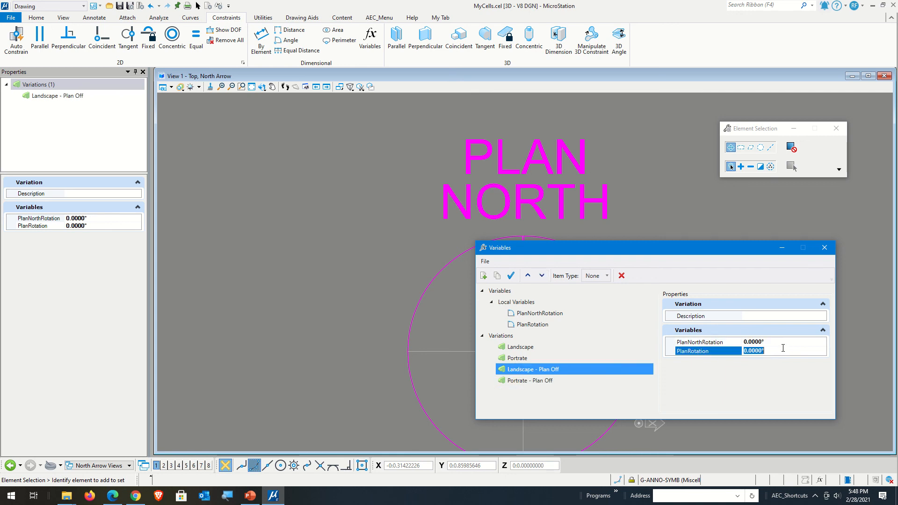
text(90)
key(Return)
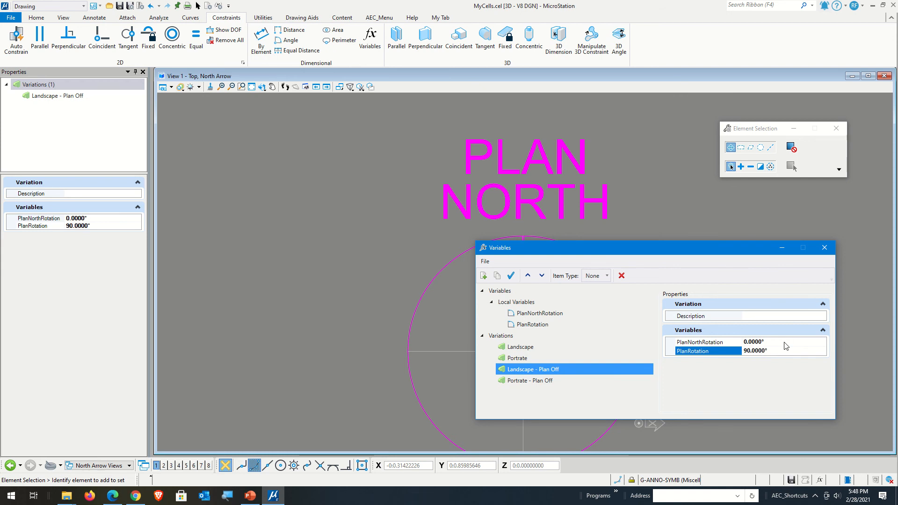
Uncover the north arrow and test the portrait variations by applying Portrate, Portrate - Plan Off and Portrate again
drag(605, 253, 777, 213)
click(692, 306)
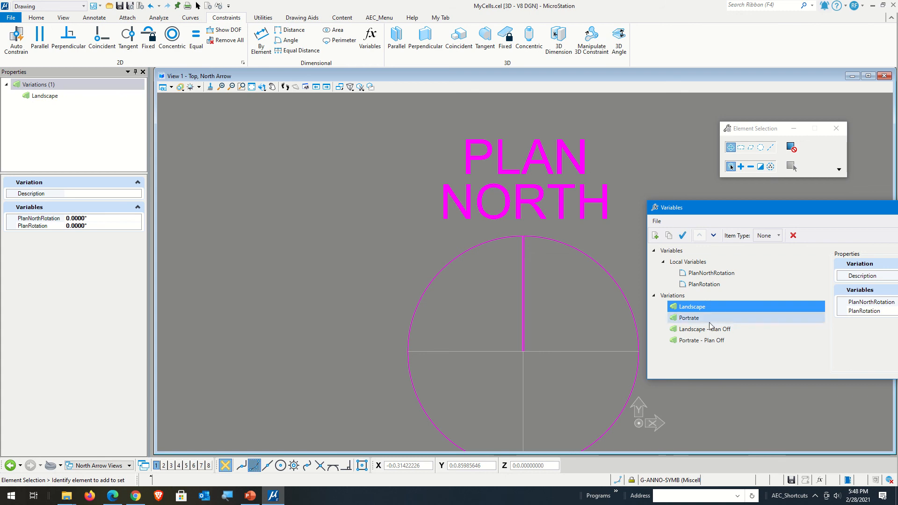
click(709, 322)
click(682, 235)
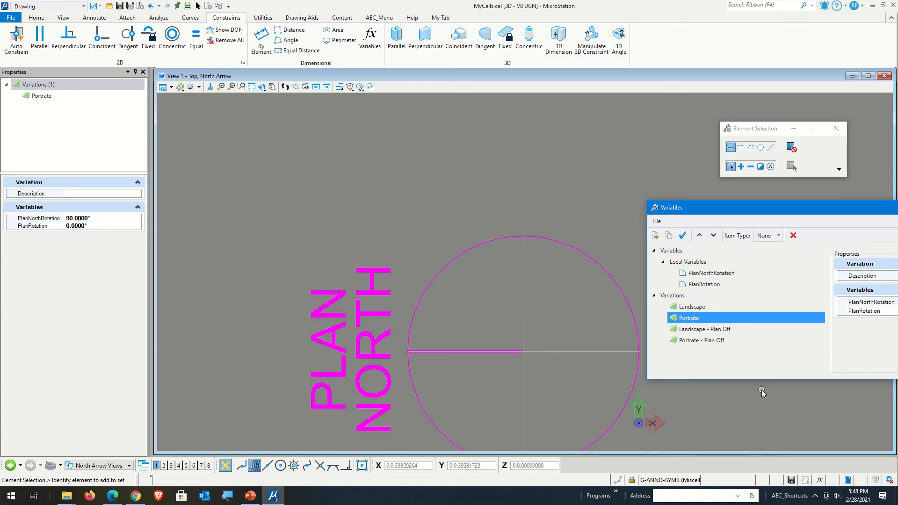
click(715, 340)
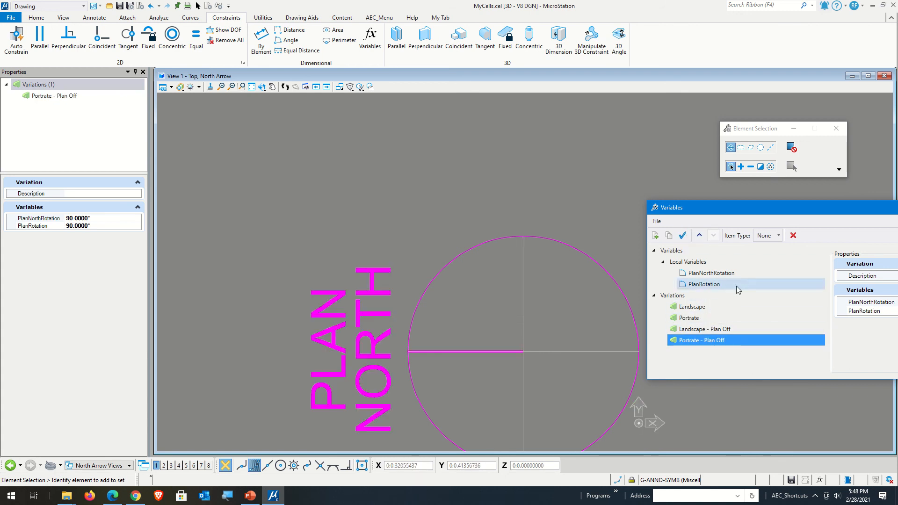
click(682, 235)
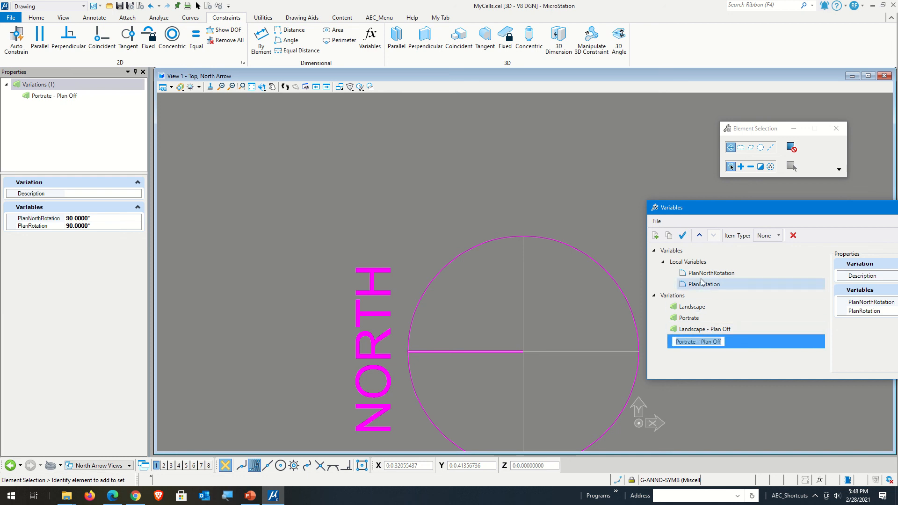
click(692, 318)
click(683, 236)
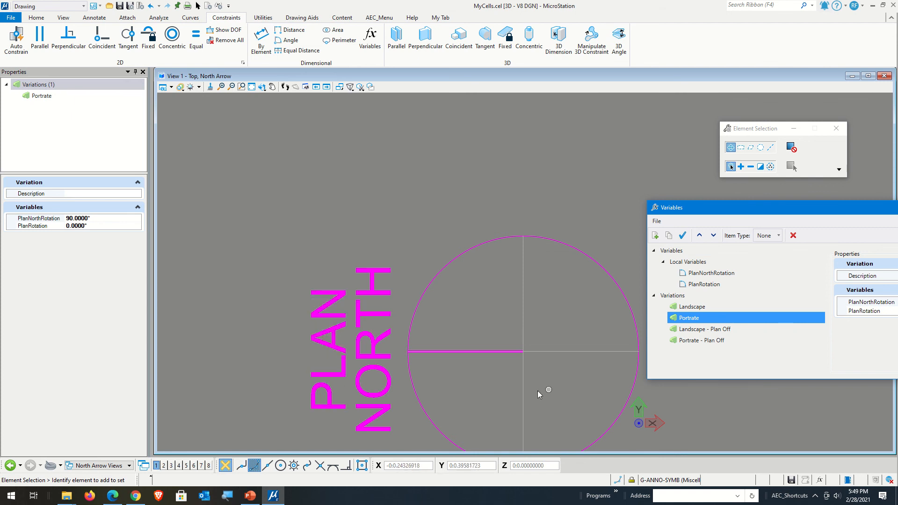
Try applying the Landscape - Plan Off variation followed by Landscape, and undo both applications
click(716, 332)
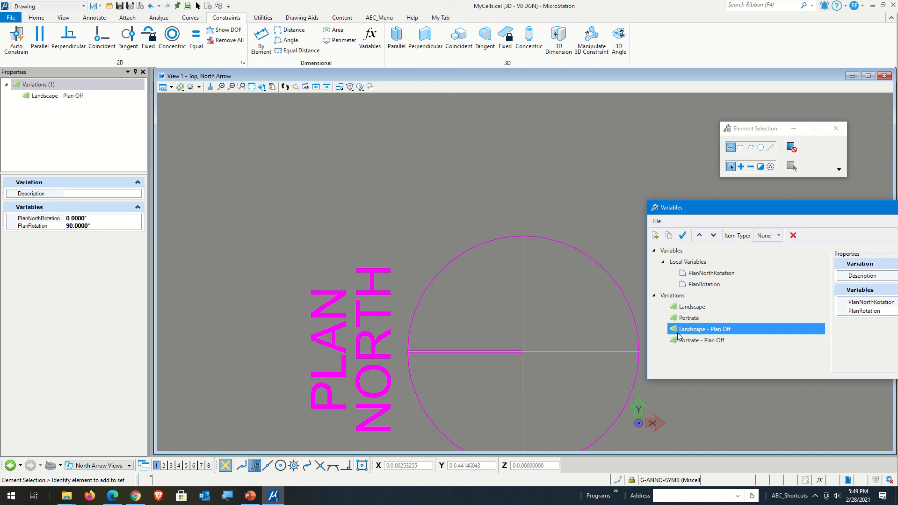
click(682, 236)
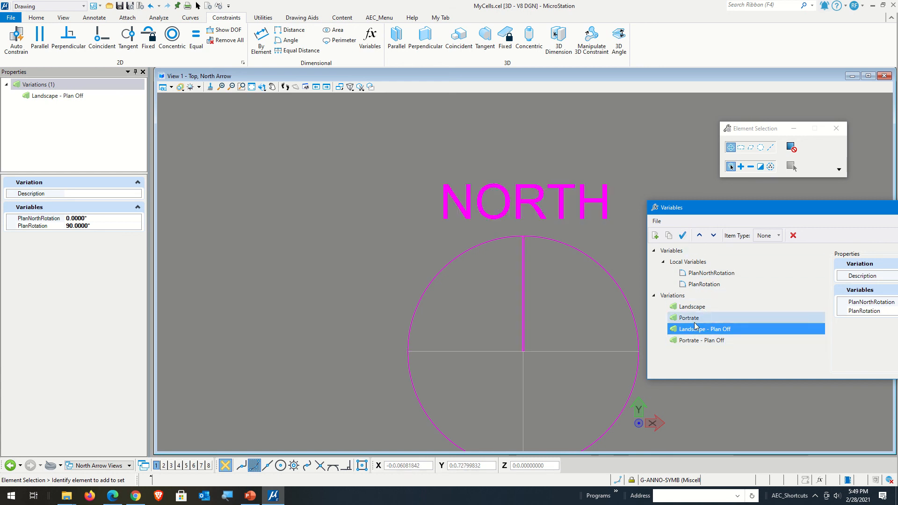
click(697, 307)
click(682, 235)
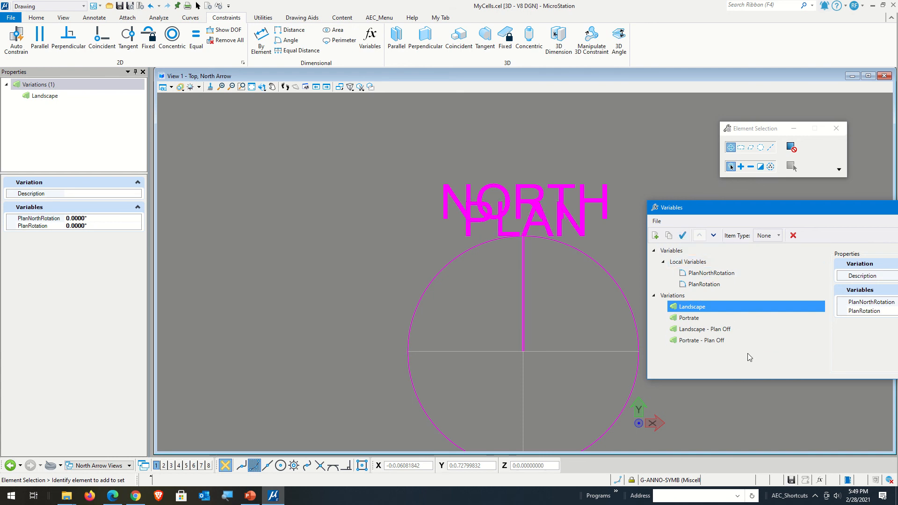
key(ctrl+z)
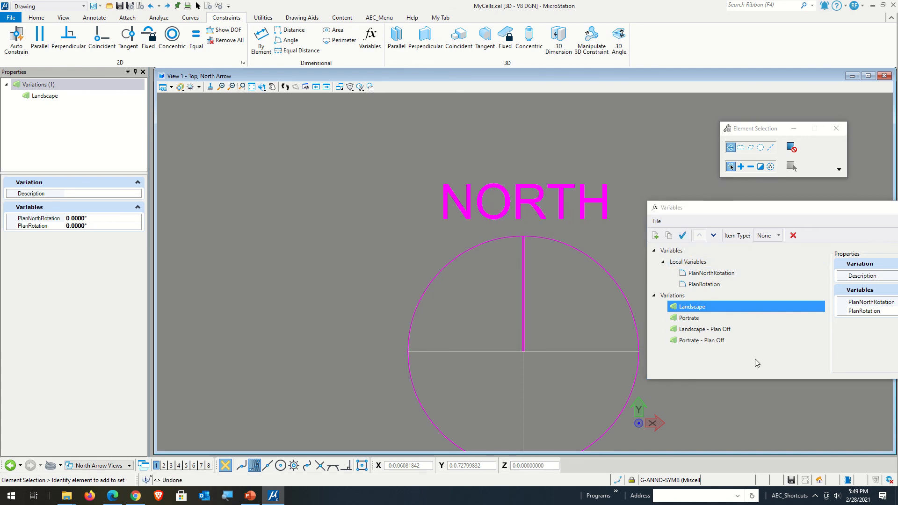
key(ctrl+z)
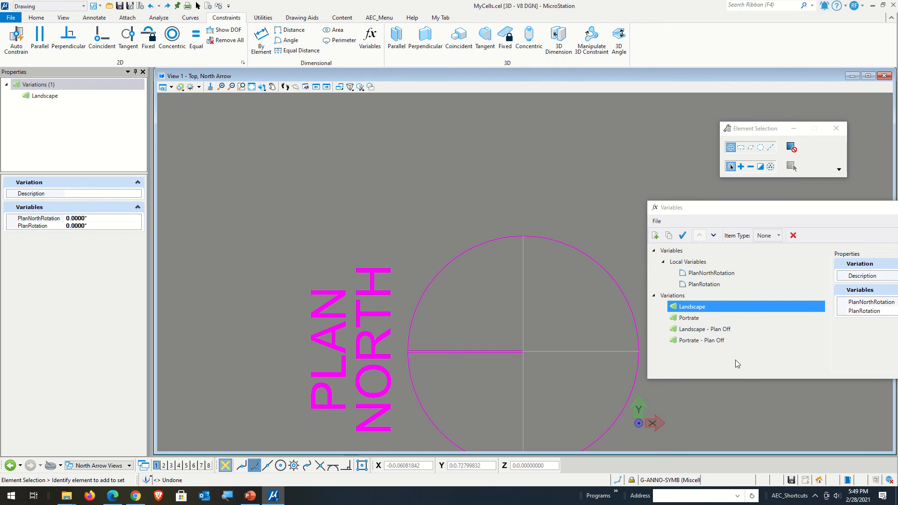
Apply the Landscape variation directly from the portrait orientation
click(691, 307)
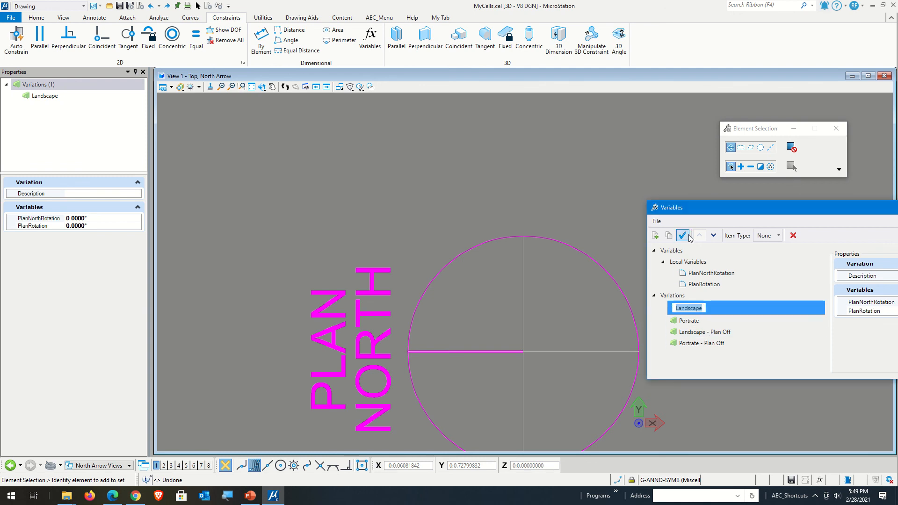
click(682, 235)
click(700, 308)
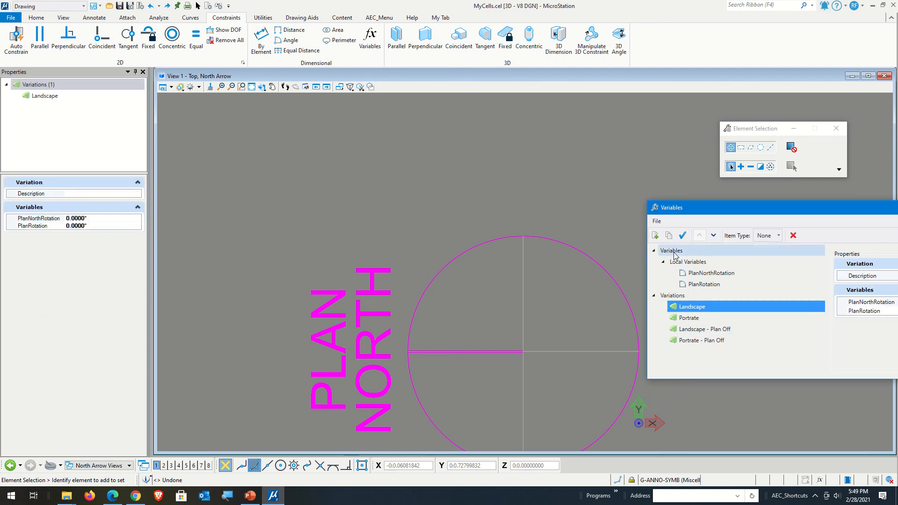
click(682, 235)
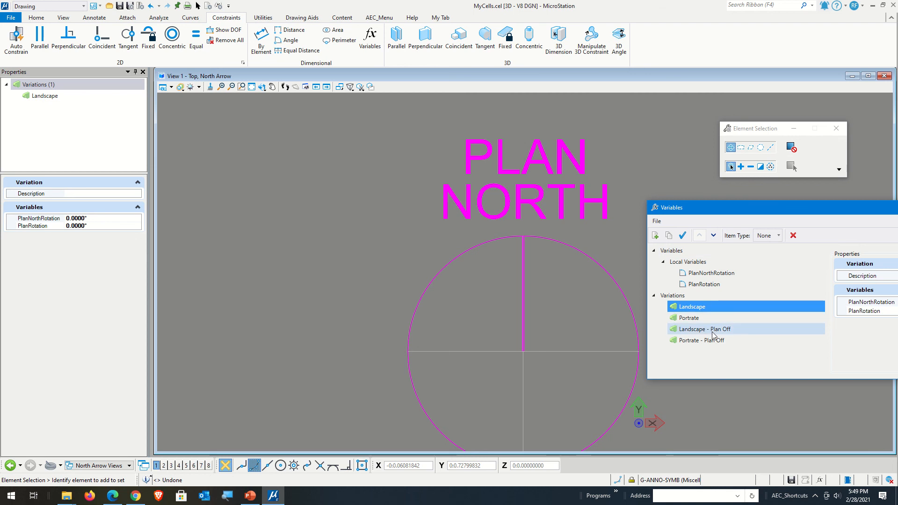
Test hiding the PLAN text in landscape by applying Landscape - Plan Off and returning to Landscape
click(701, 329)
click(683, 235)
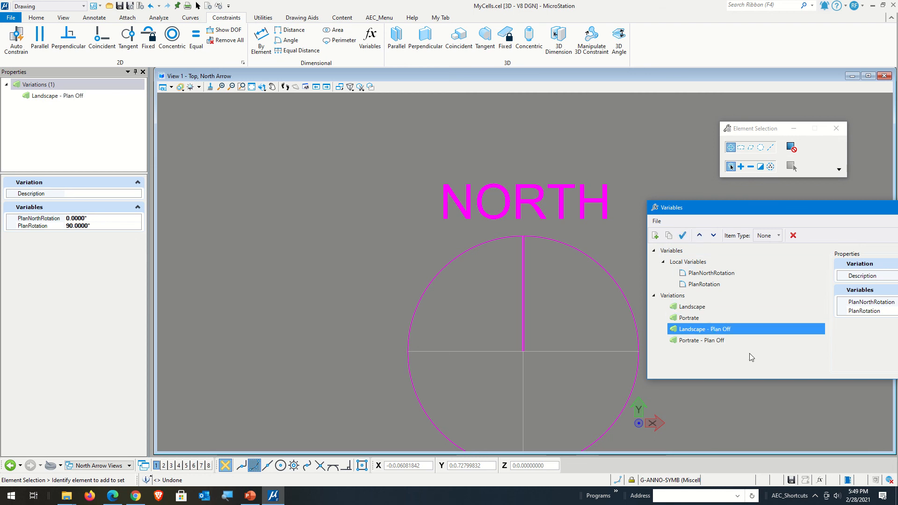
click(701, 307)
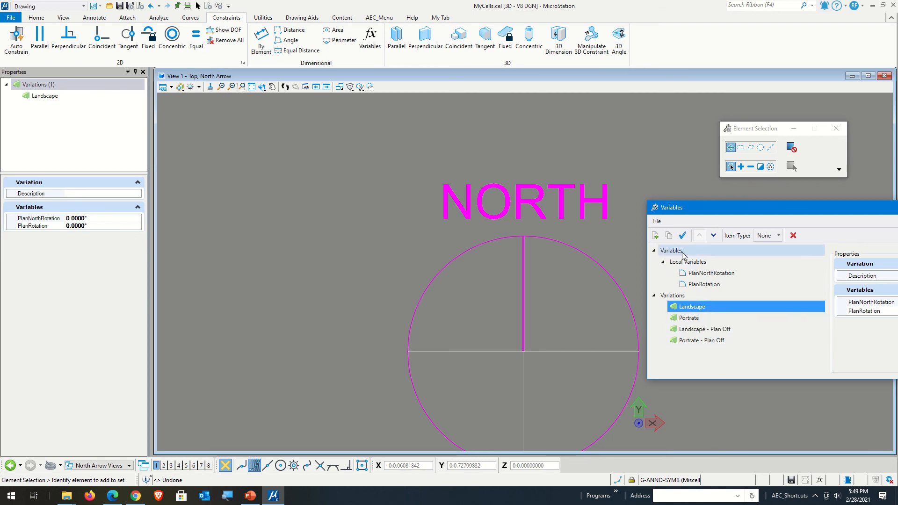
click(682, 236)
Test hiding the PLAN text in portrait by applying Portrate followed by Portrate - Plan Off
click(696, 340)
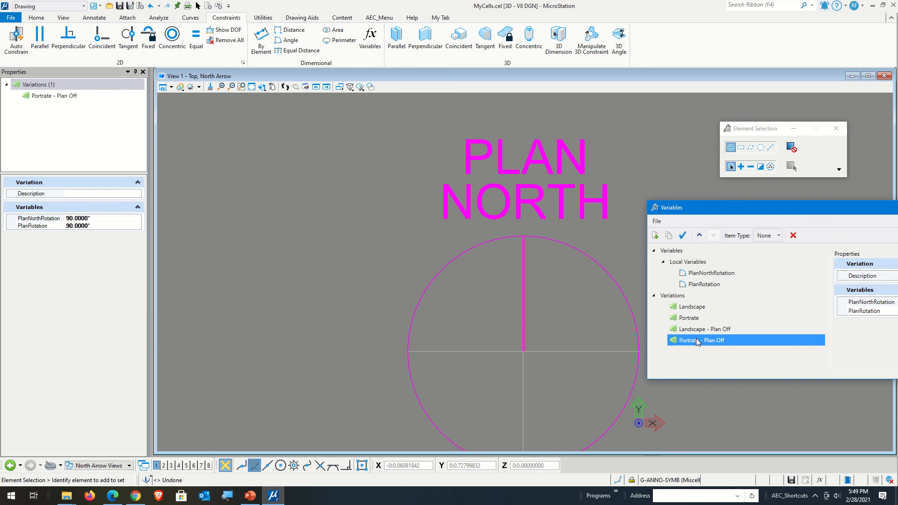
click(699, 318)
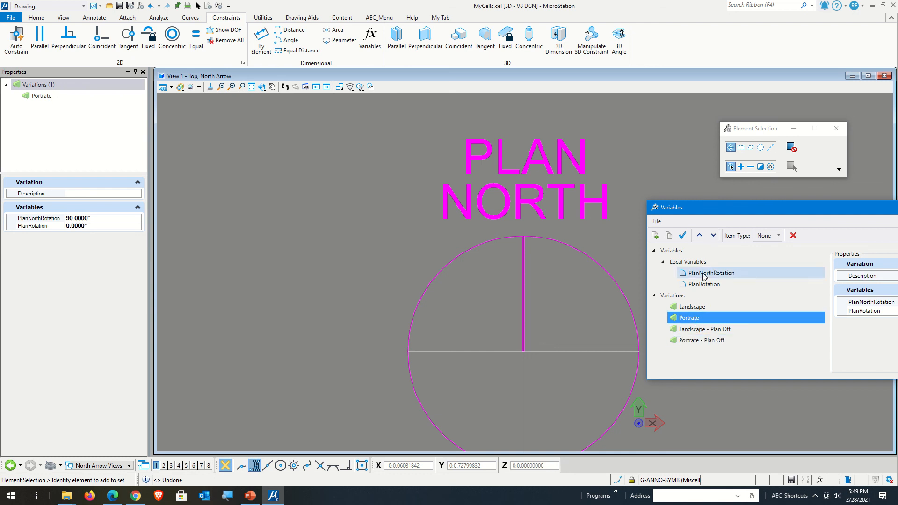
click(683, 235)
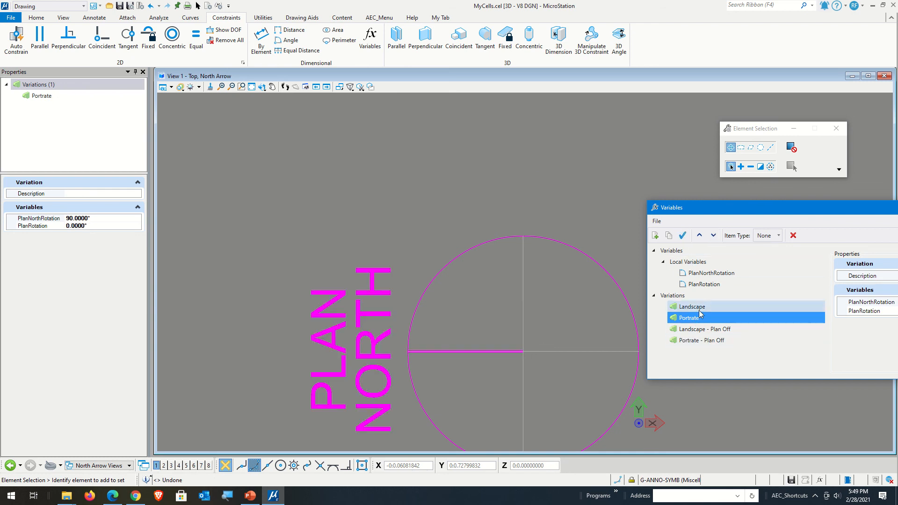
click(712, 341)
click(684, 236)
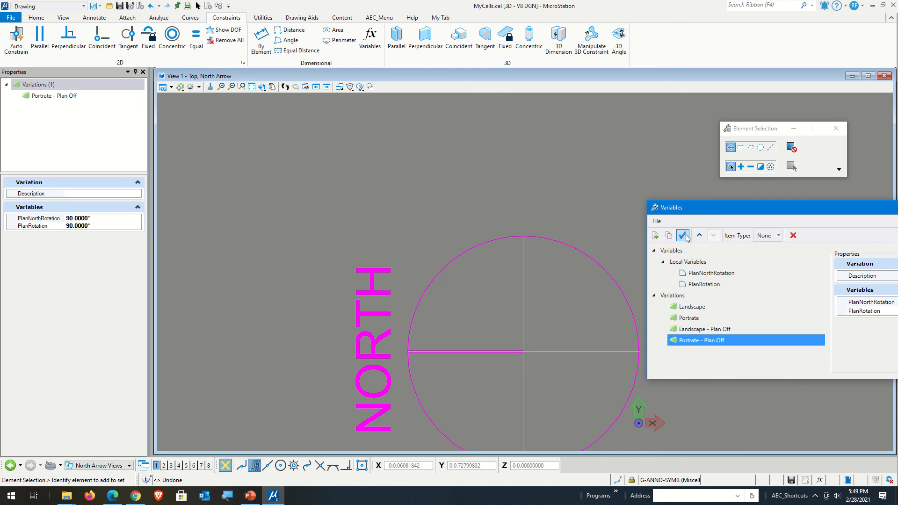
Restore the PLAN text by applying Portrate and return the north arrow to the Landscape variation
click(690, 318)
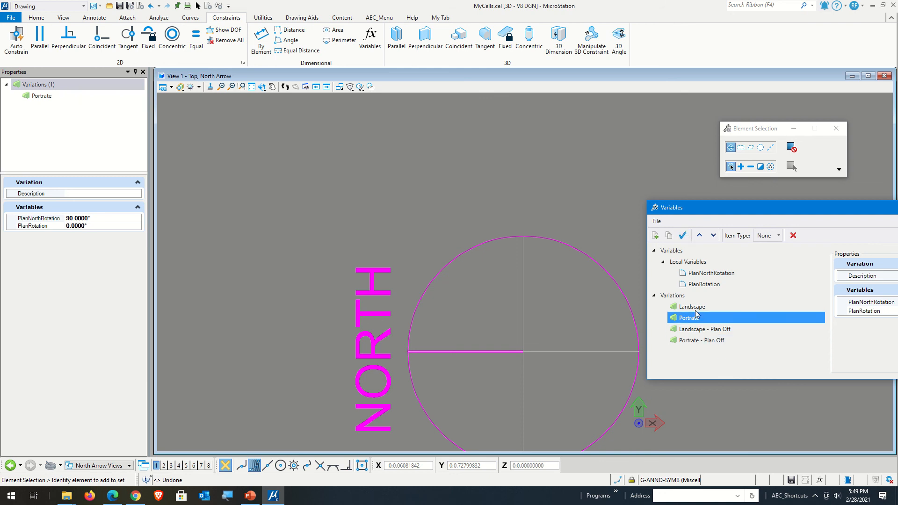
click(683, 236)
click(701, 306)
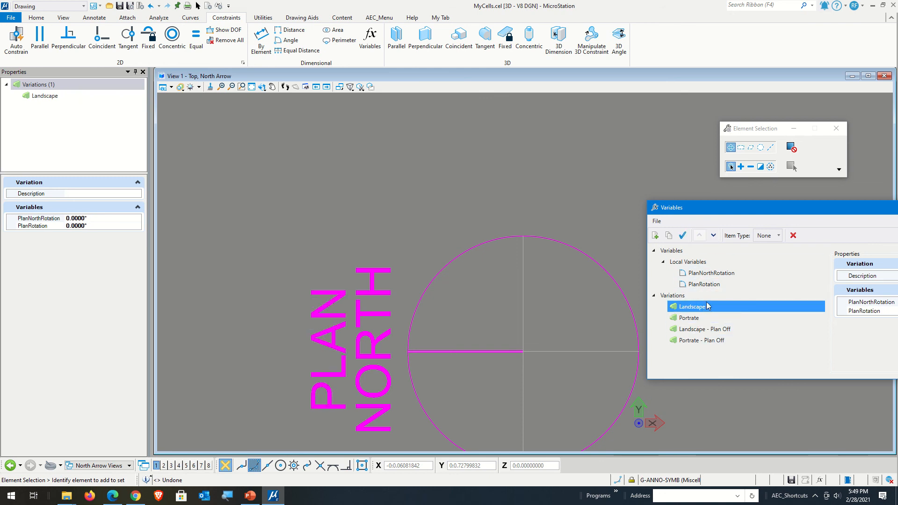
click(682, 235)
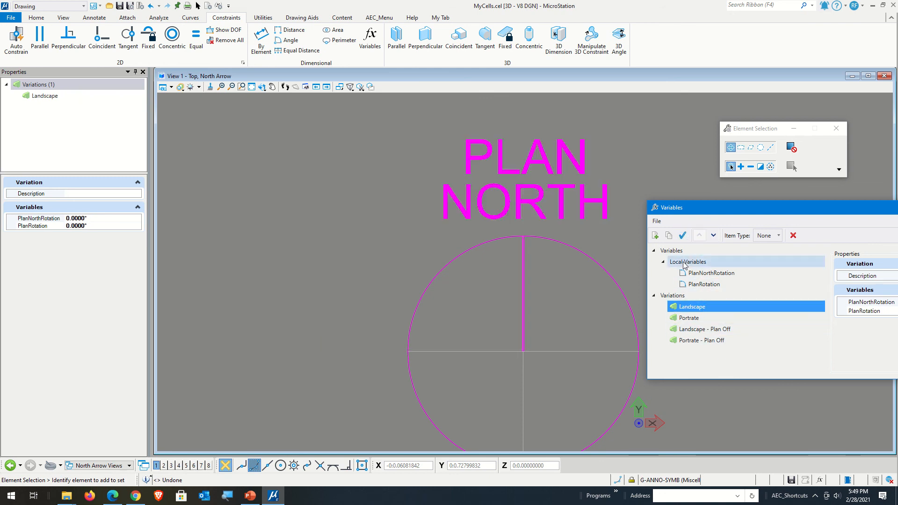
Test the PLAN text toggle in landscape once more by applying Landscape - Plan Off and reapplying Landscape
click(703, 329)
click(682, 236)
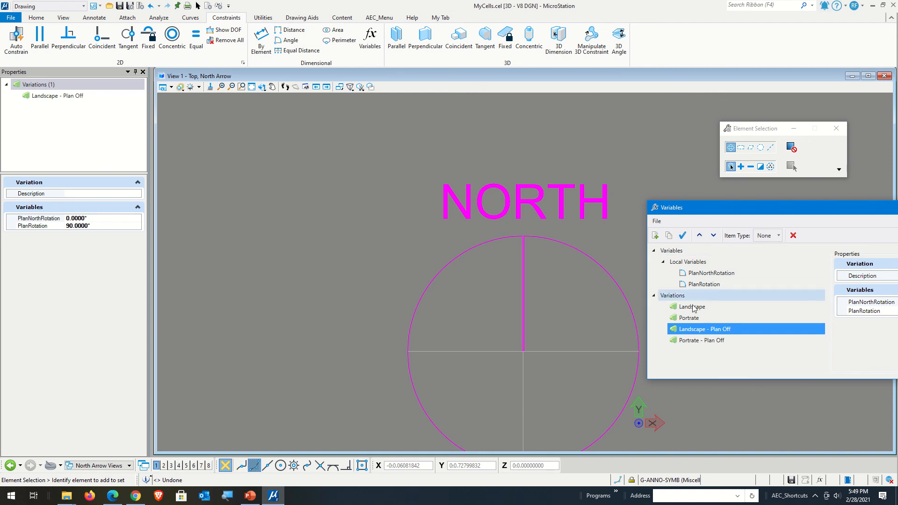
click(689, 308)
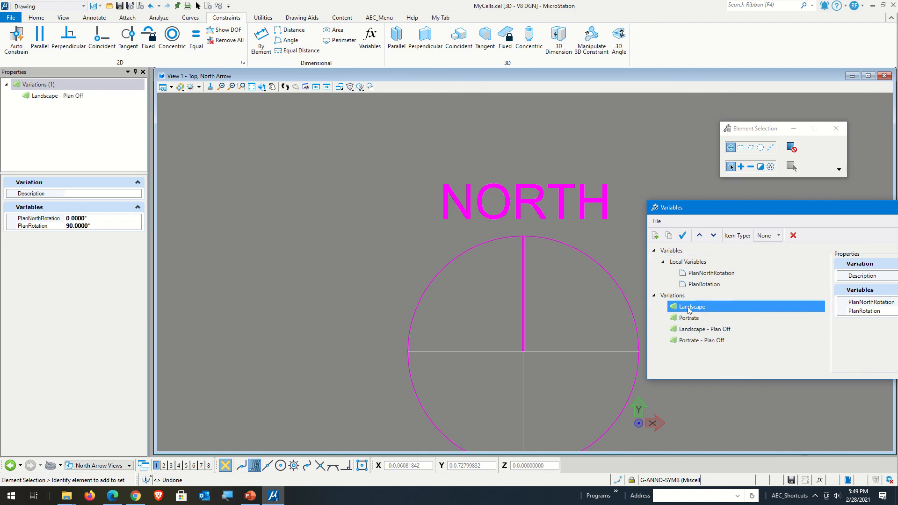
click(682, 235)
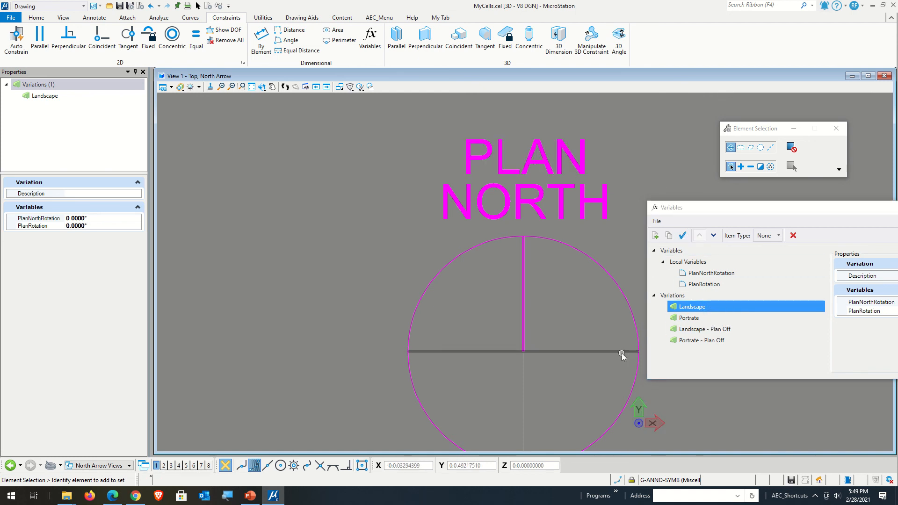
Check the remaining degrees of freedom of the plan north circle and its constrained linework
click(224, 30)
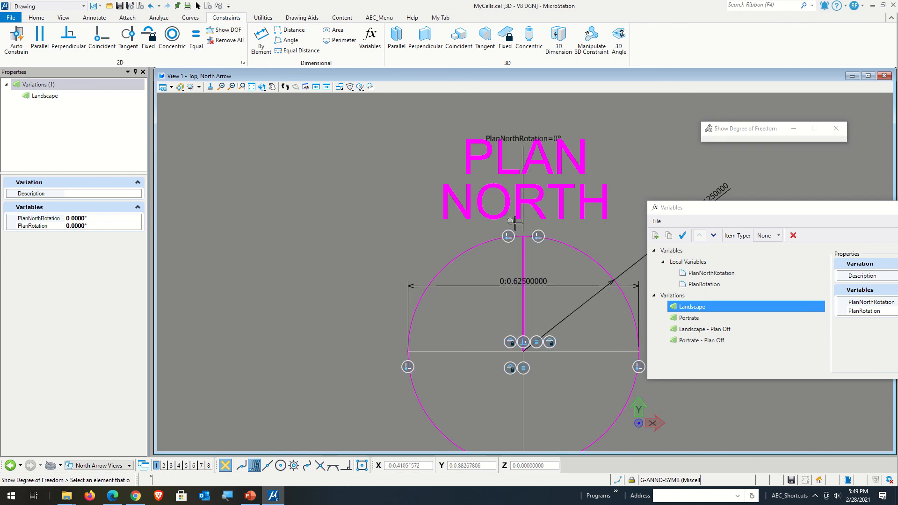
click(573, 252)
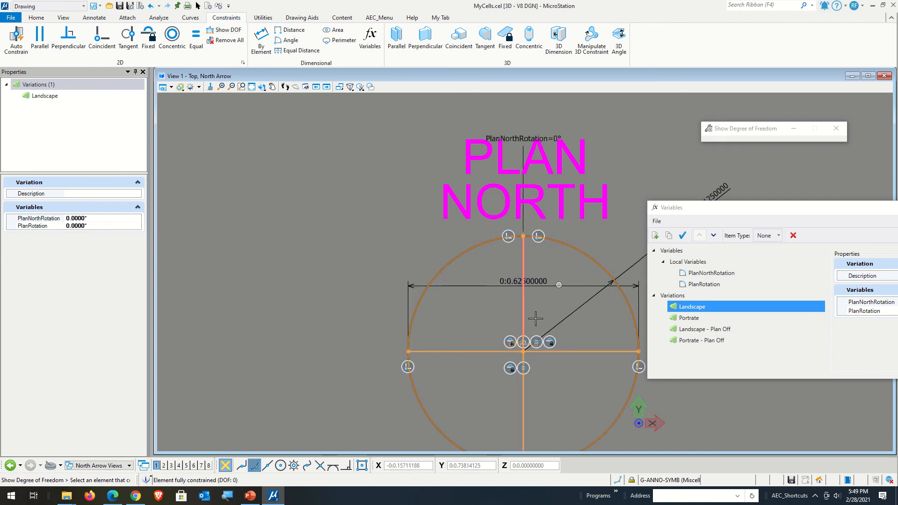
click(616, 226)
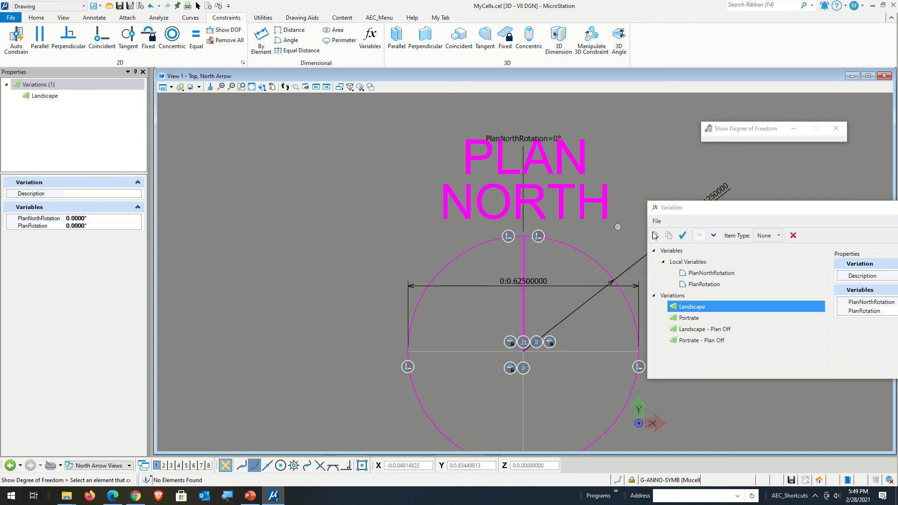
drag(743, 220, 885, 235)
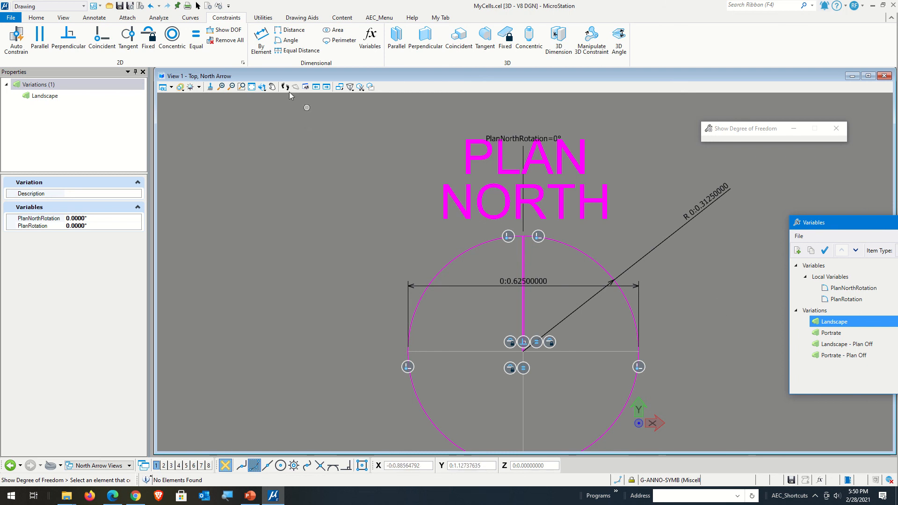
click(197, 6)
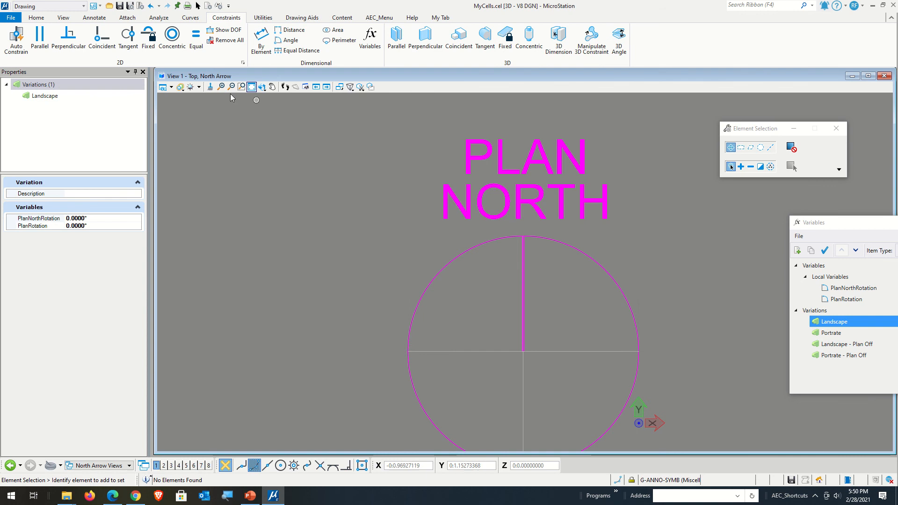
click(252, 87)
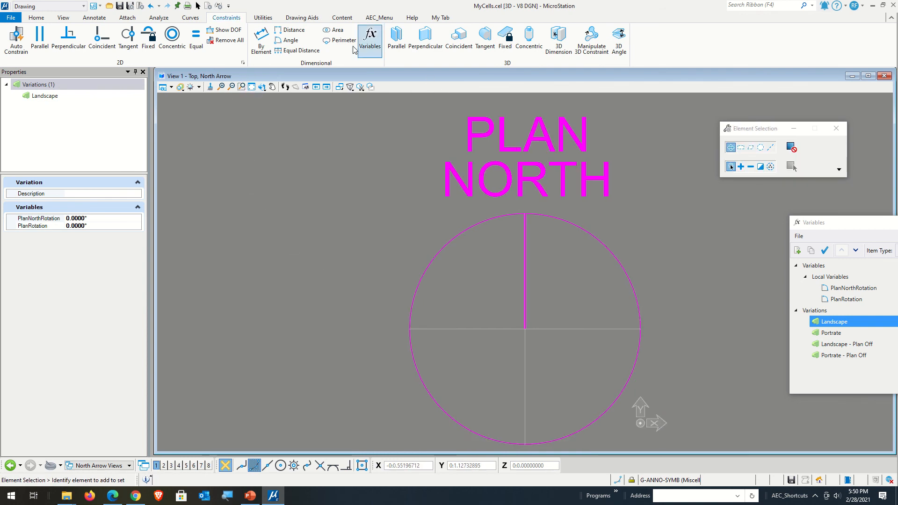
Place the 014200-023 (Indicator - North - True) cell beside the plan north circle at scale 1 and angle 0°
click(36, 17)
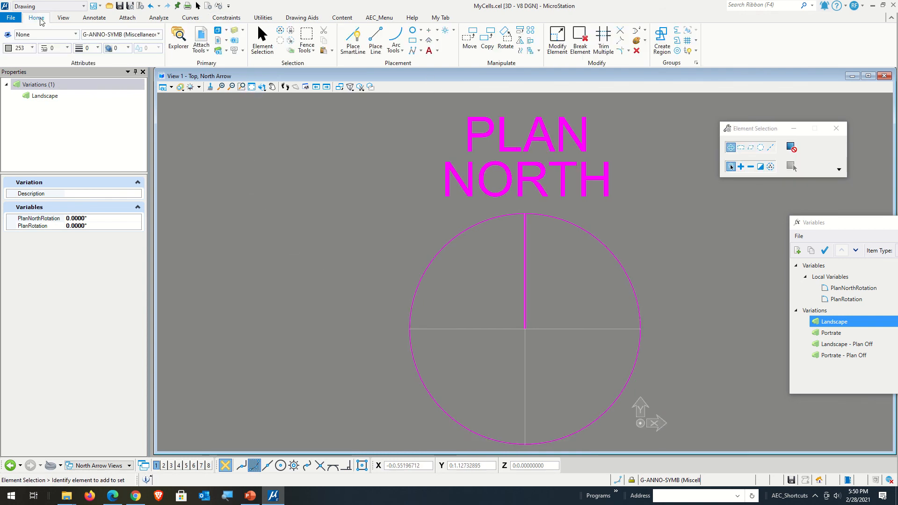
click(444, 30)
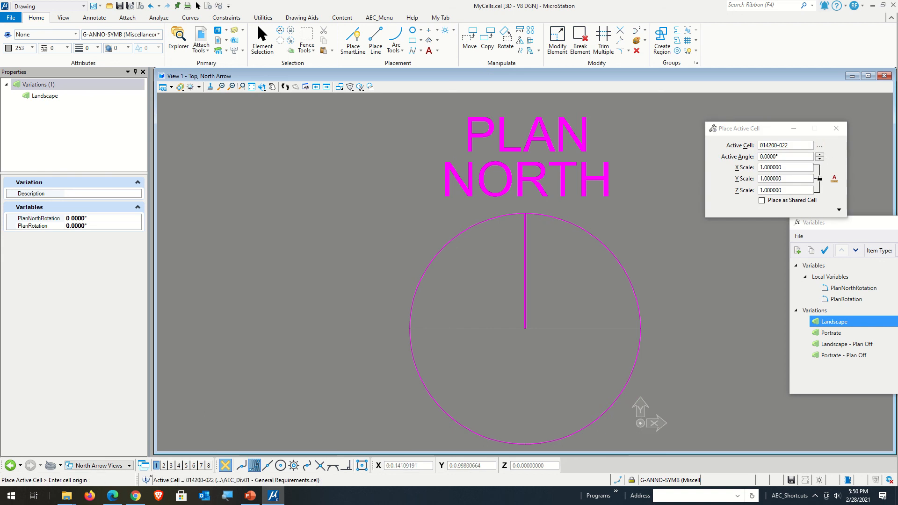
mouse_move(897, 156)
mouse_down()
mouse_move(627, 238)
mouse_move(639, 245)
mouse_up()
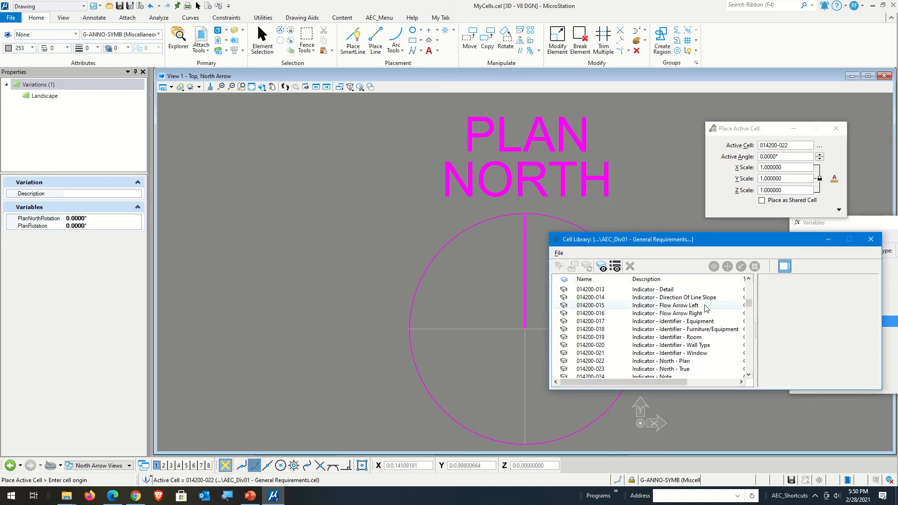
mouse_move(751, 310)
mouse_down()
mouse_move(754, 337)
mouse_move(754, 305)
mouse_move(751, 313)
mouse_up()
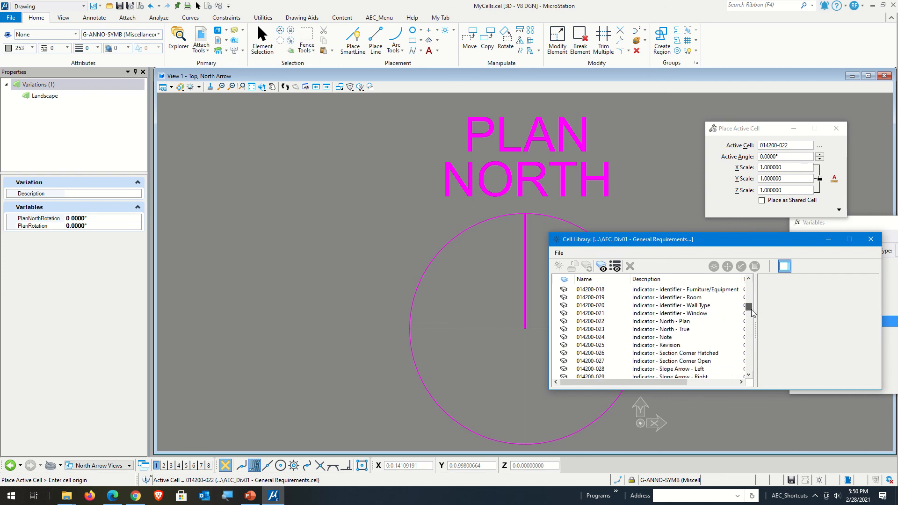
click(678, 330)
double_click(676, 330)
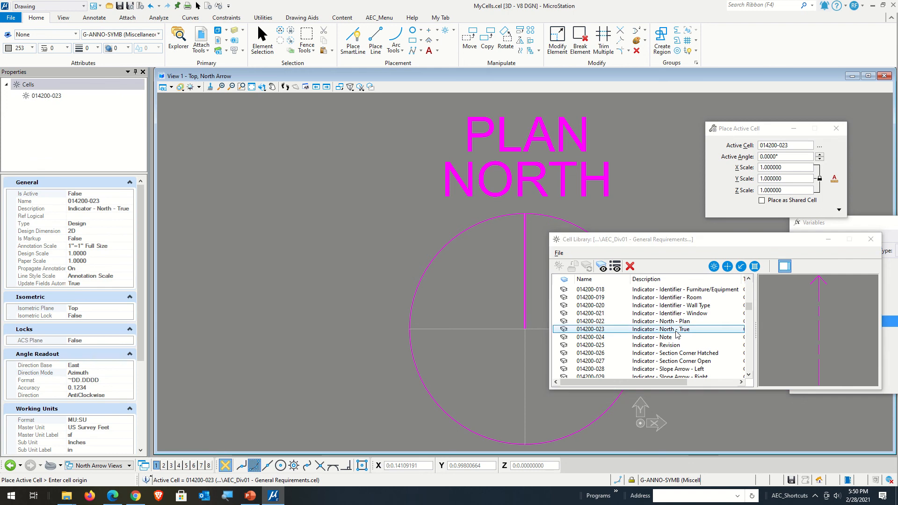
drag(628, 249, 833, 283)
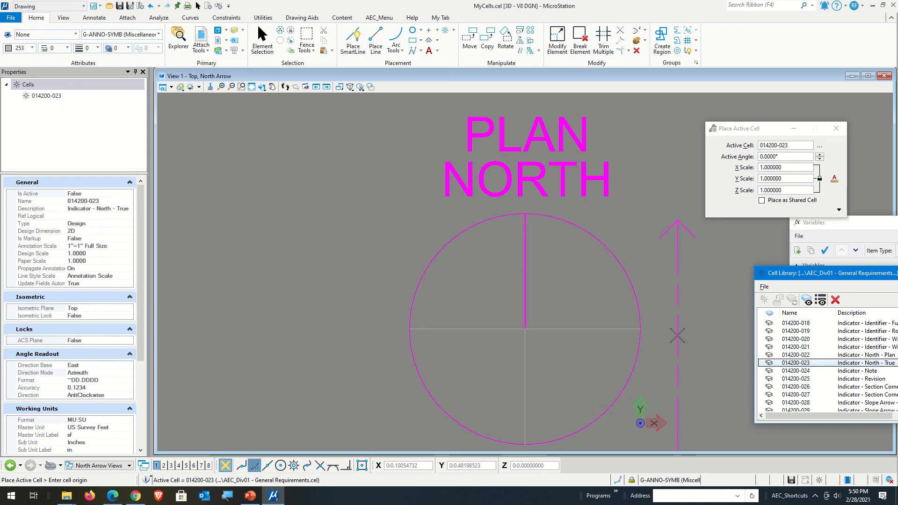
click(678, 332)
key(Escape)
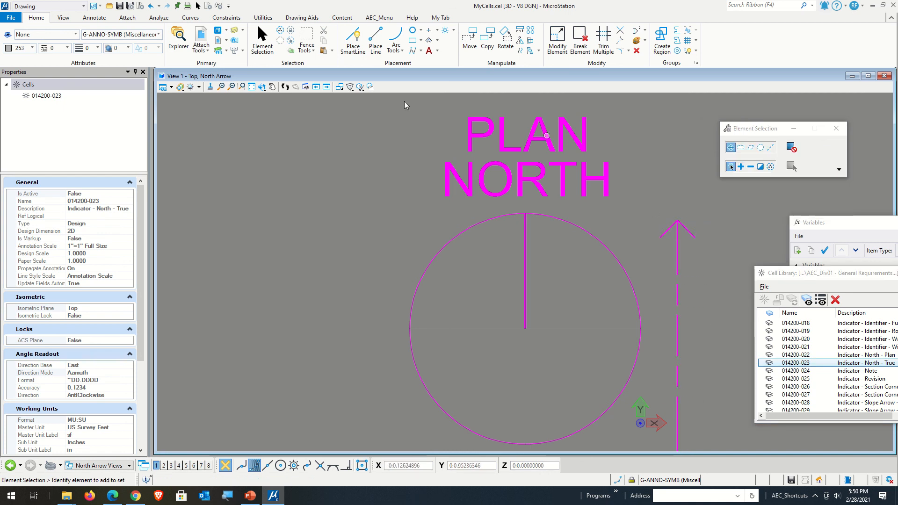
Drop the placed true north arrow cell into separate elements with the Complex option enabled
click(350, 87)
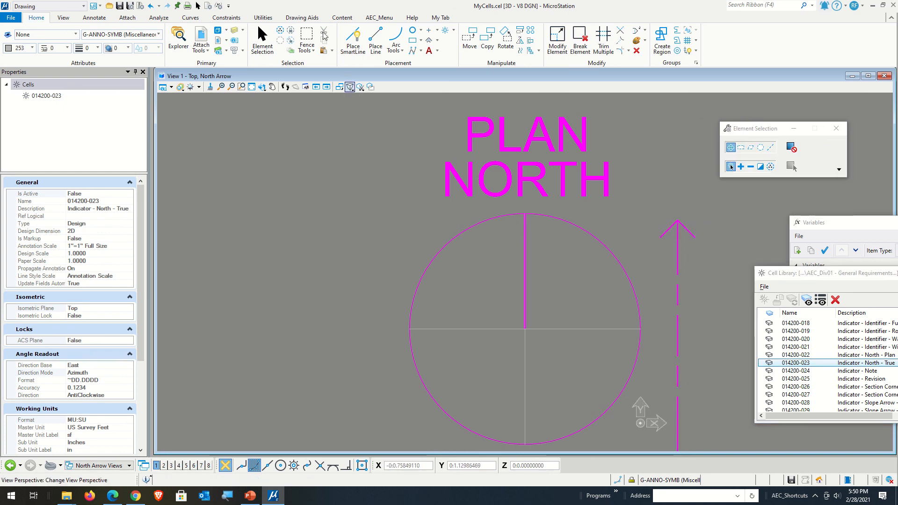
click(677, 50)
click(697, 262)
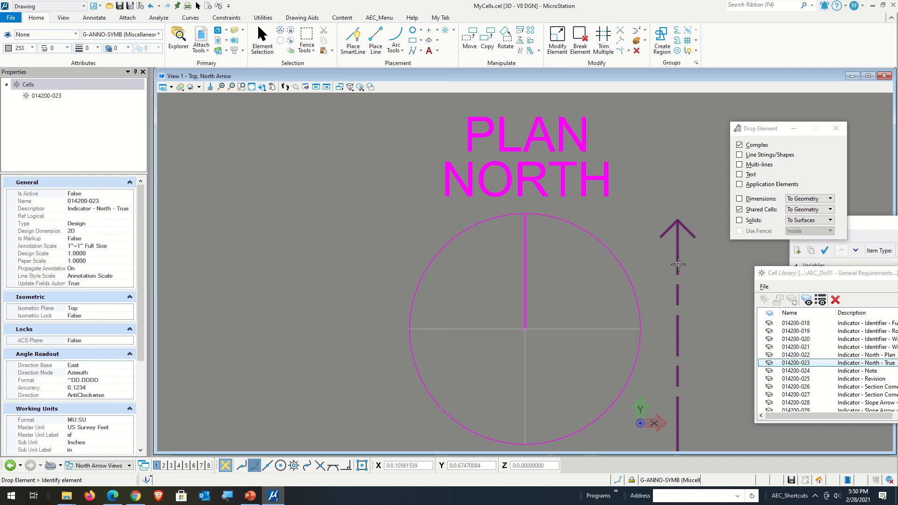
click(703, 269)
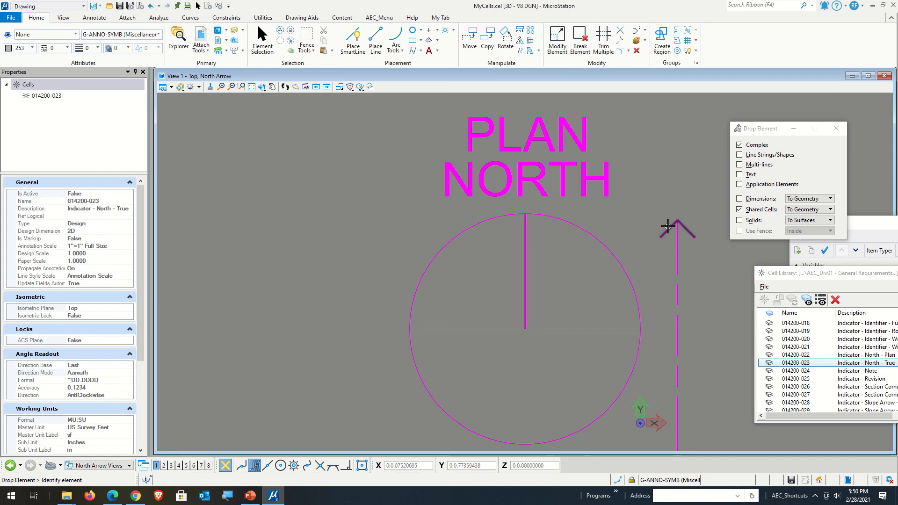
click(669, 229)
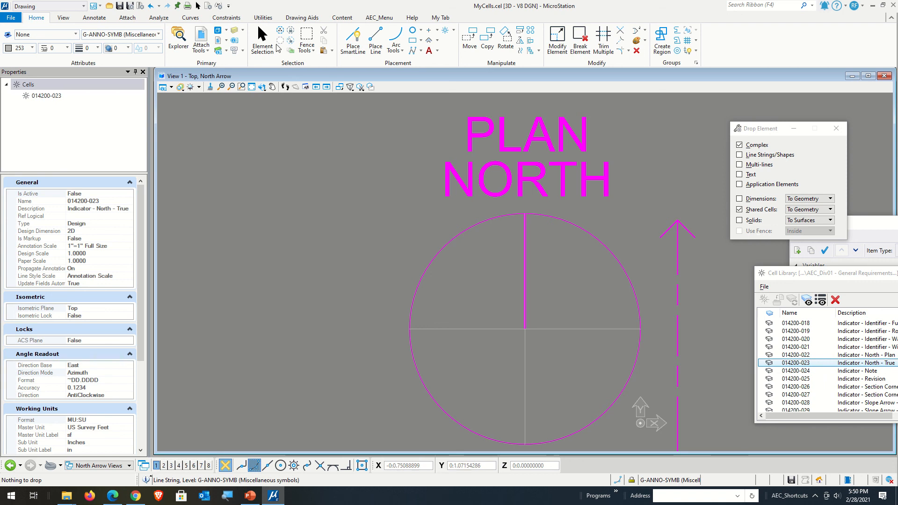
Set the line weight of the vertical plan north line inside the circle to 5
click(262, 44)
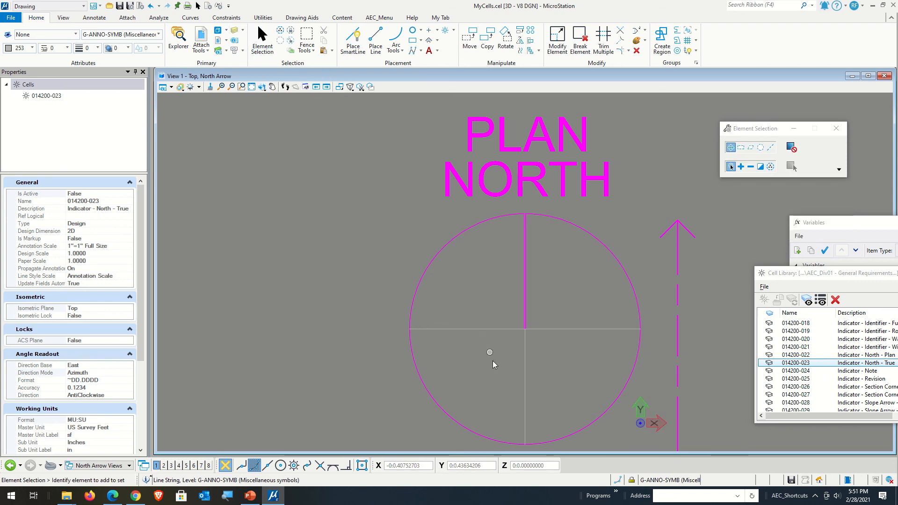
drag(493, 361, 554, 212)
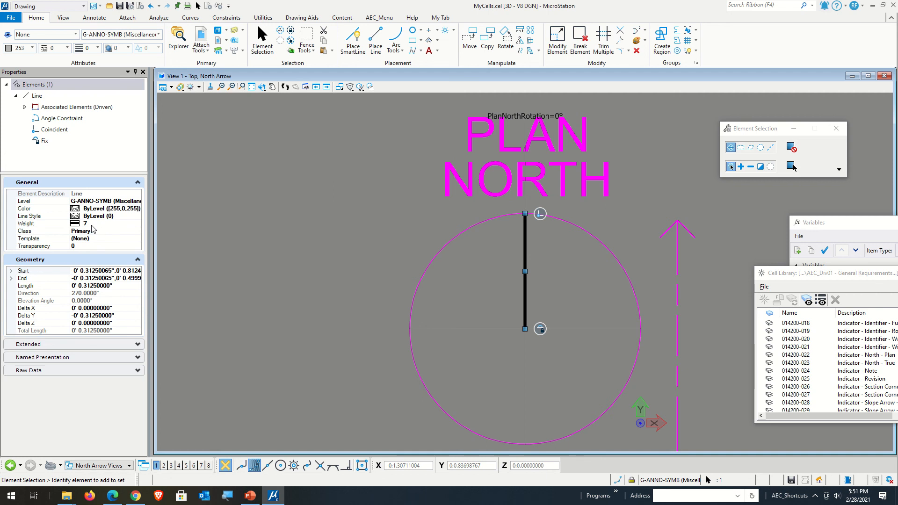
click(99, 223)
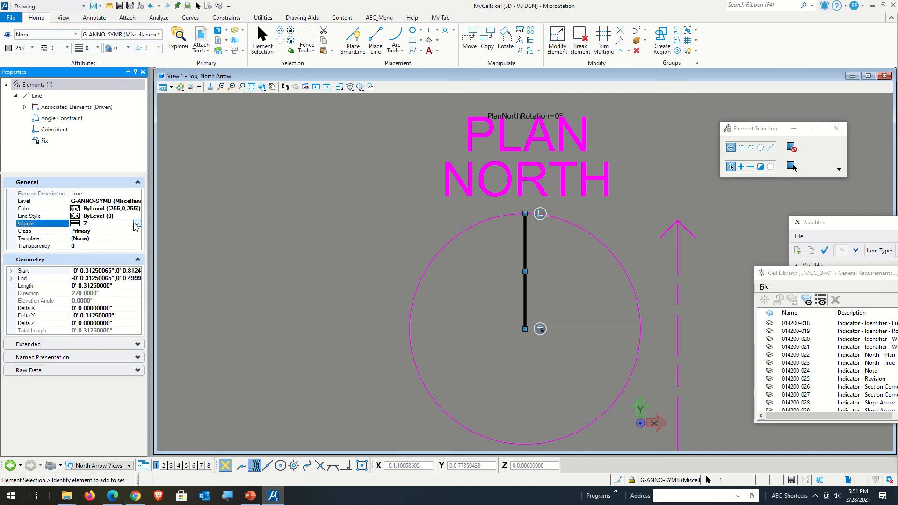
click(100, 224)
click(103, 274)
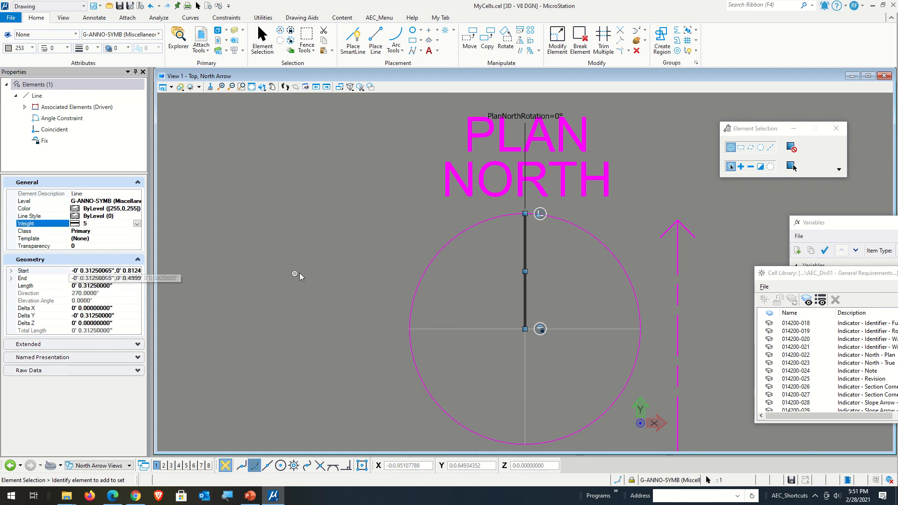
click(300, 274)
Increase the line weight of the true north arrow's dashed shaft and arrowhead together
click(678, 308)
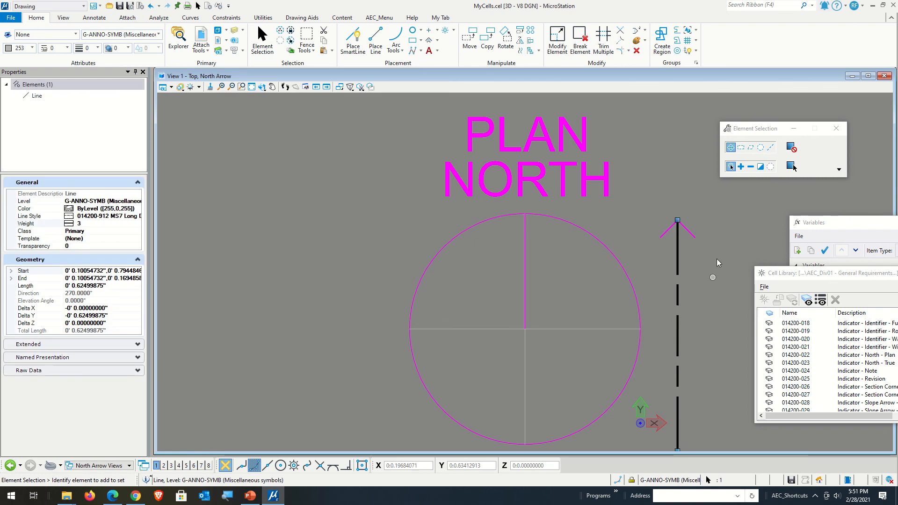
ctrl+click(716, 236)
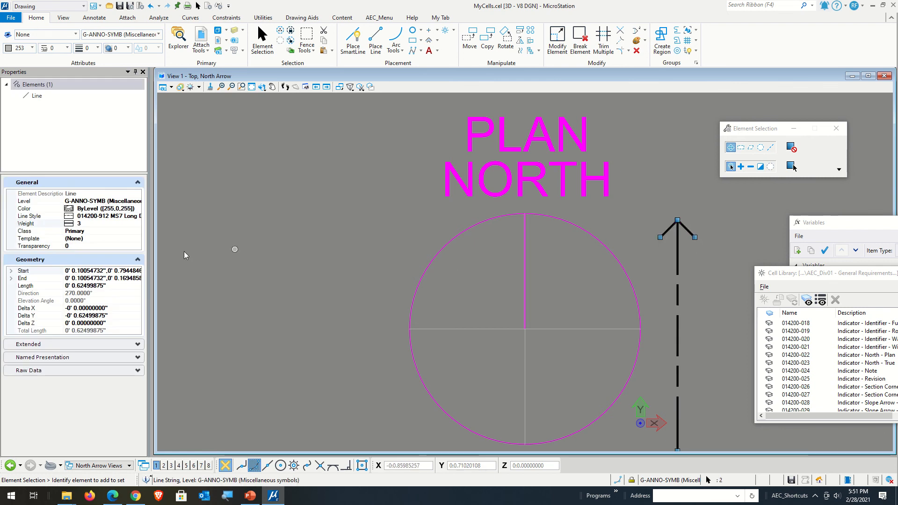
click(101, 223)
click(136, 224)
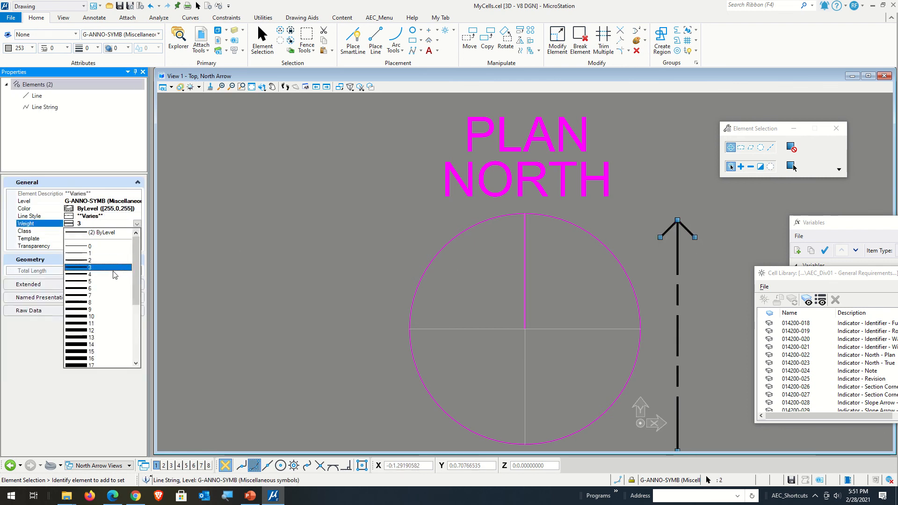
click(109, 293)
click(272, 296)
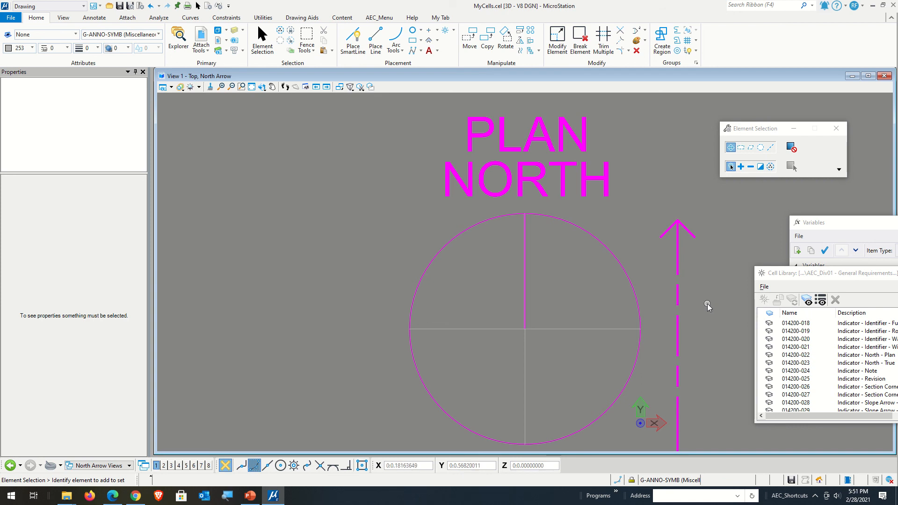
Add an element dimension constraint of 0:0.625 to the length of the true north arrow's dashed shaft
scroll(717, 301, down, 1)
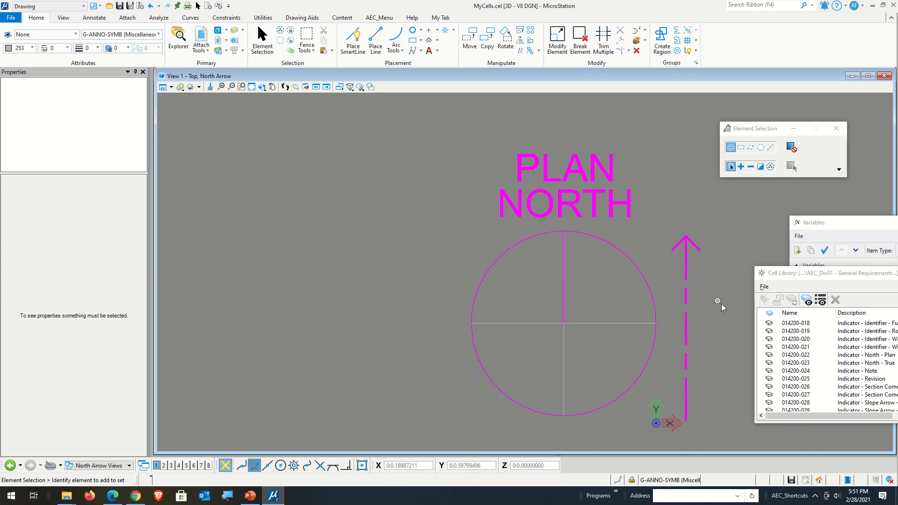
scroll(730, 394, up, 1)
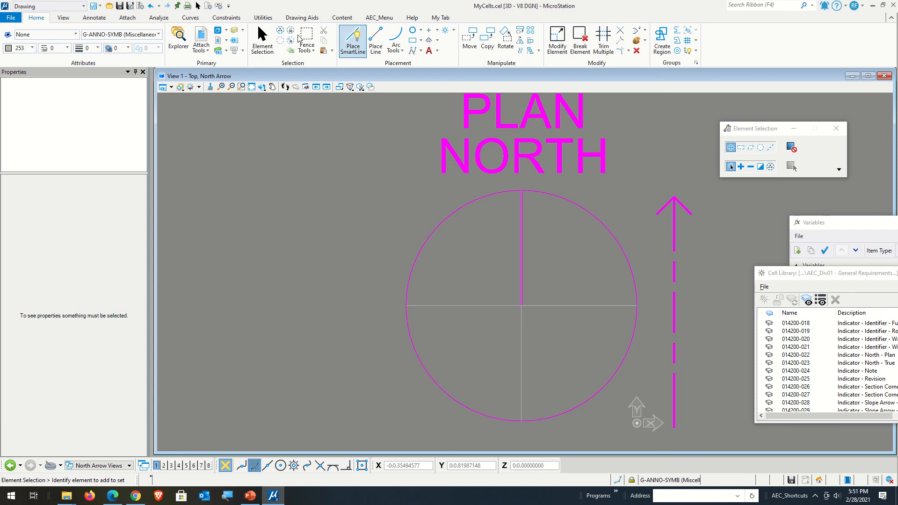
click(226, 18)
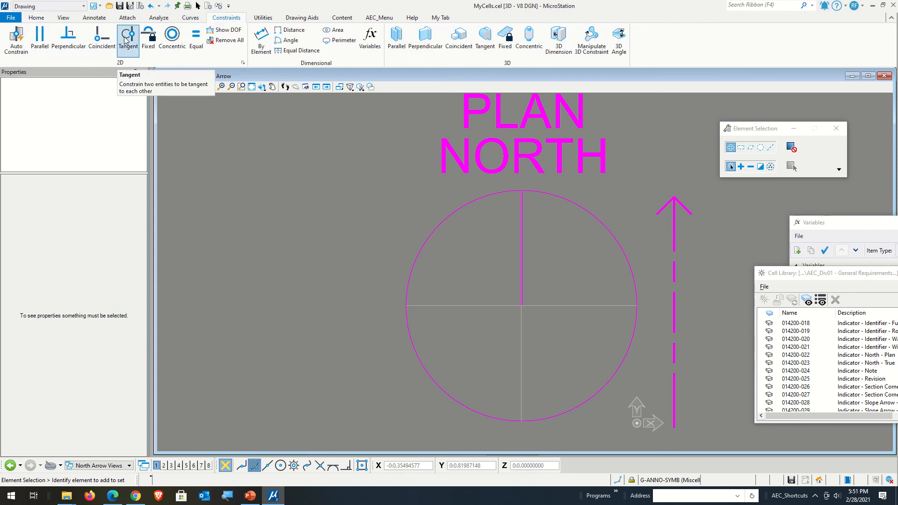
click(261, 40)
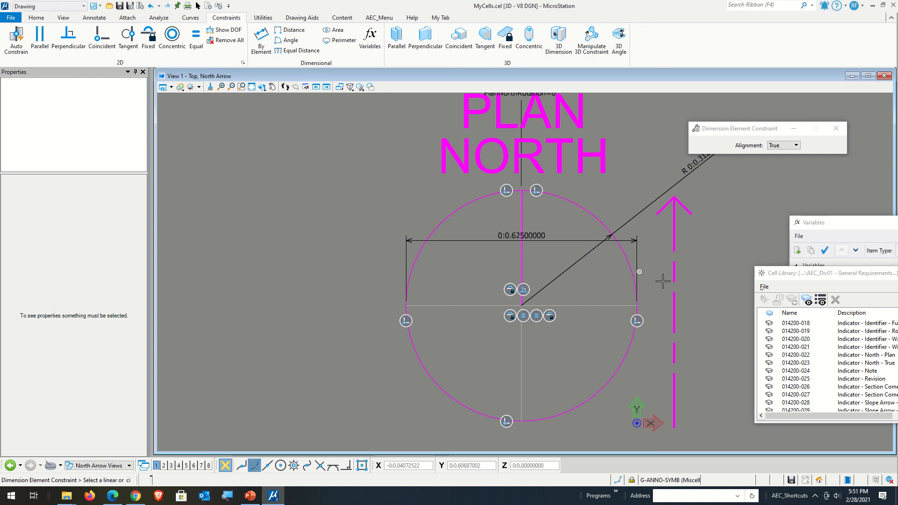
click(675, 312)
click(744, 310)
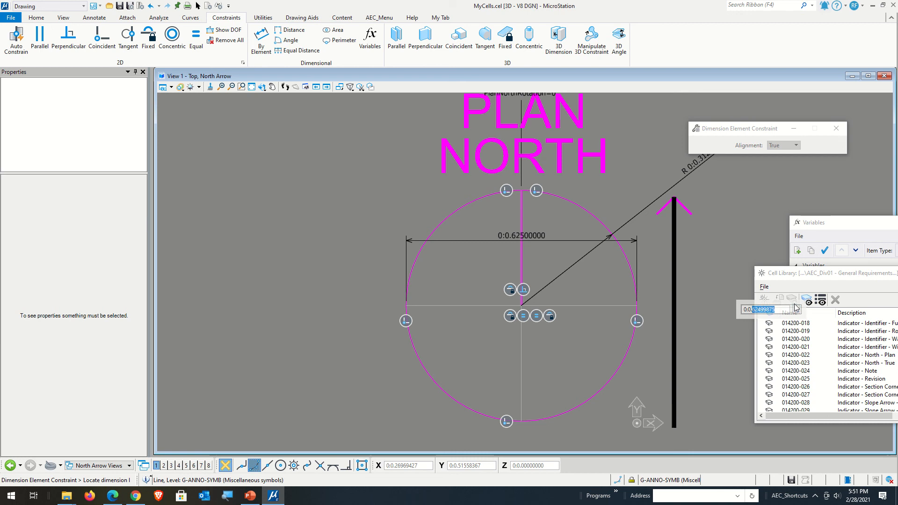
text(0:0.625)
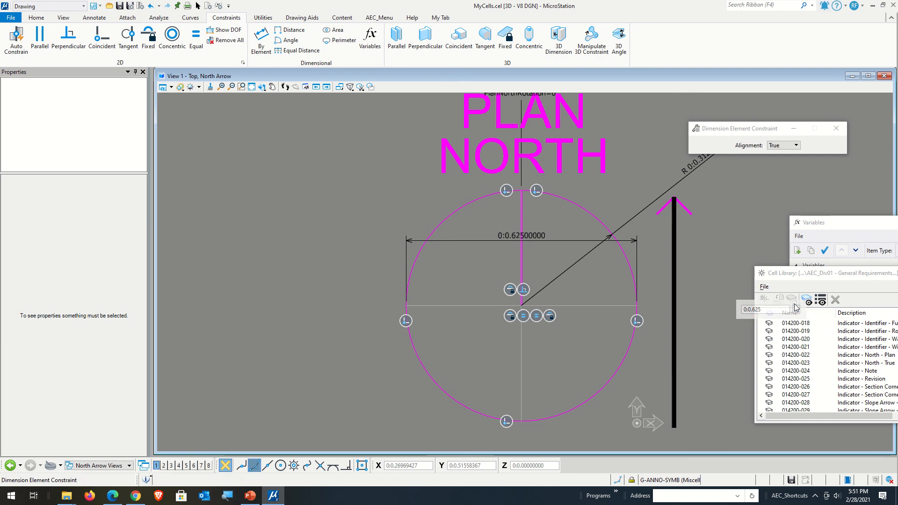
key(Return)
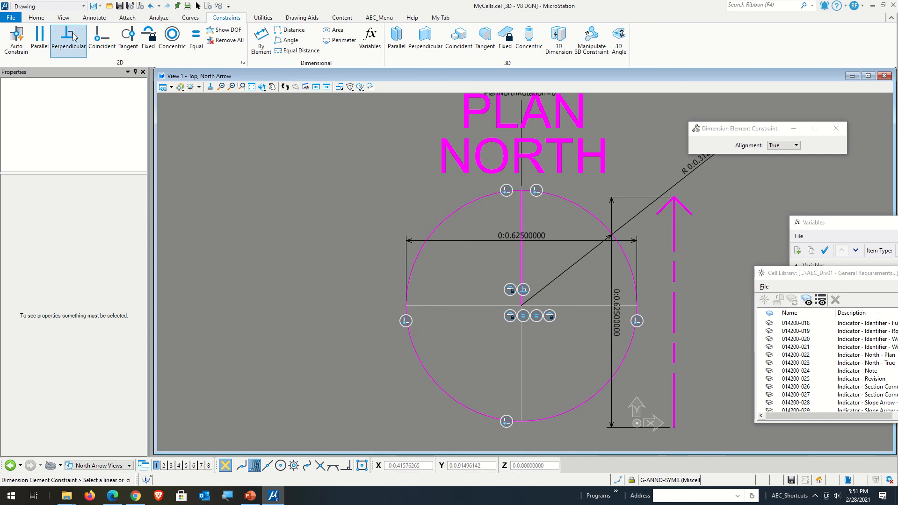
Add a coincident constraint joining the upper end of the true north arrow's dashed shaft to the arrowhead's apex
click(96, 40)
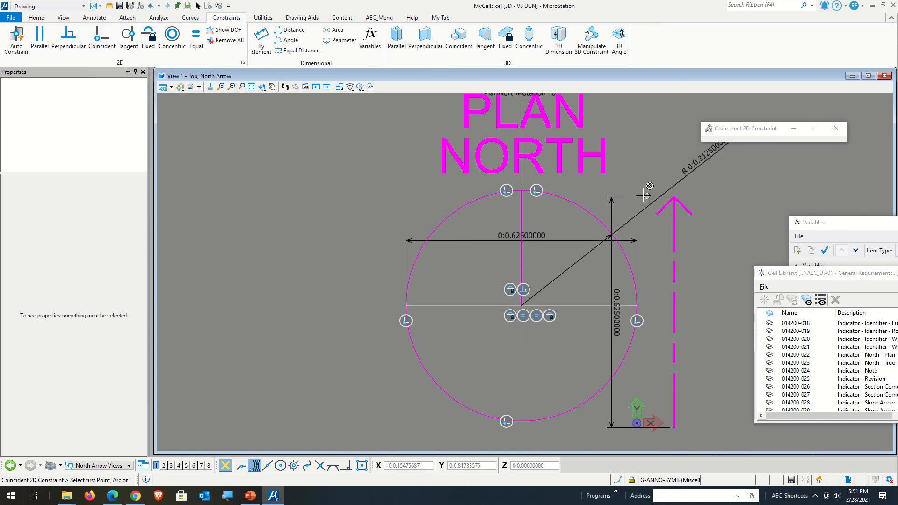
scroll(678, 205, up, 4)
scroll(691, 183, up, 2)
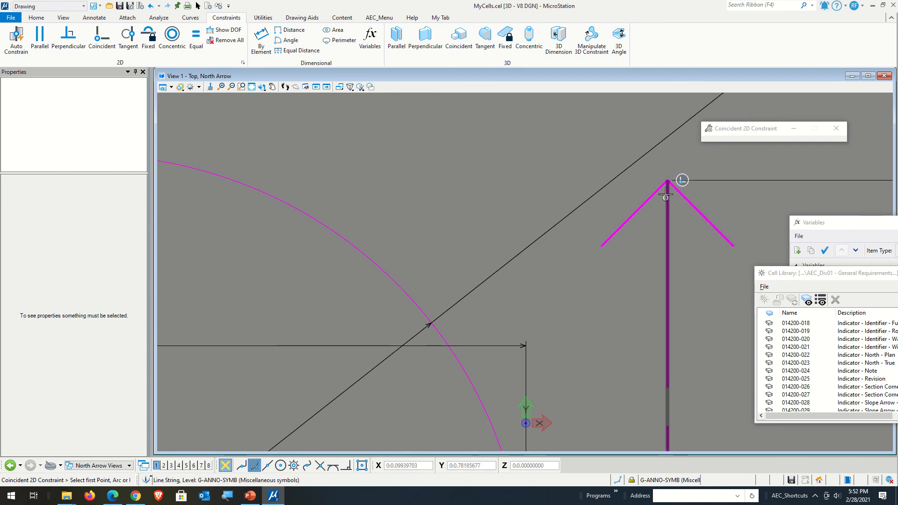
click(667, 181)
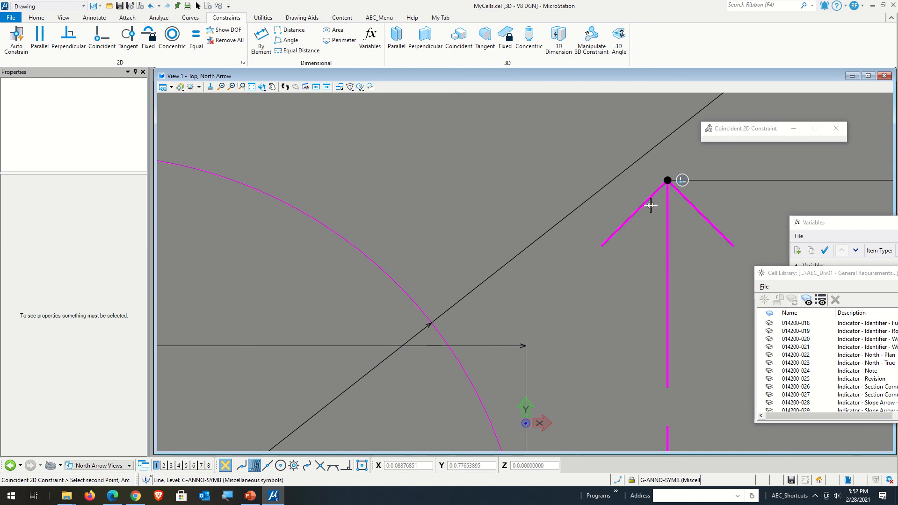
click(665, 184)
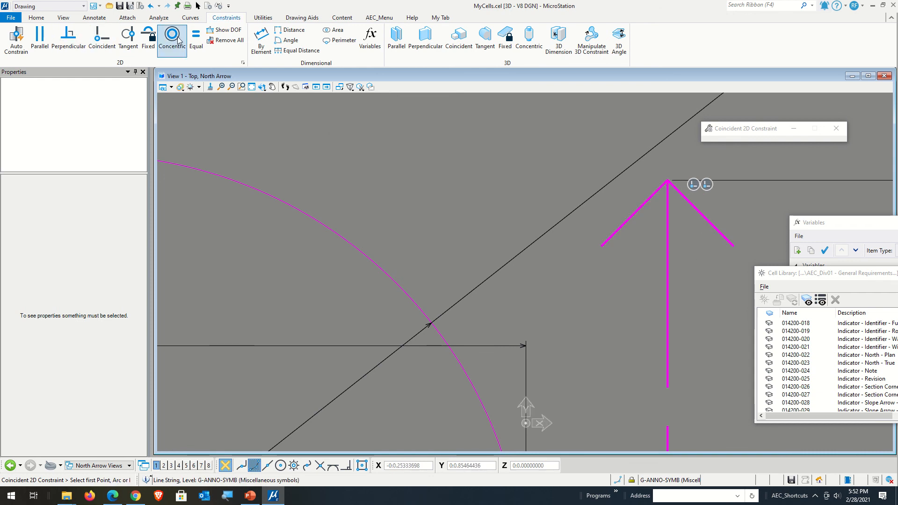
Add an equal constraint between the two legs of the true north arrowhead
click(196, 38)
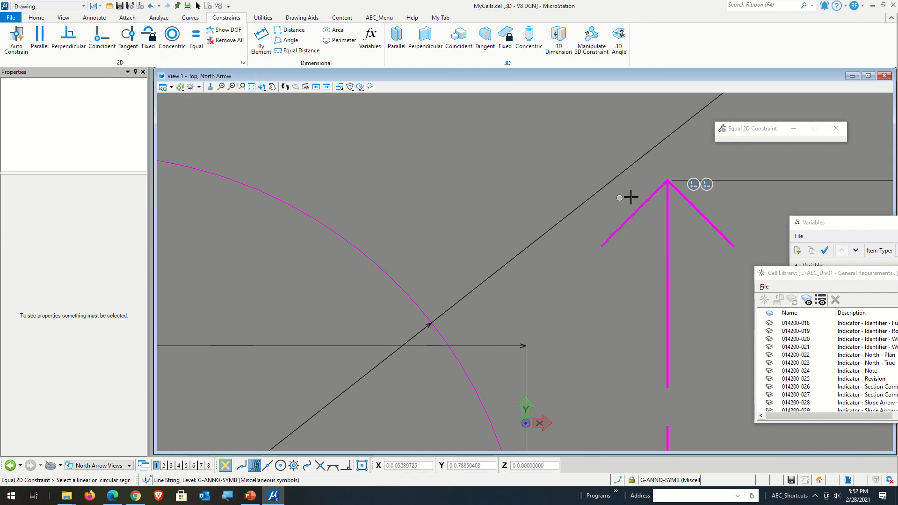
click(699, 208)
click(638, 209)
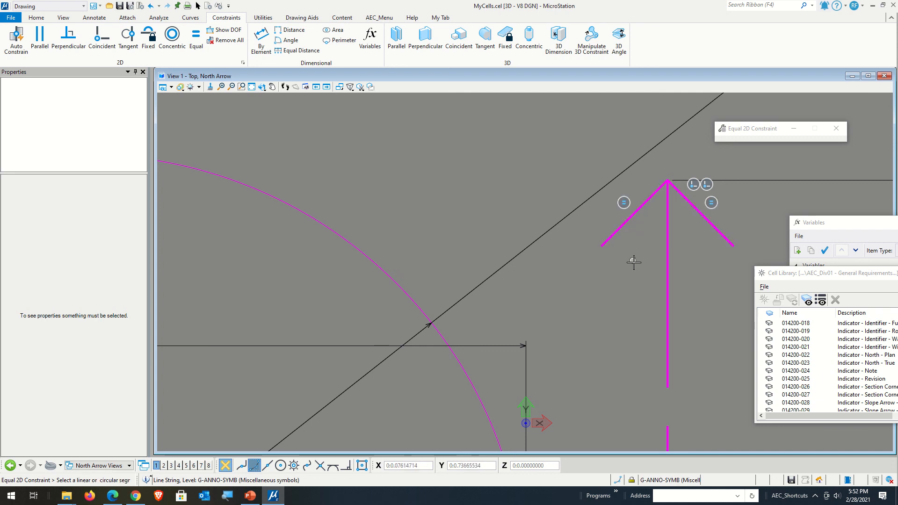
Add an element dimension constraint of 0:0.0625 to the arrowhead's right leg
click(262, 41)
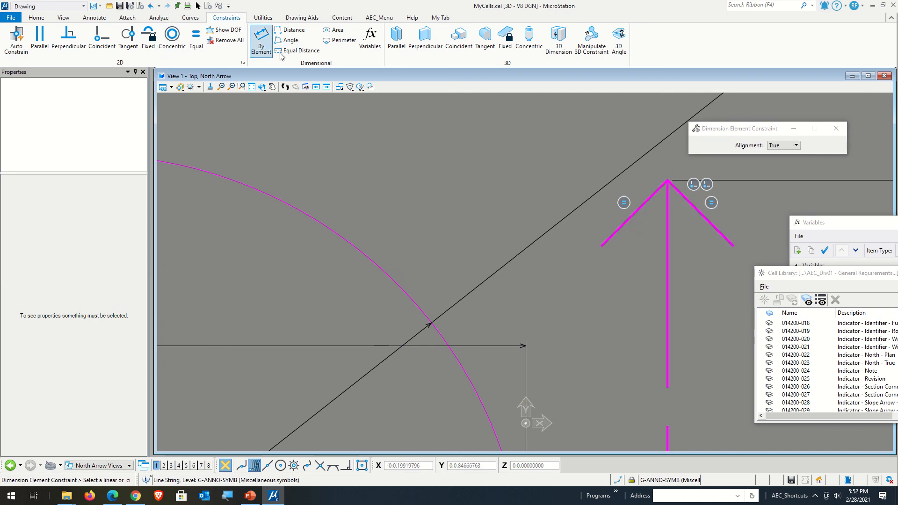
click(703, 223)
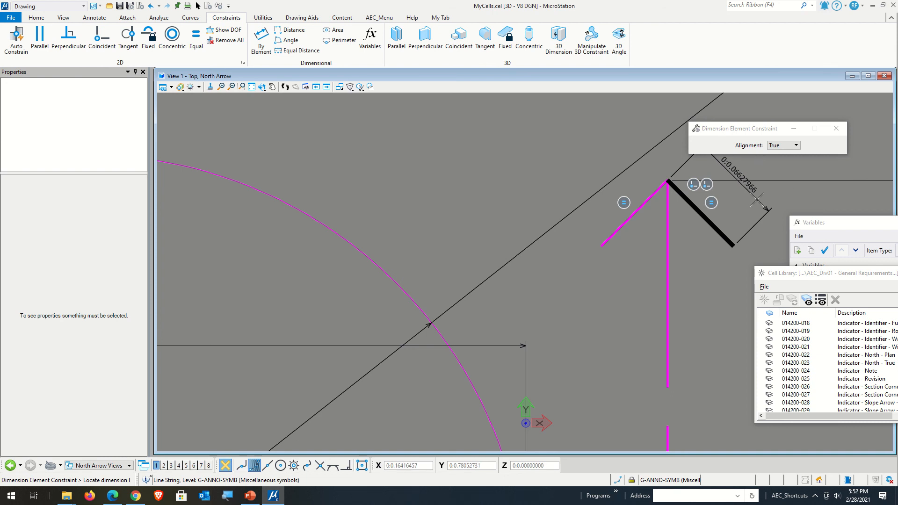
click(756, 201)
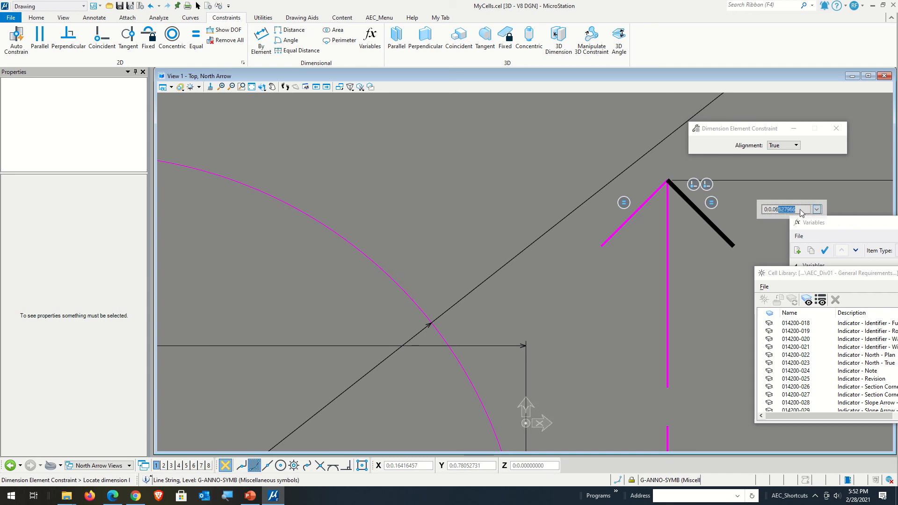
key(Return)
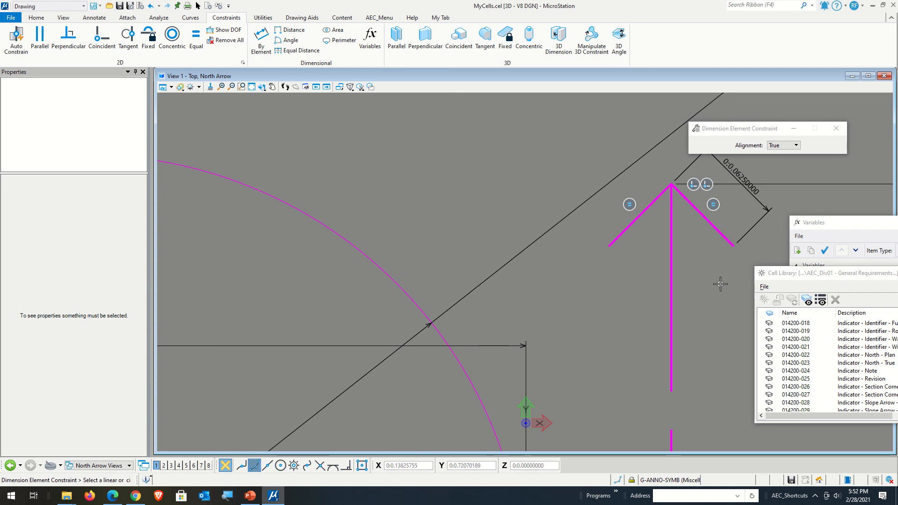
Constrain the two arrowhead legs perpendicular and add a 45° angle constraint between the right leg and the dashed shaft
scroll(717, 281, down, 5)
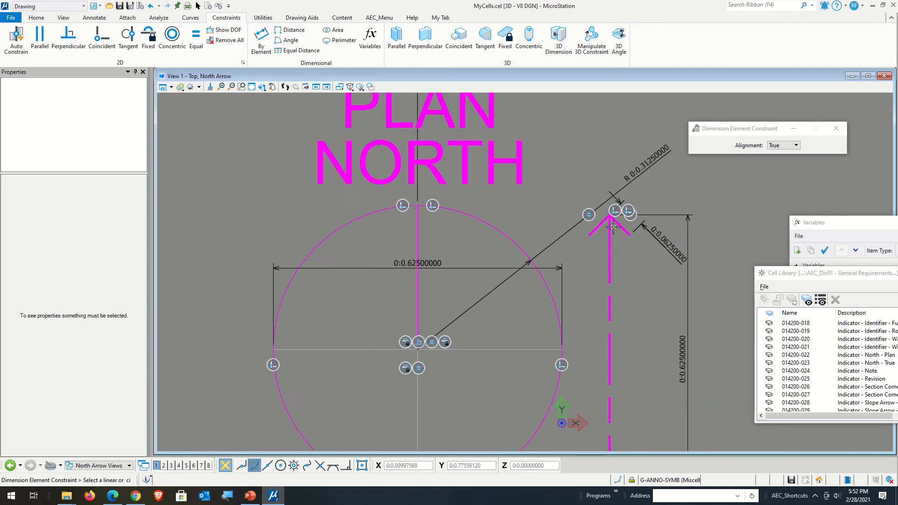
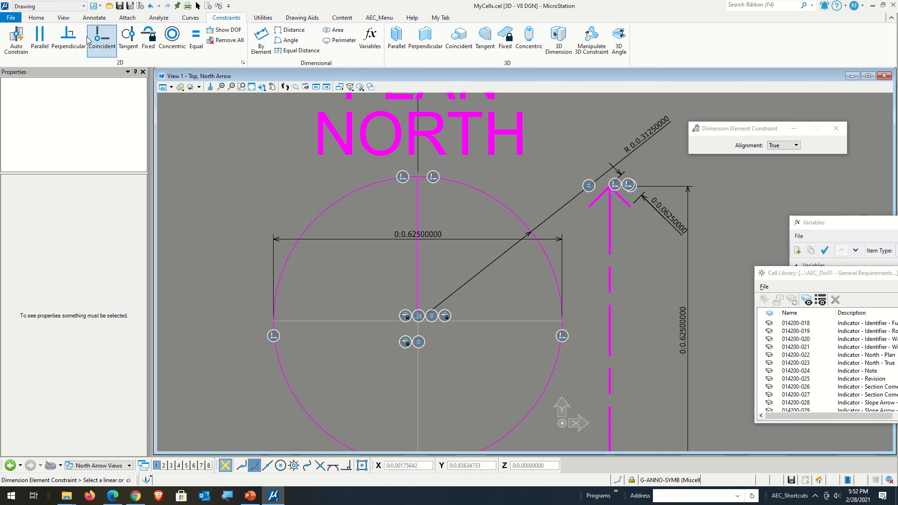
click(68, 40)
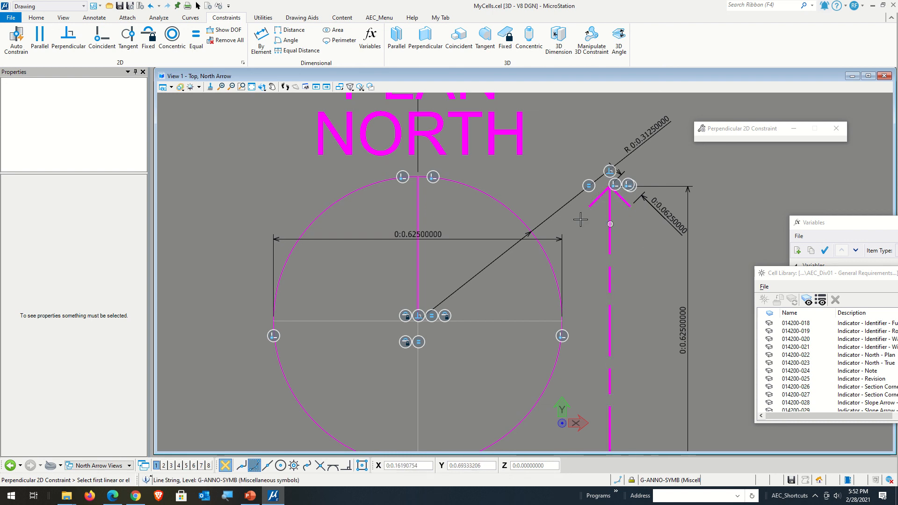
click(286, 40)
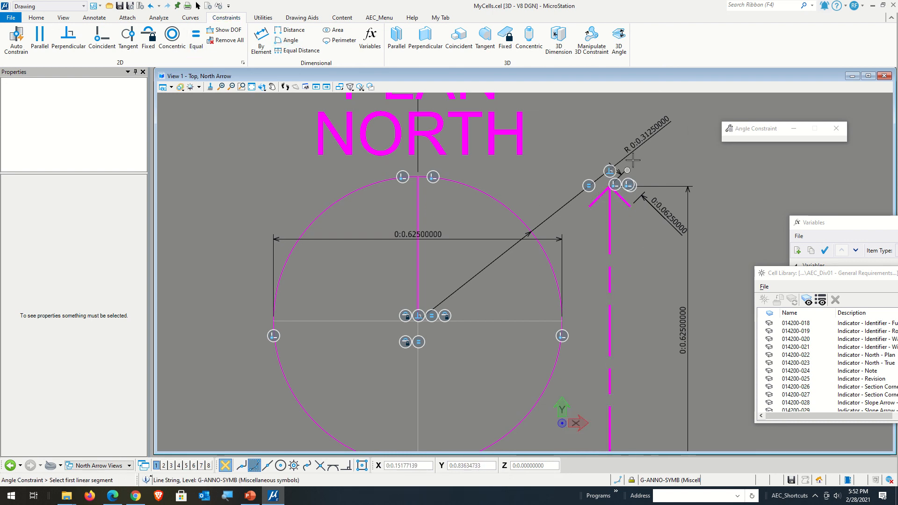
scroll(632, 160, up, 3)
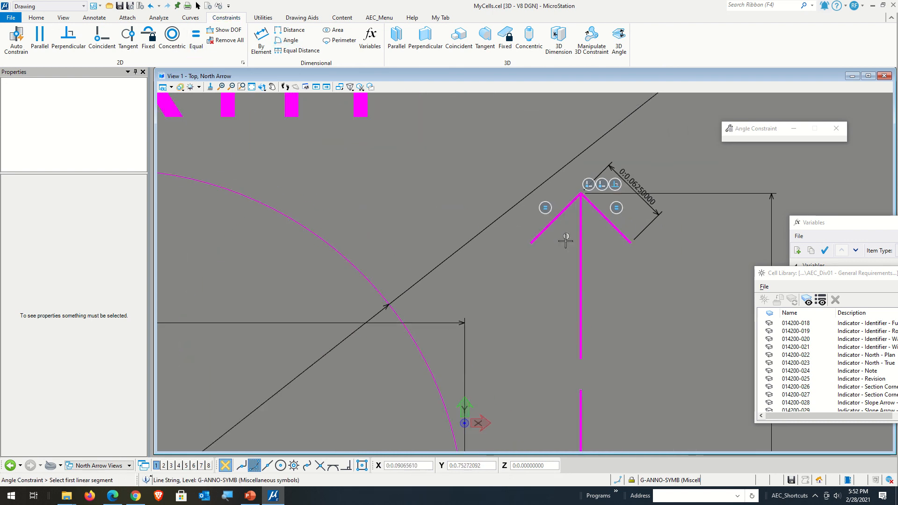
click(602, 215)
click(604, 237)
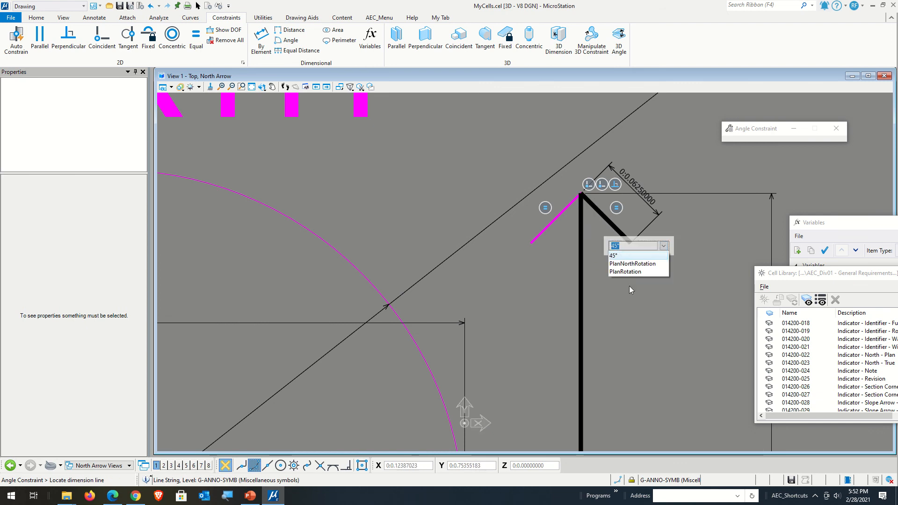
key(Return)
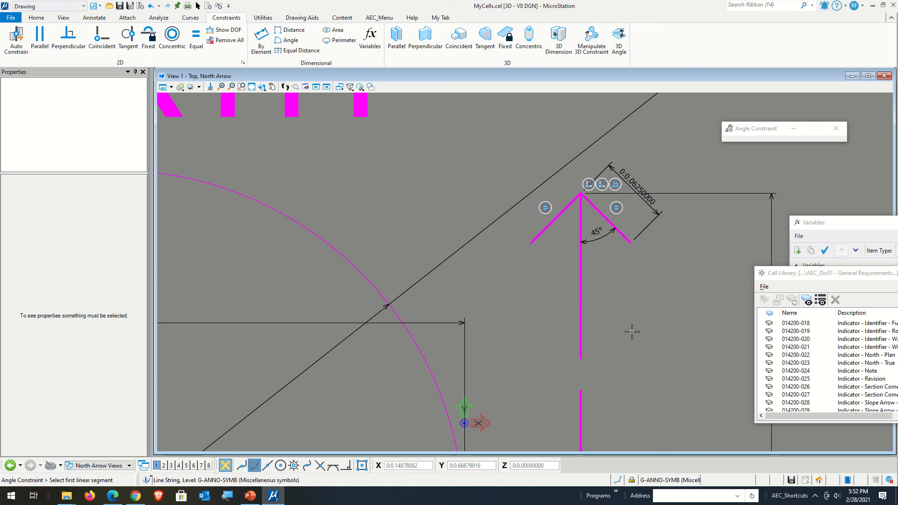
Show the remaining degrees of freedom of the true north arrow's dashed shaft
click(218, 32)
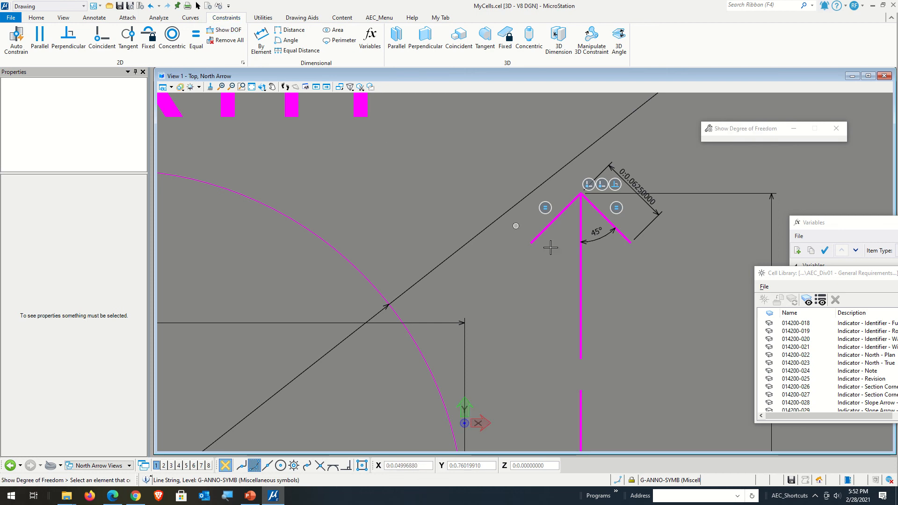
click(581, 284)
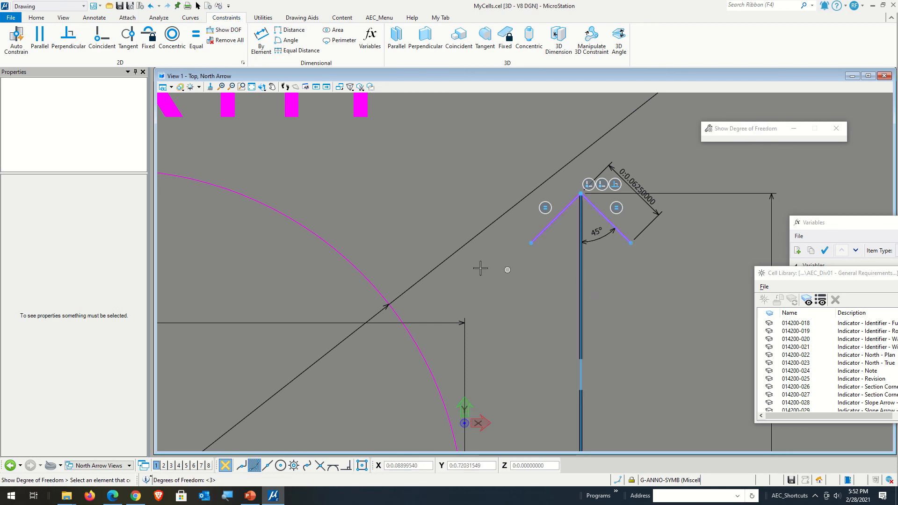
scroll(465, 218, down, 5)
scroll(470, 268, up, 2)
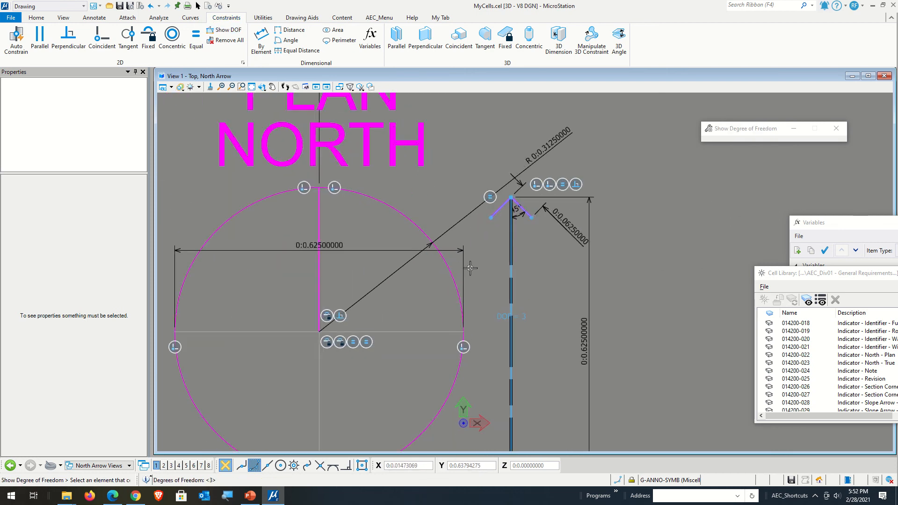
scroll(629, 254, down, 2)
scroll(636, 255, up, 3)
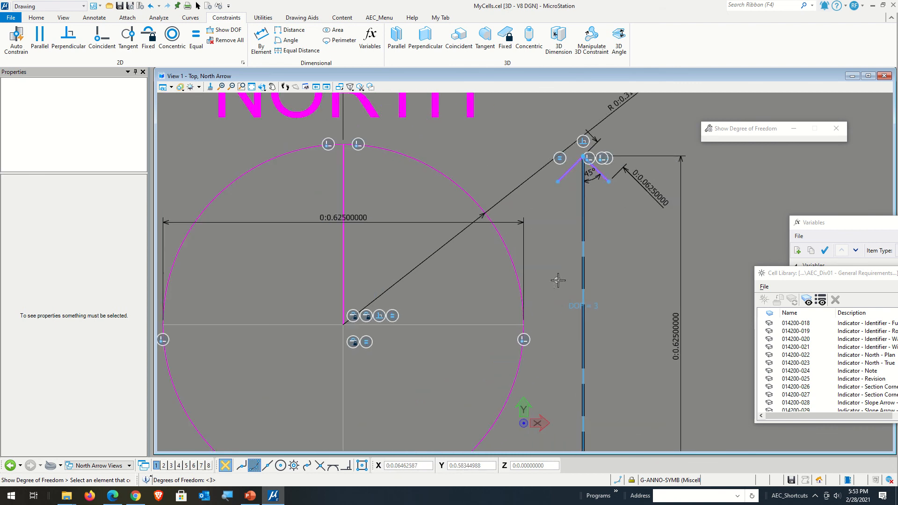
scroll(645, 255, down, 3)
click(642, 259)
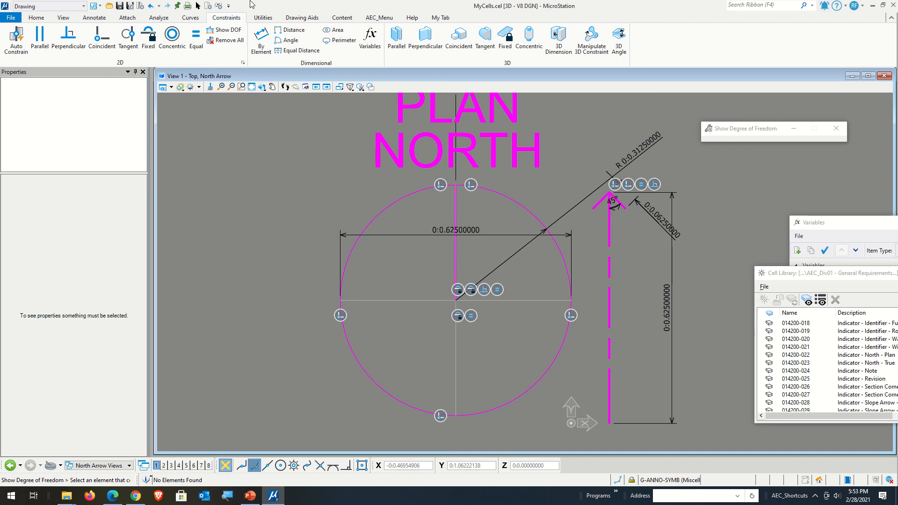
Test the arrow's constraints by swinging the lower end of its dashed shaft outward, away from the circle
click(198, 6)
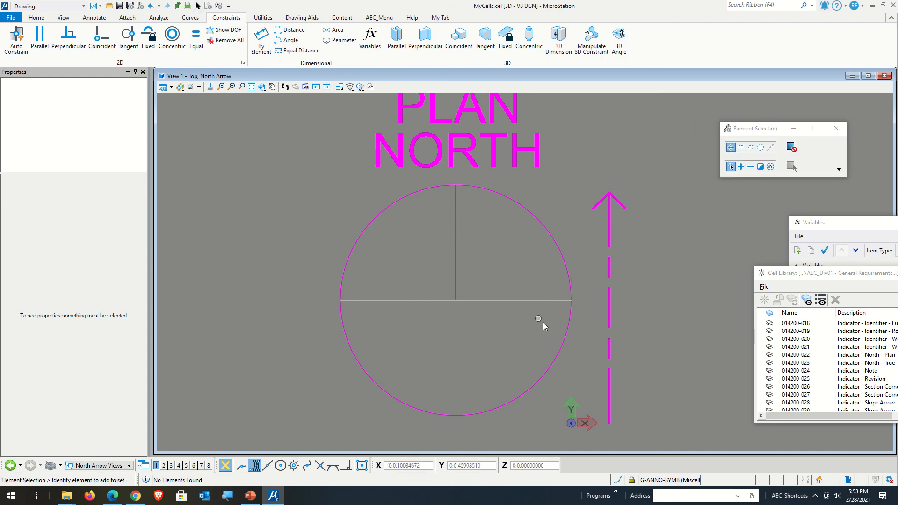
click(610, 351)
drag(609, 424, 680, 300)
scroll(611, 308, down, 5)
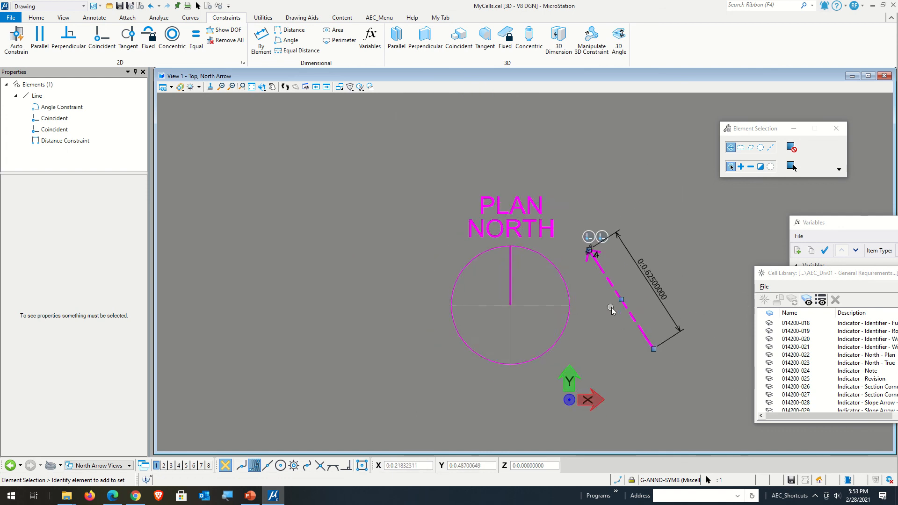
scroll(613, 308, up, 6)
click(618, 314)
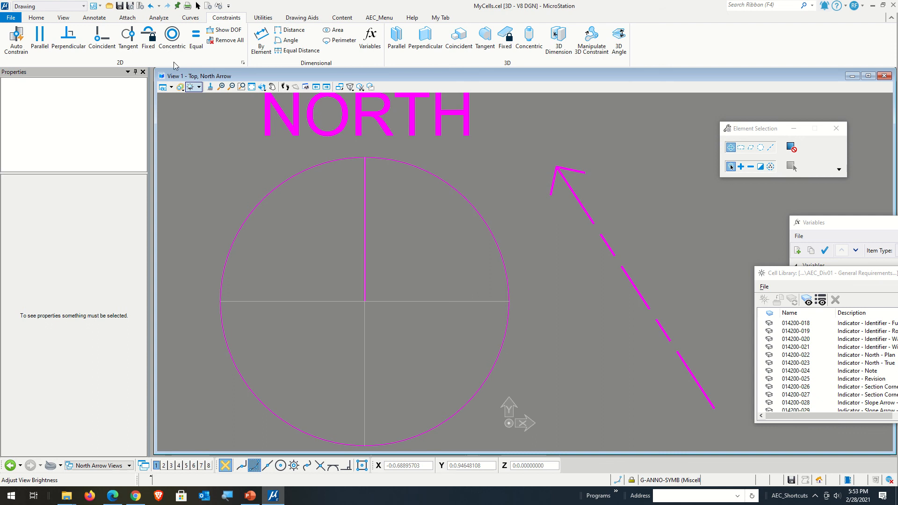
Add coincident constraints placing both the tip and the tail end of the true north arrow on the circle
click(102, 38)
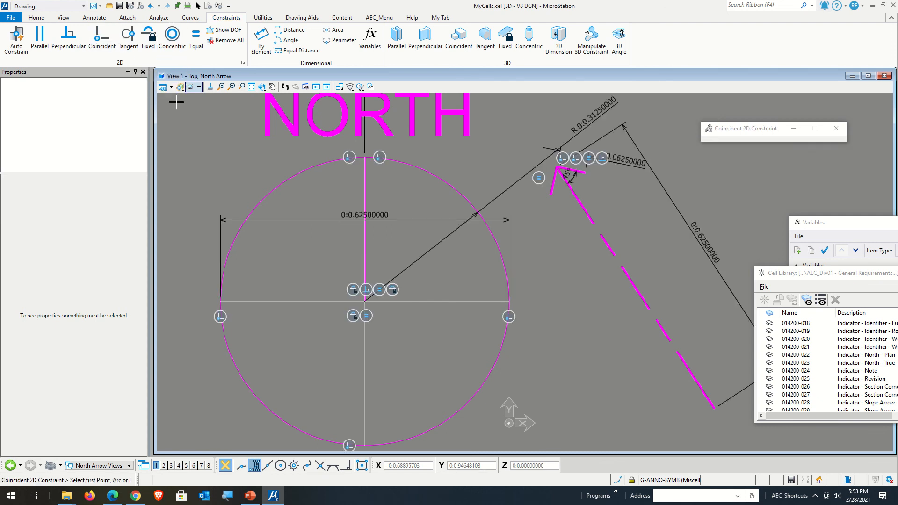
click(282, 179)
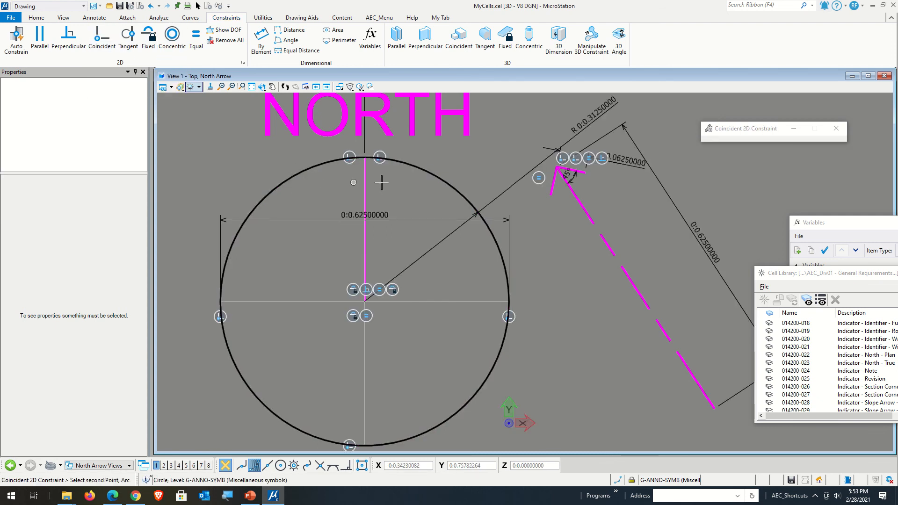
click(556, 168)
scroll(607, 242, down, 4)
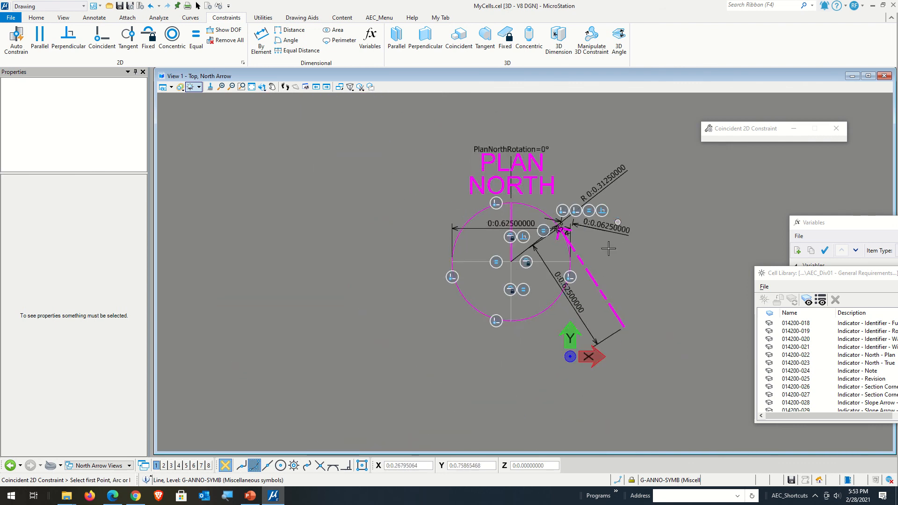
scroll(609, 247, up, 2)
click(484, 361)
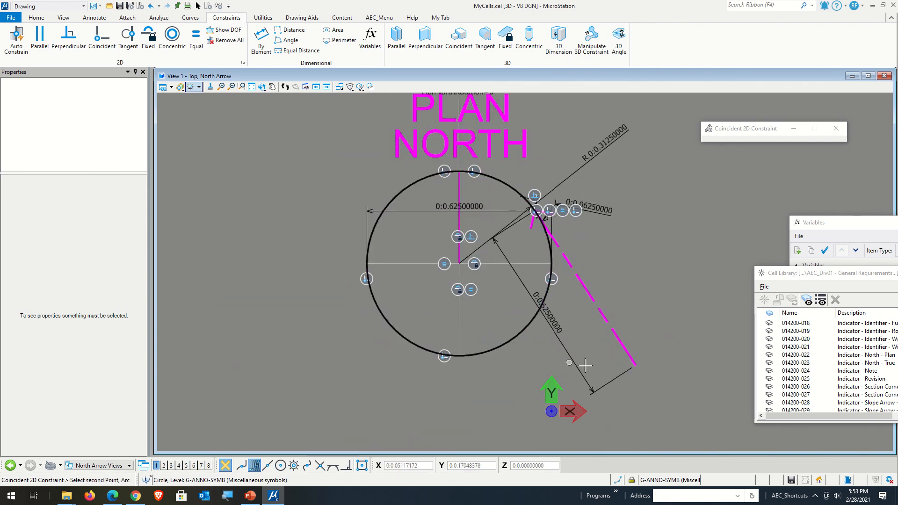
click(631, 360)
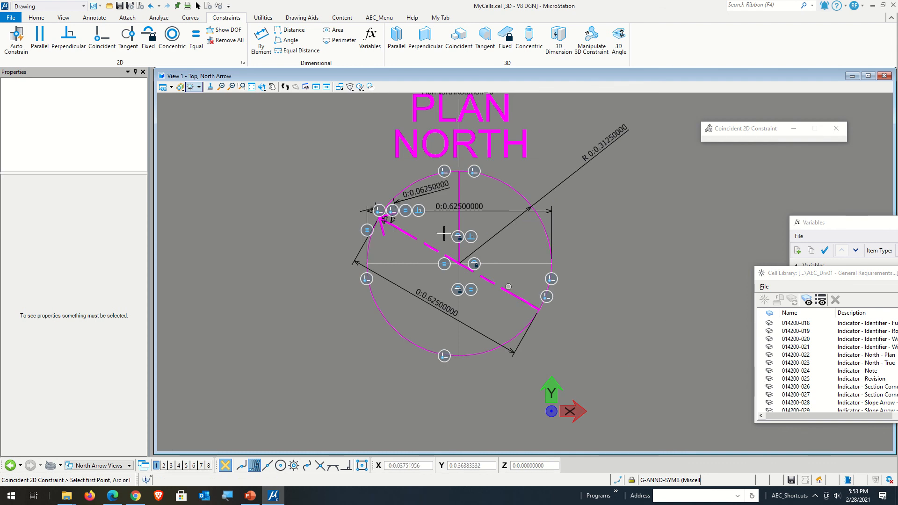
Try to swing the constrained true north arrow within the circle by its tip and by its tail end
click(197, 5)
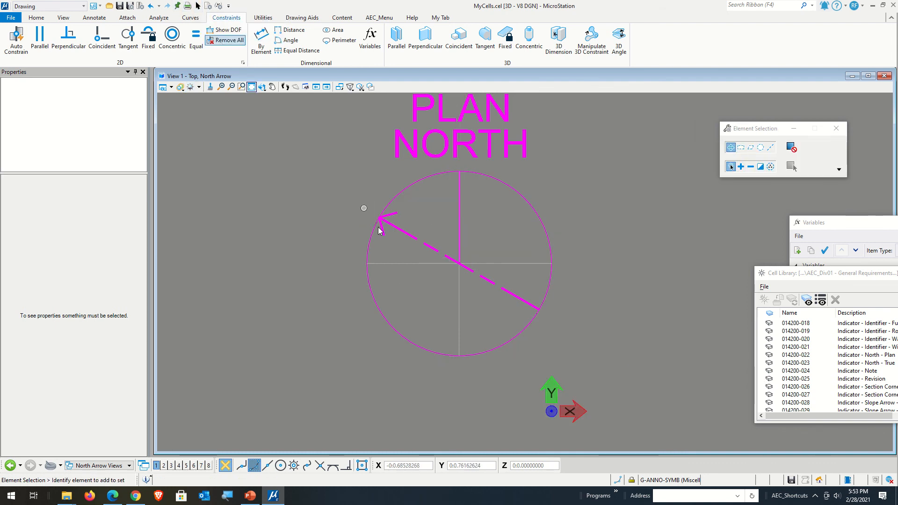
click(413, 238)
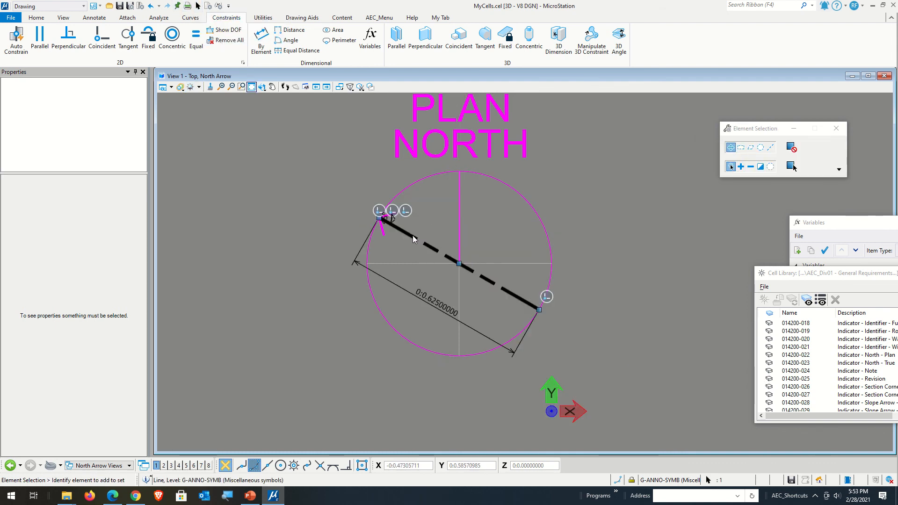
click(377, 223)
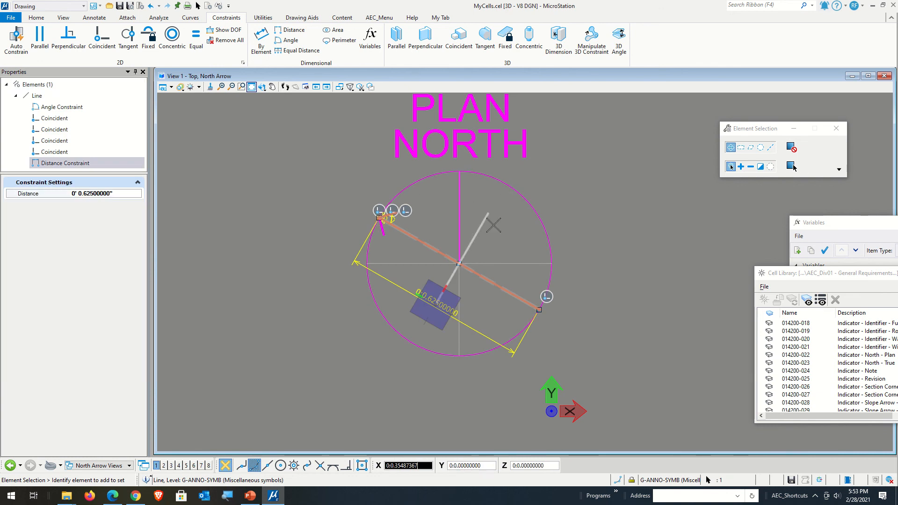
right_click(504, 240)
click(538, 314)
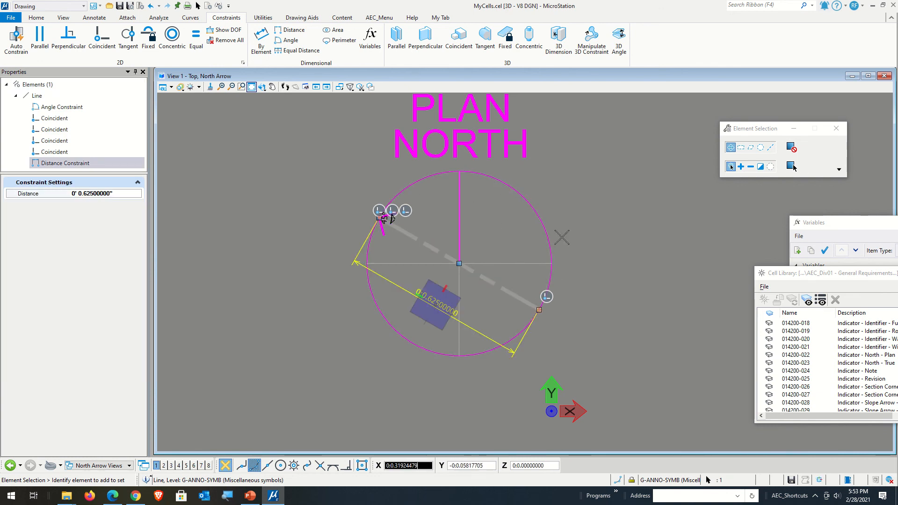
right_click(625, 286)
click(630, 282)
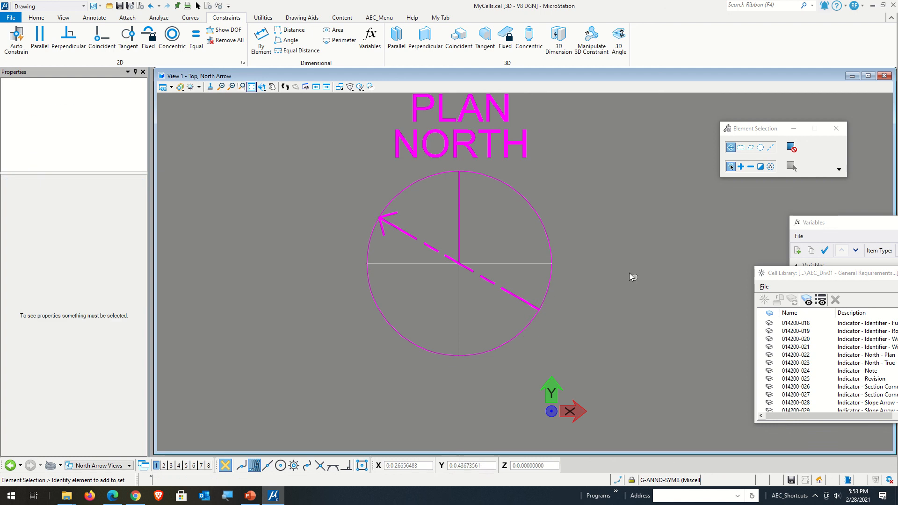
Add an angle constraint between the true north arrow's dashed shaft and the vertical plan north line, placing its dimension between them
scroll(439, 219, up, 2)
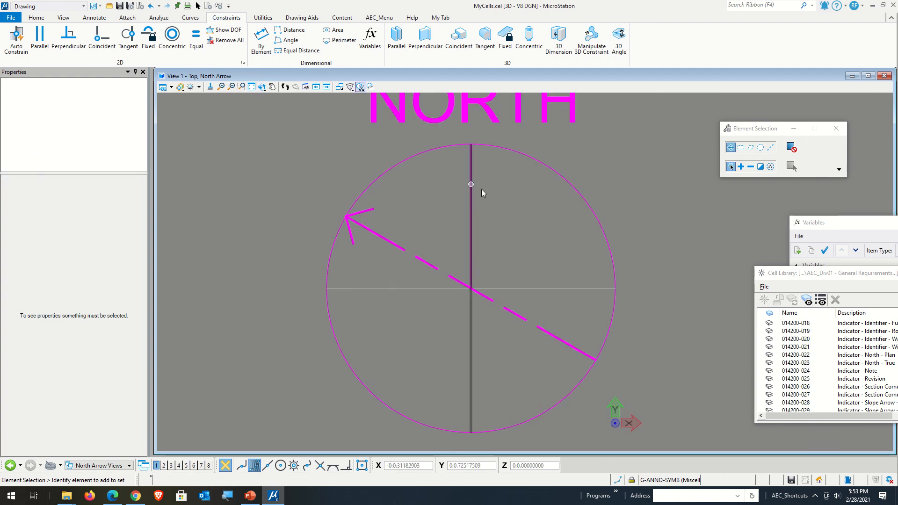
click(287, 41)
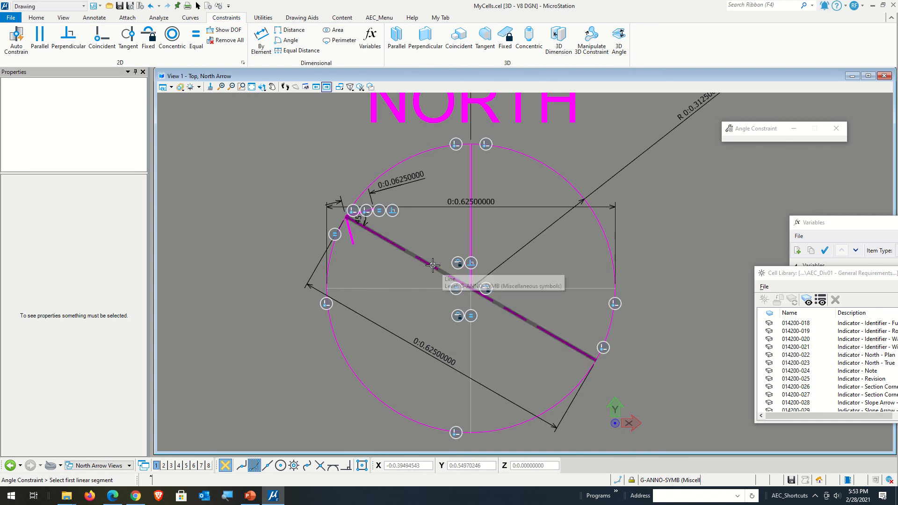
click(450, 276)
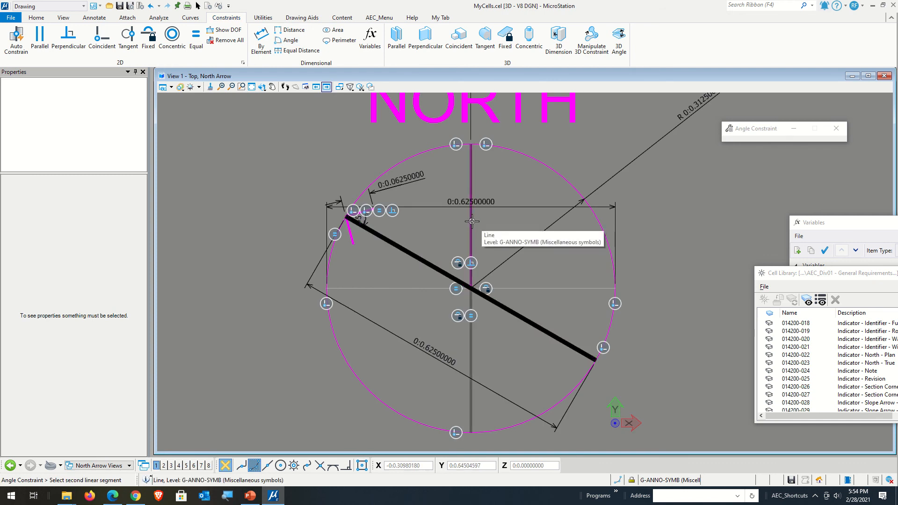
key(Caps_Lock)
key(Caps_Lock)
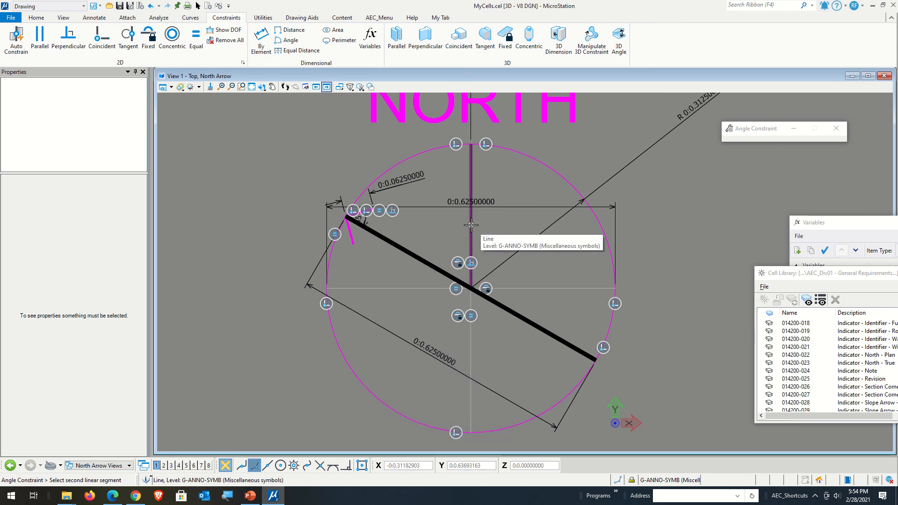
click(470, 225)
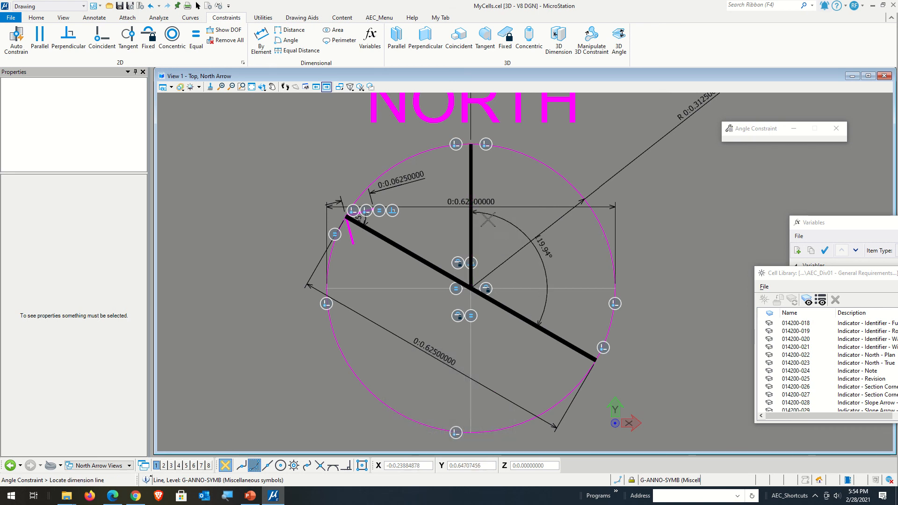
click(425, 229)
click(448, 245)
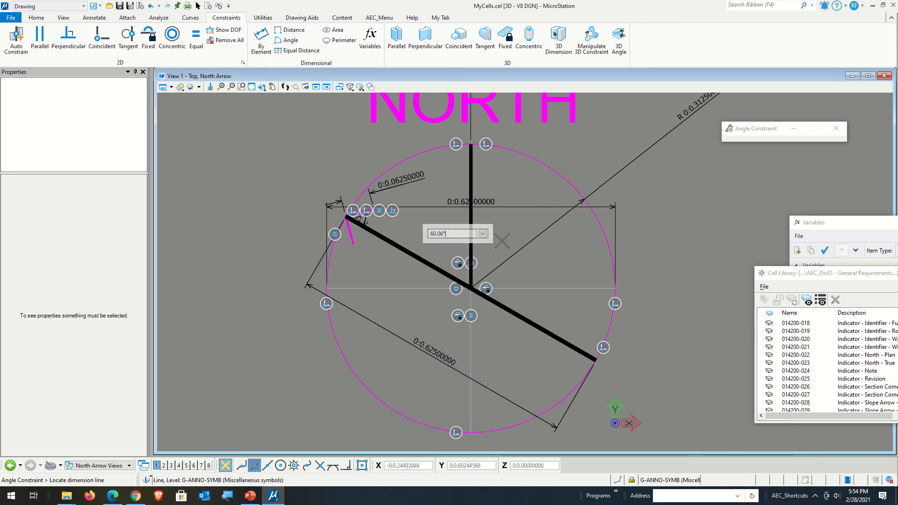
click(514, 226)
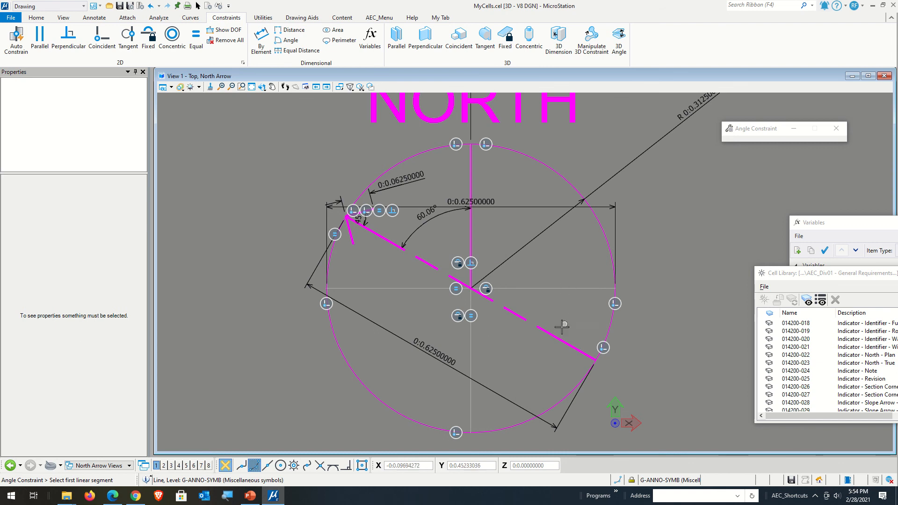
Show the degrees of freedom of the angle-constrained true north arrow's dashed shaft
scroll(542, 325, down, 2)
scroll(533, 325, up, 2)
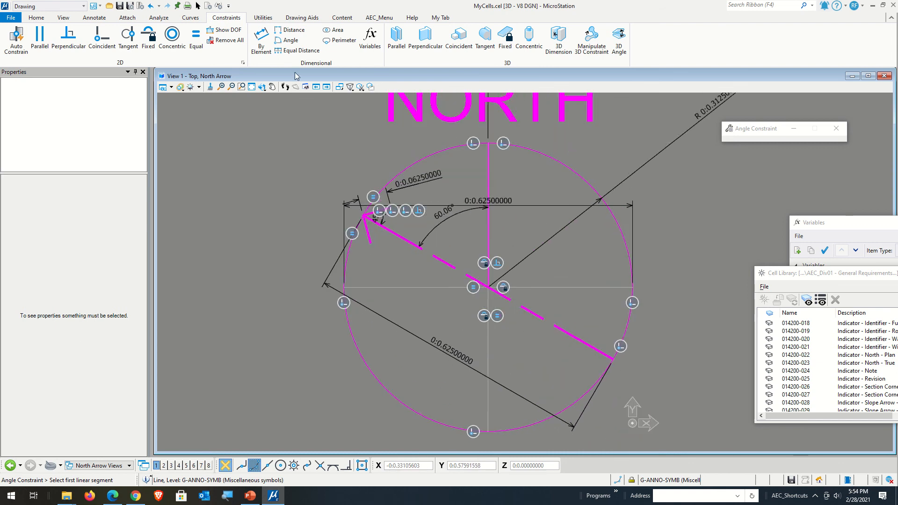
click(224, 30)
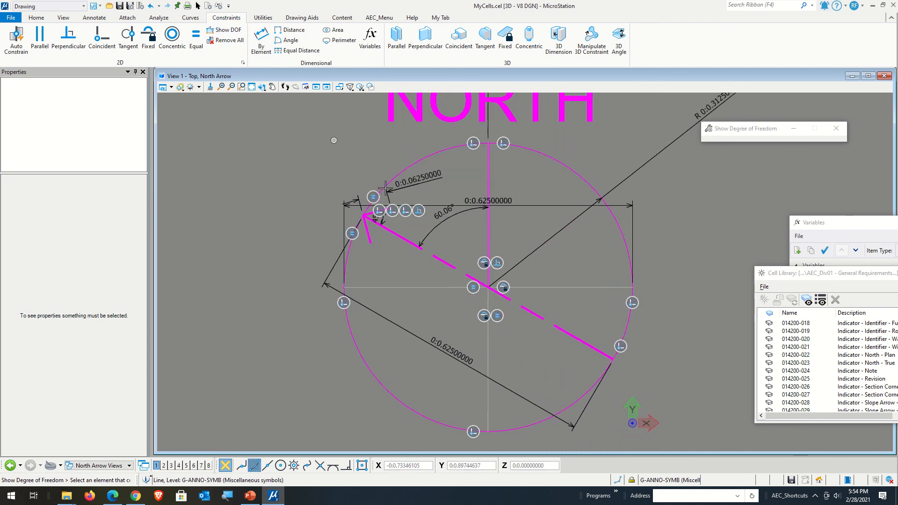
click(435, 256)
click(405, 279)
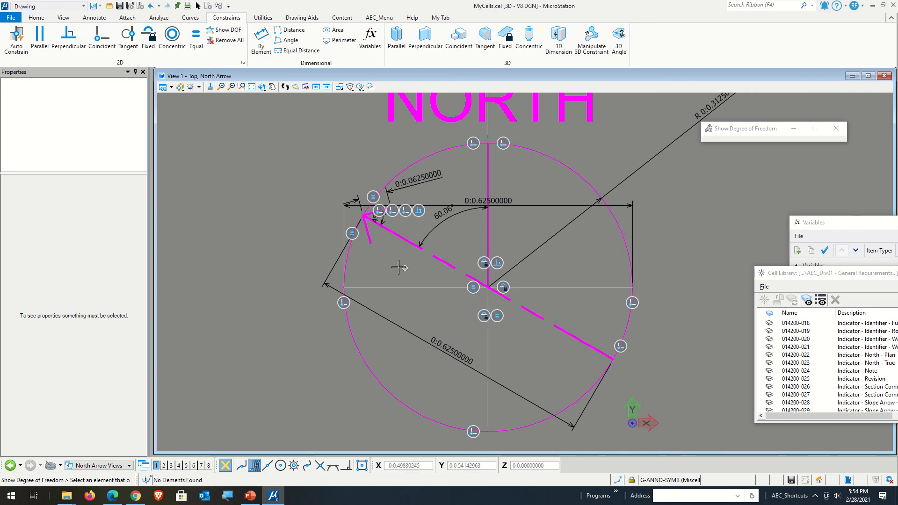
scroll(420, 232, down, 2)
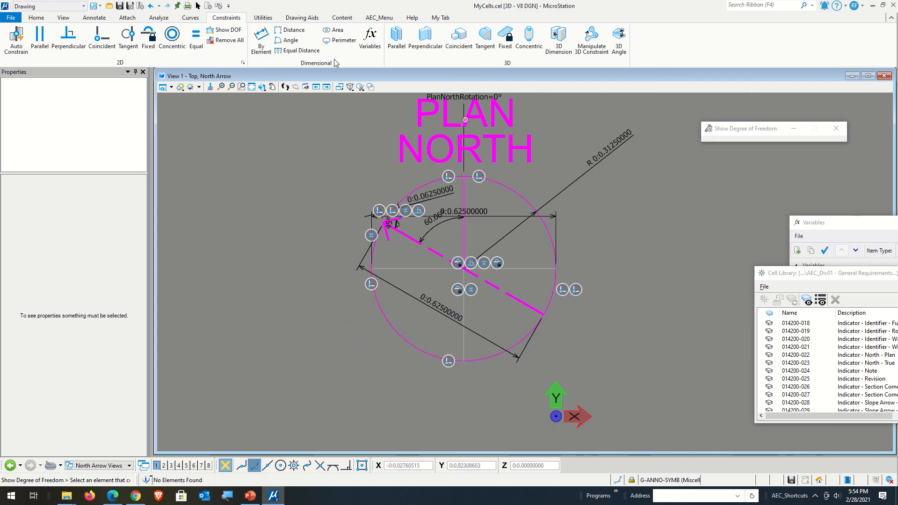
Return to element selection and bring the Variables dialog fully into view
click(198, 6)
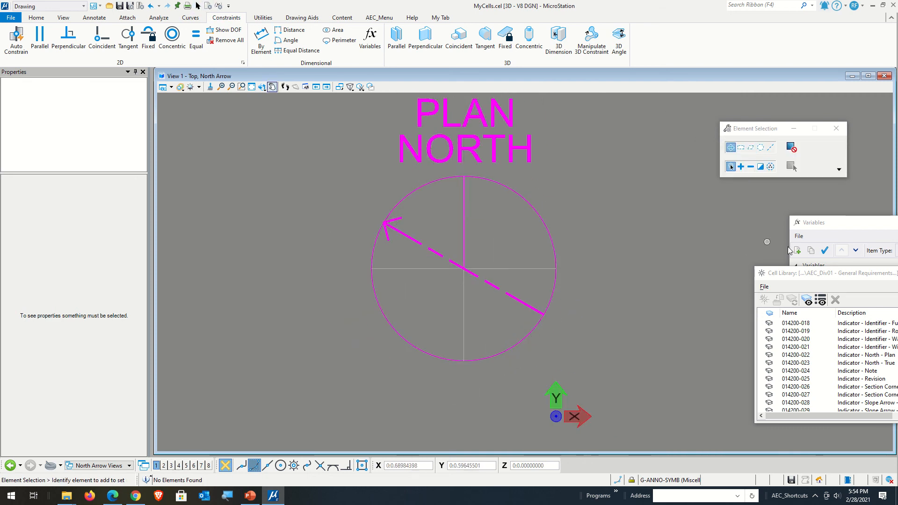
click(861, 229)
drag(861, 229, 596, 203)
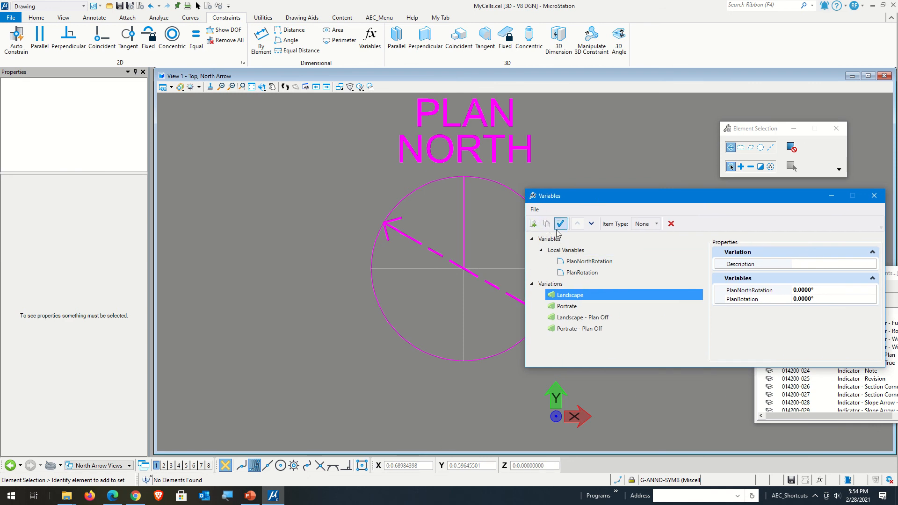
click(532, 225)
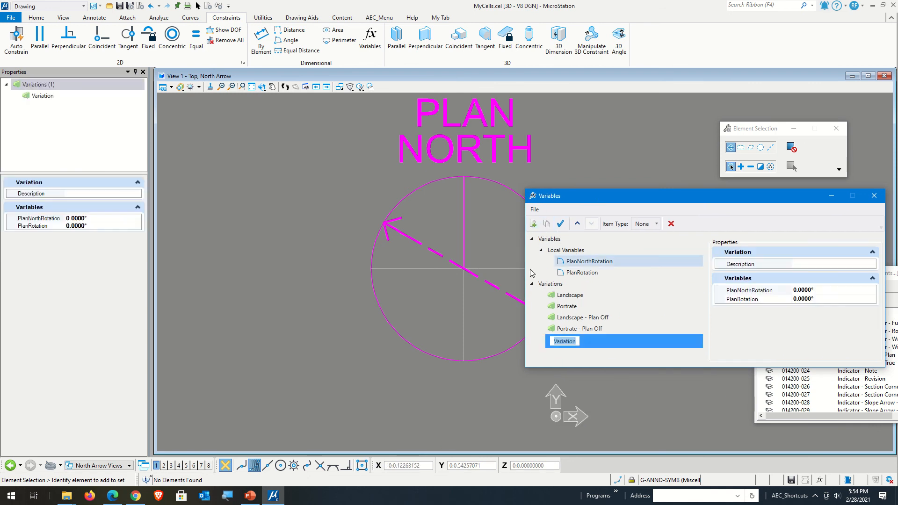
key(Return)
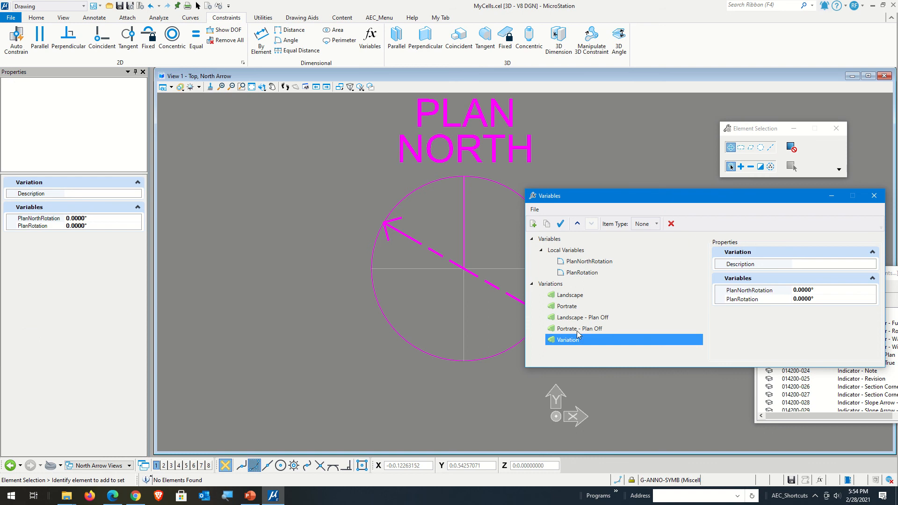
click(671, 224)
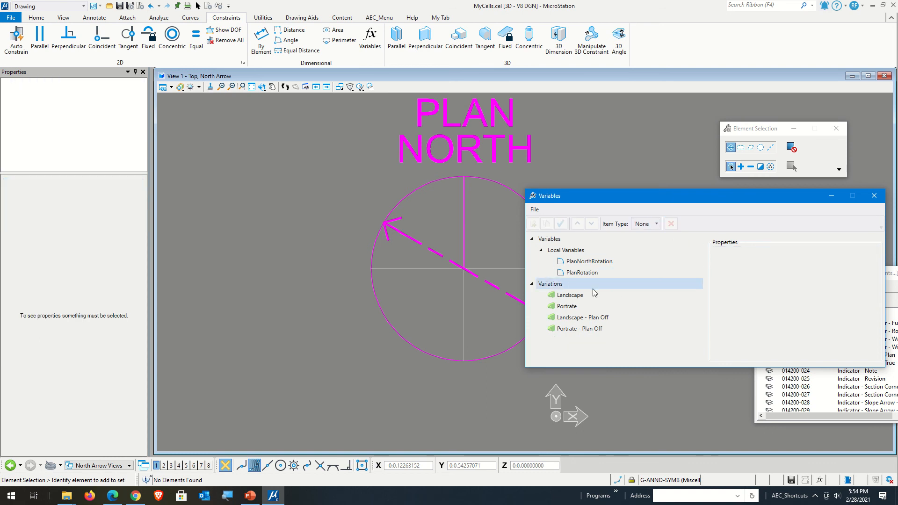
Add a local variable named North Angle (from Plan North)
click(555, 239)
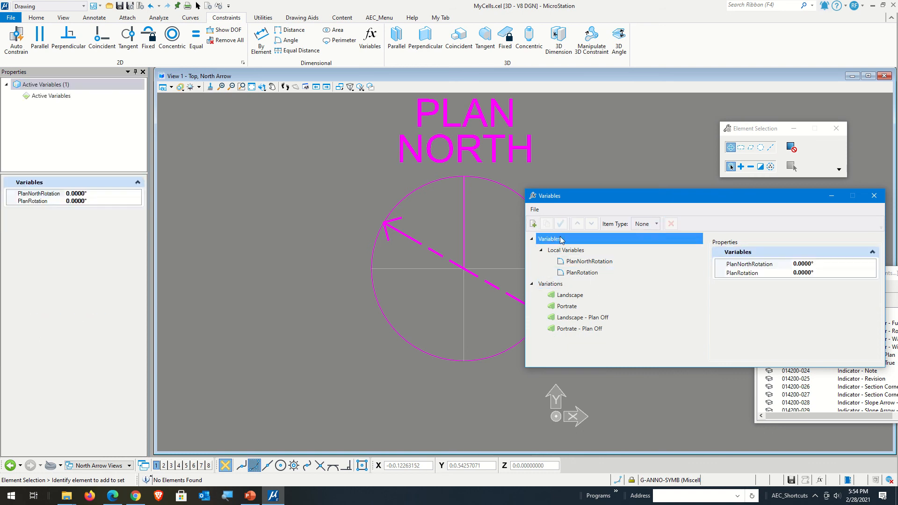
click(533, 223)
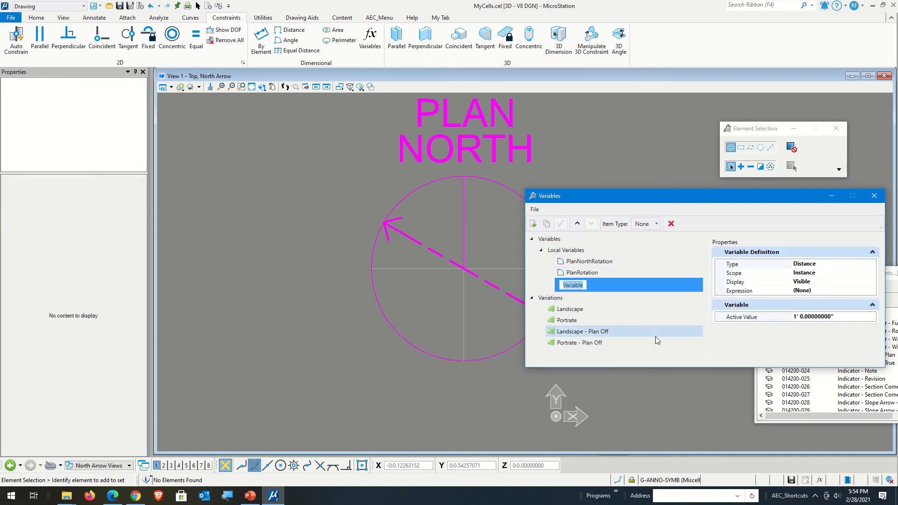
text(N)
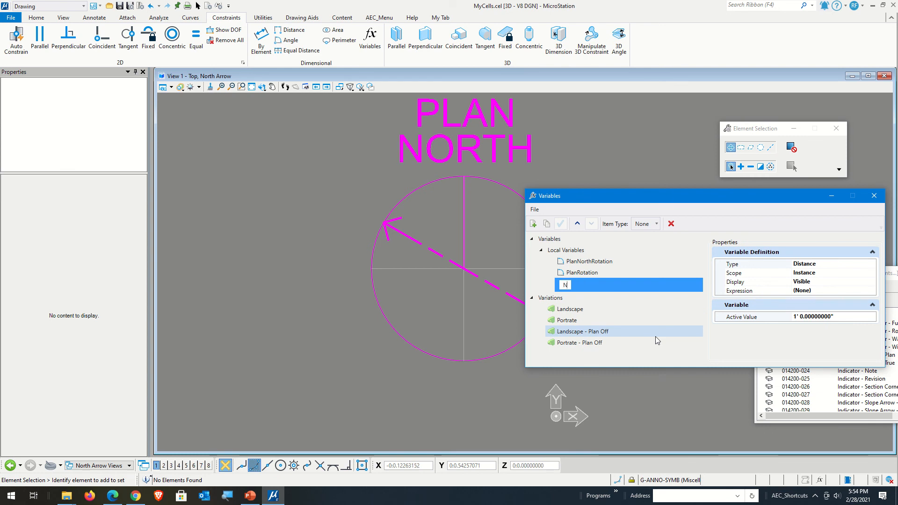
text(orth Angle)
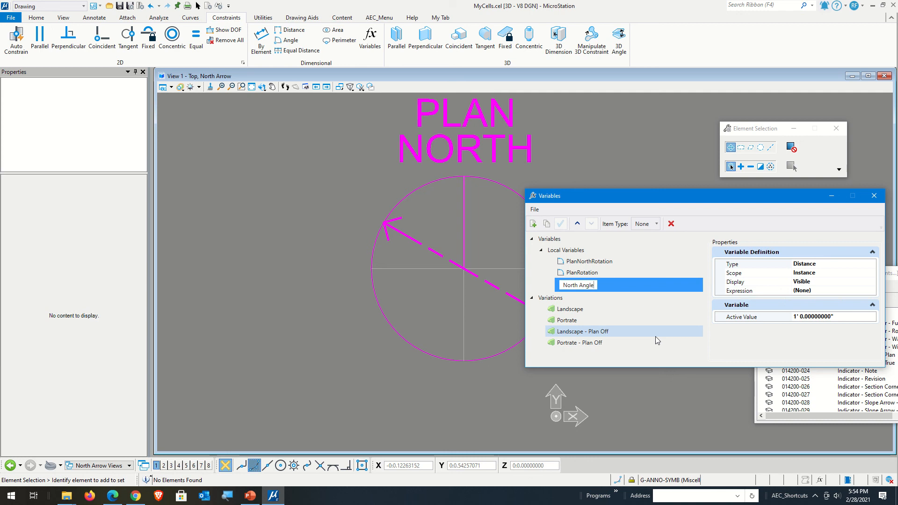
text( (from P)
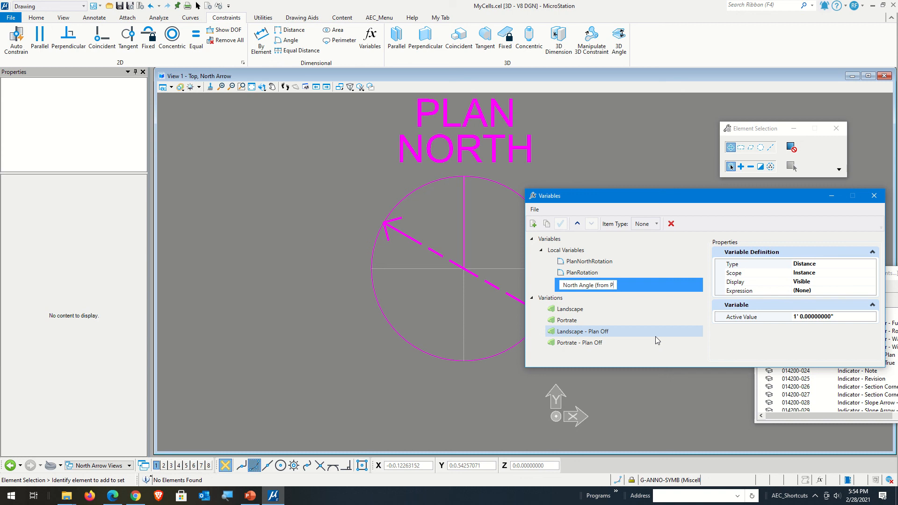
text(lan North)
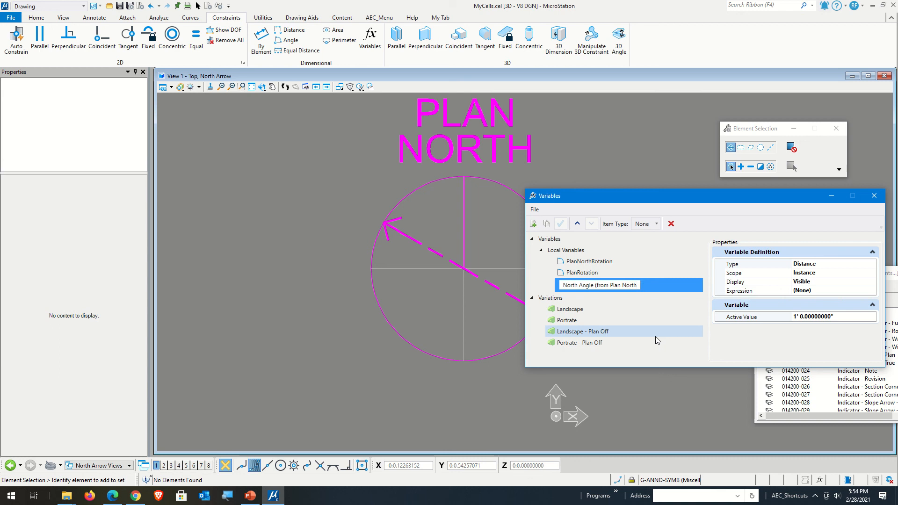
text())
Set the North Angle (from Plan North) variable's type to Angle
click(850, 264)
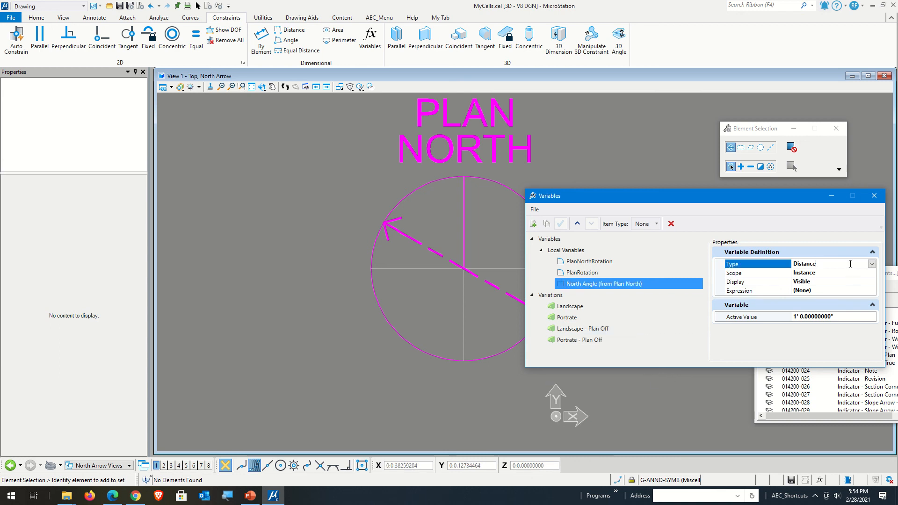
click(871, 264)
click(823, 282)
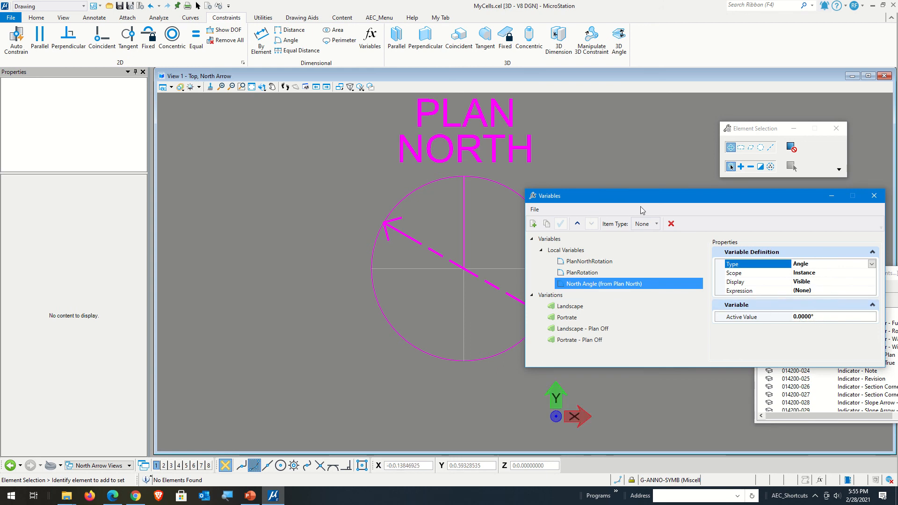
Assign the North Angle (from Plan North) variable to the angle constraint between the dashed shaft and the plan north line
drag(641, 210, 745, 241)
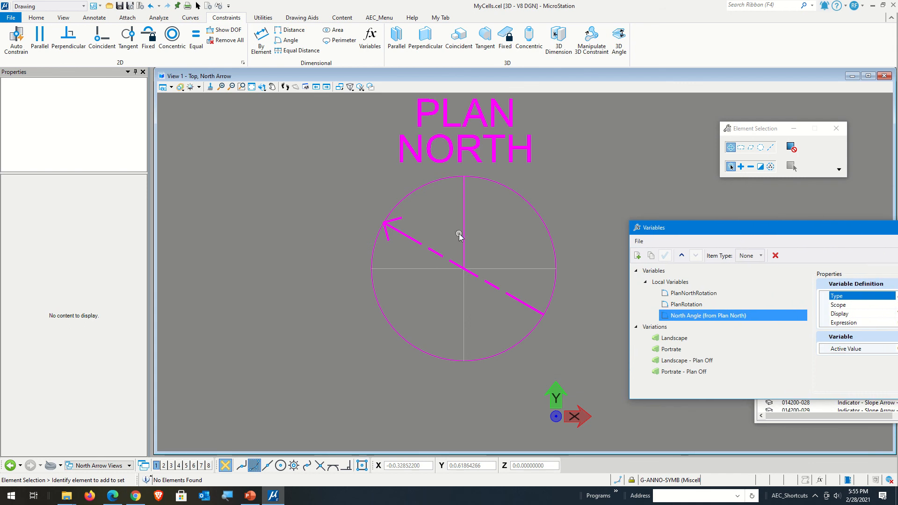
click(433, 251)
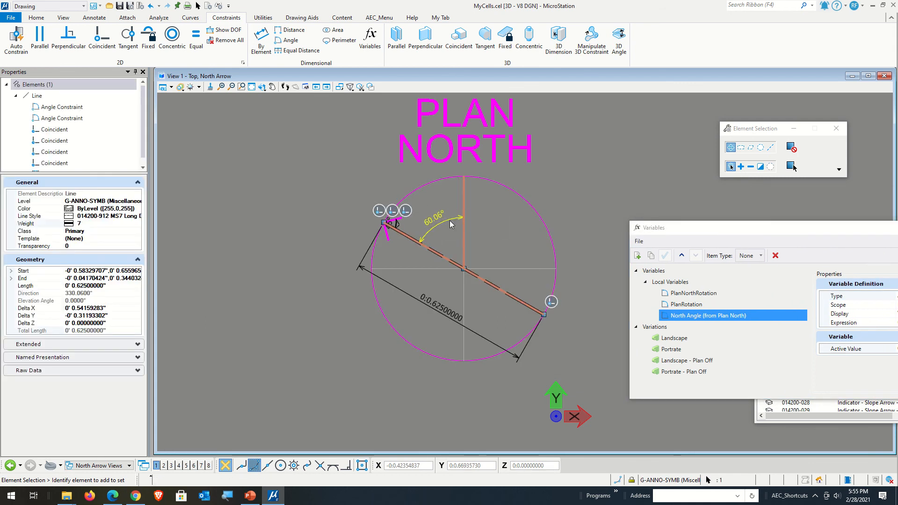
click(452, 225)
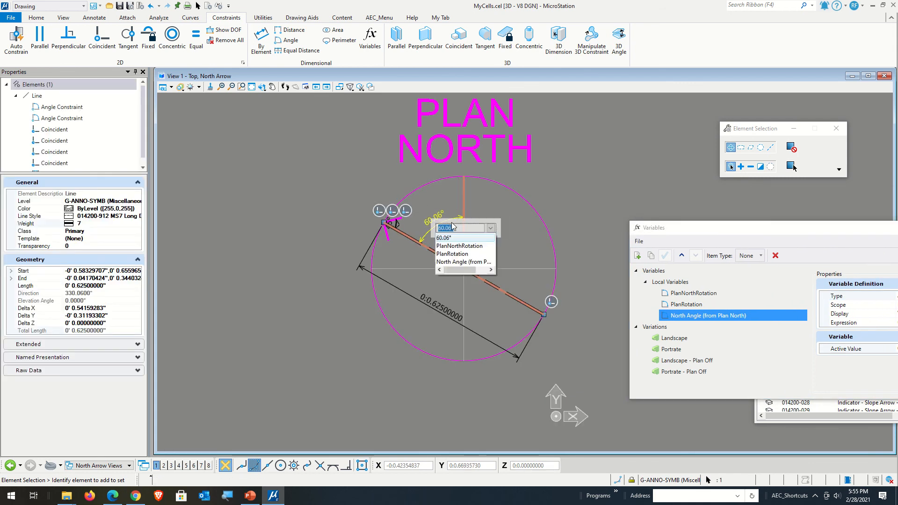
click(463, 263)
click(615, 242)
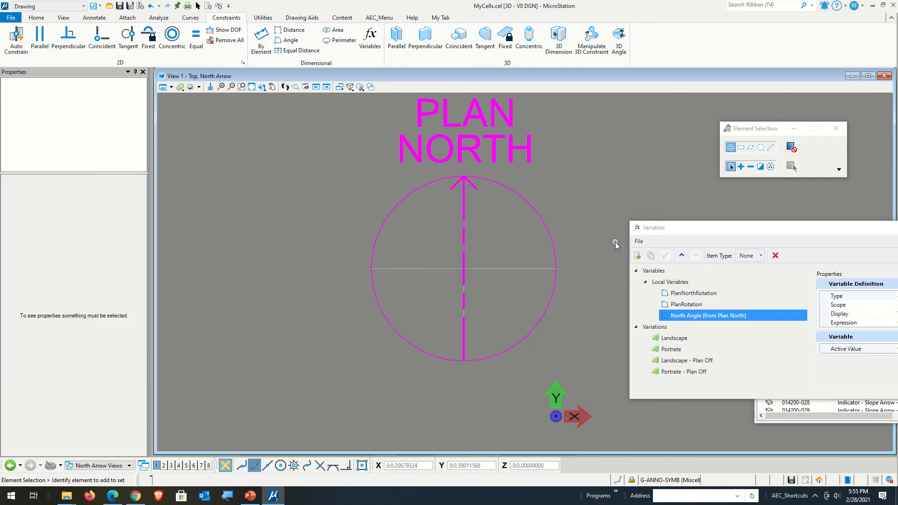
Test the North Angle (from Plan North) variable by setting its active value to 45°, 95° and 195° in turn
click(767, 229)
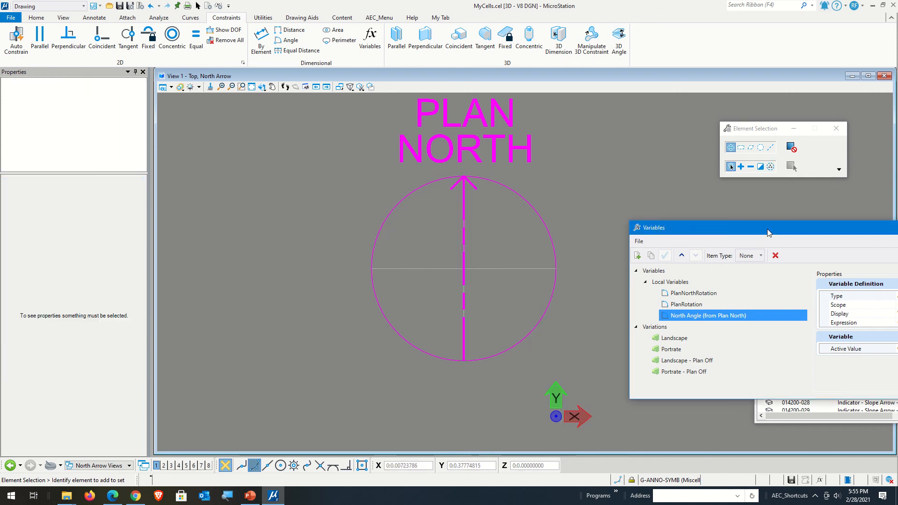
drag(767, 229, 654, 142)
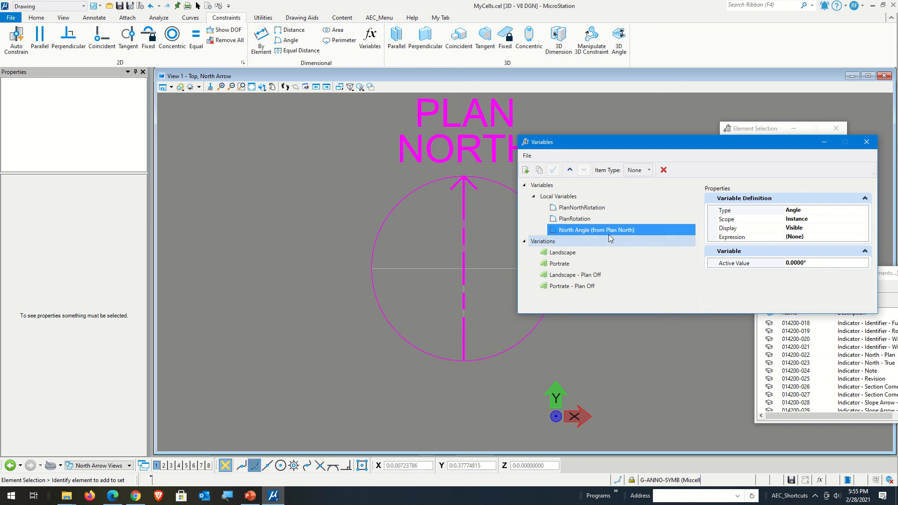
click(811, 264)
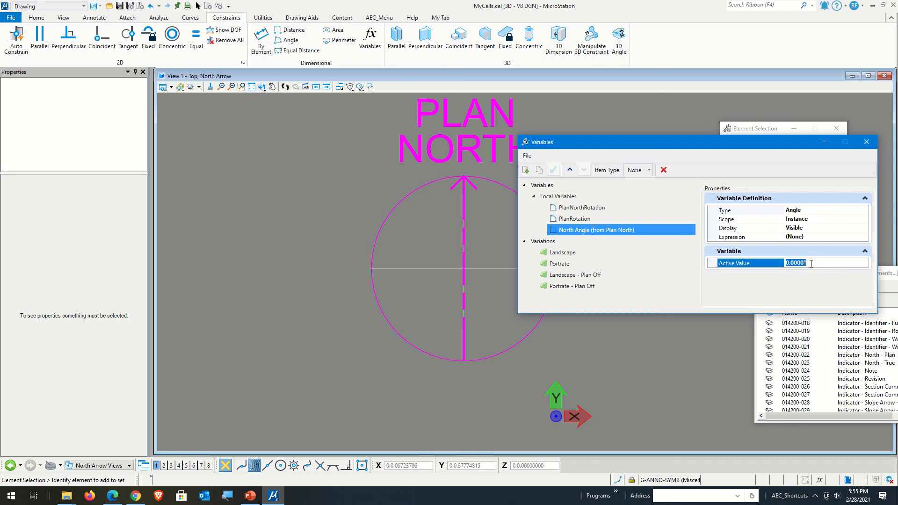
text(45)
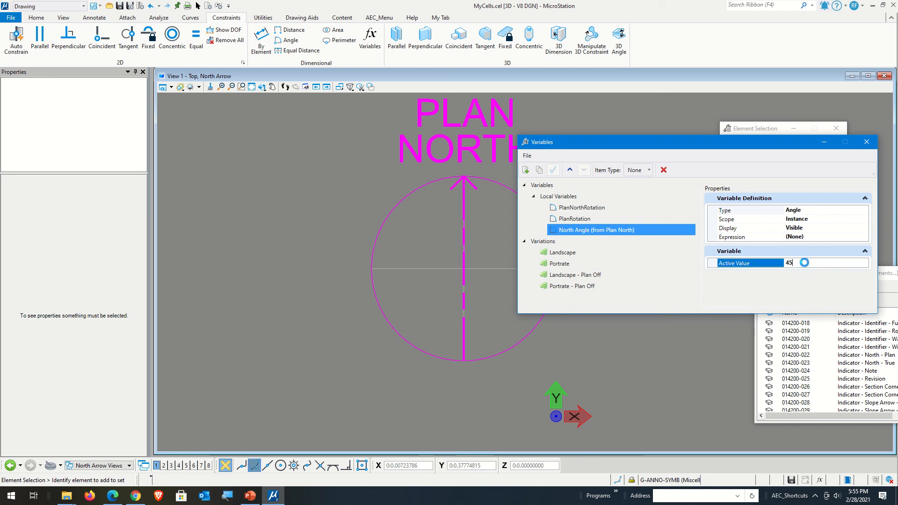
click(816, 263)
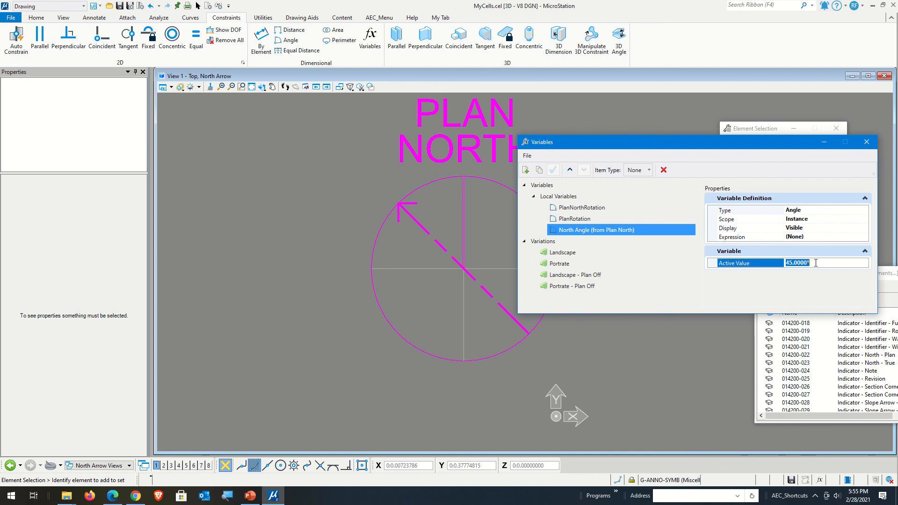
text(95)
key(Return)
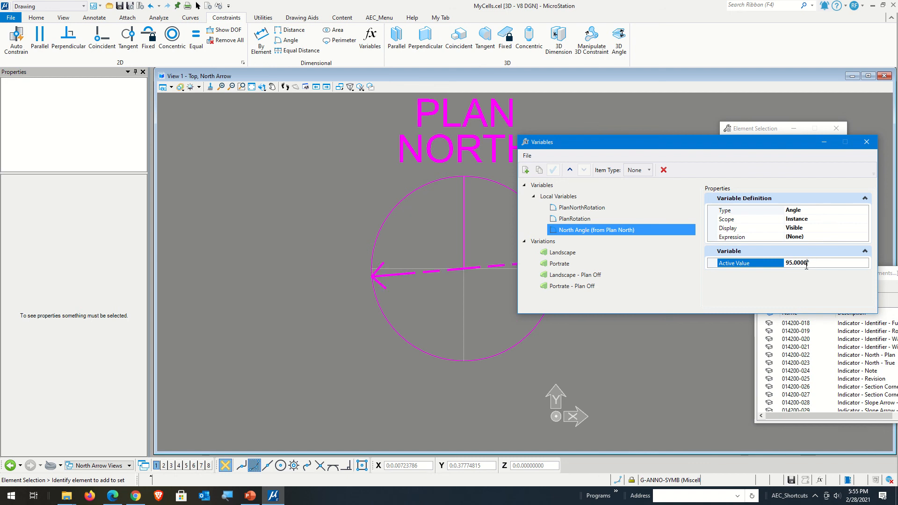
click(838, 261)
text(195)
key(Return)
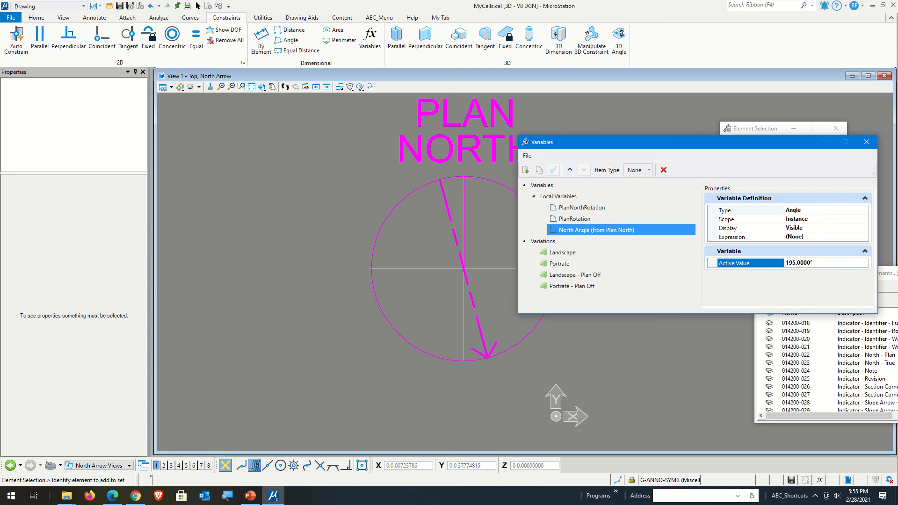
Test the North Angle (from Plan North) variable by setting its active value to 225° and 300° in turn
click(817, 263)
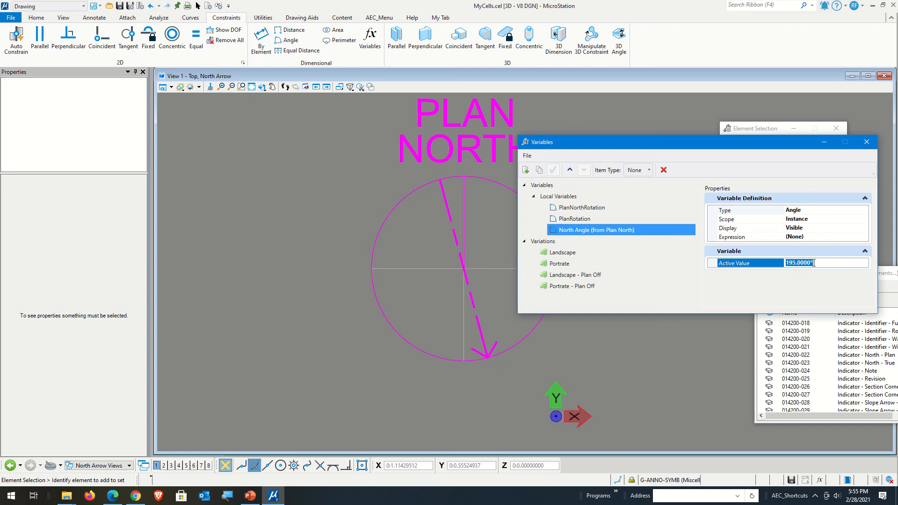
text(225)
key(Return)
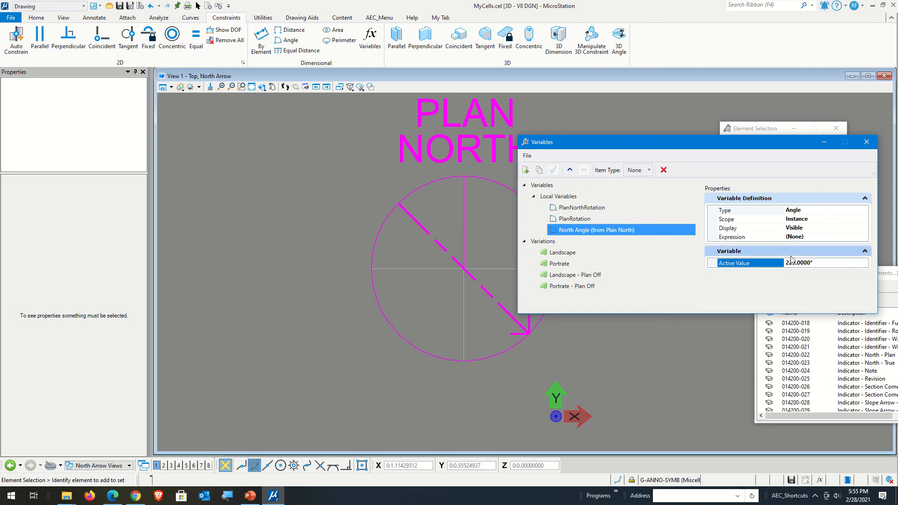
text(300)
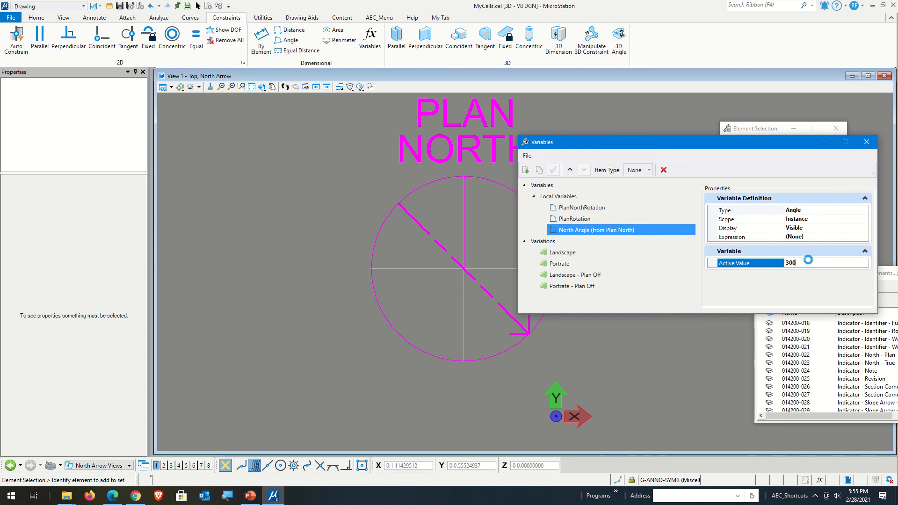
key(Return)
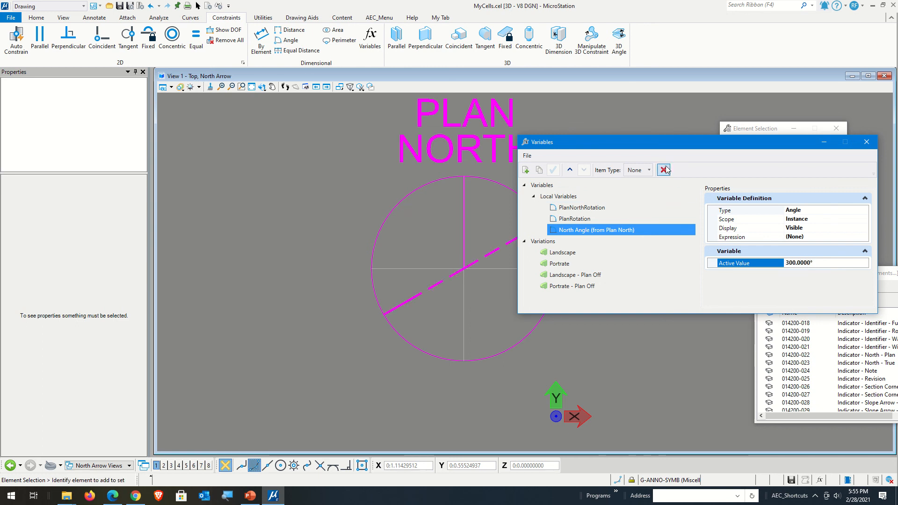
drag(665, 142, 745, 66)
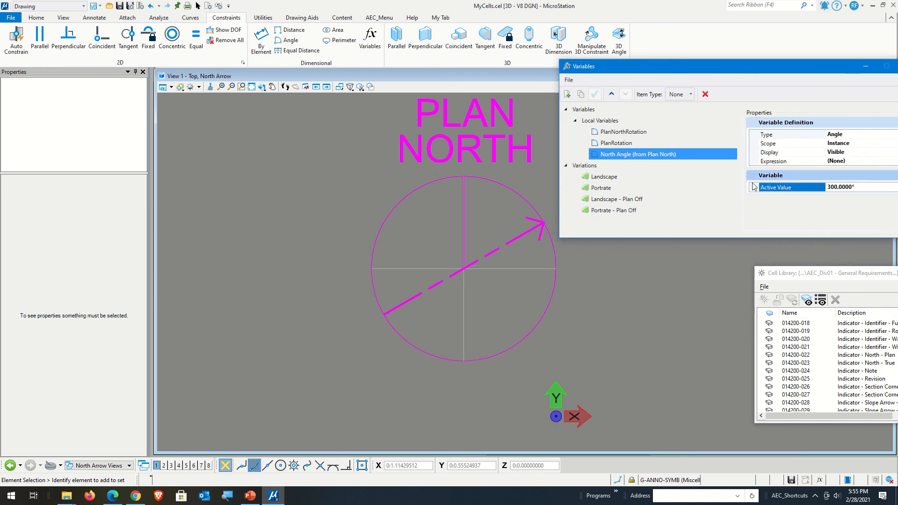
Activate the Portrate variation and test the North Angle (from Plan North) variable at 45°, 90° and 110° in turn
click(644, 187)
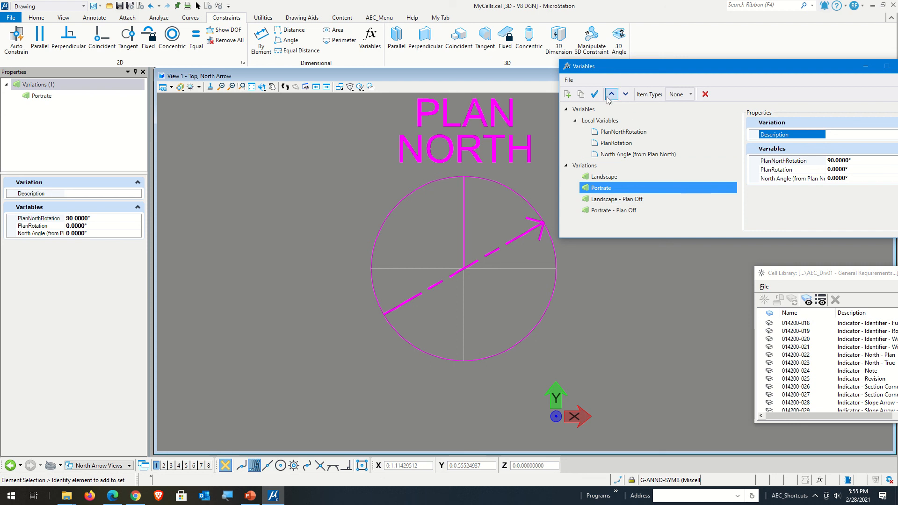
click(594, 94)
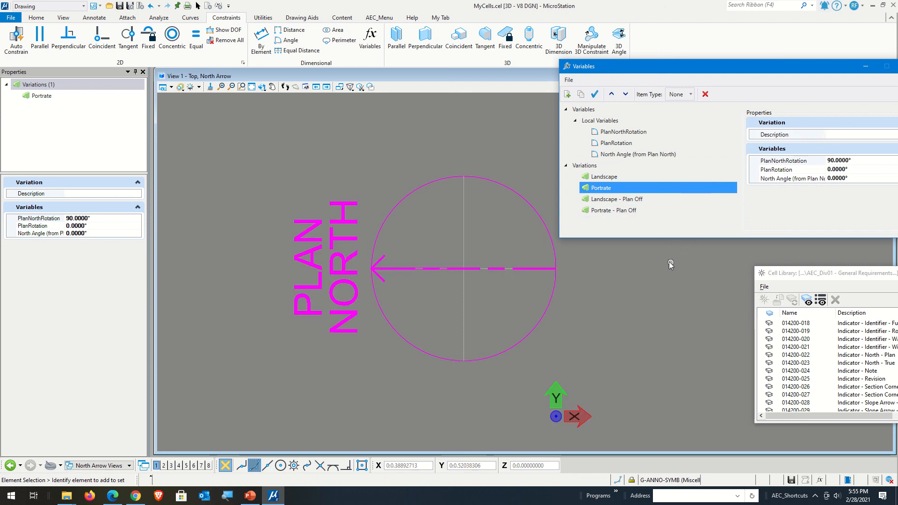
key(Up)
key(Up)
key(Up)
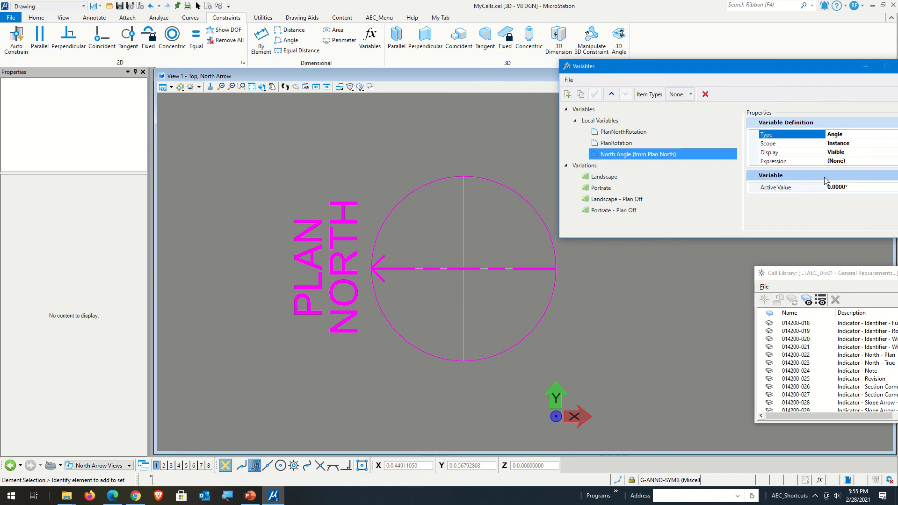
click(862, 186)
text(45)
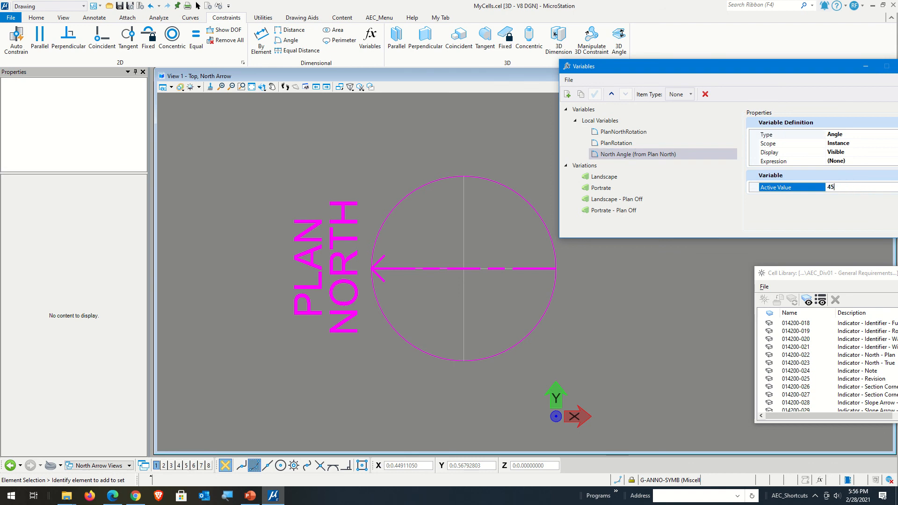
key(Return)
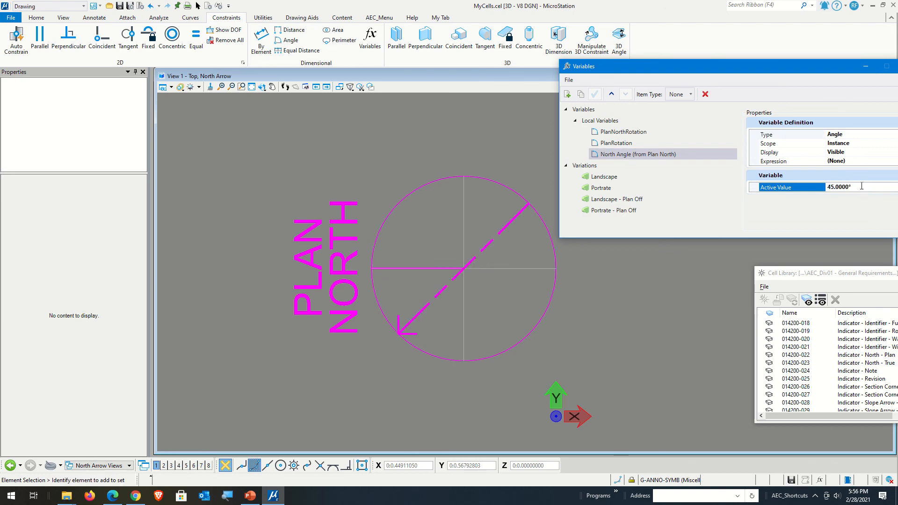
click(867, 186)
text(90)
key(Return)
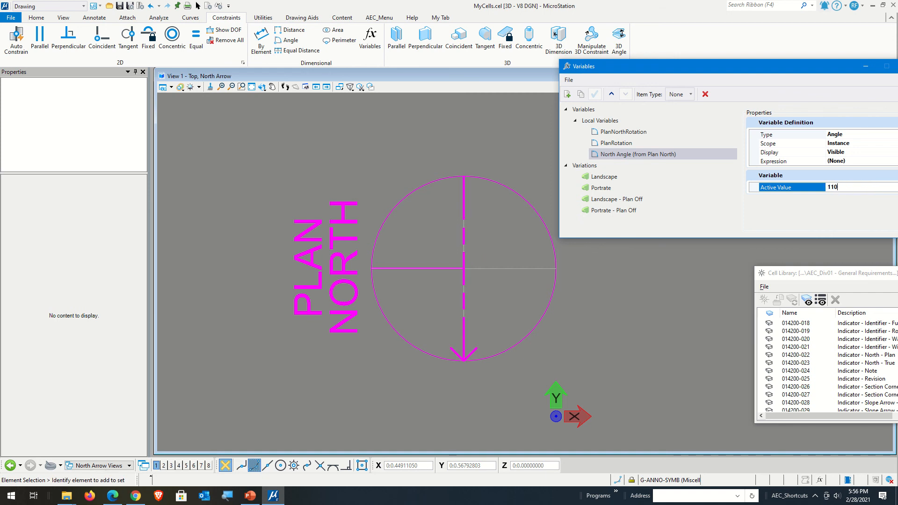
key(Return)
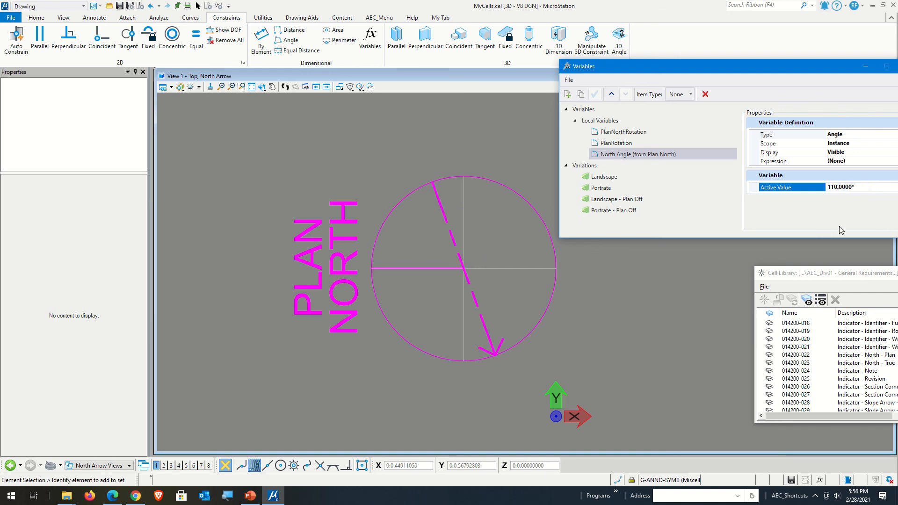
Activate the Landscape variation of the north arrow
click(655, 177)
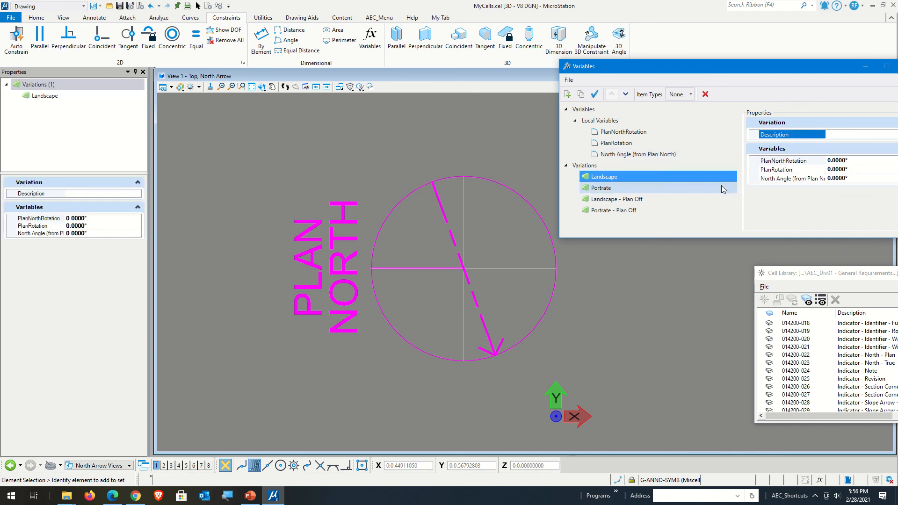
click(594, 94)
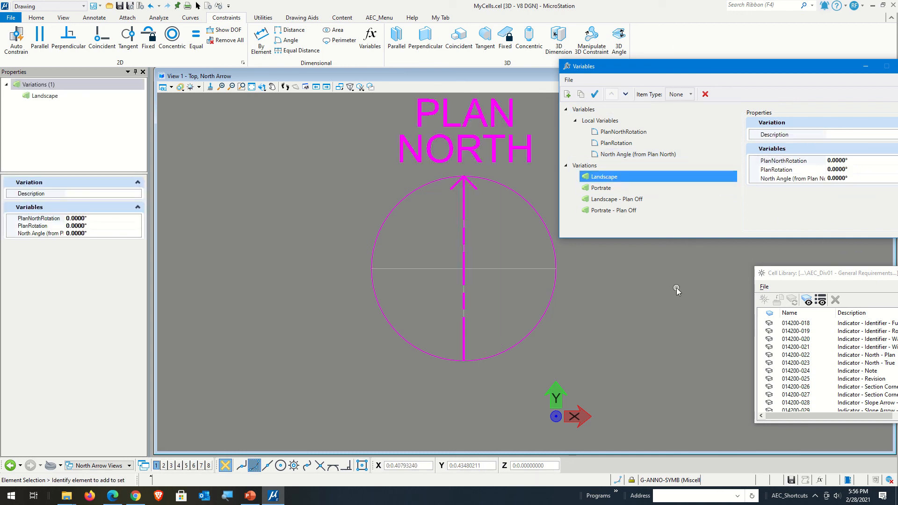
click(541, 320)
click(636, 326)
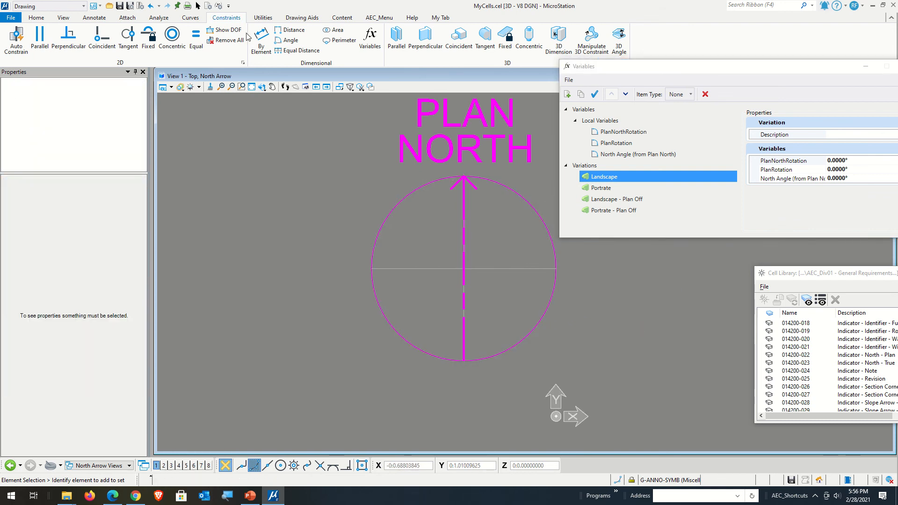
Check the north arrow geometry for remaining degrees of freedom and put the Variables dialog away
click(227, 30)
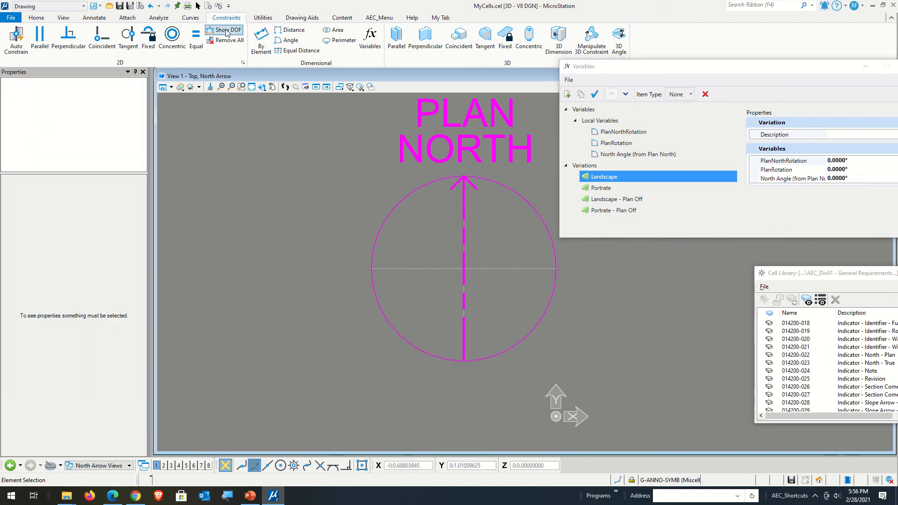
click(520, 344)
click(660, 333)
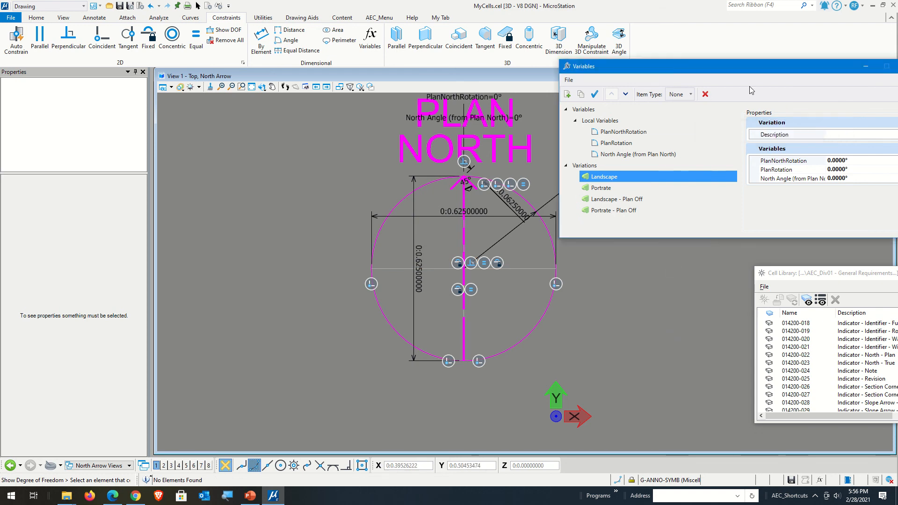
click(865, 66)
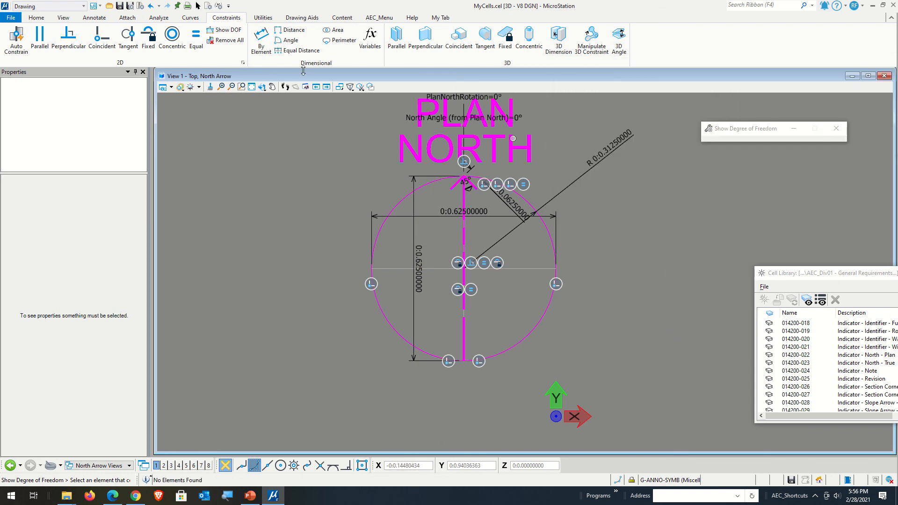
click(226, 40)
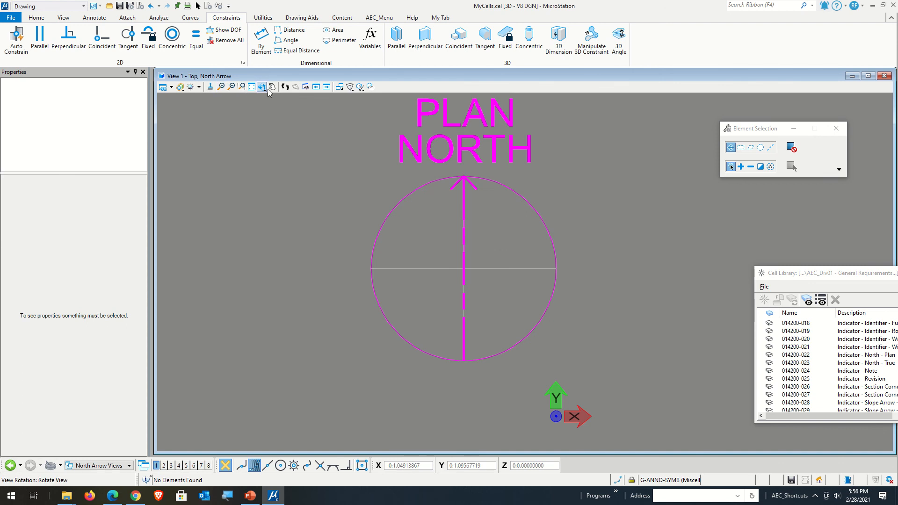
Fit the north arrow in the view, save the file settings and bring the Cell Library window fully into view
click(252, 86)
right_click(282, 170)
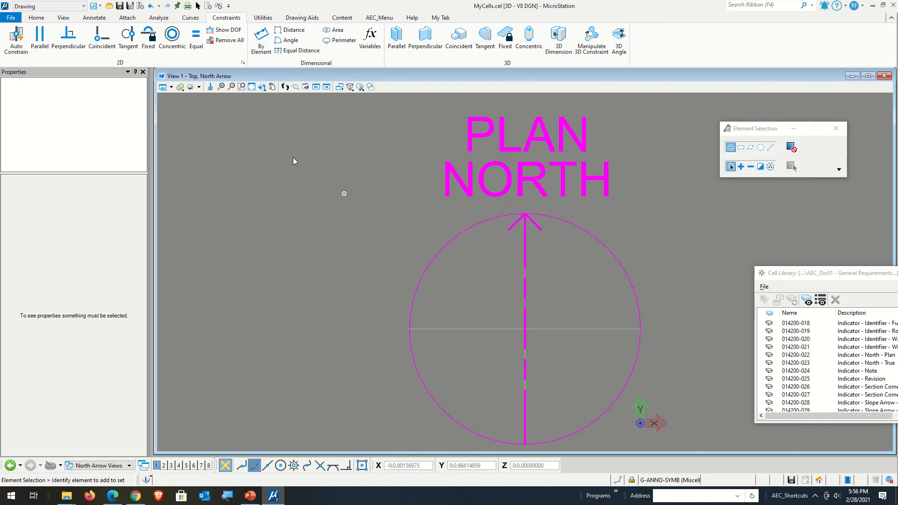
click(130, 6)
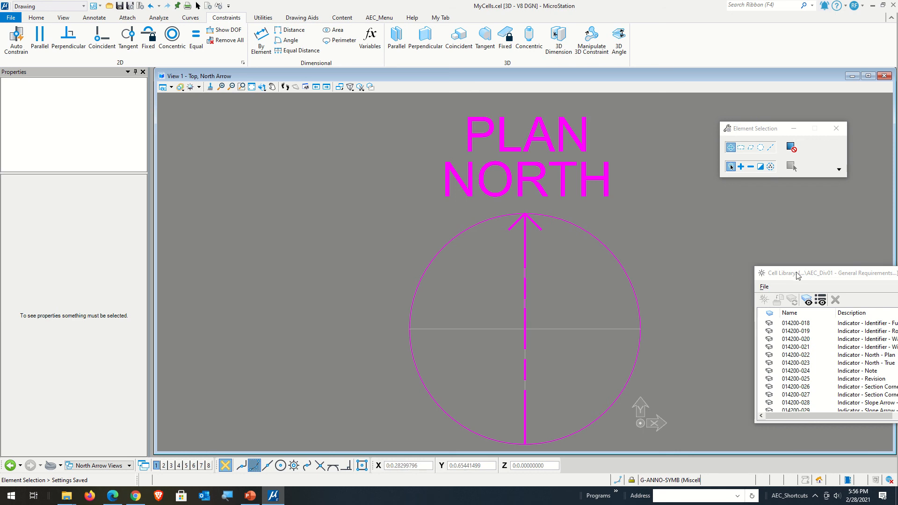
drag(800, 275, 565, 249)
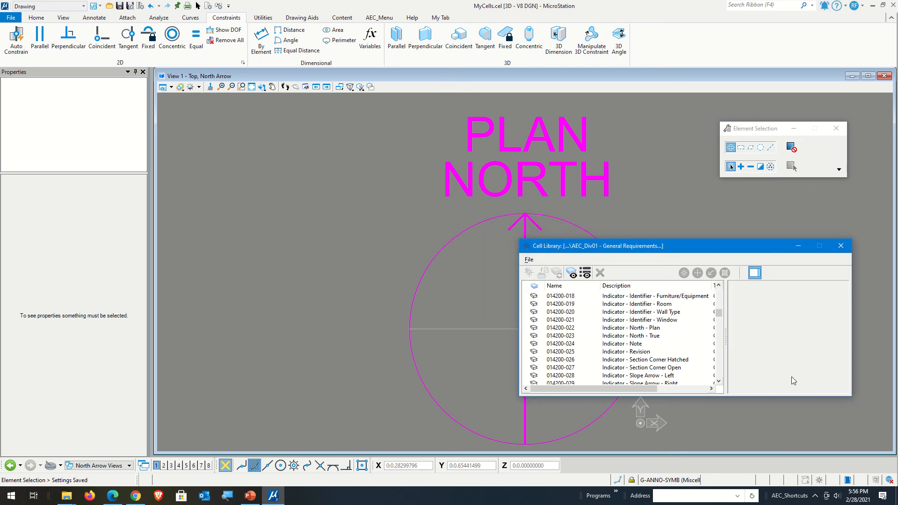